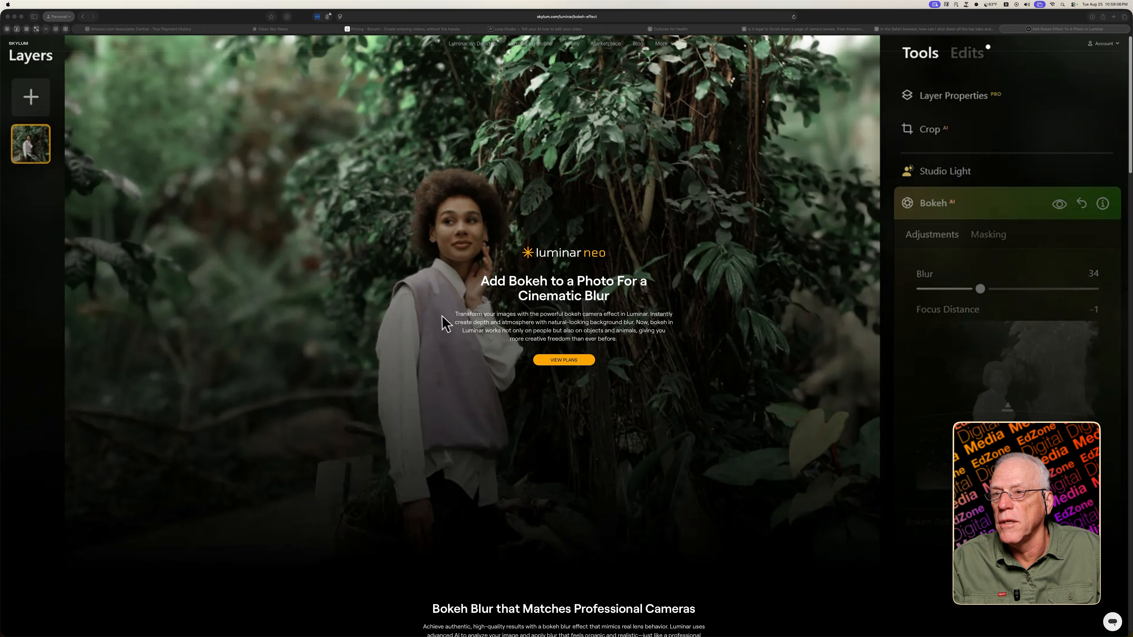
Read through the Bokeh effect page's sections on blur, light customization, workflow steps and detail controls, and return to its start
{"action": "scroll", "coordinate": [439, 317], "scroll_direction": "down", "scroll_amount": 5}
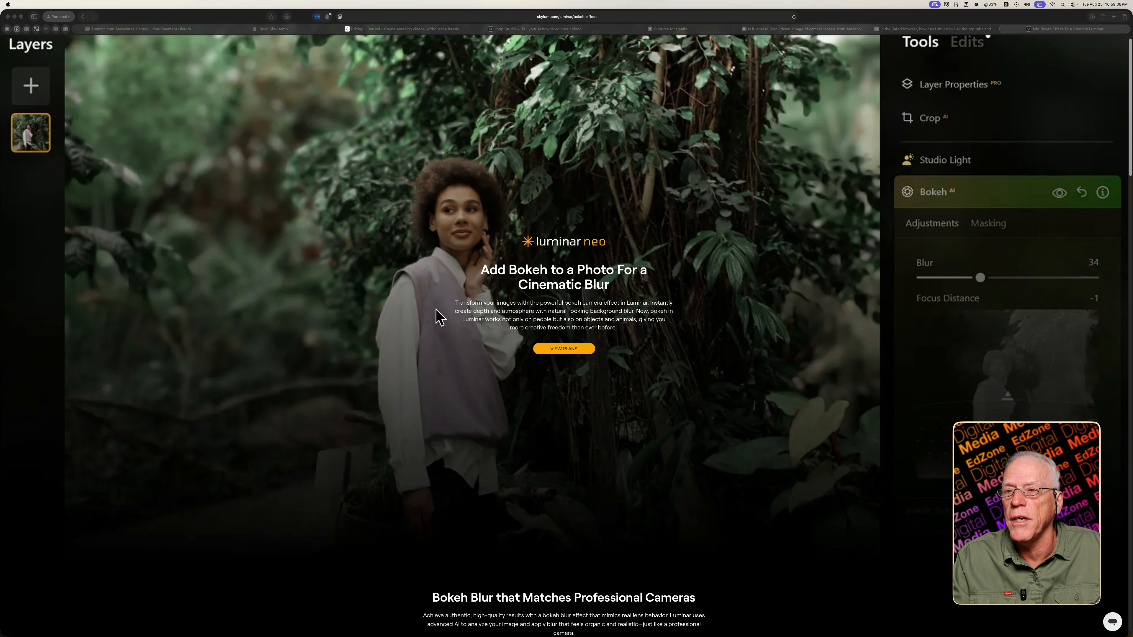
{"action": "scroll", "coordinate": [440, 317], "scroll_direction": "down", "scroll_amount": 10}
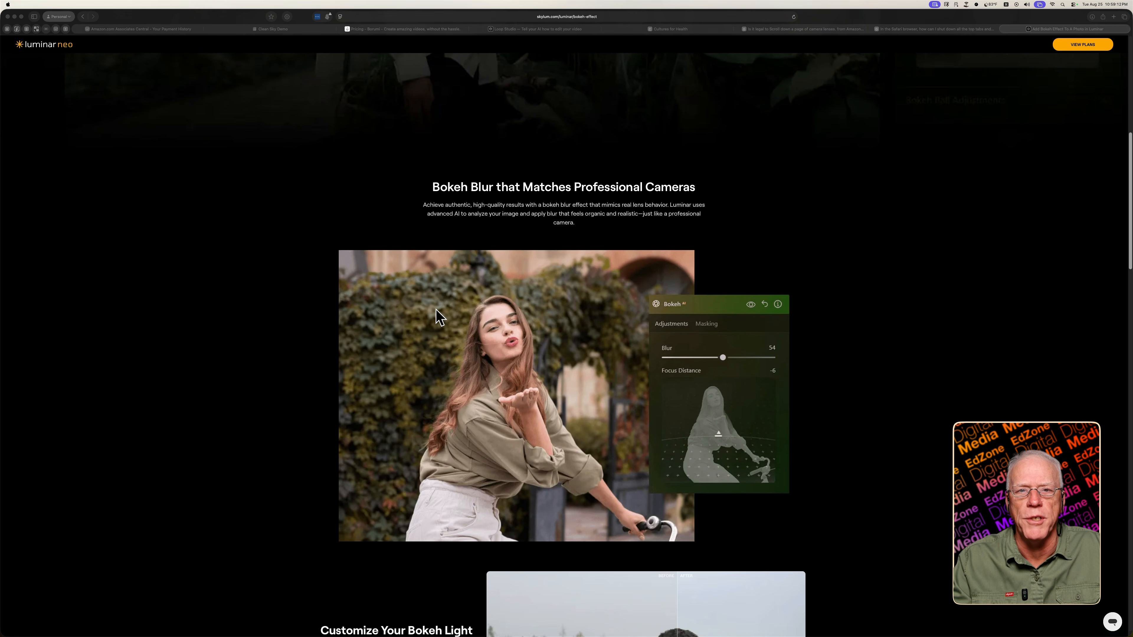
{"action": "scroll", "coordinate": [439, 317], "scroll_direction": "down", "scroll_amount": 3}
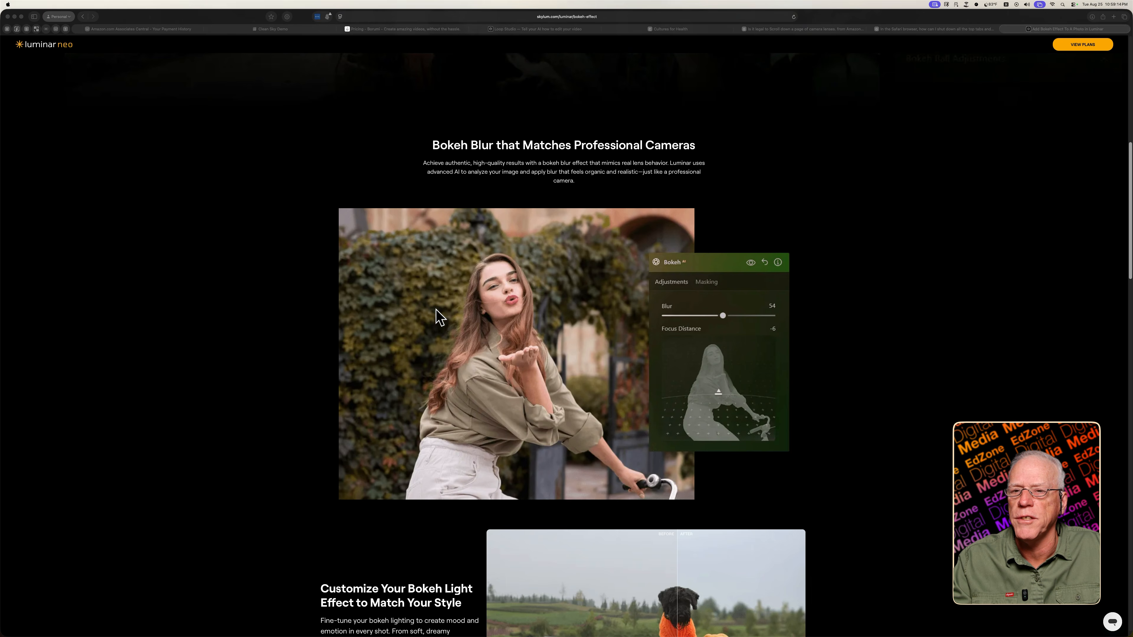
{"action": "scroll", "coordinate": [439, 317], "scroll_direction": "down", "scroll_amount": 6}
{"action": "scroll", "coordinate": [439, 317], "scroll_direction": "down", "scroll_amount": 7}
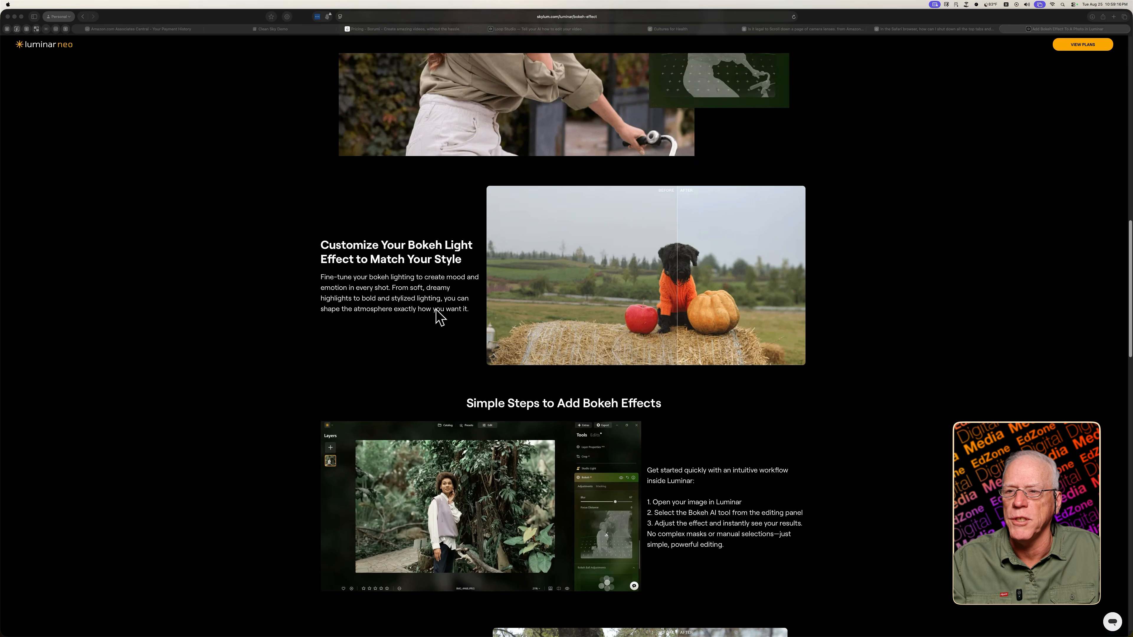
{"action": "scroll", "coordinate": [439, 317], "scroll_direction": "down", "scroll_amount": 7}
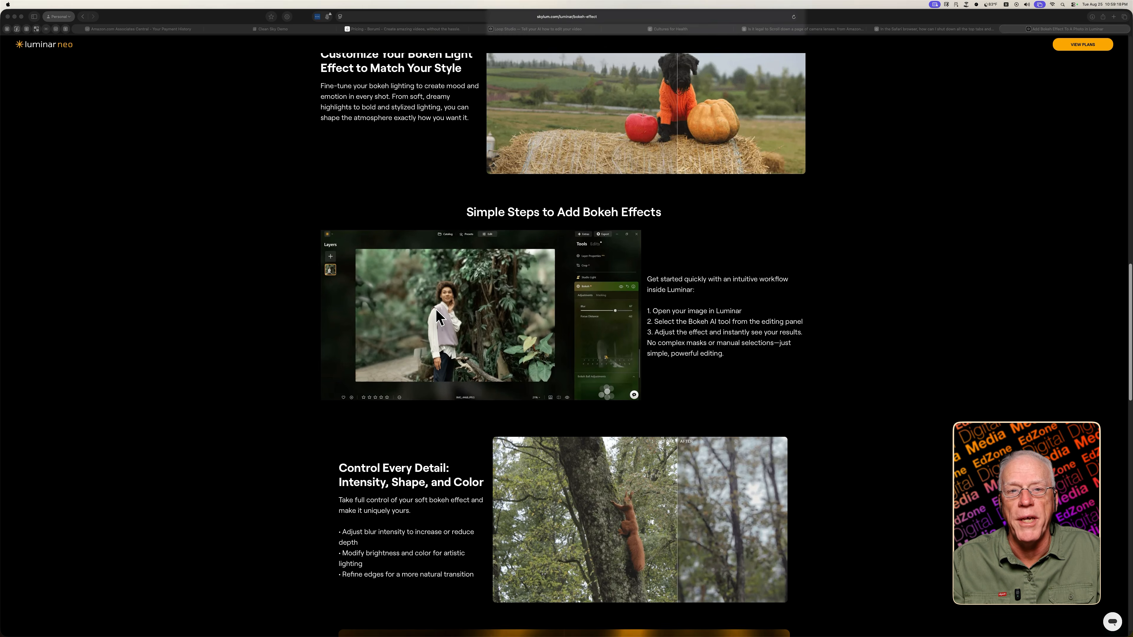
{"action": "scroll", "coordinate": [439, 317], "scroll_direction": "down", "scroll_amount": 7}
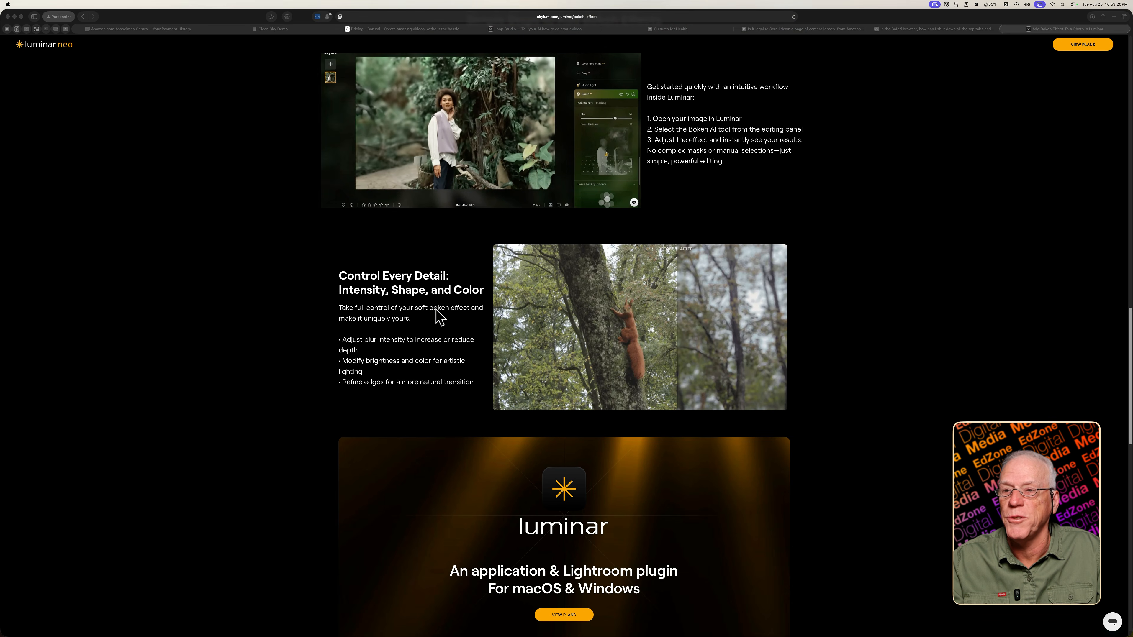
{"action": "scroll", "coordinate": [440, 317], "scroll_direction": "up", "scroll_amount": 20}
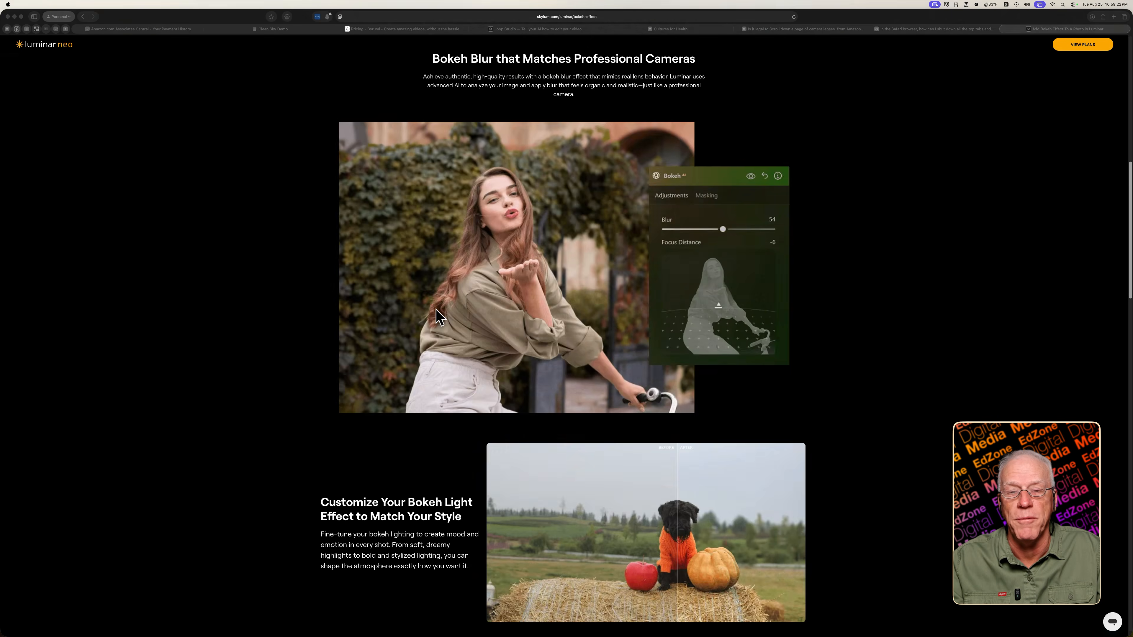
{"action": "scroll", "coordinate": [439, 317], "scroll_direction": "up", "scroll_amount": 20}
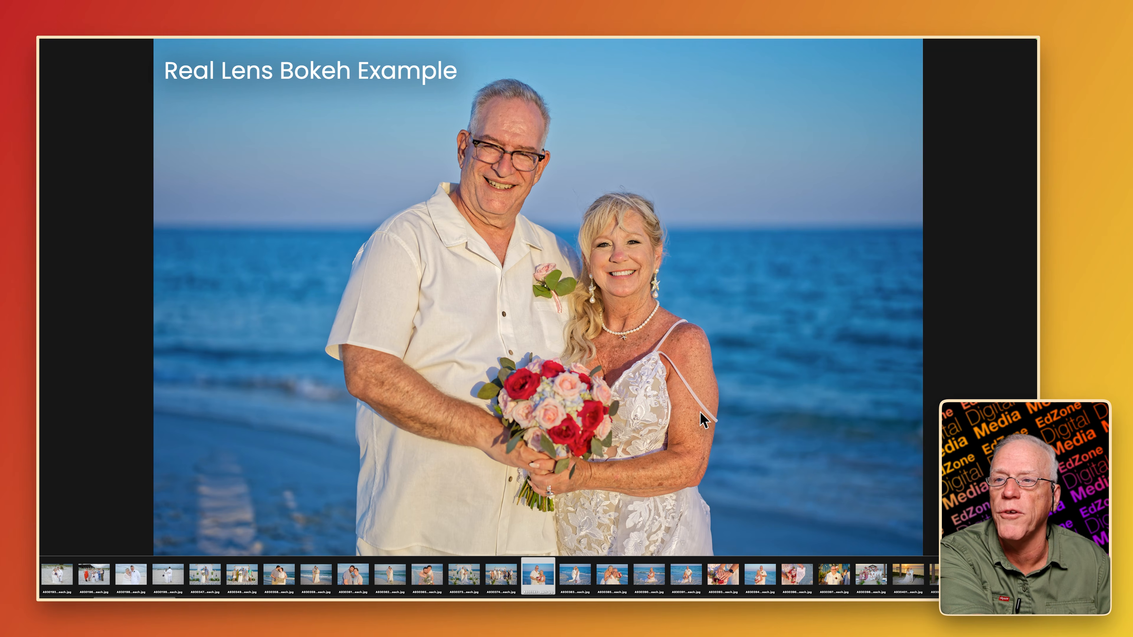
Browse the wedding photos one after another in ApolloOne to examine how real lens bokeh separates subjects from their backgrounds
{"action": "key", "text": "Right"}
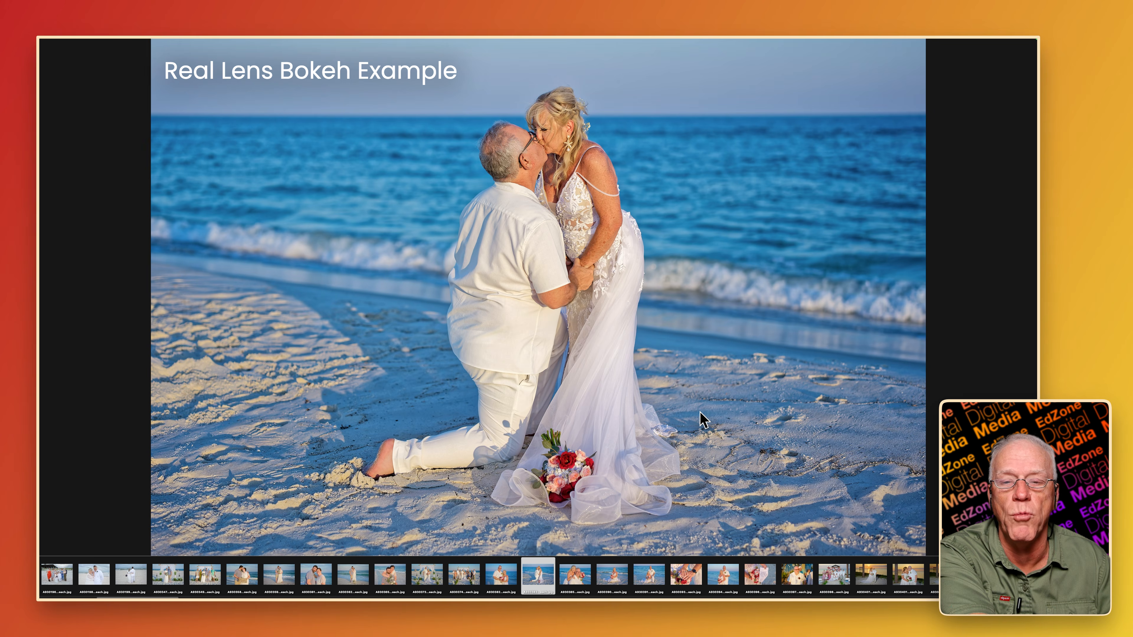
{"action": "key", "text": "Right"}
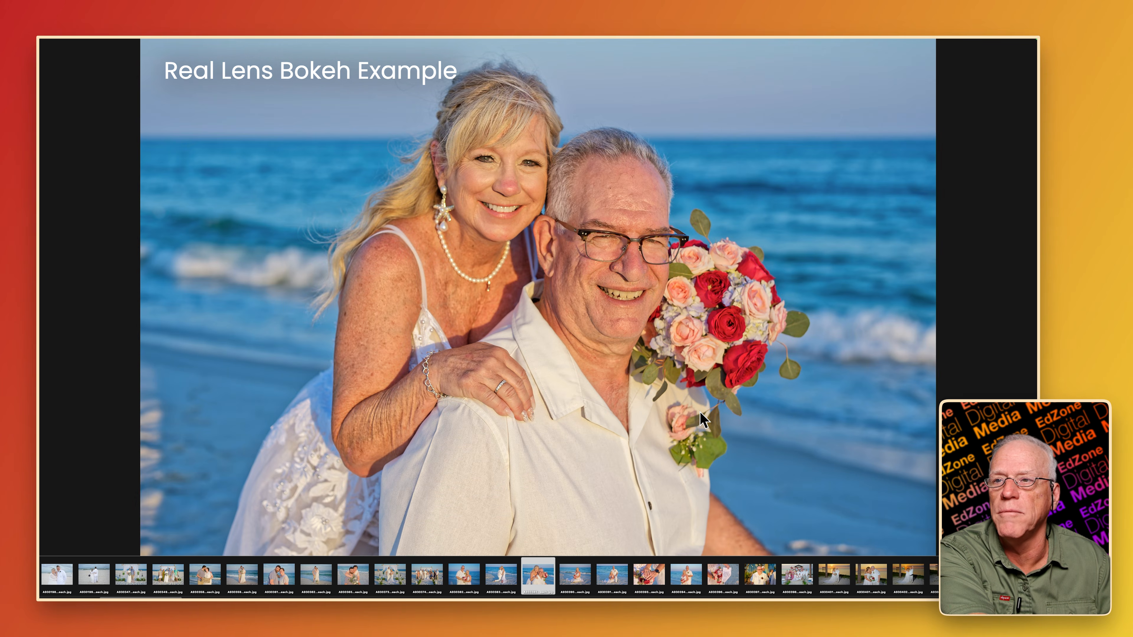
{"action": "key", "text": "Right"}
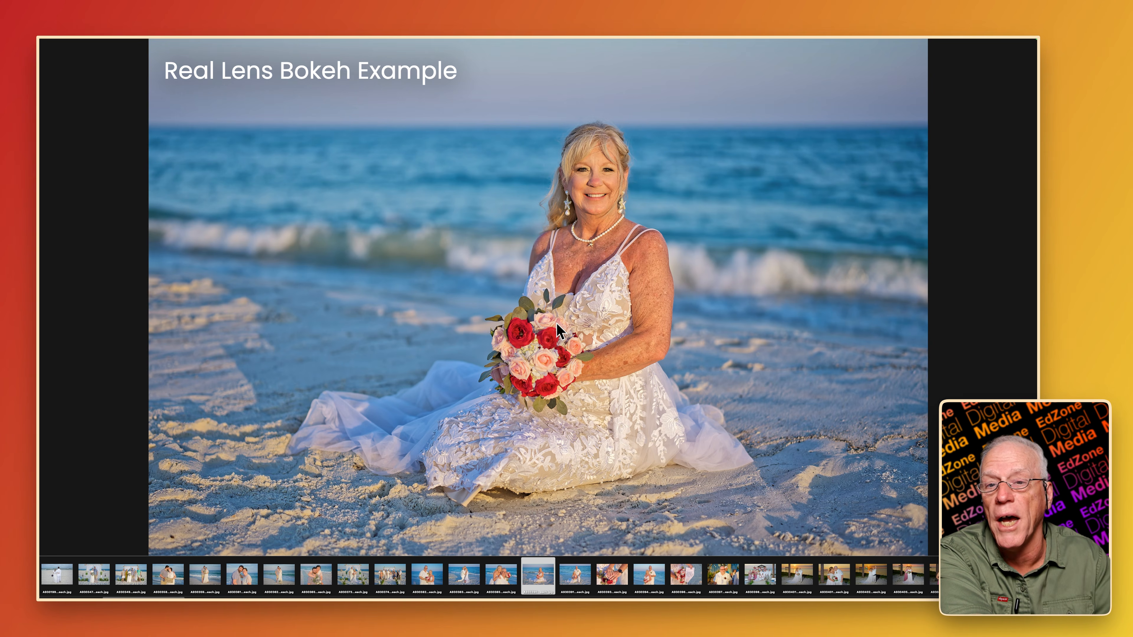
{"action": "key", "text": "Right"}
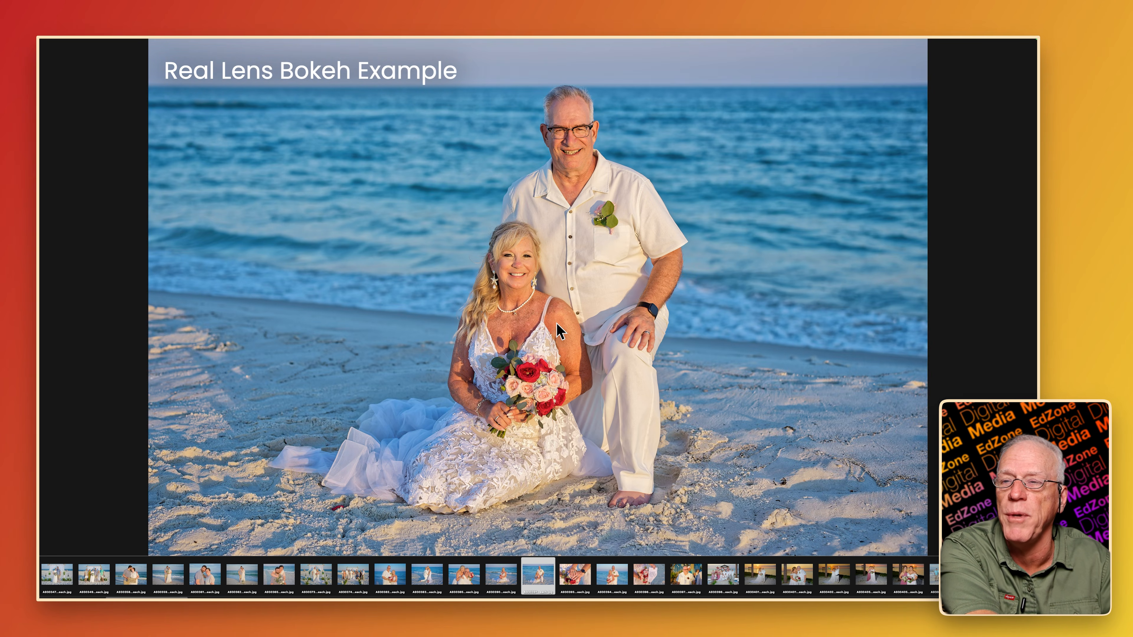
{"action": "key", "text": "Right"}
{"action": "key", "text": "Right"}
{"action": "key", "text": "Right"}
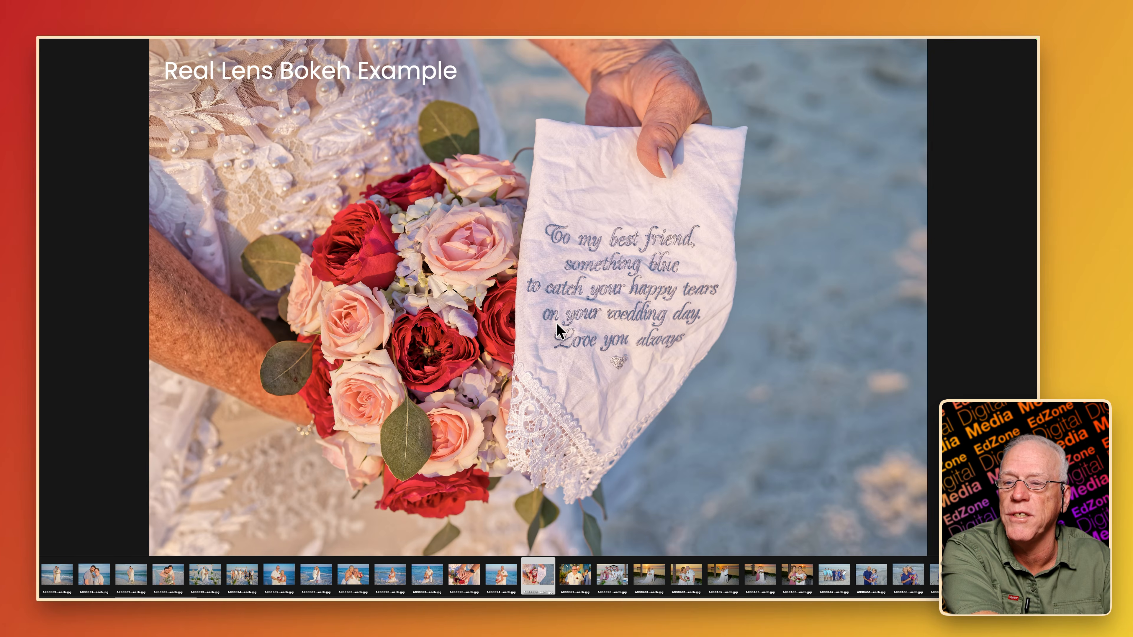
{"action": "key", "text": "Right"}
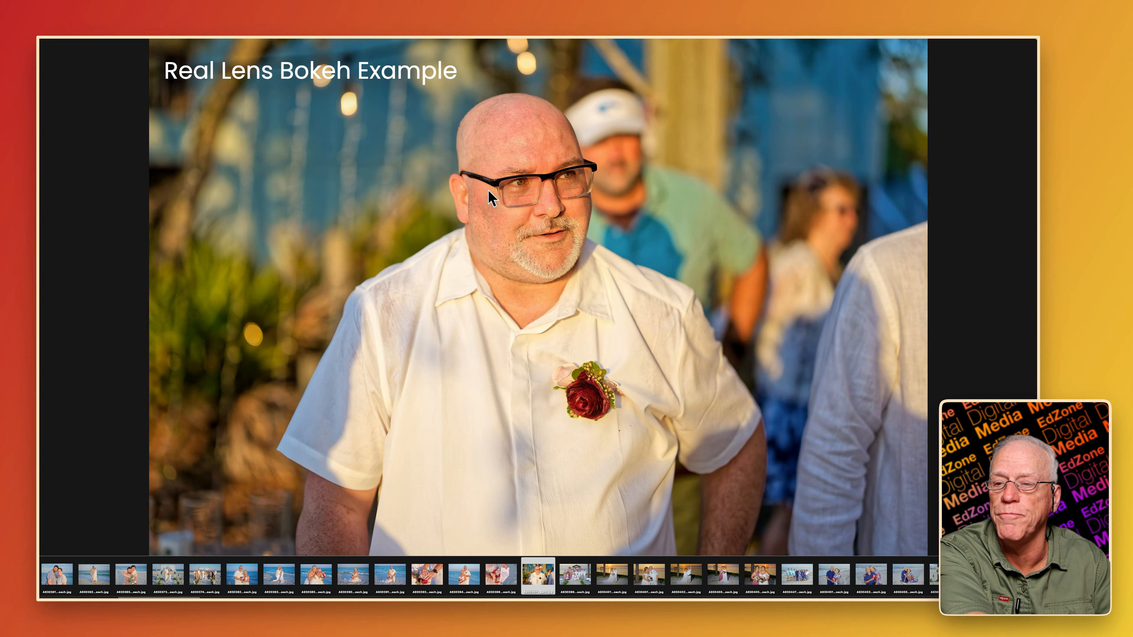
{"action": "key", "text": "Right"}
{"action": "key", "text": "Right"}
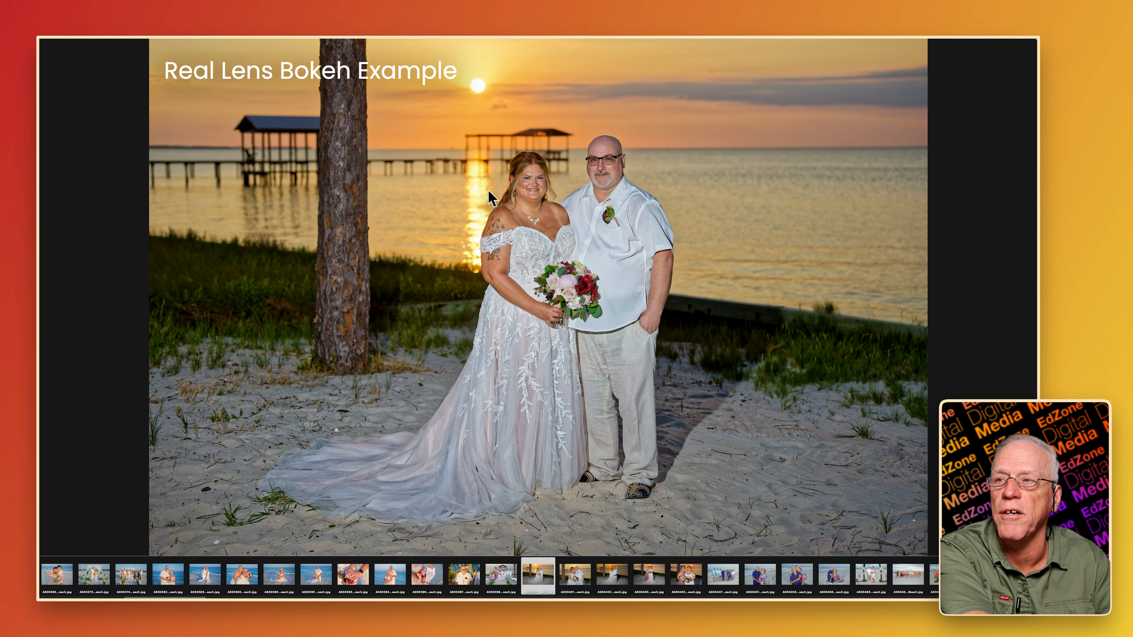
{"action": "key", "text": "Right"}
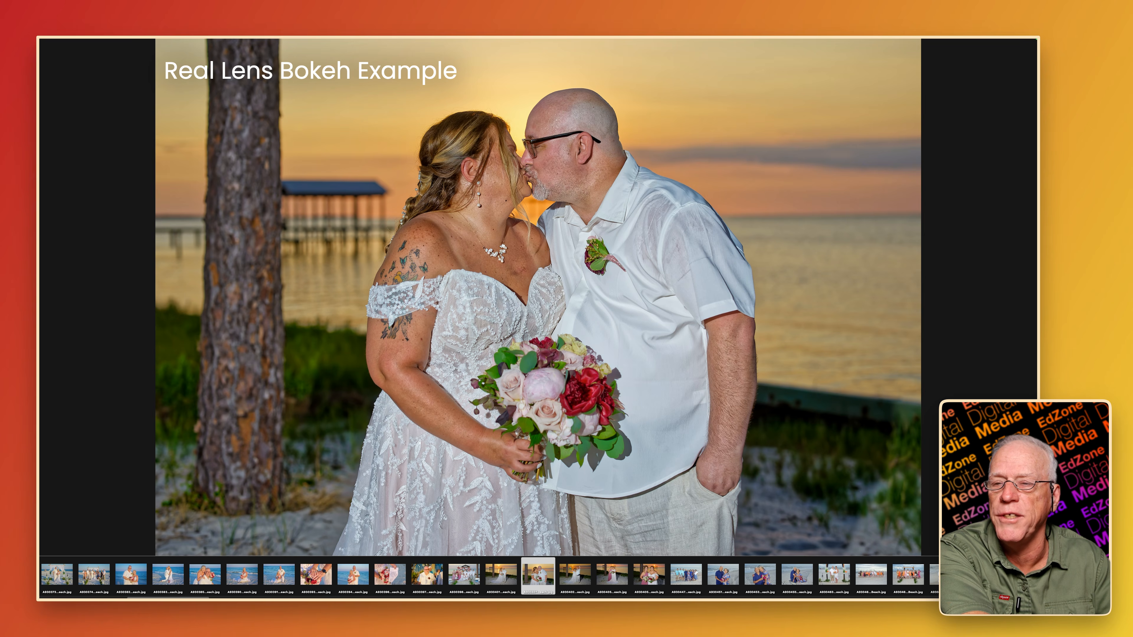
{"action": "mouse_move", "coordinate": [279, 56]}
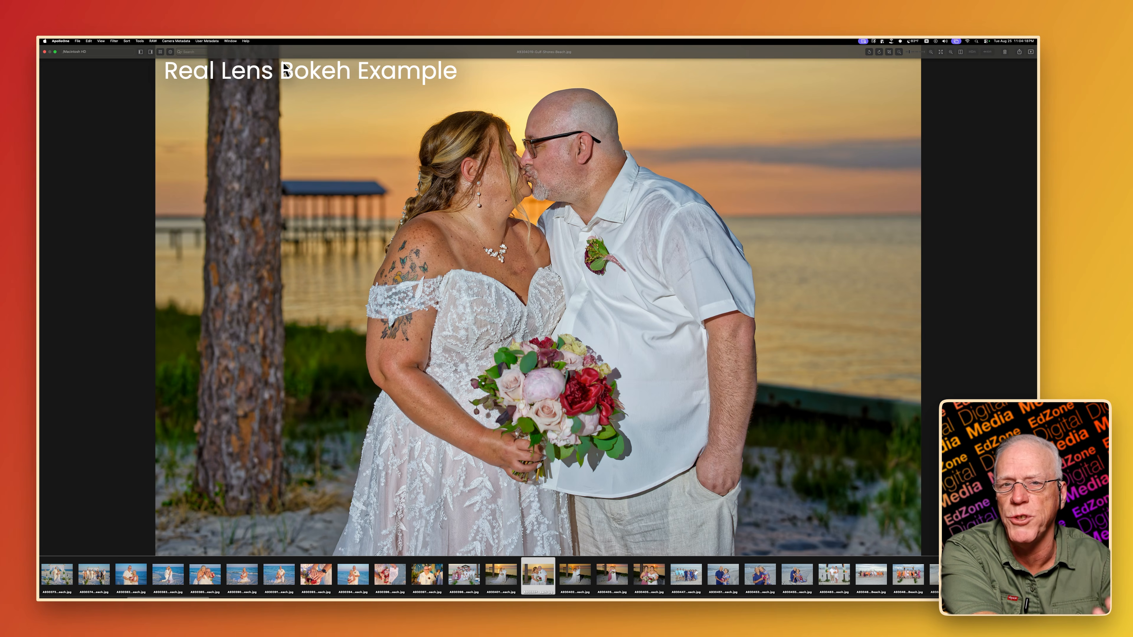
{"action": "key", "text": "Right"}
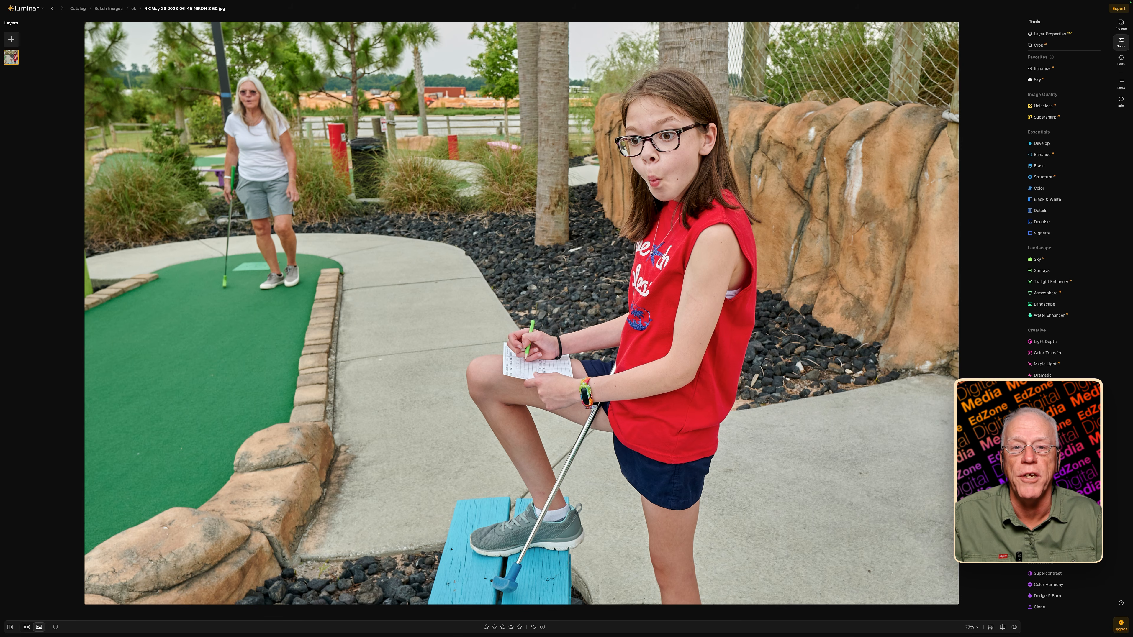
Open the Bokeh AI portrait tool in Luminar Neo for the mini-golf photo and set Blur to 100
{"action": "scroll", "coordinate": [521, 314], "scroll_direction": "up", "scroll_amount": 1}
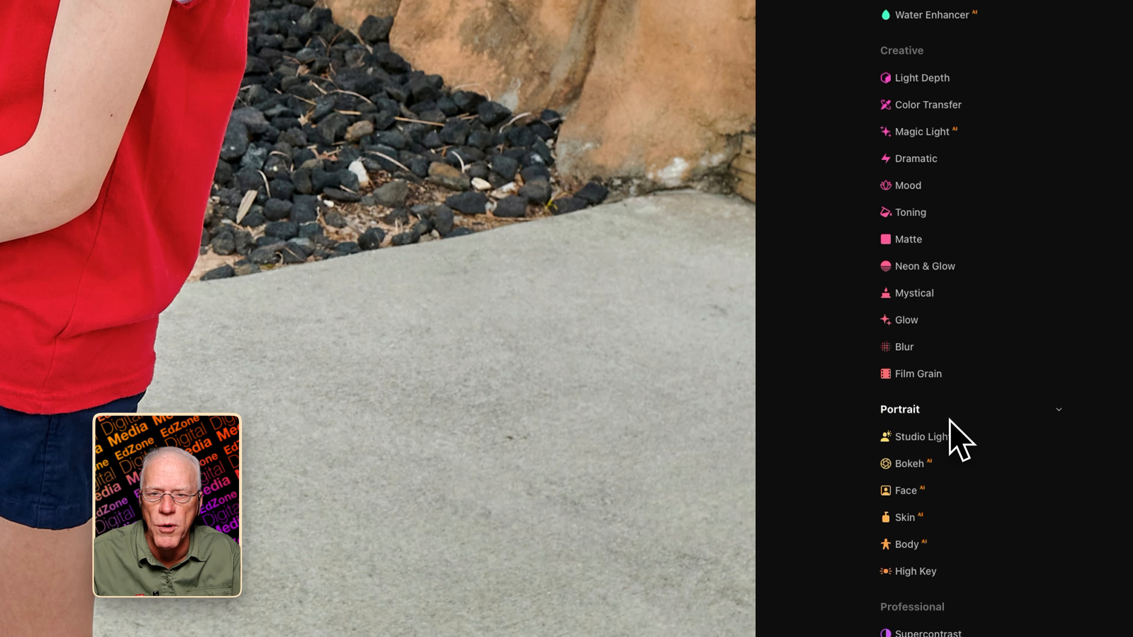
{"action": "left_click", "coordinate": [910, 457]}
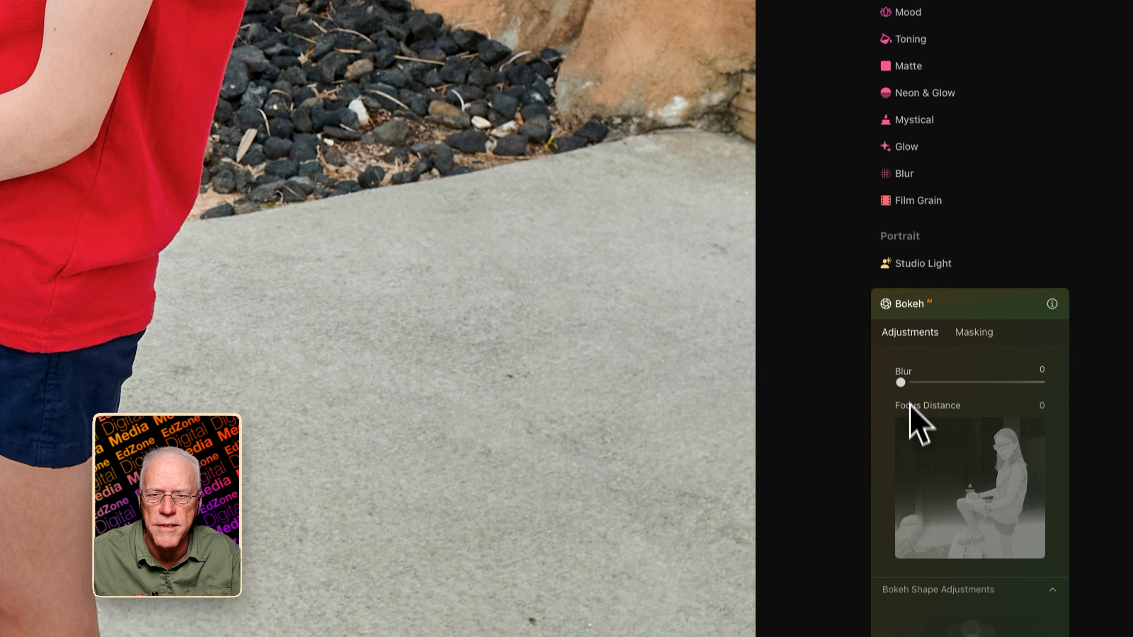
{"action": "scroll", "coordinate": [918, 487], "scroll_direction": "down", "scroll_amount": 5}
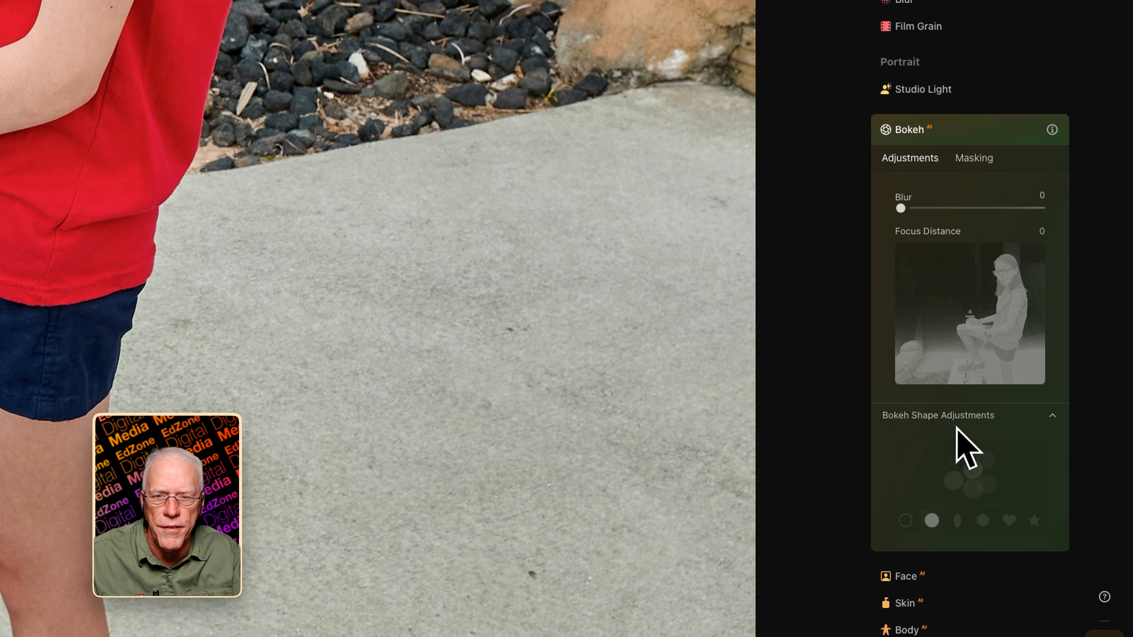
{"action": "left_click", "coordinate": [958, 417]}
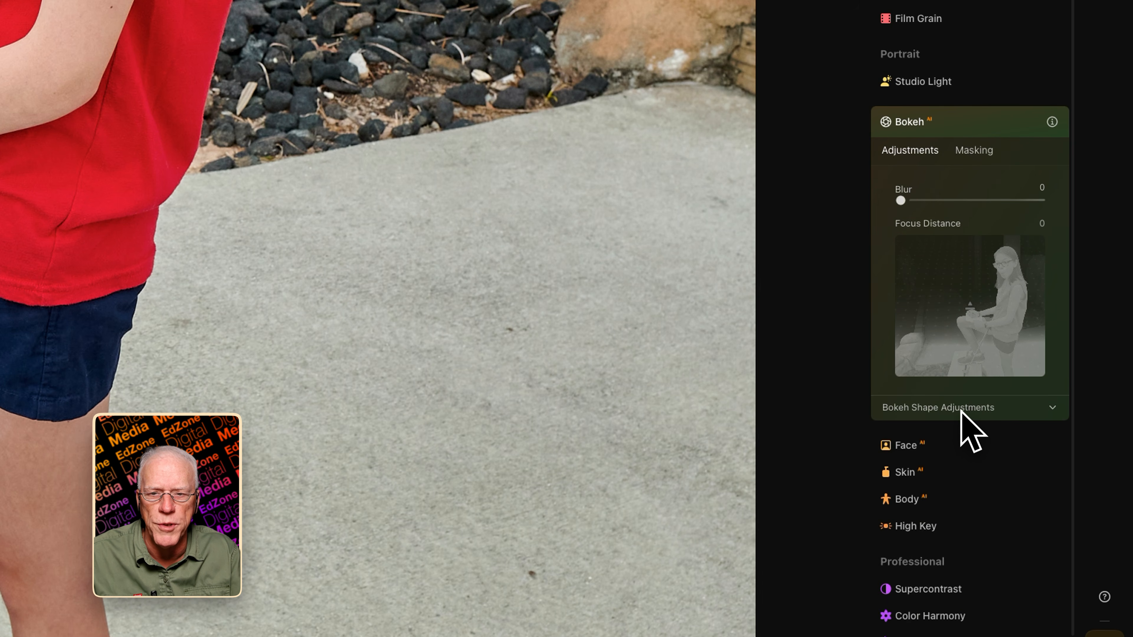
{"action": "left_click", "coordinate": [961, 409]}
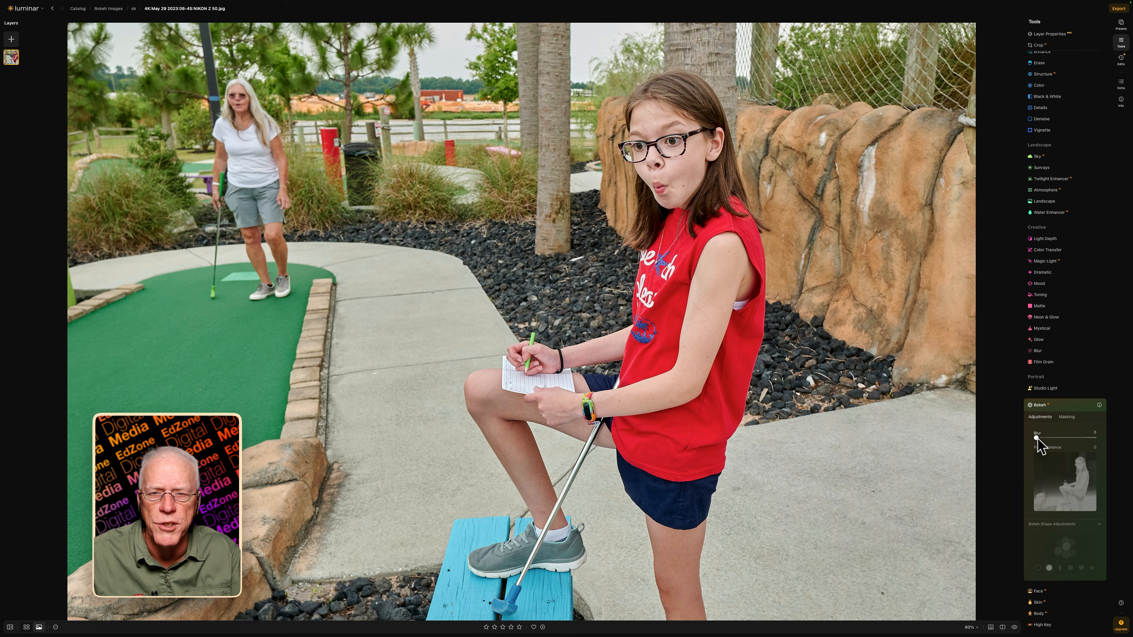
{"action": "left_click_drag", "start_coordinate": [1038, 438], "coordinate": [1098, 439]}
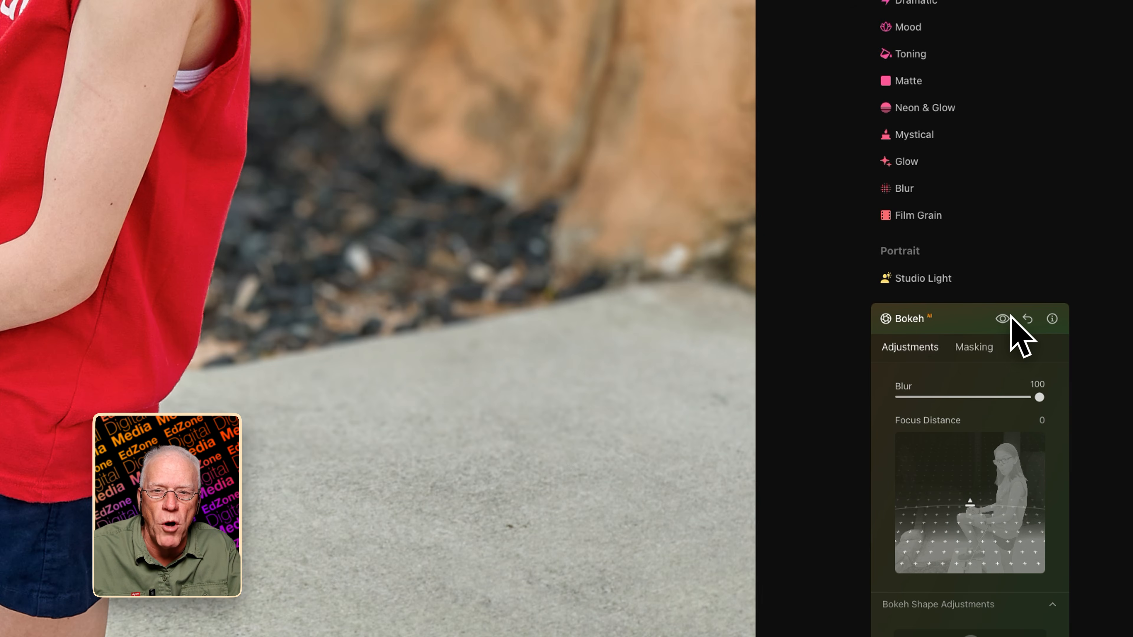
Compare the mini-golf photo with and without the Bokeh effect
{"action": "left_click", "coordinate": [1004, 319]}
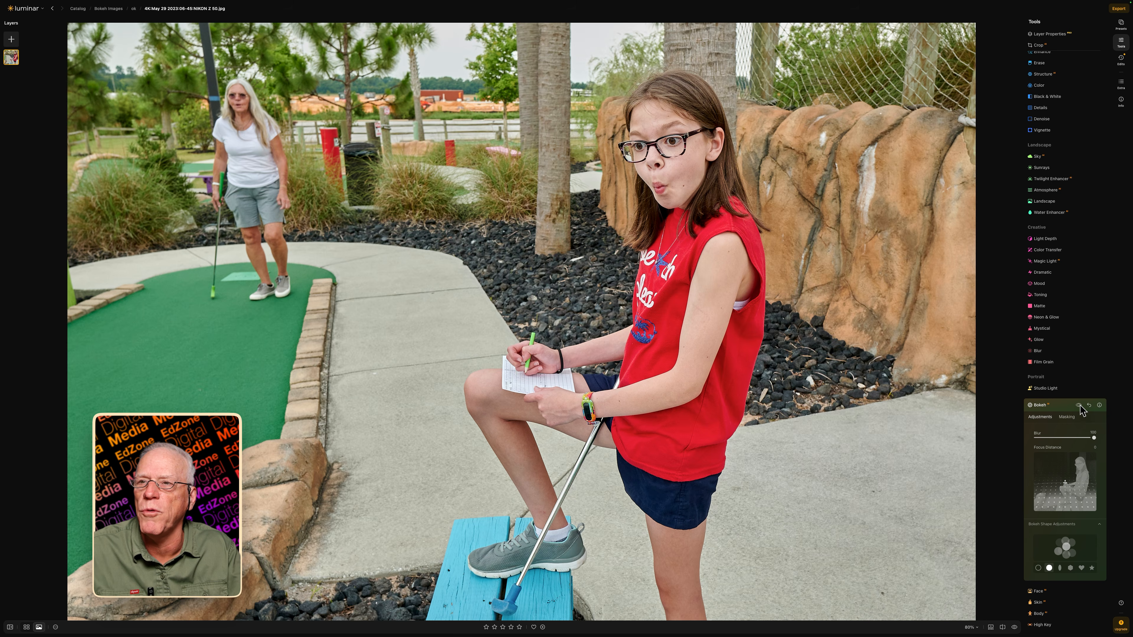
{"action": "left_click", "coordinate": [1080, 406]}
{"action": "left_click", "coordinate": [1080, 405]}
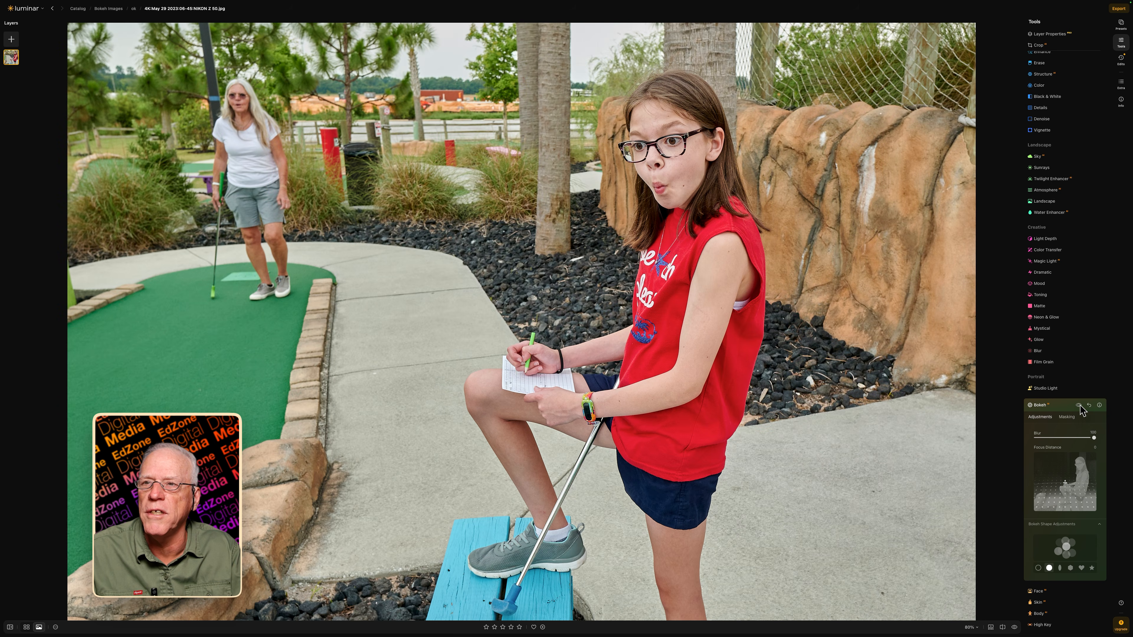
{"action": "left_click", "coordinate": [1080, 405]}
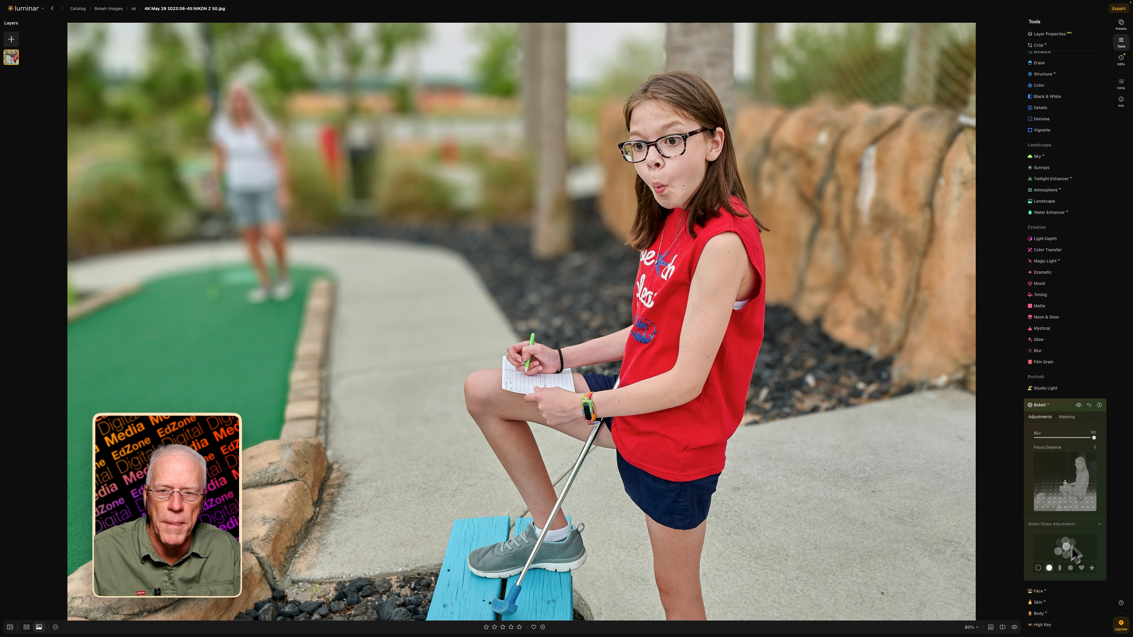
Try the ring, oval, hexagon, heart and star shapes in Bokeh Shape Adjustments and return to the filled circle
{"action": "left_click", "coordinate": [1079, 525]}
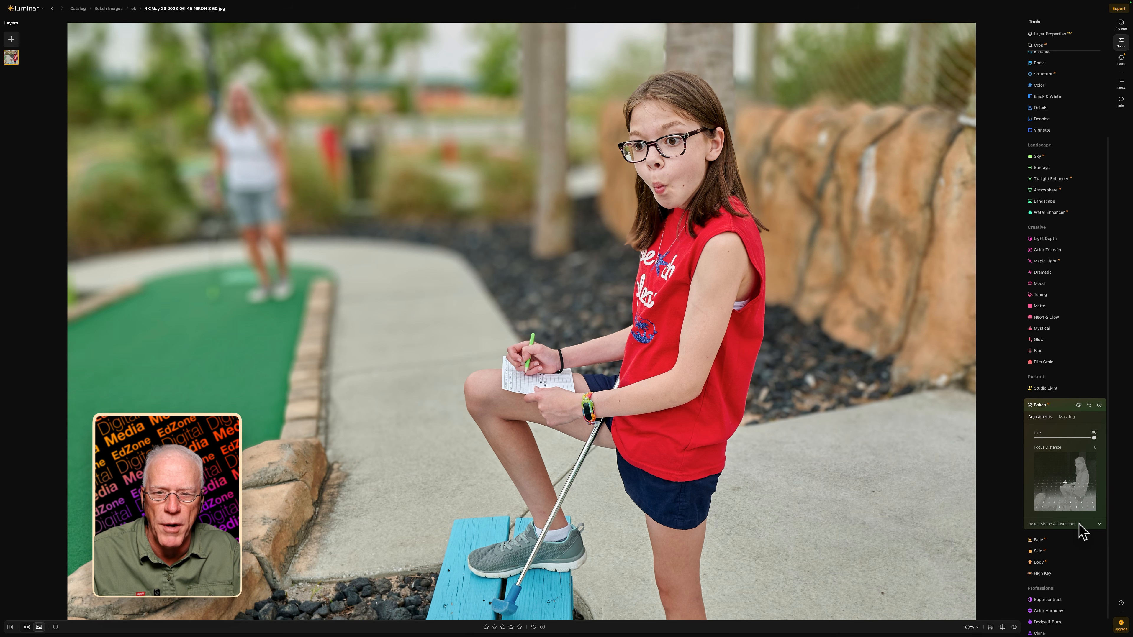
{"action": "left_click", "coordinate": [1079, 525]}
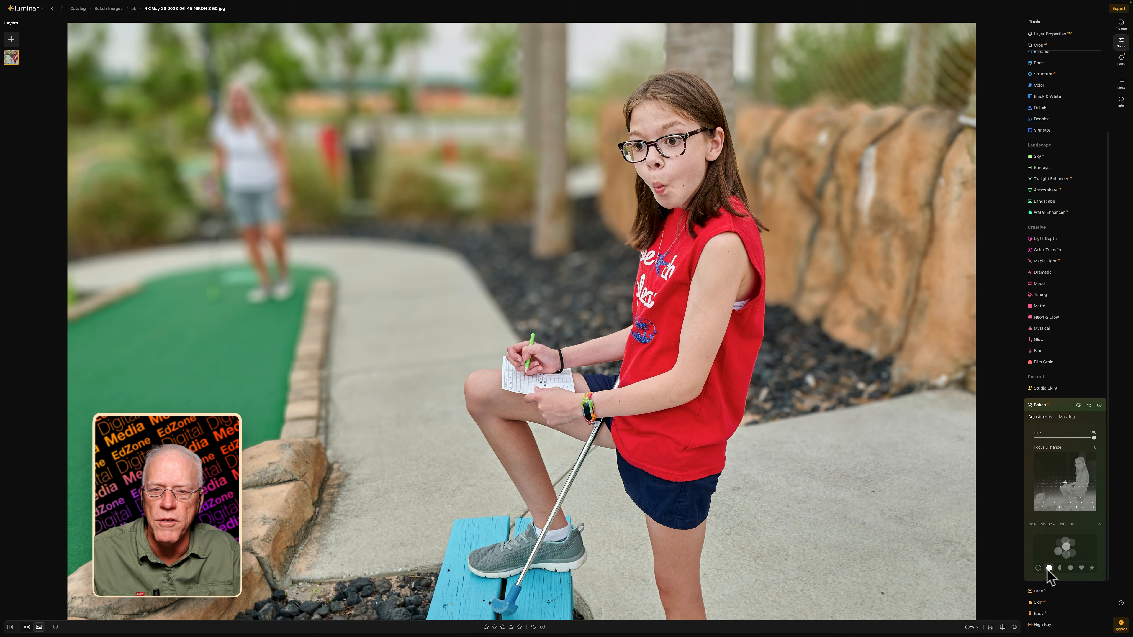
{"action": "left_click", "coordinate": [1038, 568]}
{"action": "left_click", "coordinate": [1049, 569]}
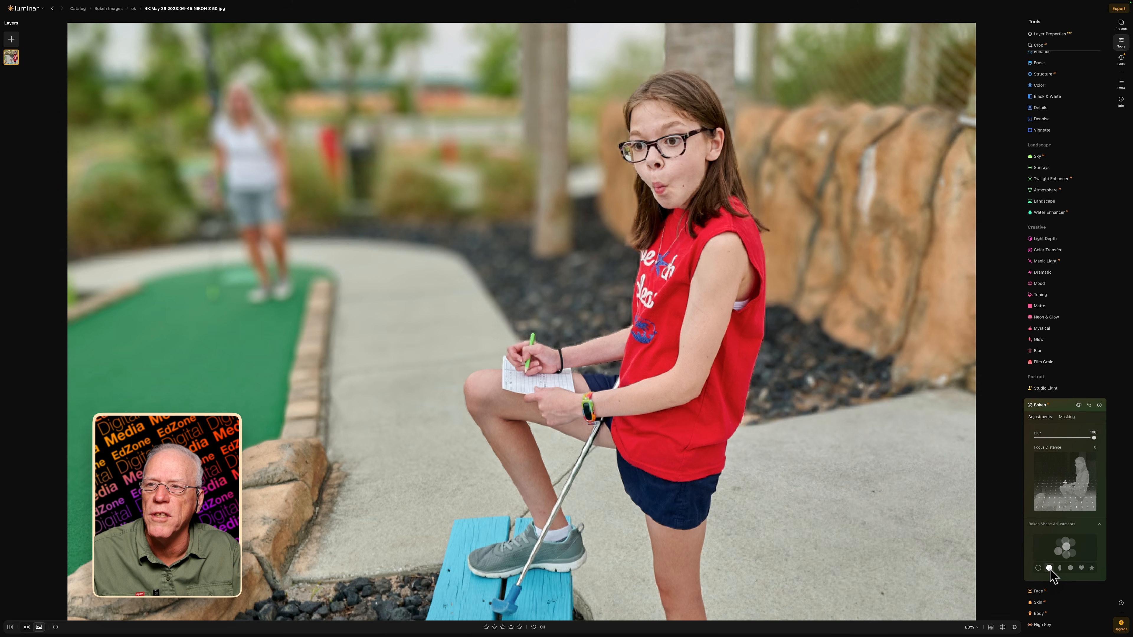
{"action": "left_click", "coordinate": [1060, 568]}
{"action": "left_click", "coordinate": [1070, 569]}
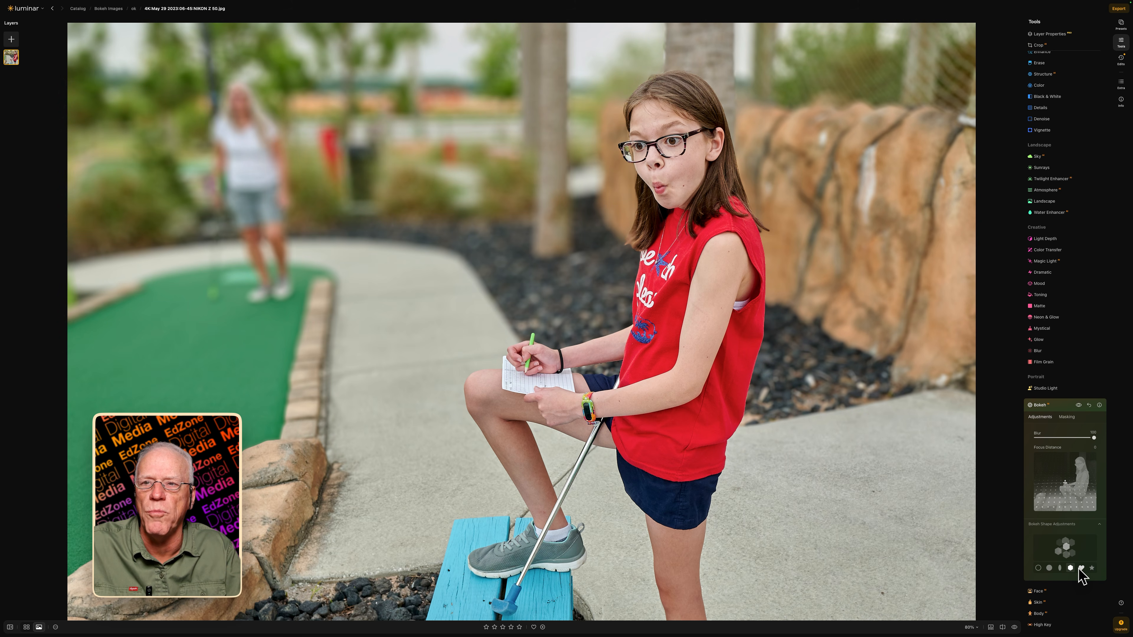
{"action": "left_click", "coordinate": [1081, 568]}
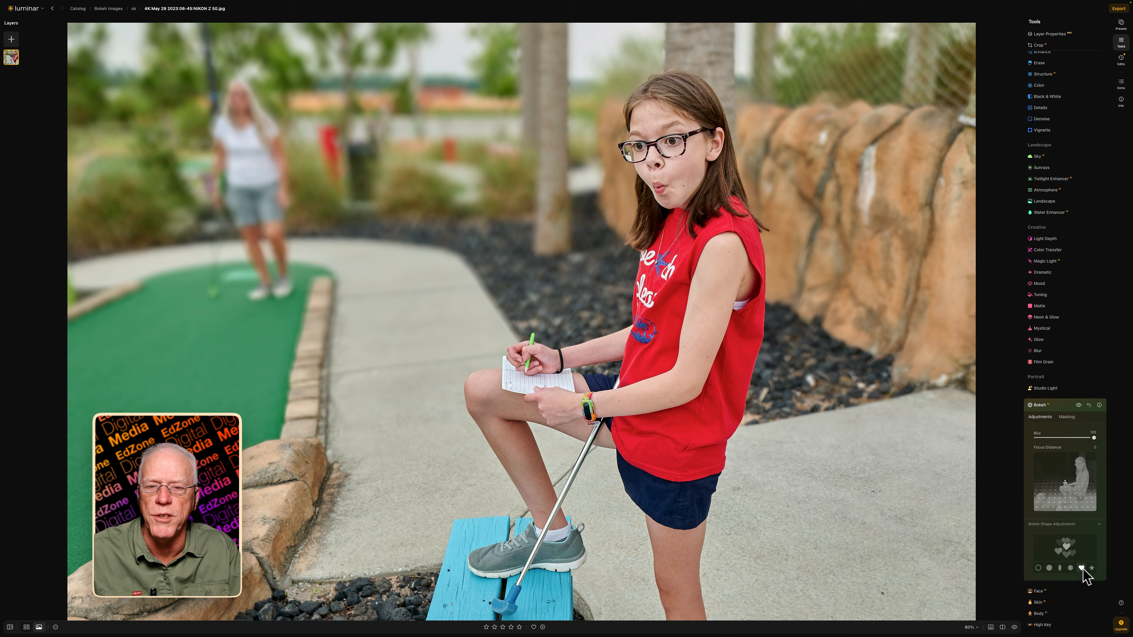
{"action": "left_click", "coordinate": [1091, 568]}
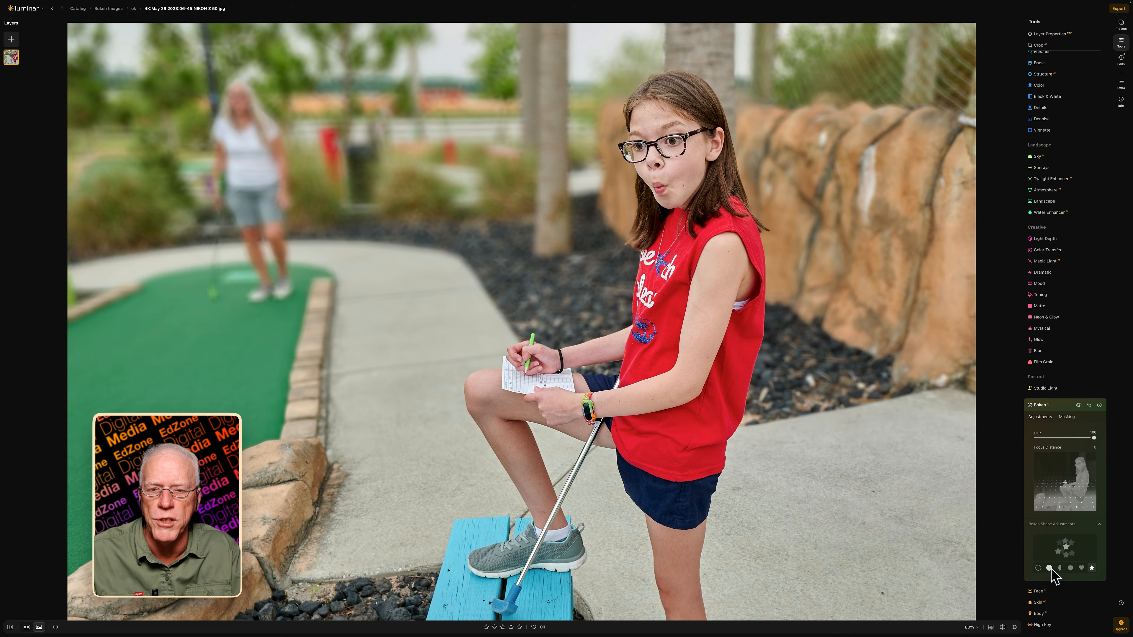
{"action": "left_click", "coordinate": [1049, 568]}
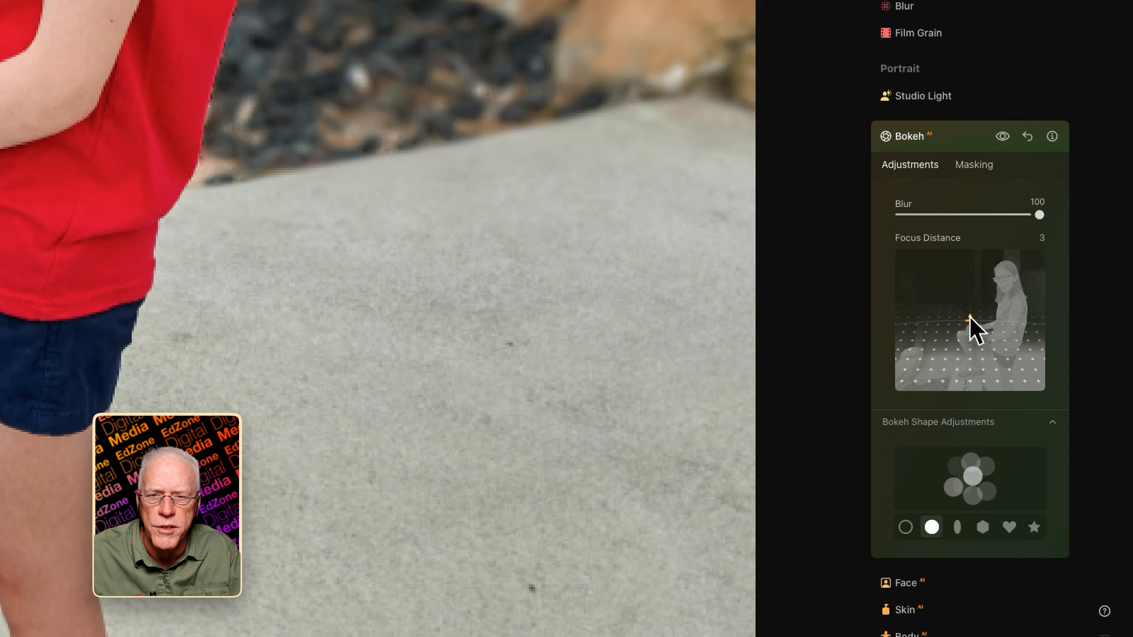
Try several Focus Distance settings for the mini-golf photo, including -25, and move the focus plane back close to zero
{"action": "left_click", "coordinate": [1067, 472]}
{"action": "left_click_drag", "start_coordinate": [973, 298], "coordinate": [984, 321]}
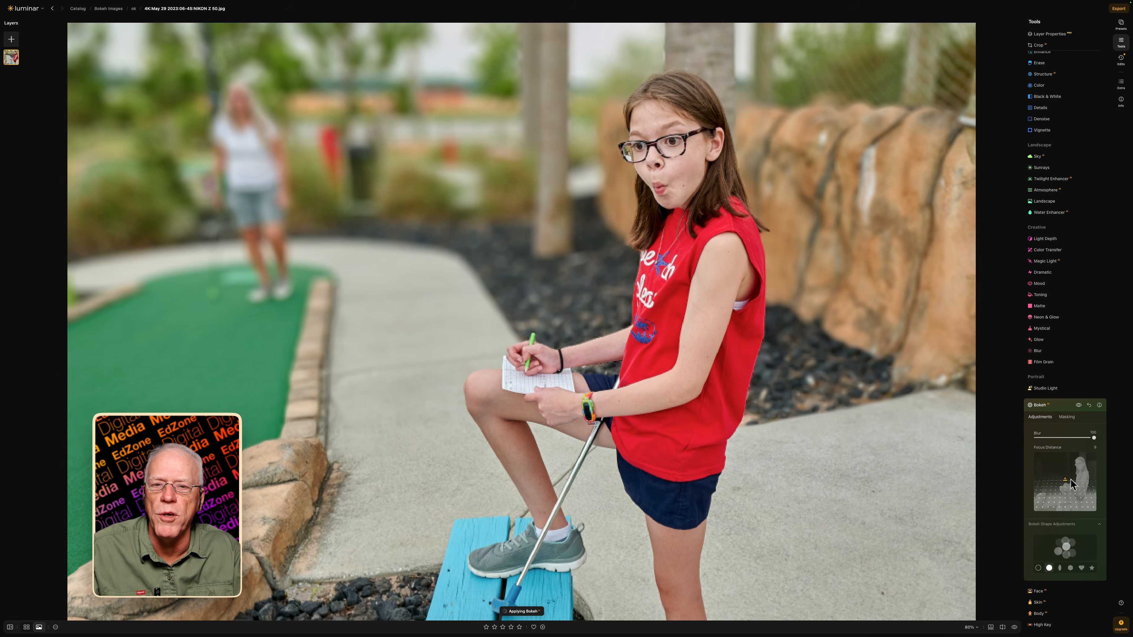
{"action": "mouse_move", "coordinate": [1071, 484]}
{"action": "left_mouse_down"}
{"action": "mouse_move", "coordinate": [1070, 457]}
{"action": "mouse_move", "coordinate": [1071, 493]}
{"action": "left_mouse_up"}
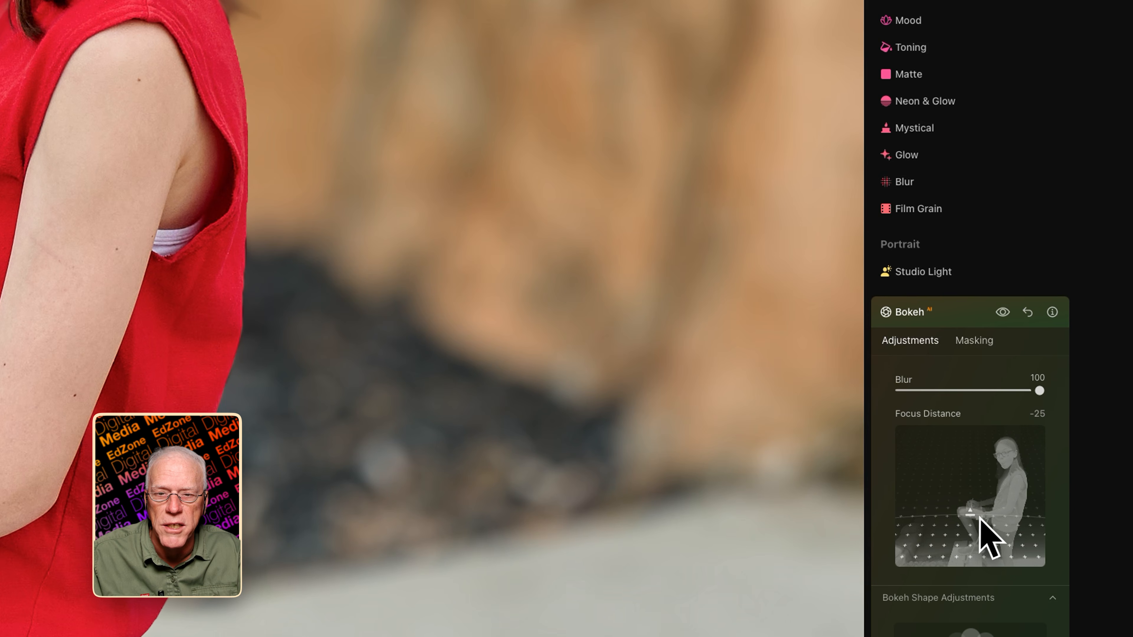
{"action": "mouse_move", "coordinate": [971, 510]}
{"action": "left_mouse_down"}
{"action": "mouse_move", "coordinate": [971, 521]}
{"action": "mouse_move", "coordinate": [975, 488]}
{"action": "left_mouse_up"}
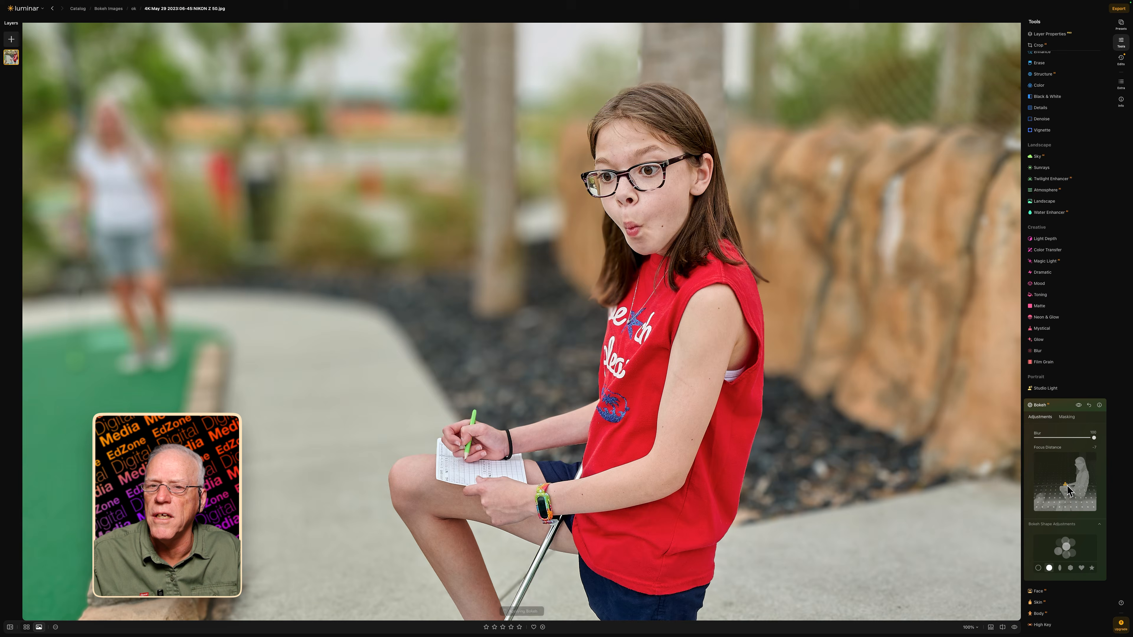
{"action": "left_click_drag", "start_coordinate": [1068, 486], "coordinate": [1068, 485]}
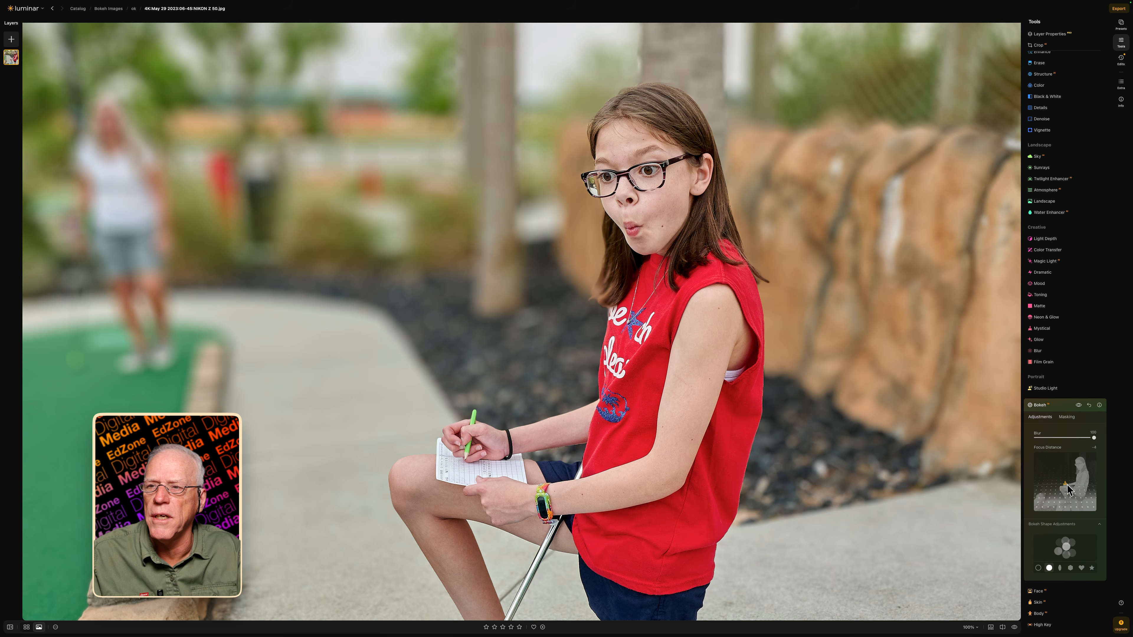
{"action": "left_click_drag", "start_coordinate": [1066, 485], "coordinate": [1067, 486]}
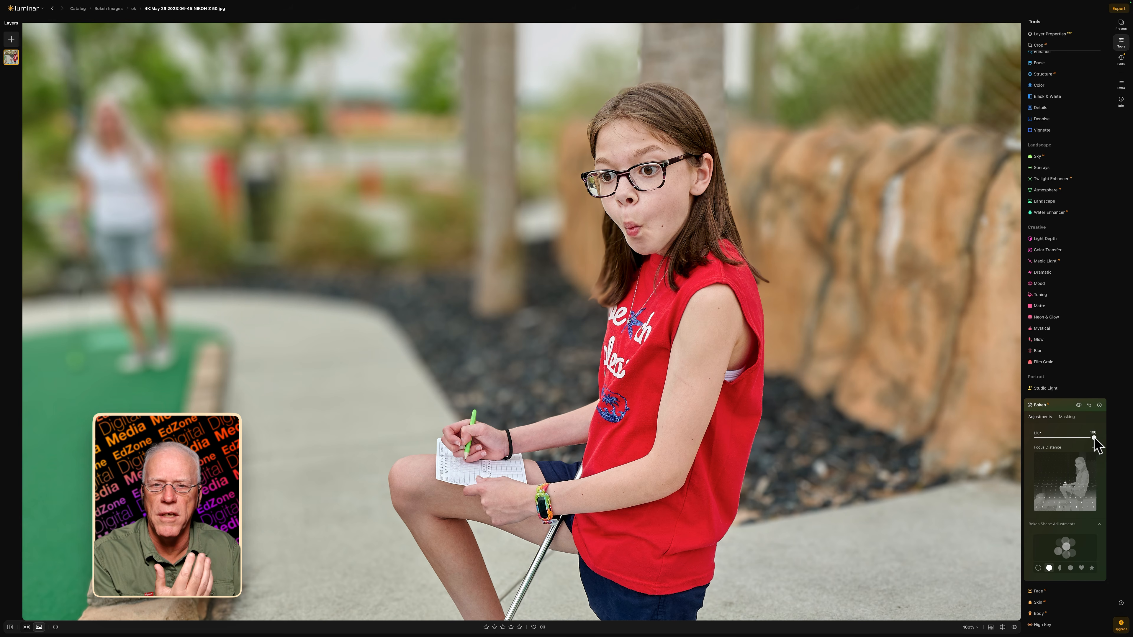
Reduce the mini-golf photo's Bokeh Blur to about half, return it to 100, and finally lower it slightly
{"action": "left_click_drag", "start_coordinate": [1093, 439], "coordinate": [1066, 439]}
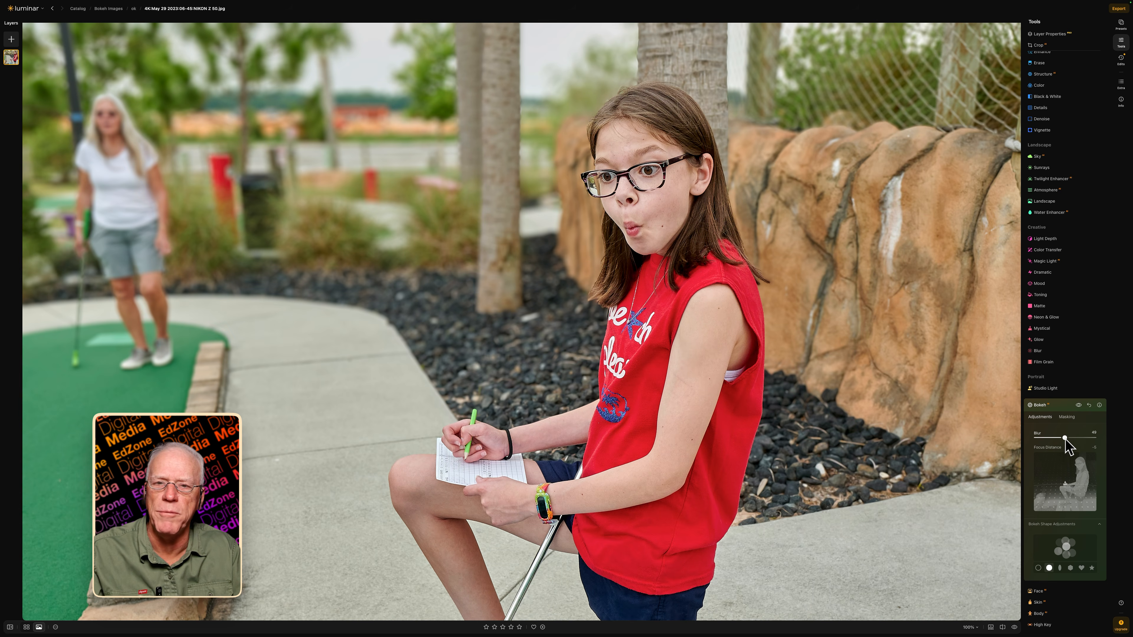
{"action": "left_click_drag", "start_coordinate": [1065, 439], "coordinate": [1099, 439]}
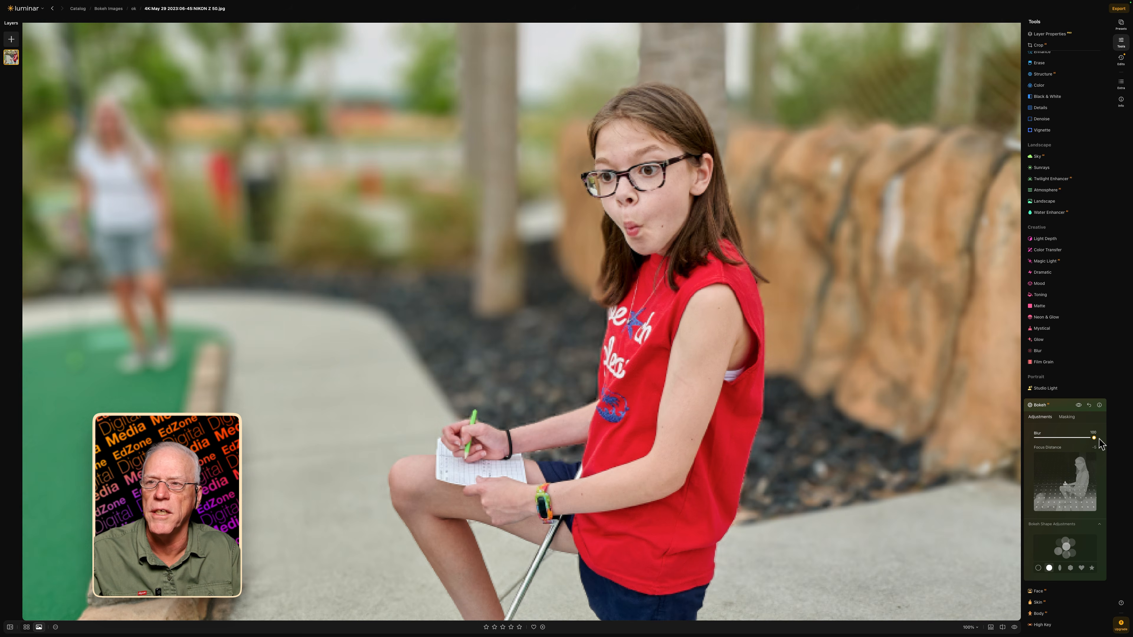
{"action": "left_click", "coordinate": [668, 322]}
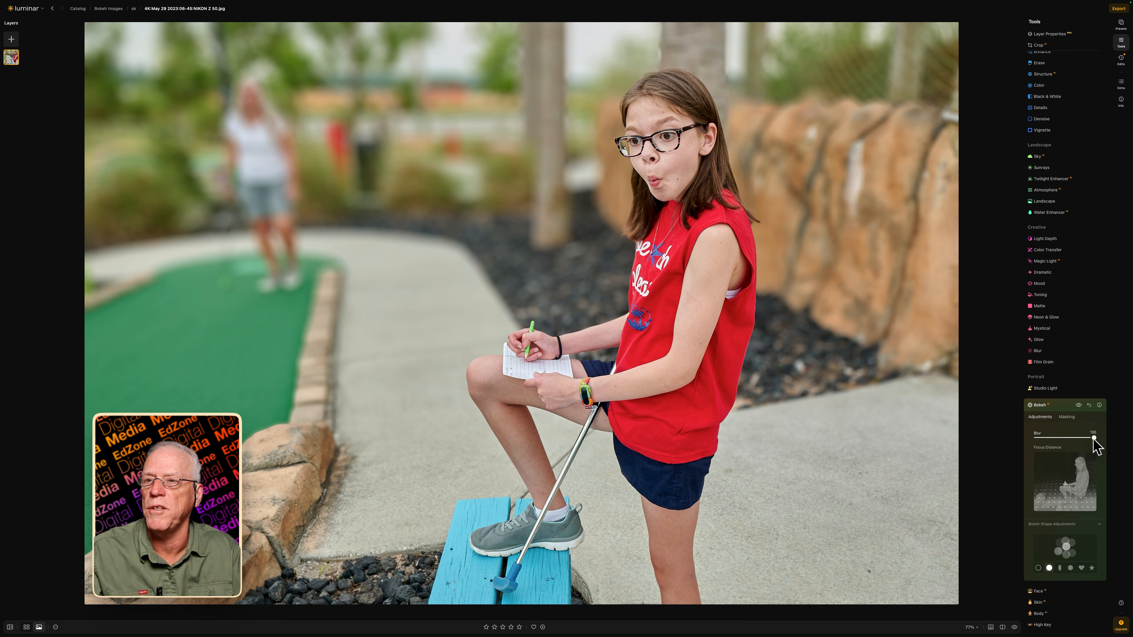
{"action": "left_click_drag", "start_coordinate": [1093, 438], "coordinate": [1083, 439]}
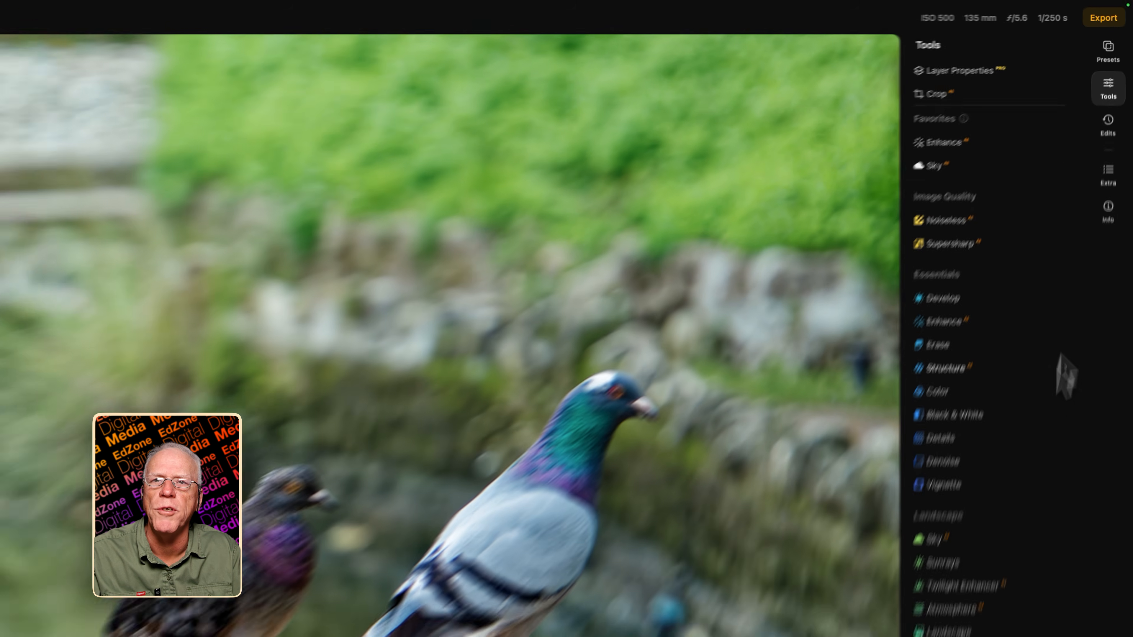
Crop the pigeon photo at the Original ratio tighter around the four birds and apply the crop
{"action": "left_click", "coordinate": [930, 94]}
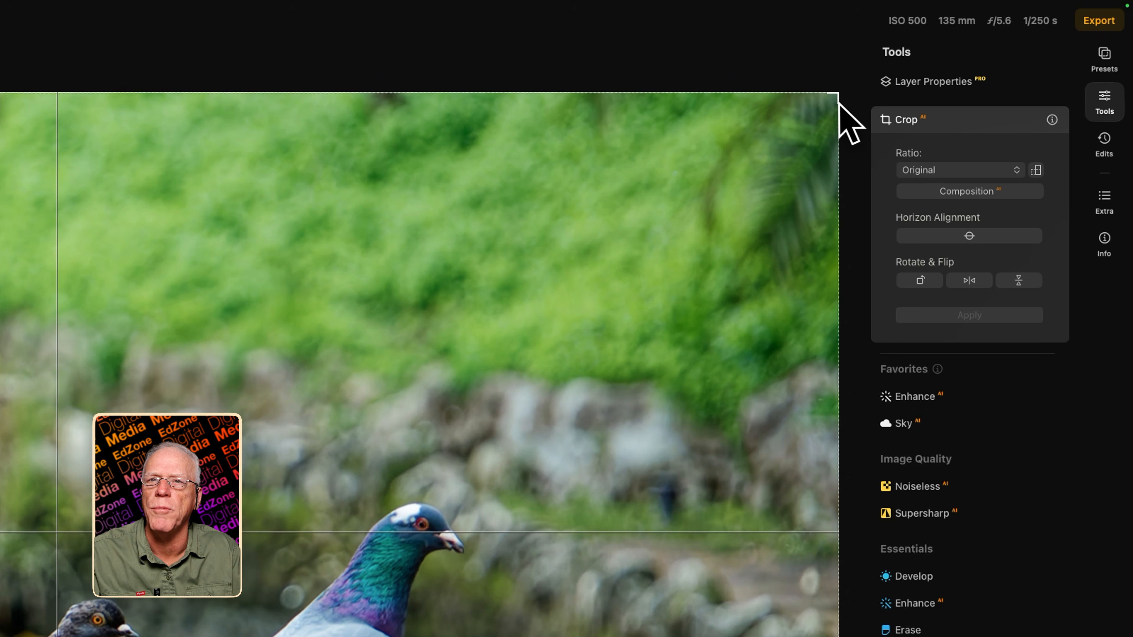
{"action": "left_click_drag", "start_coordinate": [837, 96], "coordinate": [614, 261]}
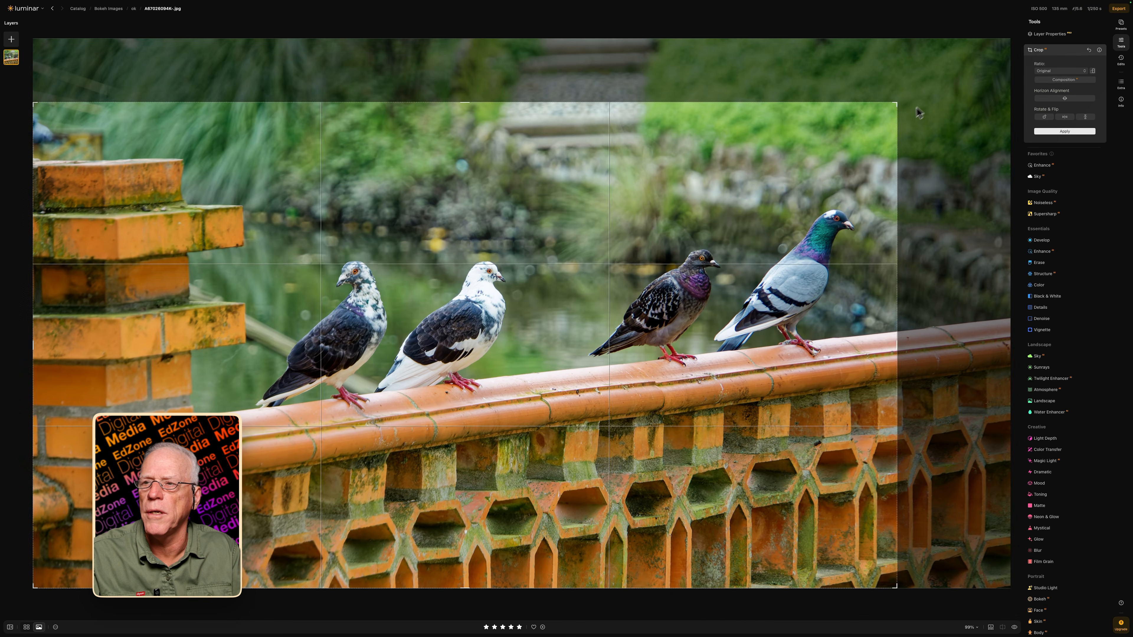
{"action": "left_click_drag", "start_coordinate": [917, 108], "coordinate": [879, 133]}
{"action": "left_click_drag", "start_coordinate": [707, 250], "coordinate": [603, 308]}
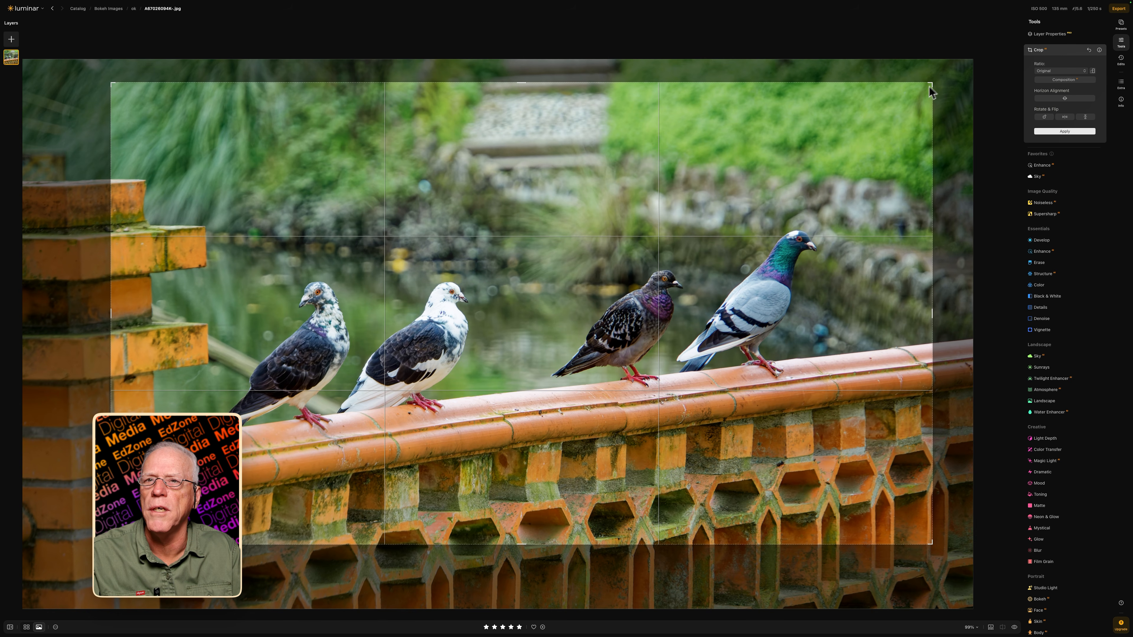
{"action": "left_click_drag", "start_coordinate": [930, 92], "coordinate": [910, 111]}
{"action": "left_click_drag", "start_coordinate": [782, 248], "coordinate": [769, 251]}
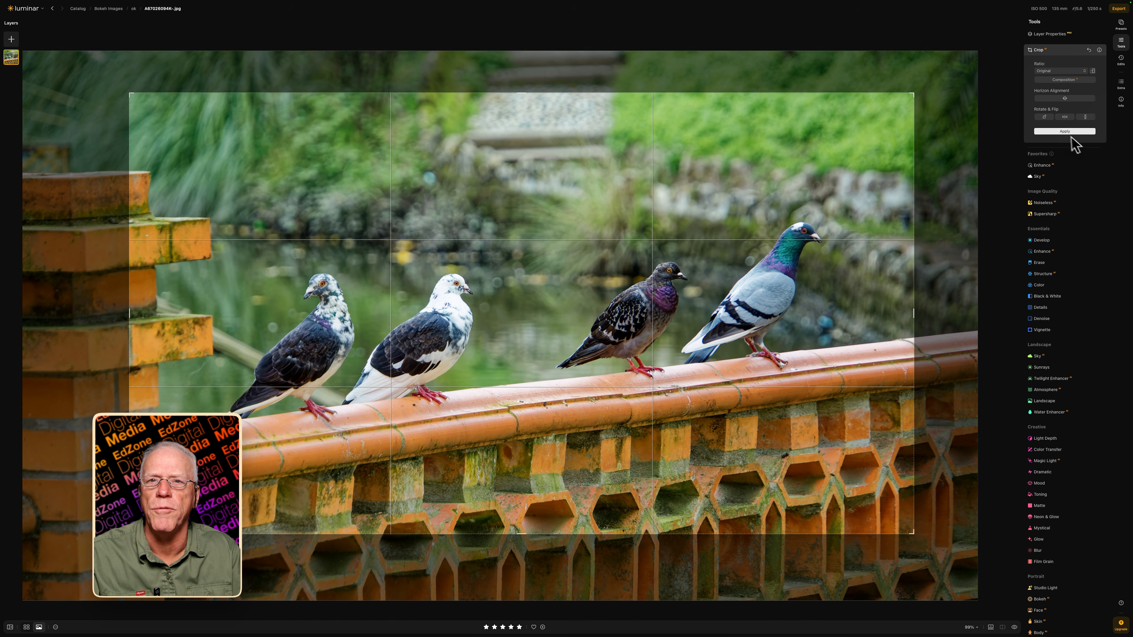
{"action": "left_click", "coordinate": [1062, 131]}
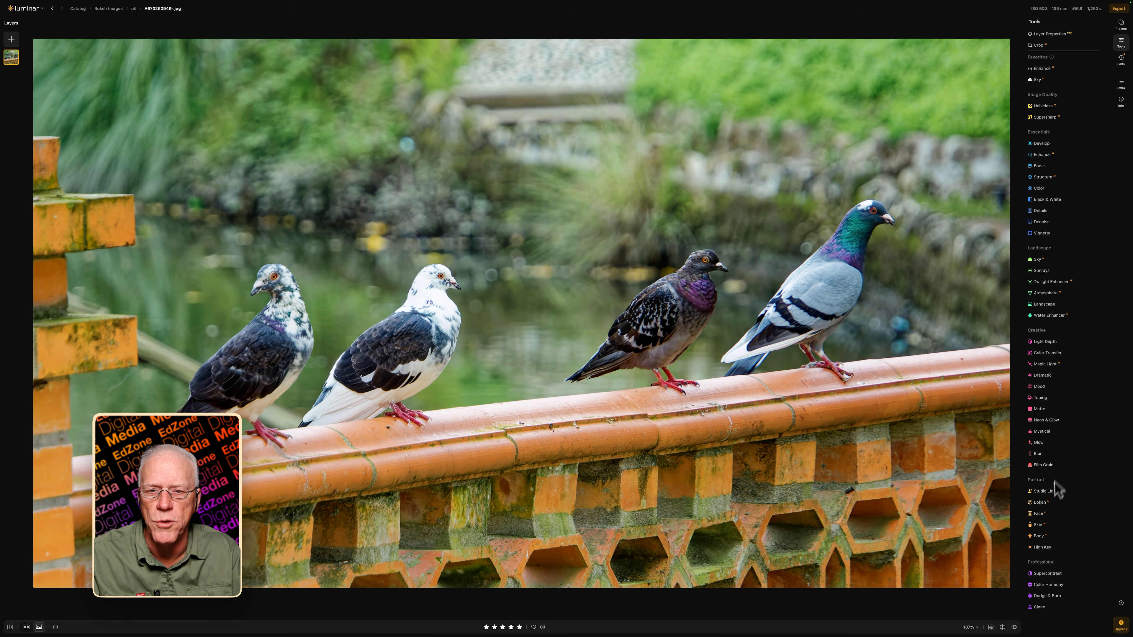
Open the Bokeh AI tool for the cropped pigeon photo and set Blur to 100
{"action": "left_click", "coordinate": [1040, 503]}
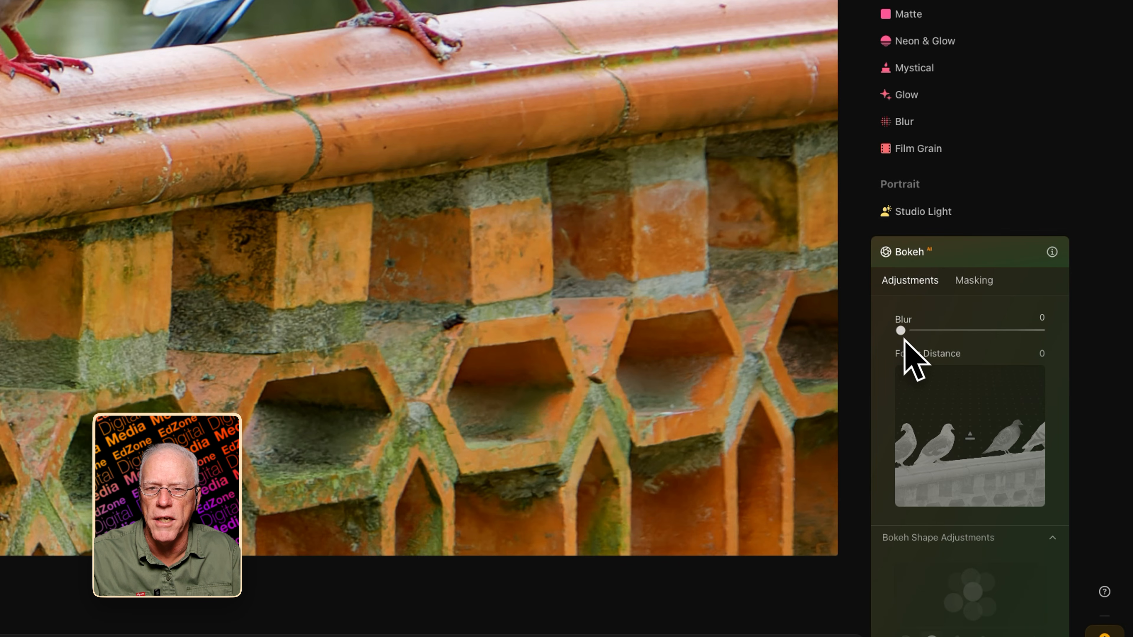
{"action": "left_click_drag", "start_coordinate": [902, 331], "coordinate": [1069, 324]}
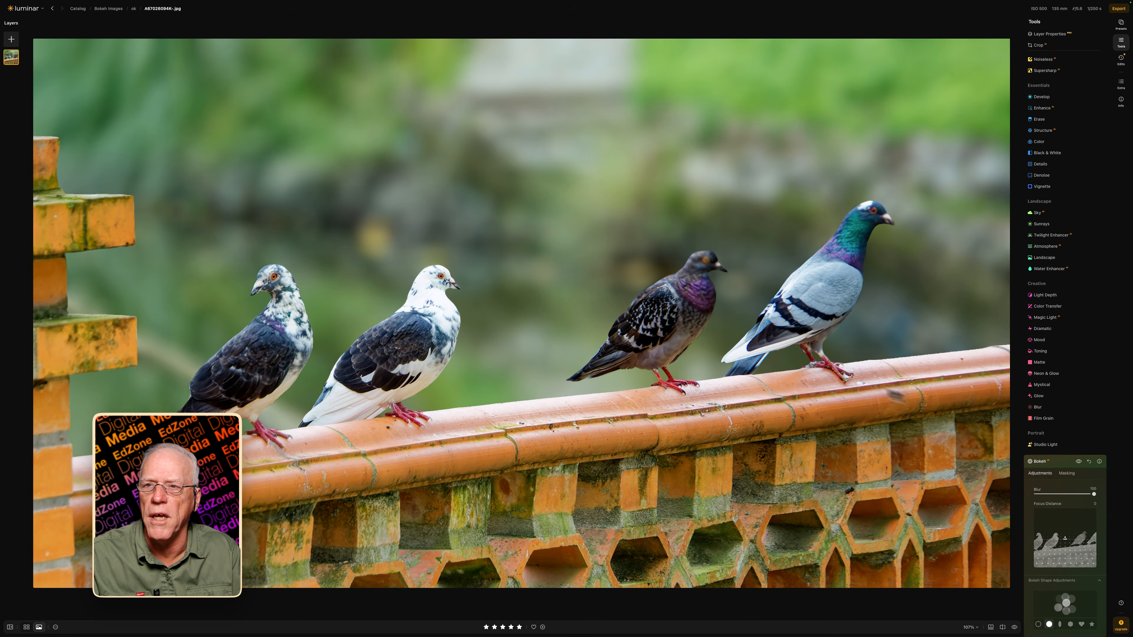
{"action": "left_click", "coordinate": [698, 272]}
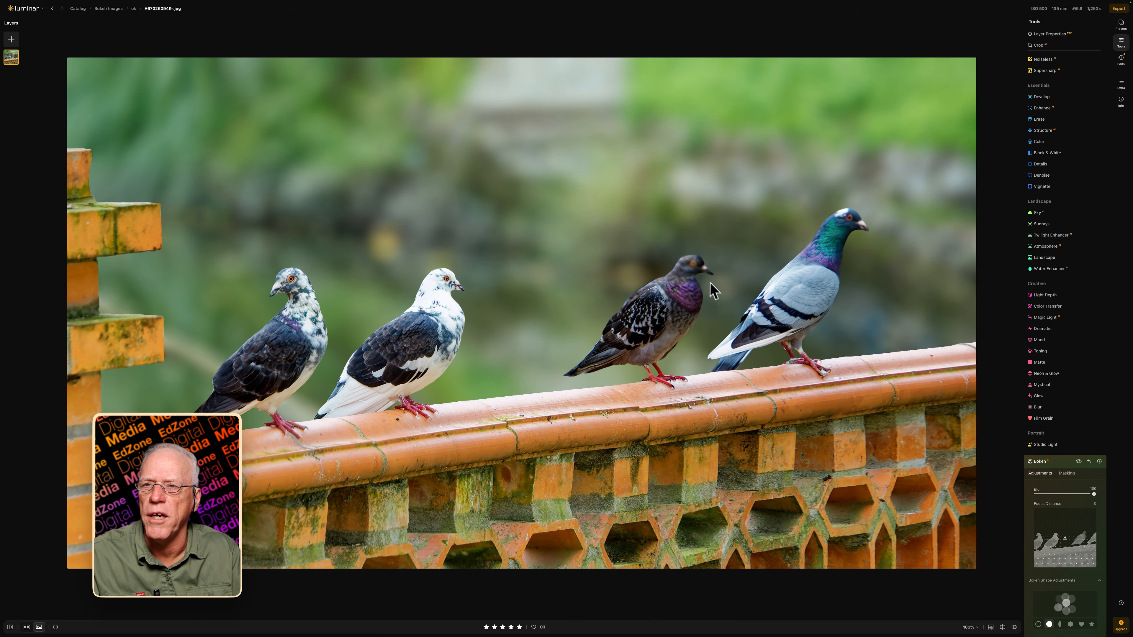
{"action": "left_click", "coordinate": [702, 280]}
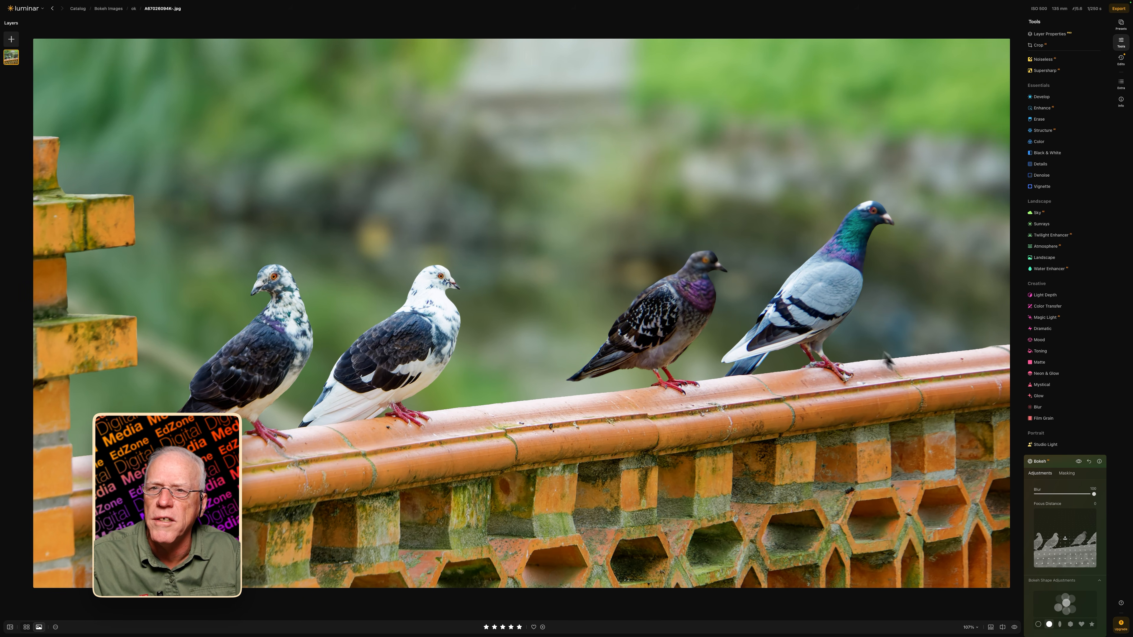
Adjust the pigeon photo's Focus Distance to 28 so the birds and railing are sharp against the background
{"action": "left_click", "coordinate": [1066, 544]}
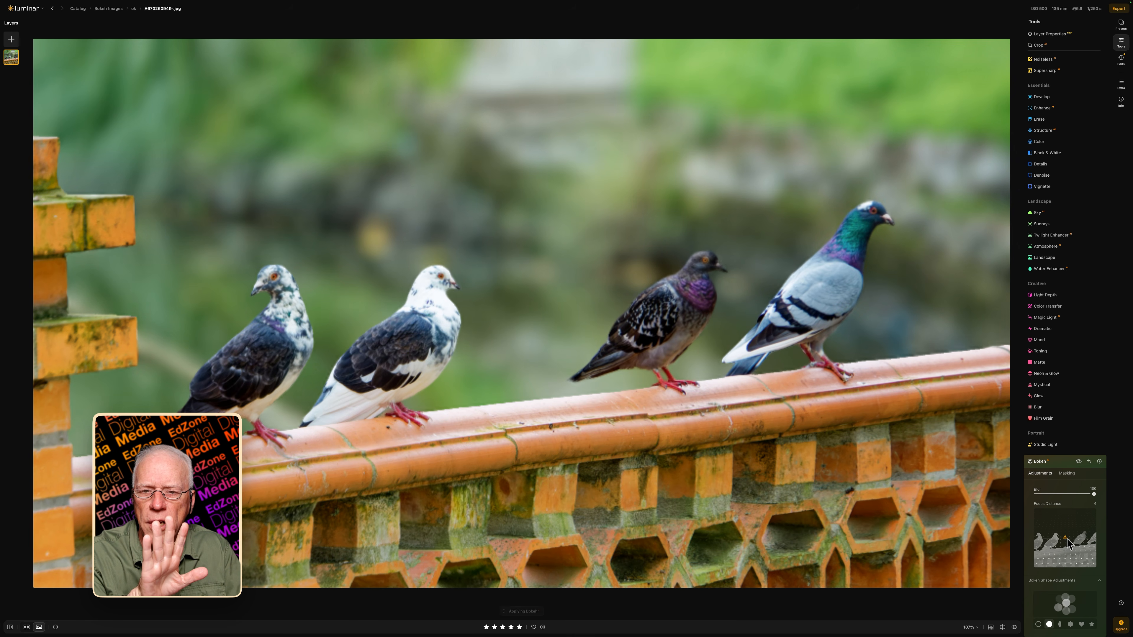
{"action": "left_click", "coordinate": [1067, 535]}
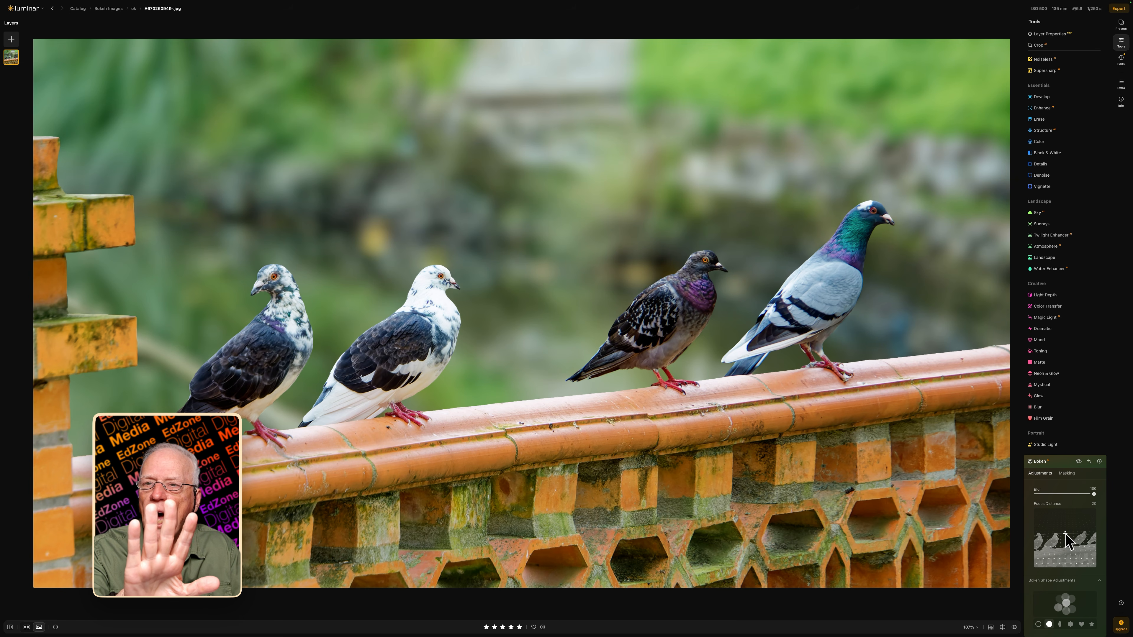
{"action": "left_click_drag", "start_coordinate": [1065, 534], "coordinate": [1065, 533]}
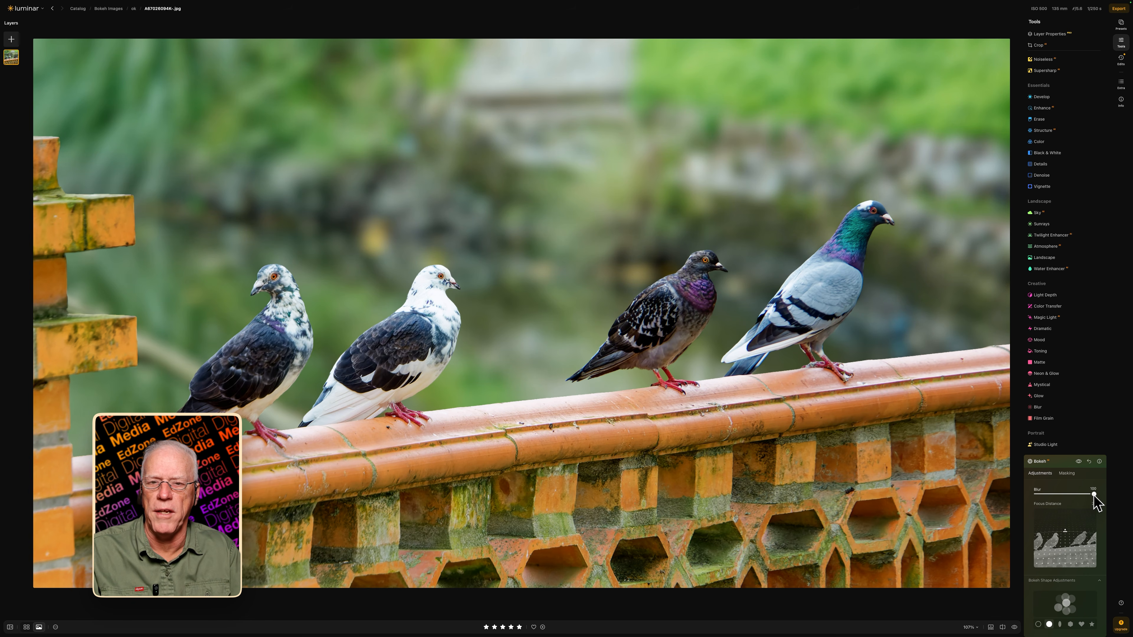
Lower the pigeon photo's Bokeh Blur to nearly zero, raise it to about half, and return it to 100
{"action": "left_click_drag", "start_coordinate": [1094, 494], "coordinate": [1034, 496]}
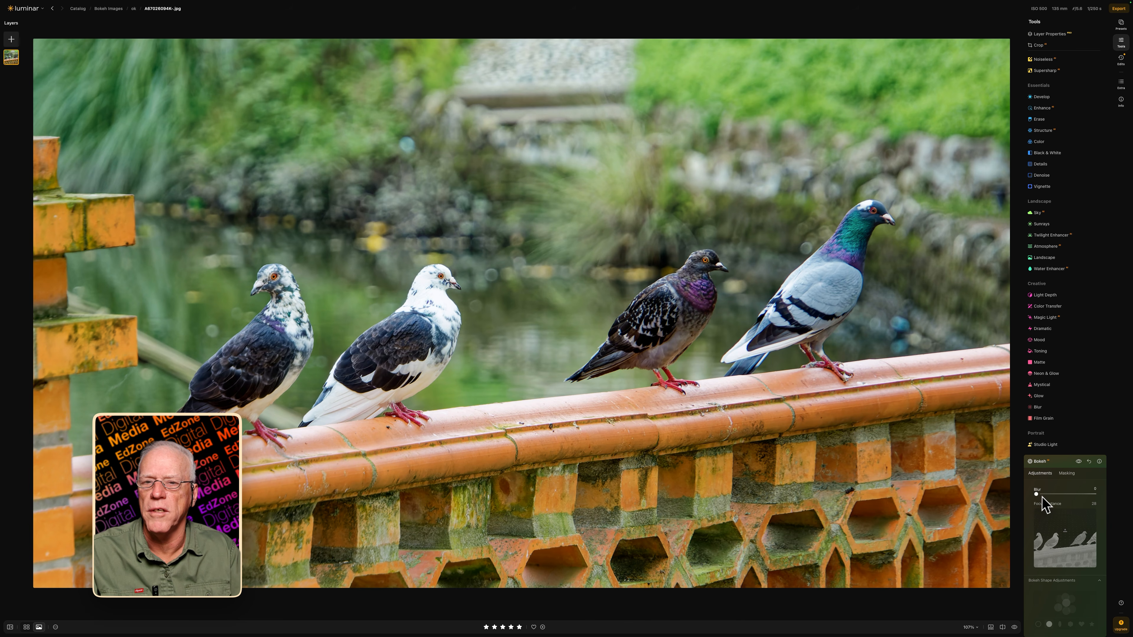
{"action": "left_click_drag", "start_coordinate": [1036, 494], "coordinate": [1068, 495]}
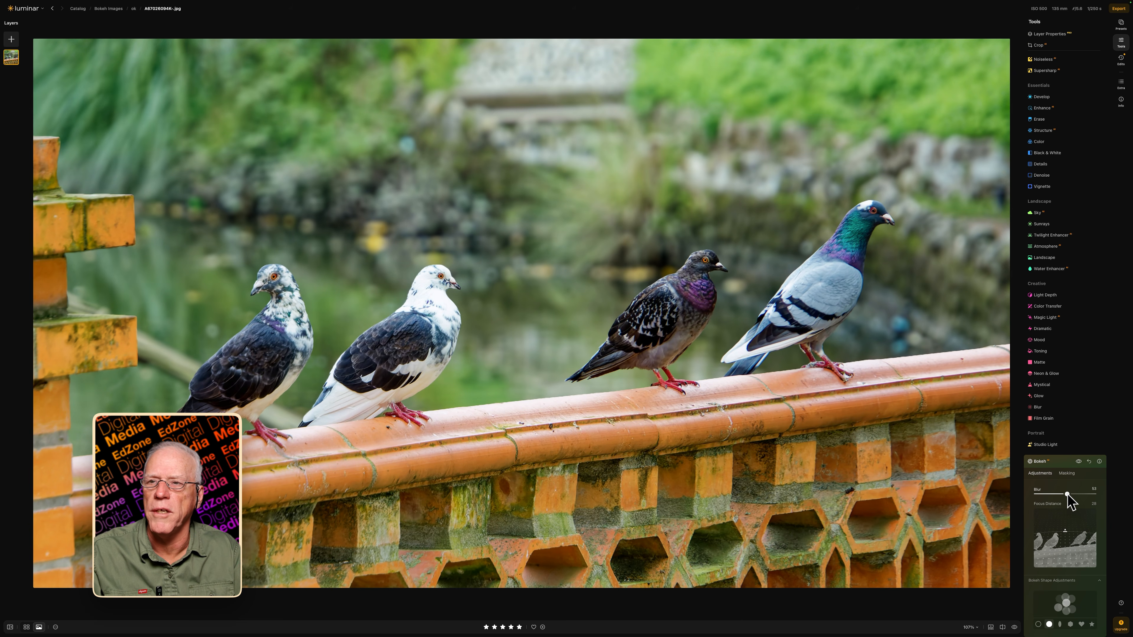
{"action": "left_click_drag", "start_coordinate": [1067, 494], "coordinate": [1103, 502]}
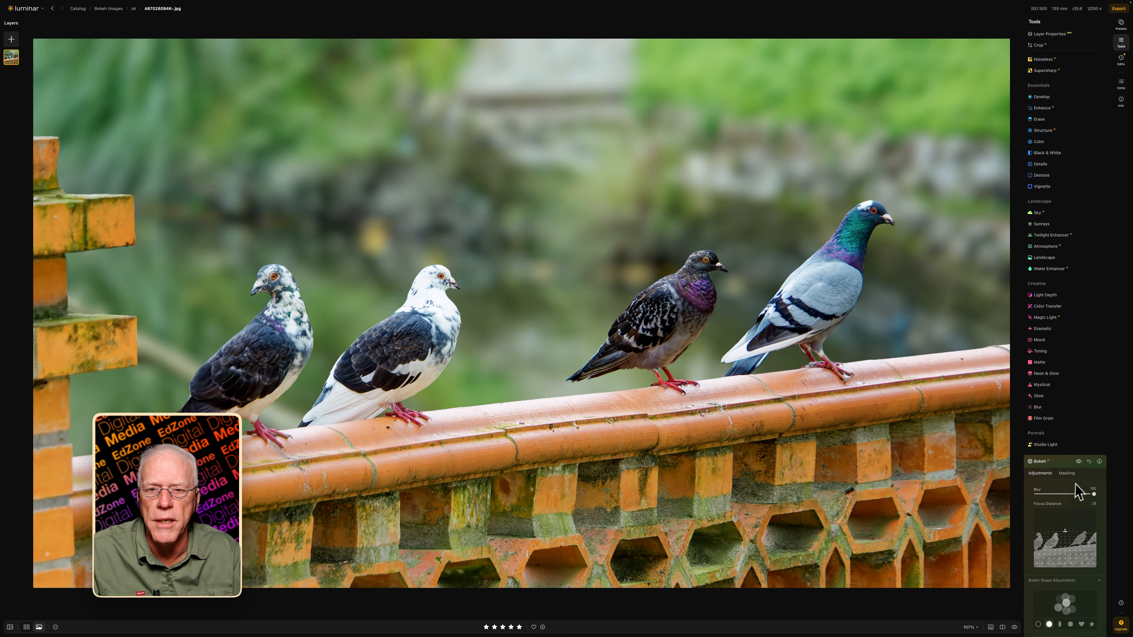
Compare the pigeon photo with and without the Bokeh effect
{"action": "left_click", "coordinate": [1079, 462]}
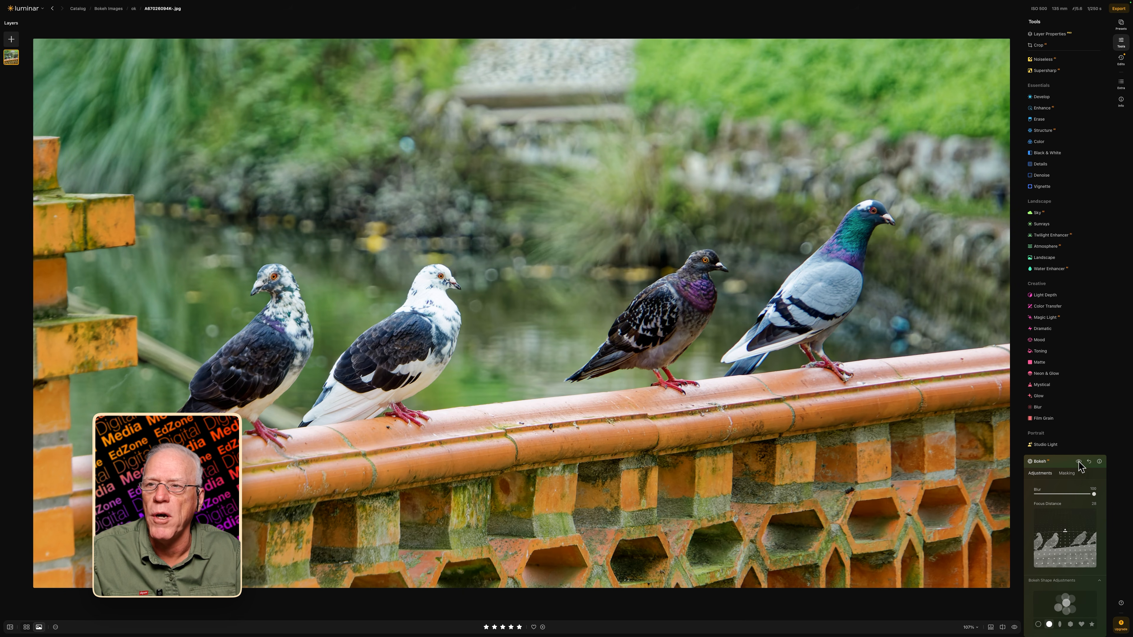
{"action": "left_click", "coordinate": [1078, 462]}
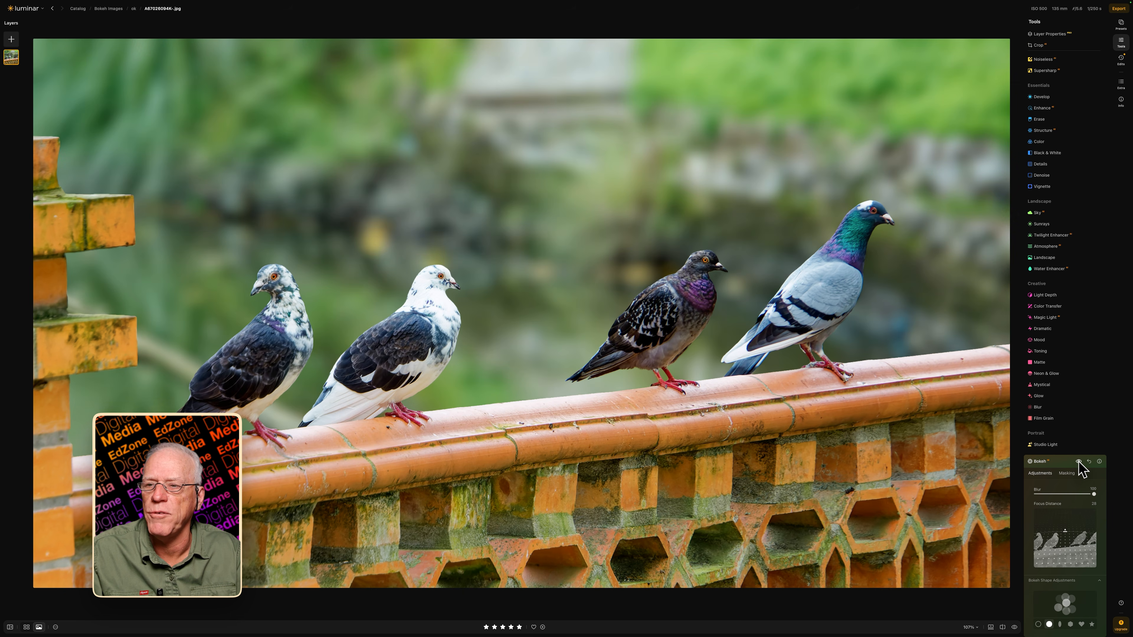
{"action": "left_click", "coordinate": [1079, 462]}
{"action": "left_click", "coordinate": [1078, 463]}
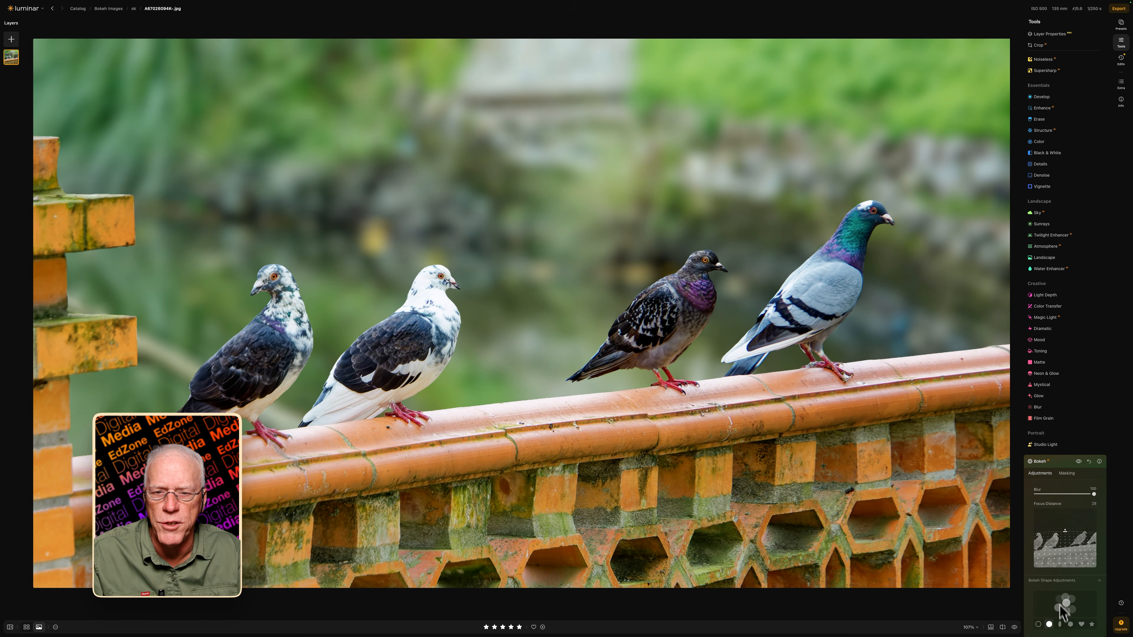
Try the oval bokeh shape on the pigeon photo and return to the filled circle
{"action": "left_click", "coordinate": [1060, 624]}
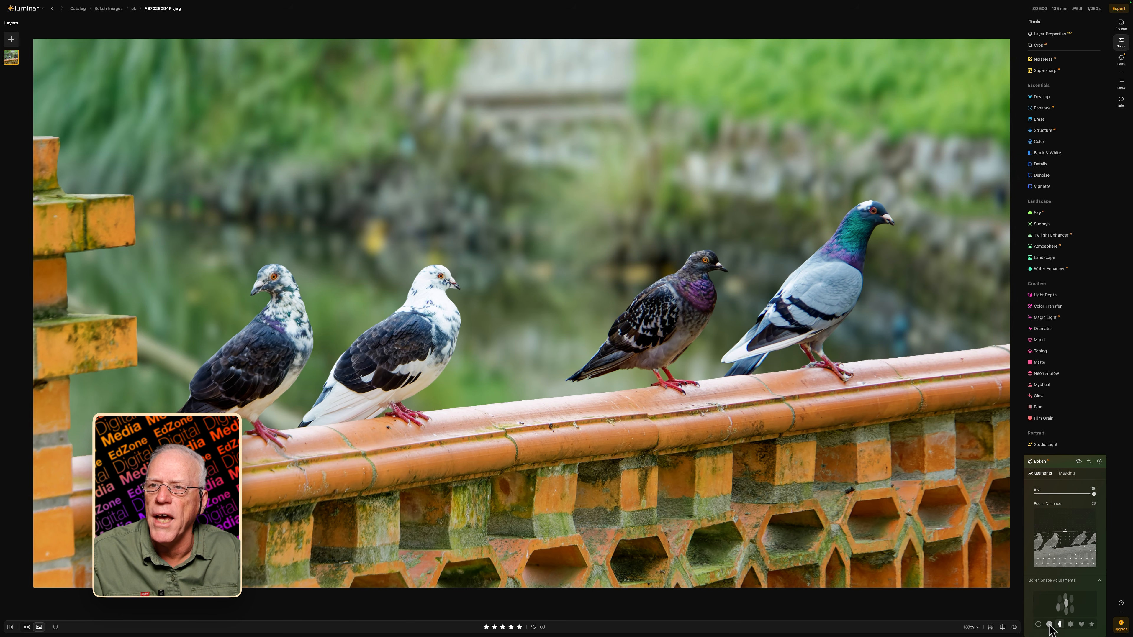
{"action": "left_click", "coordinate": [1049, 625]}
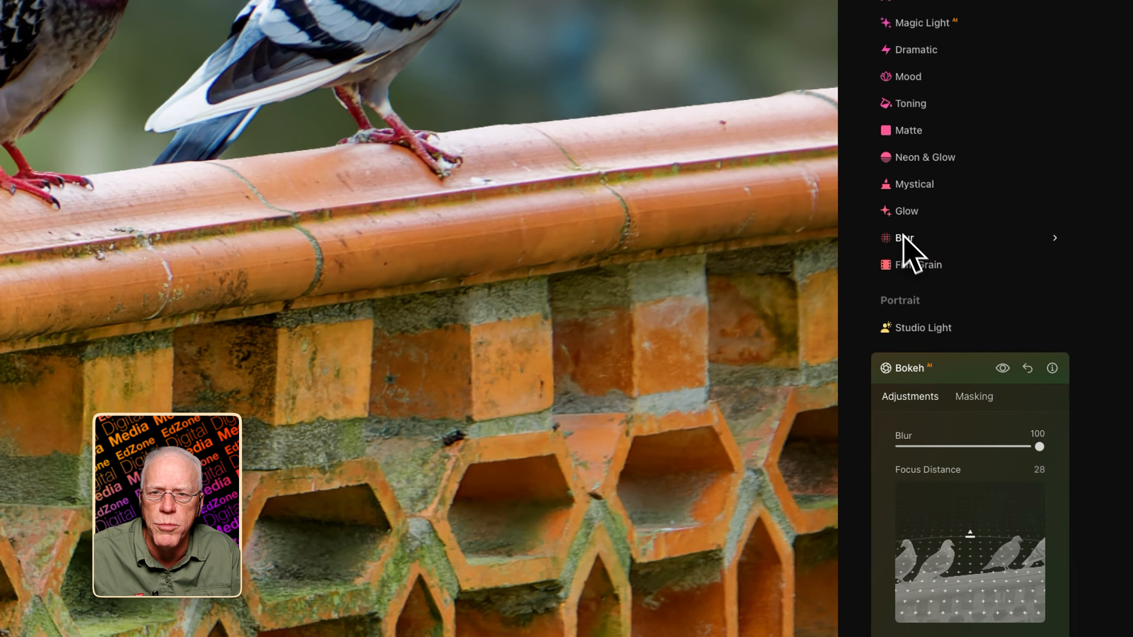
Add a Gaussian Blur of amount 42 to the pigeon photo and mask it with a linear gradient over the lower brickwork
{"action": "left_click", "coordinate": [903, 237]}
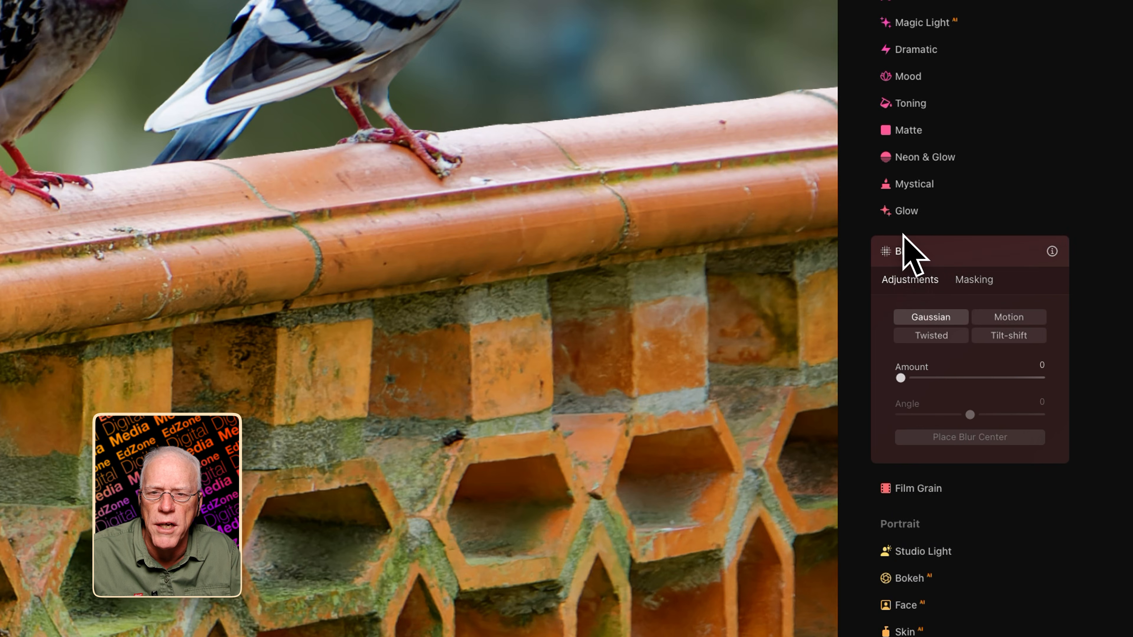
{"action": "left_click_drag", "start_coordinate": [901, 378], "coordinate": [962, 377]}
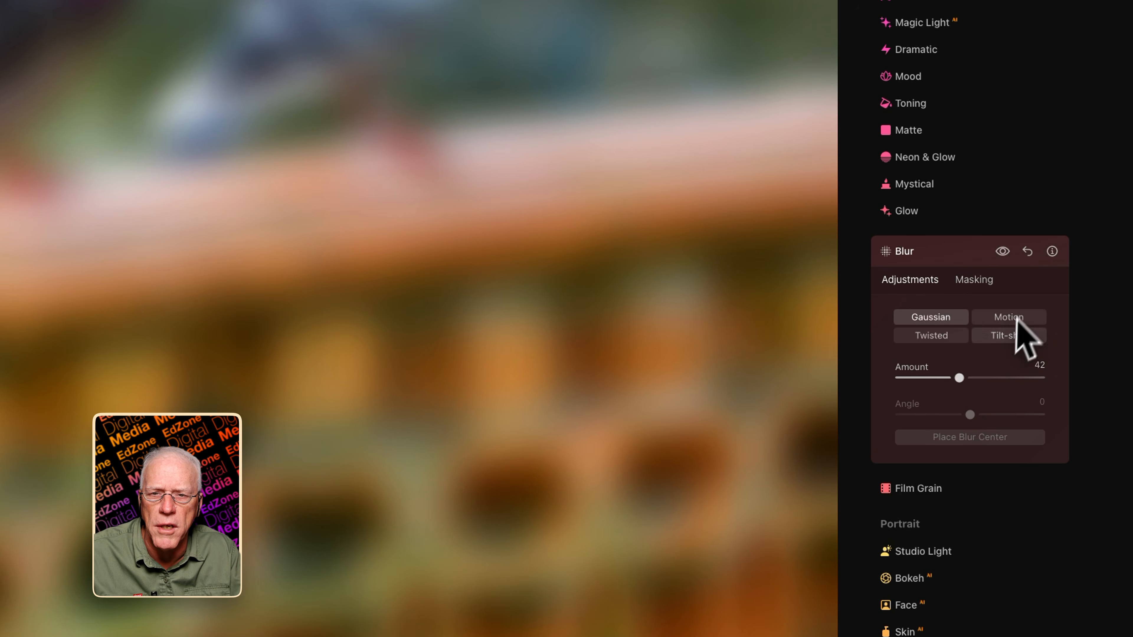
{"action": "left_click", "coordinate": [982, 285]}
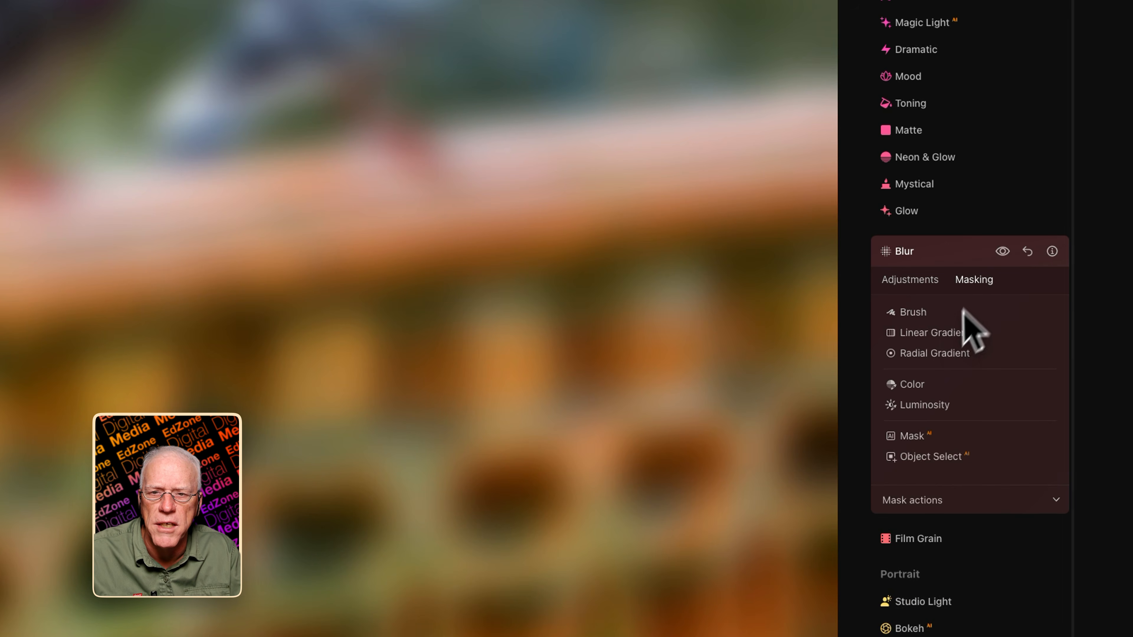
{"action": "left_click", "coordinate": [927, 333]}
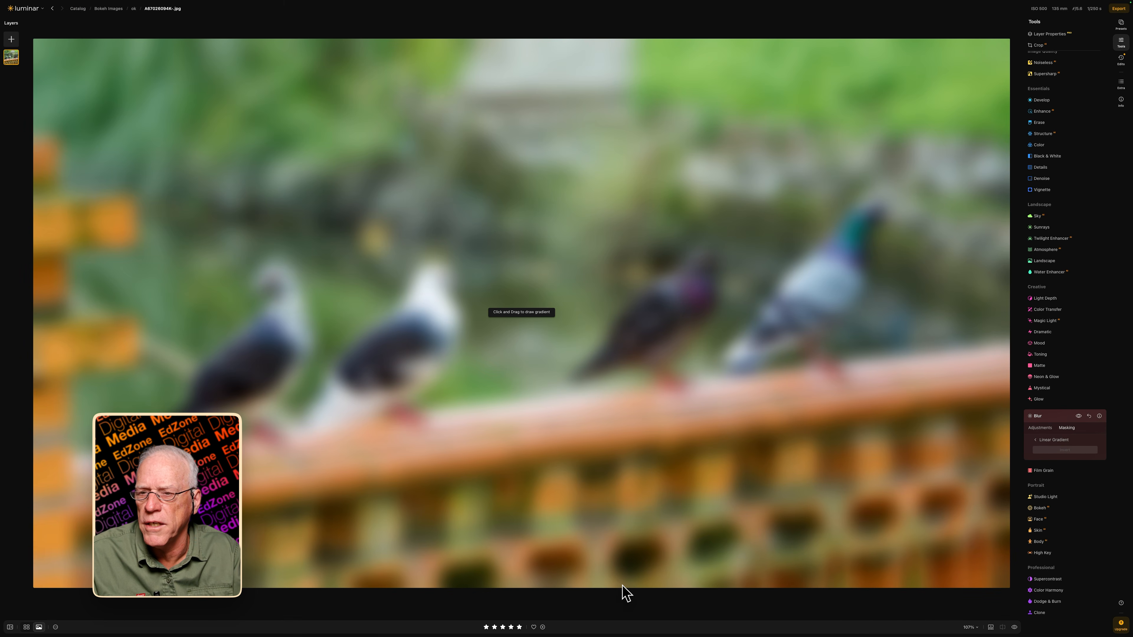
{"action": "left_click_drag", "start_coordinate": [623, 596], "coordinate": [604, 441]}
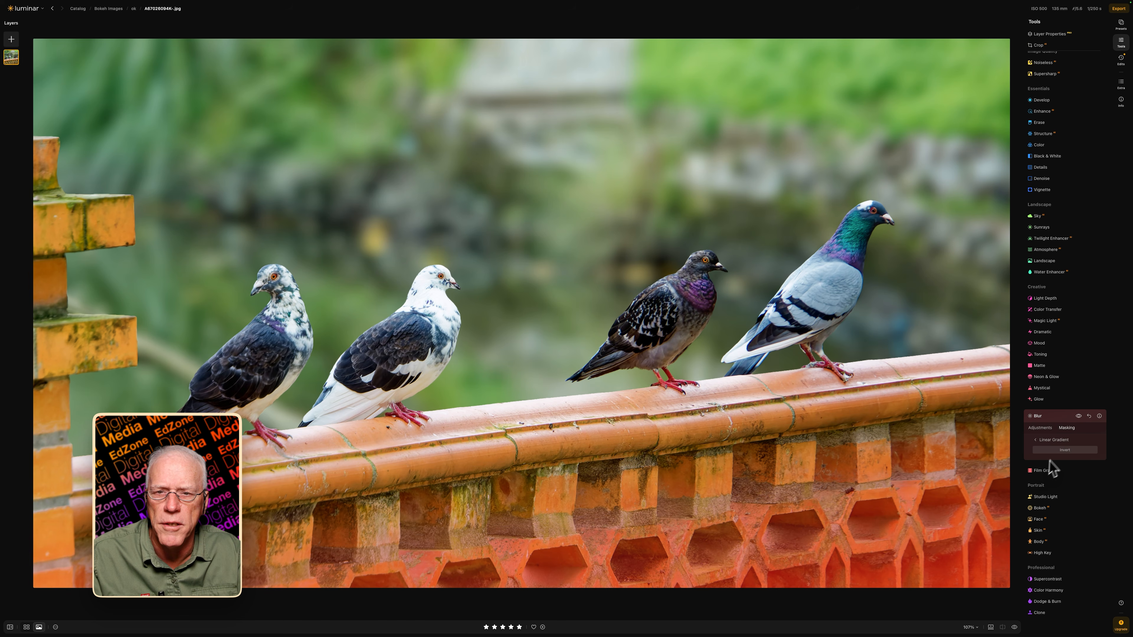
{"action": "left_click", "coordinate": [1039, 428]}
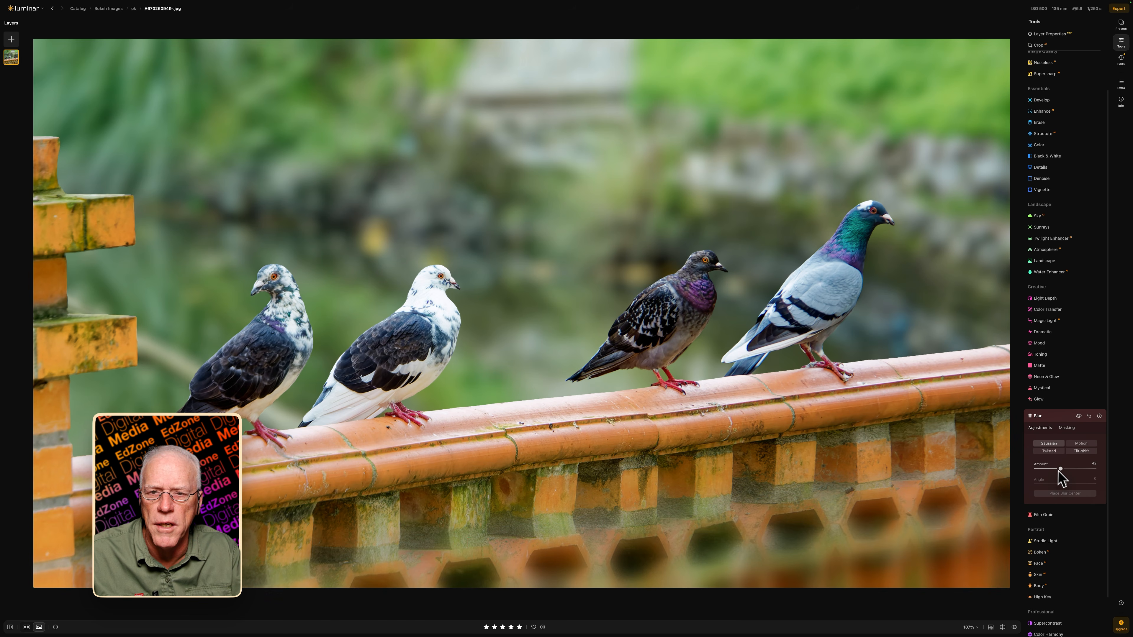
Lower the brickwork's Gaussian Blur to a very light amount and compare the edited pigeon photo with the original
{"action": "left_click_drag", "start_coordinate": [1049, 474], "coordinate": [1040, 475]}
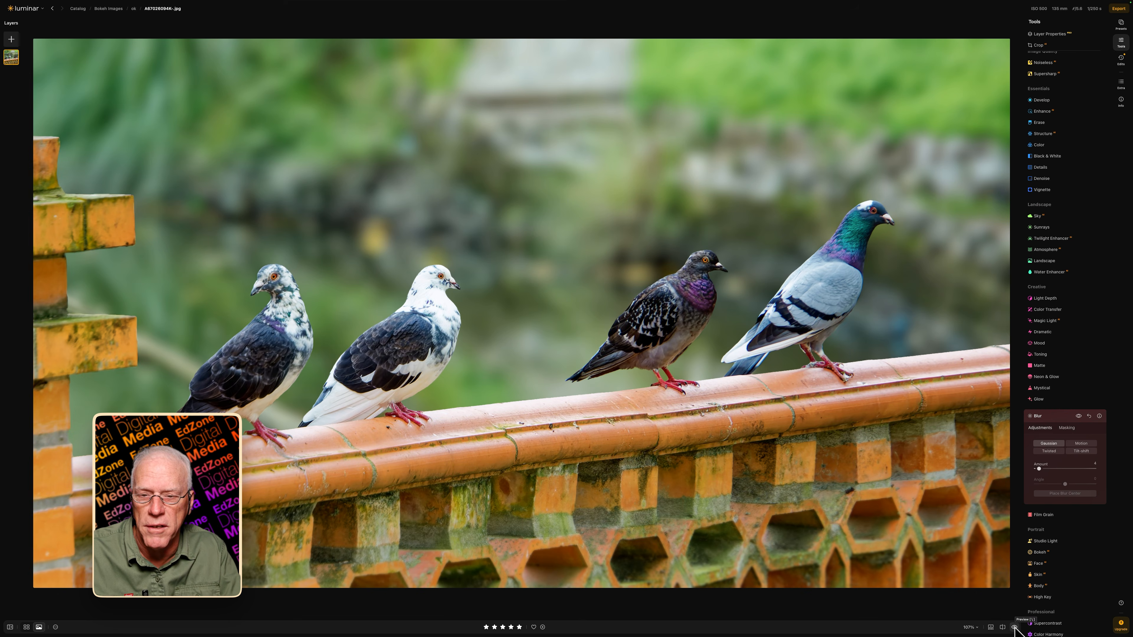
{"action": "left_click", "coordinate": [1014, 627]}
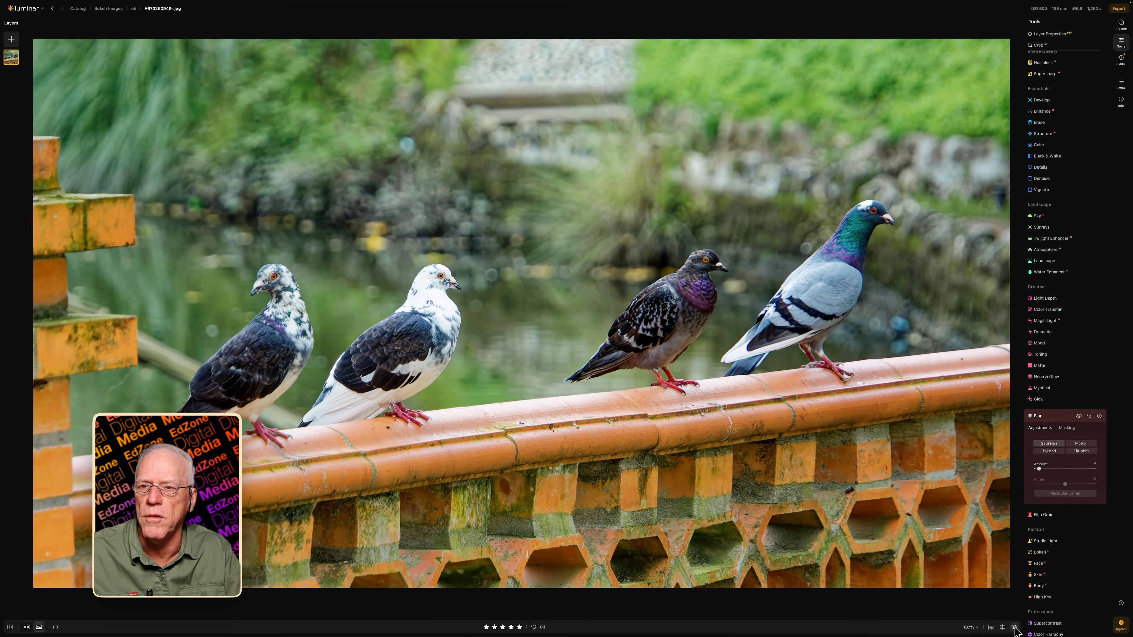
{"action": "left_click", "coordinate": [1015, 626]}
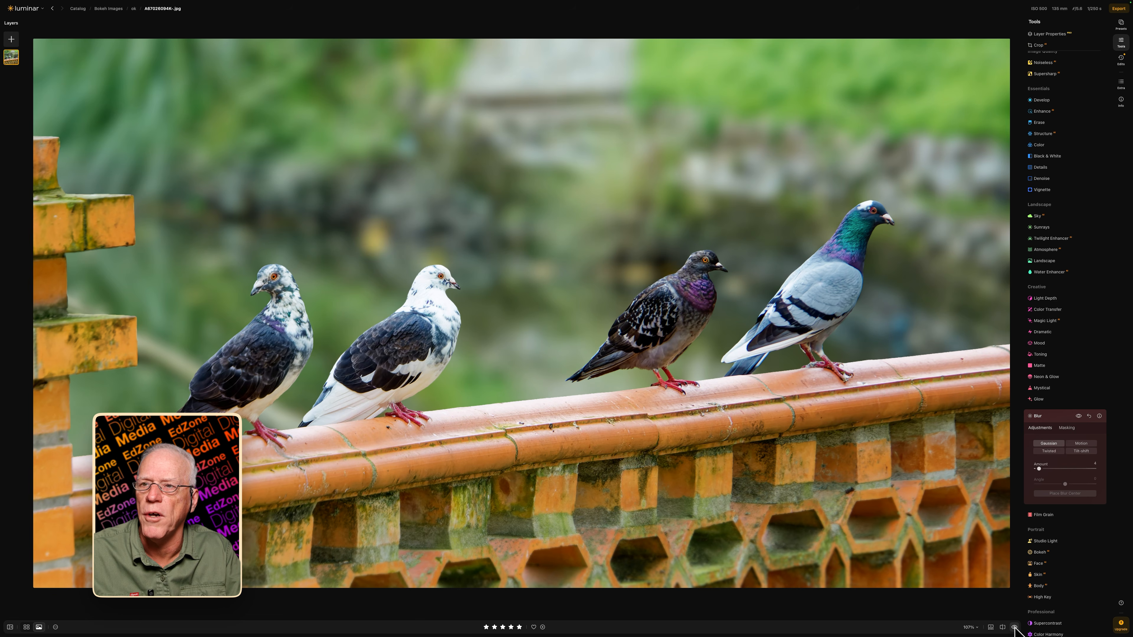
{"action": "left_click", "coordinate": [1015, 627]}
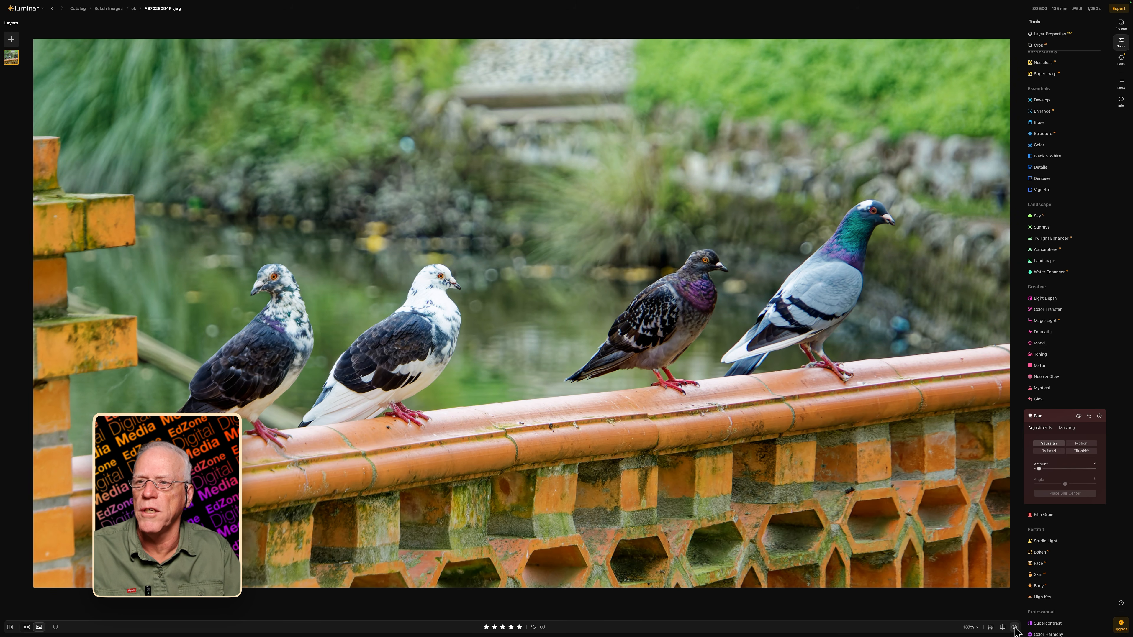
{"action": "left_click", "coordinate": [1014, 627]}
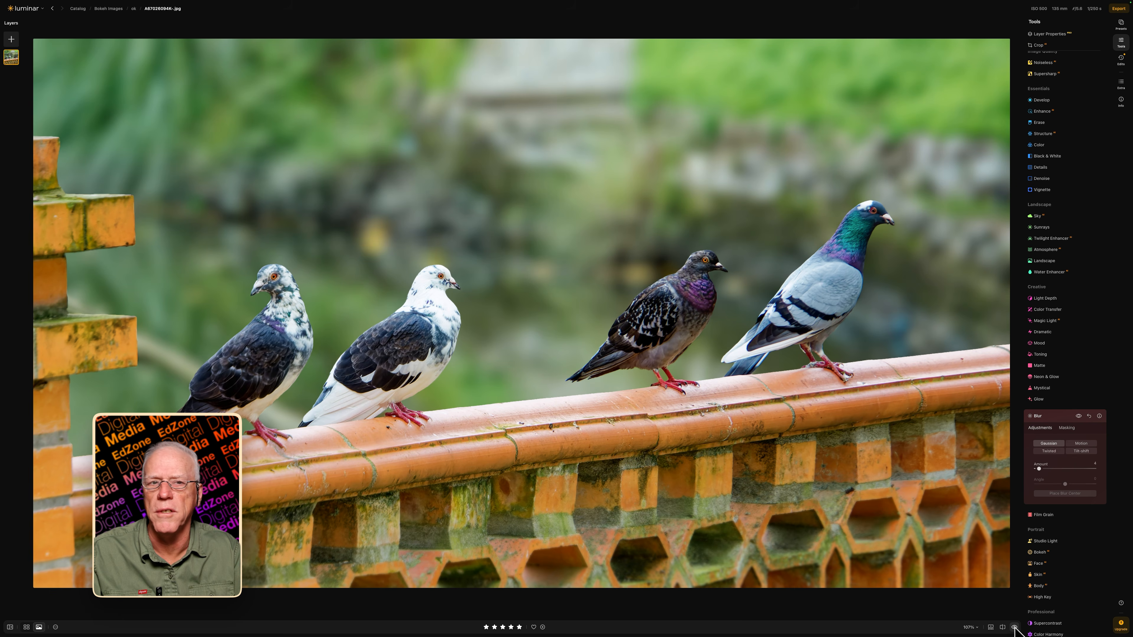
{"action": "left_click", "coordinate": [1014, 627]}
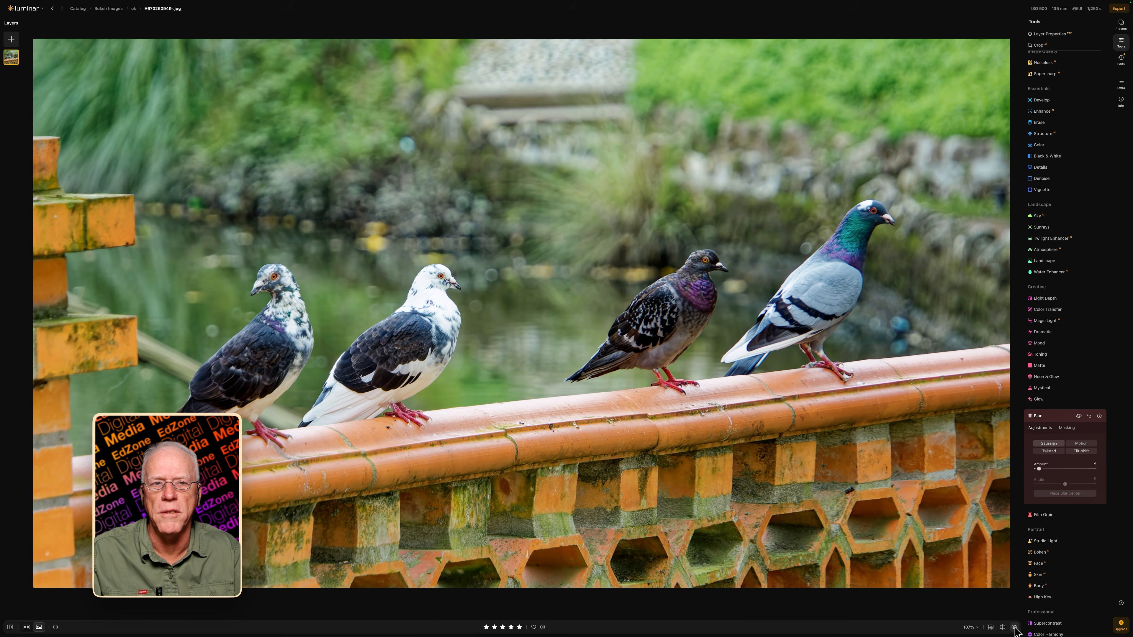
{"action": "left_click", "coordinate": [1014, 627]}
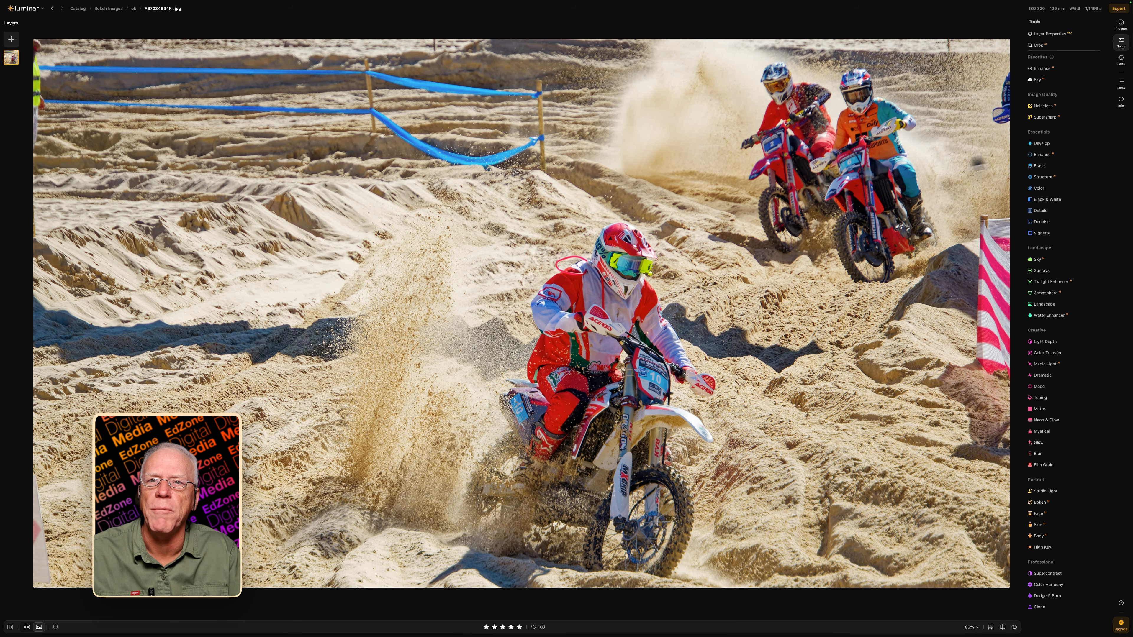
Crop the three-rider motocross photo at its original ratio, trimming the upper area and left edge around the lead rider
{"action": "left_click", "coordinate": [1037, 45]}
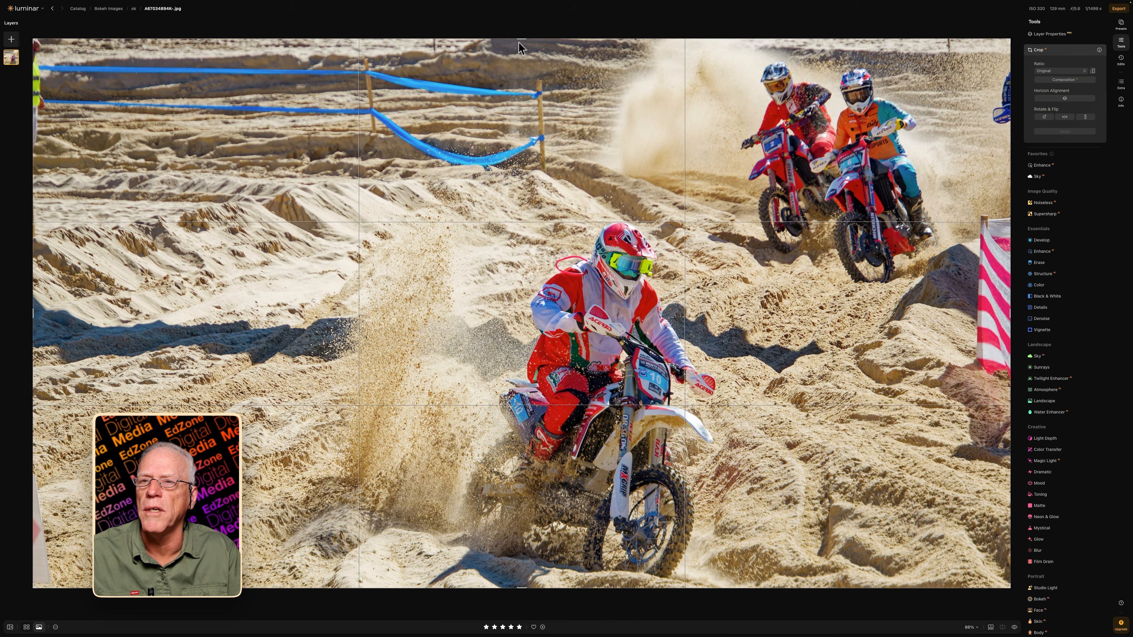
{"action": "left_click_drag", "start_coordinate": [519, 39], "coordinate": [537, 121]}
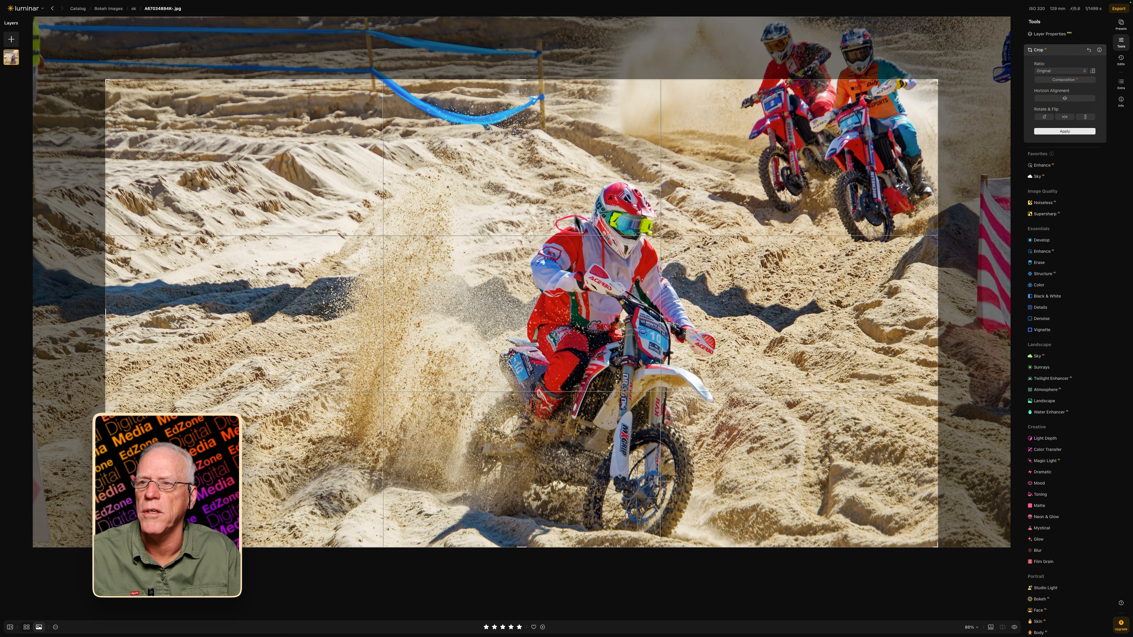
{"action": "left_click_drag", "start_coordinate": [595, 268], "coordinate": [490, 274]}
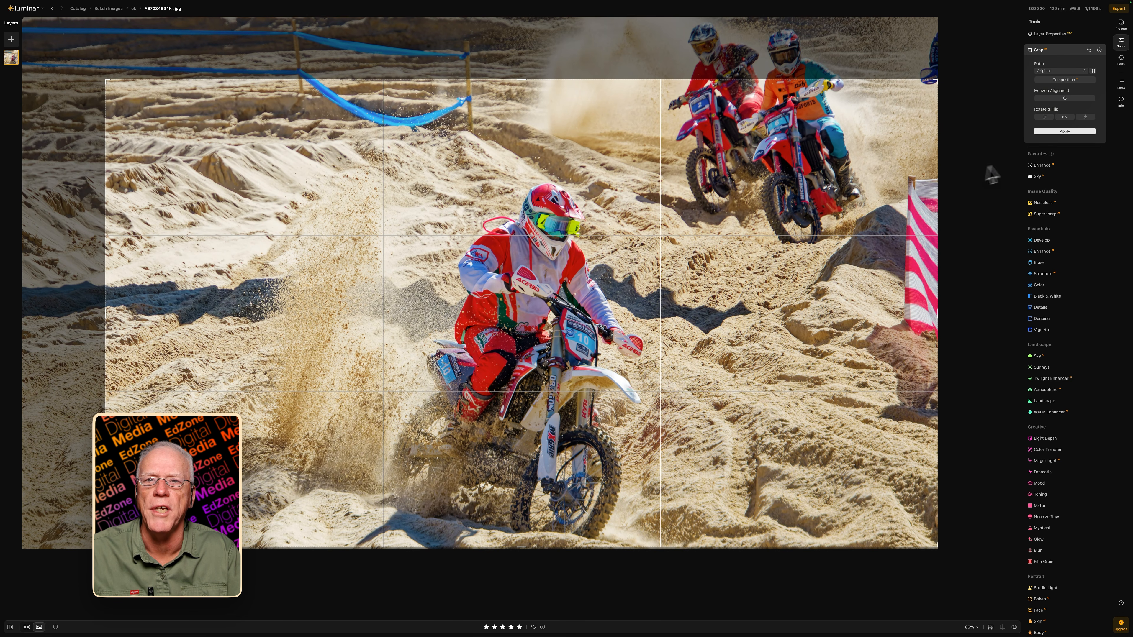
{"action": "left_click", "coordinate": [1068, 131]}
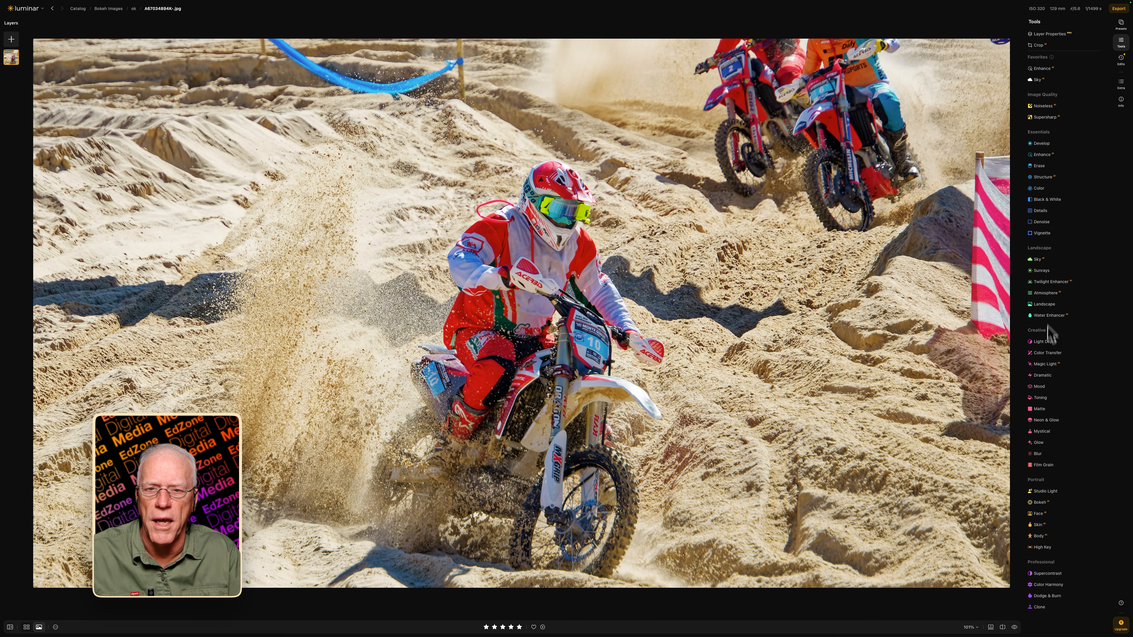
Add Bokeh to the cropped motocross photo with Blur 100 and shift the focus distance nearer to keep the lead rider sharp
{"action": "left_click", "coordinate": [1042, 503]}
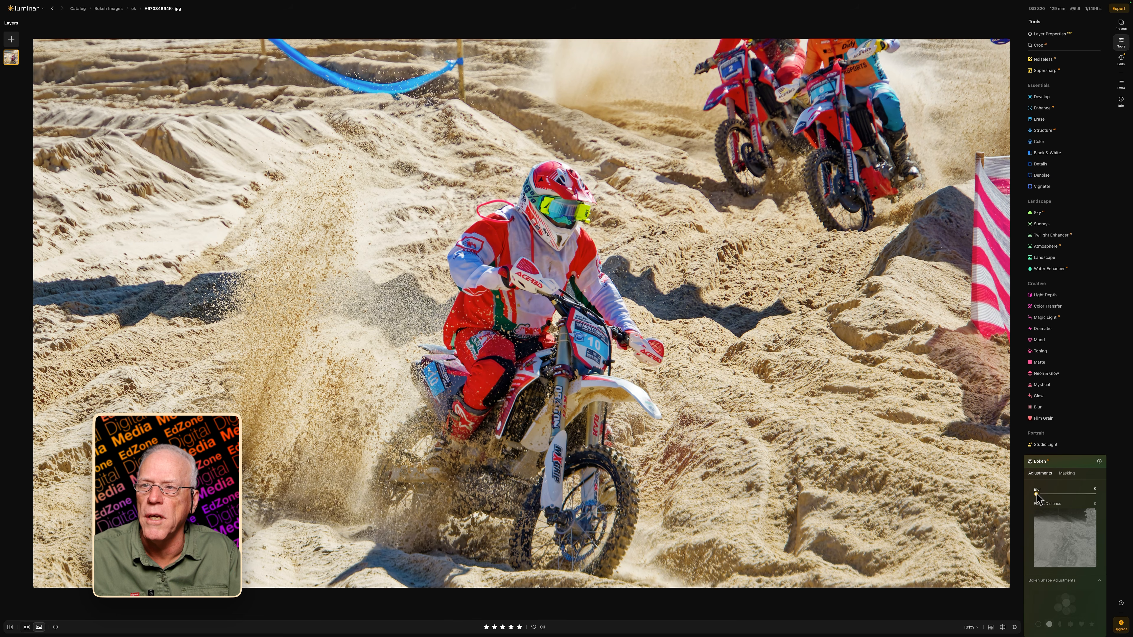
{"action": "left_click_drag", "start_coordinate": [1037, 496], "coordinate": [1099, 496]}
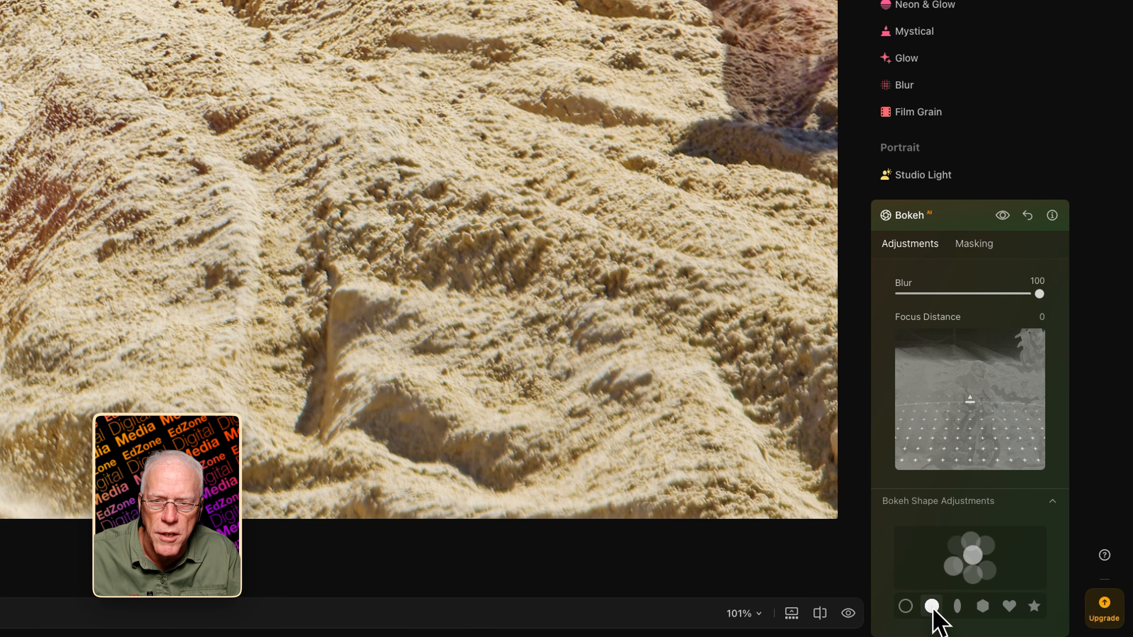
{"action": "left_click", "coordinate": [1050, 501]}
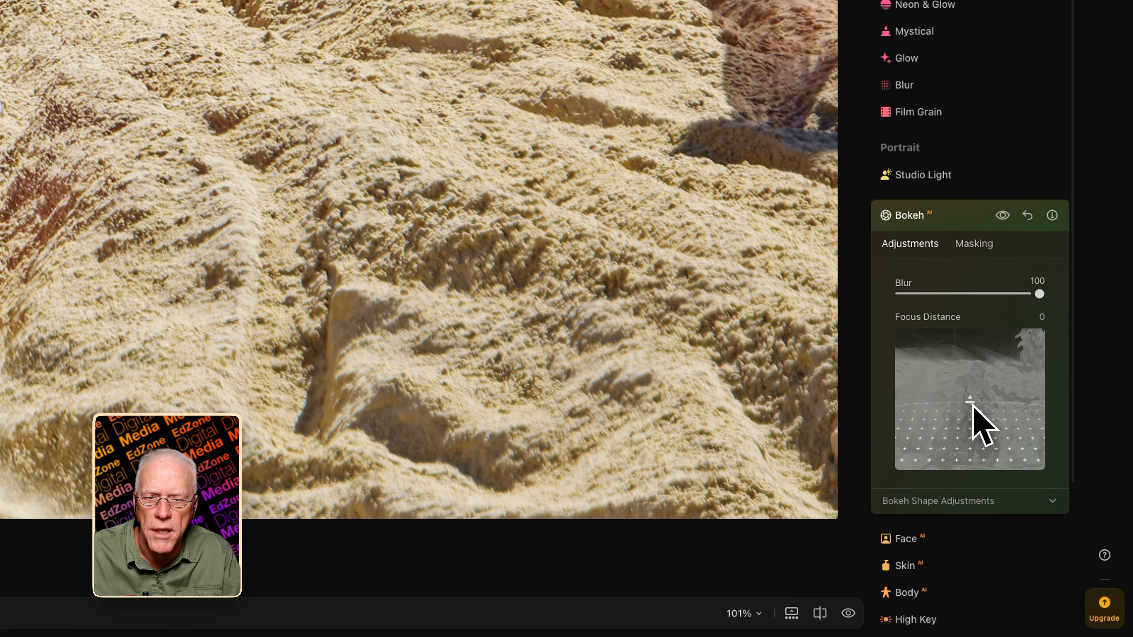
{"action": "left_click_drag", "start_coordinate": [971, 401], "coordinate": [973, 424]}
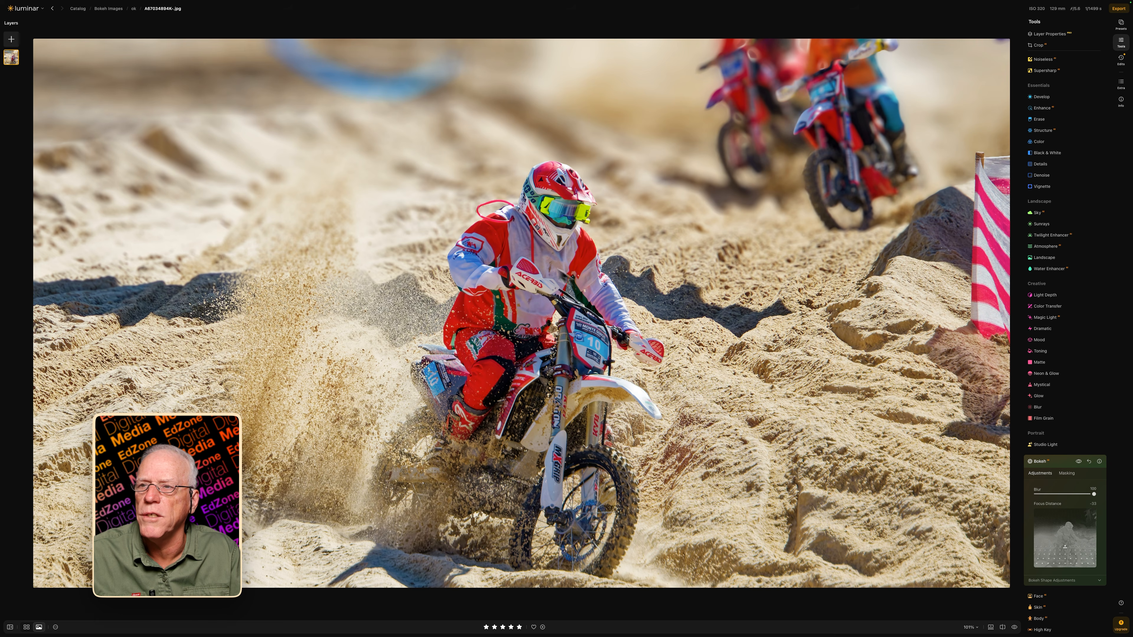
Inspect the lead rider up close and move the focus distance slightly nearer to soften the background riders and sand further
{"action": "double_click", "coordinate": [528, 251]}
{"action": "double_click", "coordinate": [526, 249]}
{"action": "double_click", "coordinate": [525, 249]}
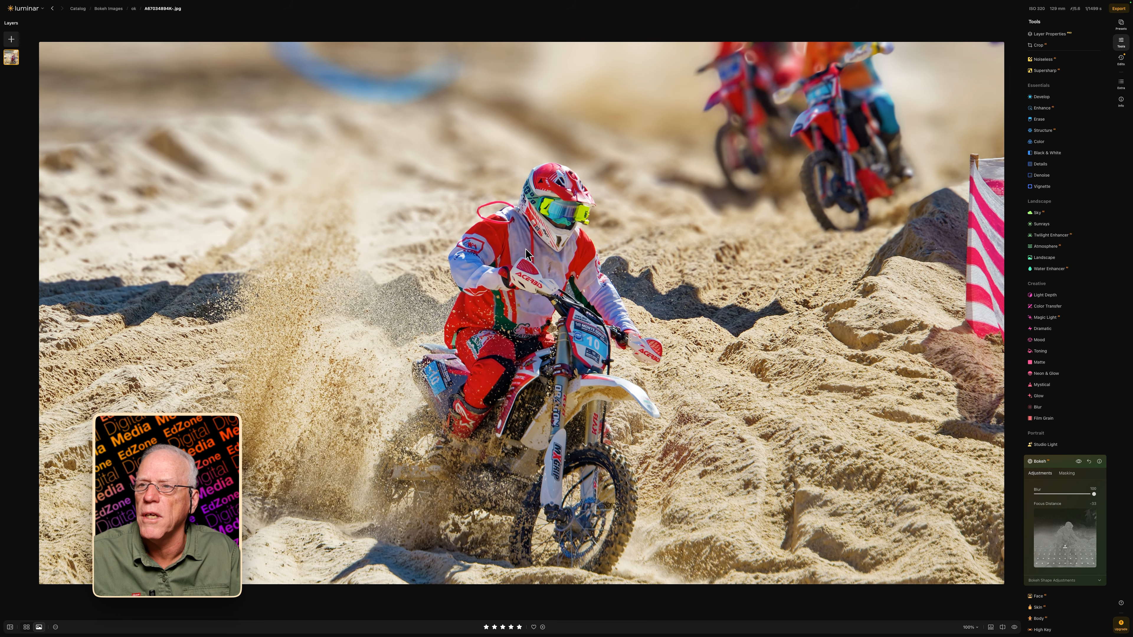
{"action": "double_click", "coordinate": [527, 252]}
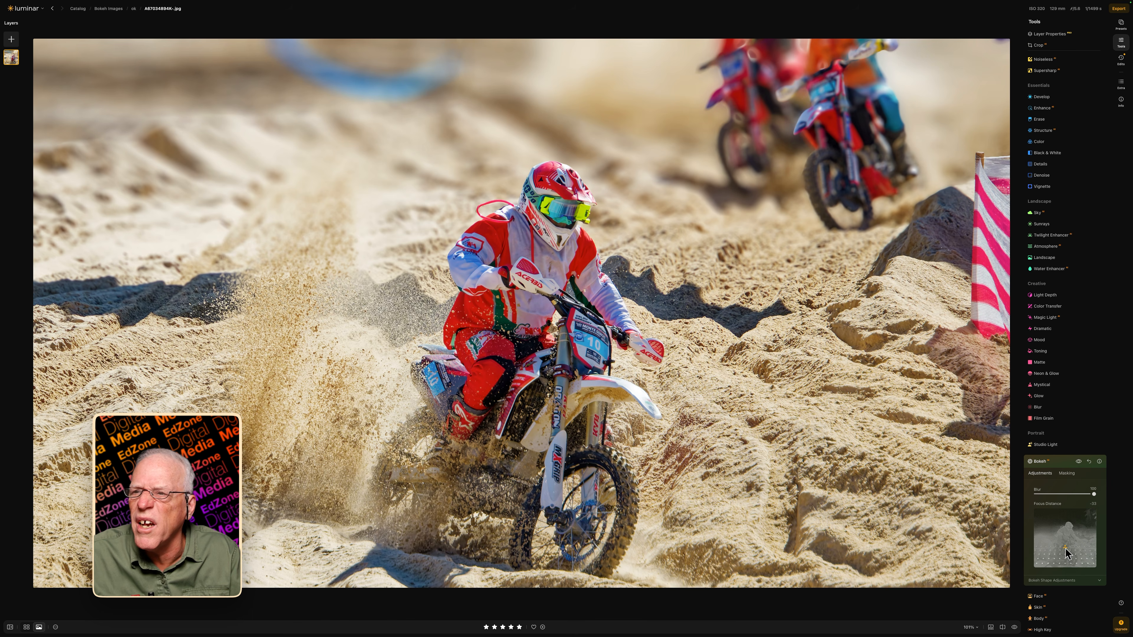
{"action": "left_click_drag", "start_coordinate": [1066, 549], "coordinate": [1066, 553]}
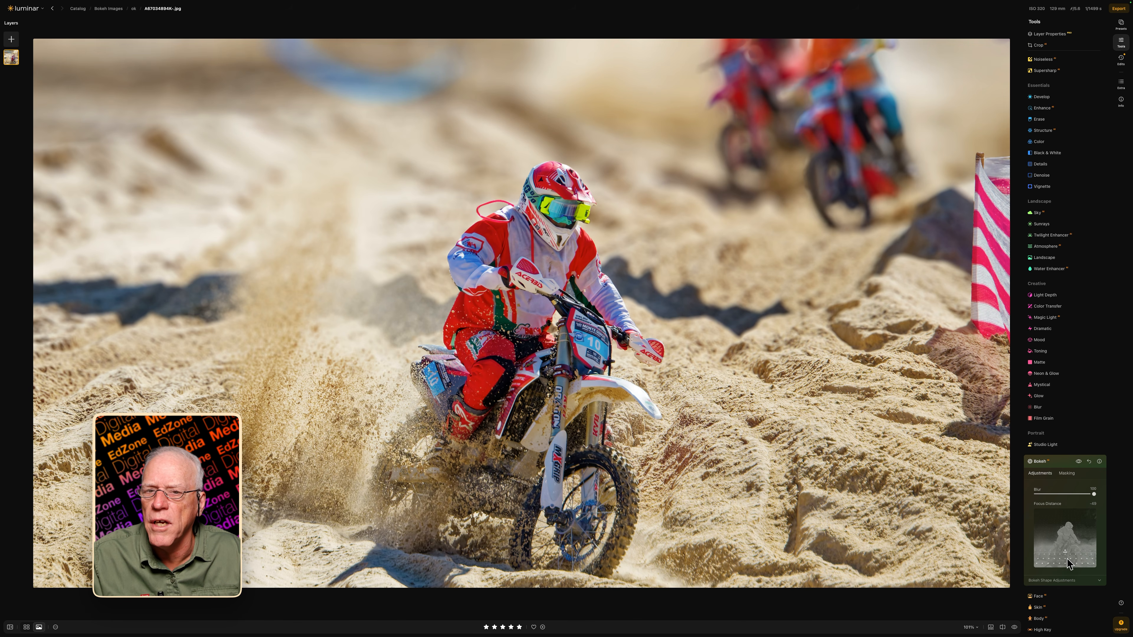
{"action": "left_click_drag", "start_coordinate": [1066, 556], "coordinate": [1067, 559]}
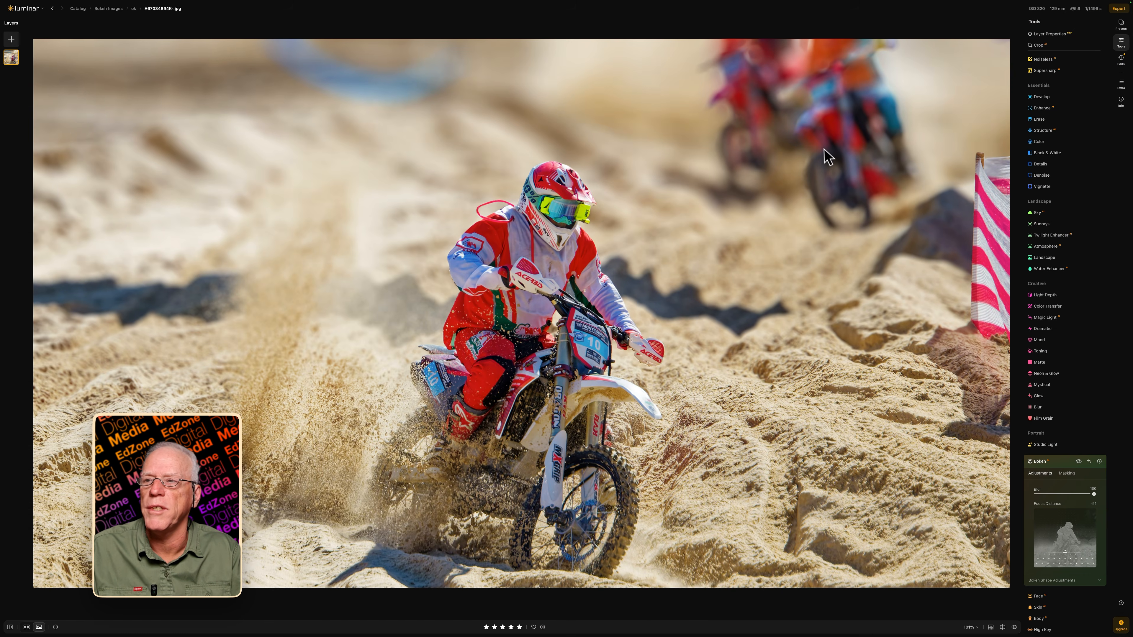
Add a second Bokeh pass with Blur 100 and set its focus distance nearer to keep the lead rider sharp
{"action": "left_click", "coordinate": [1040, 464]}
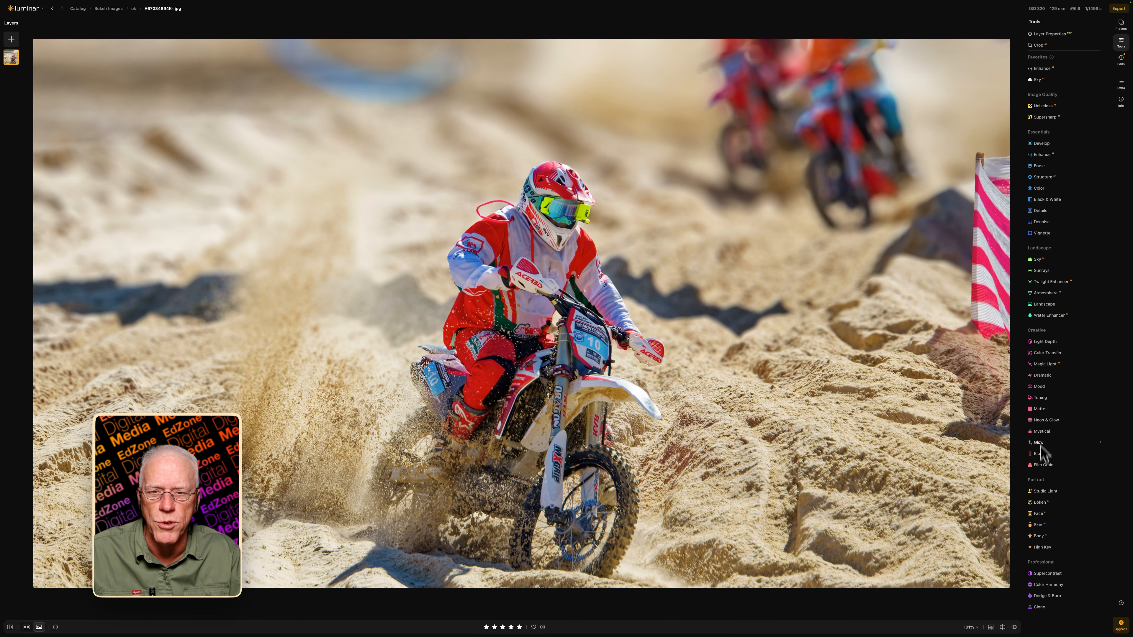
{"action": "left_click", "coordinate": [1043, 502]}
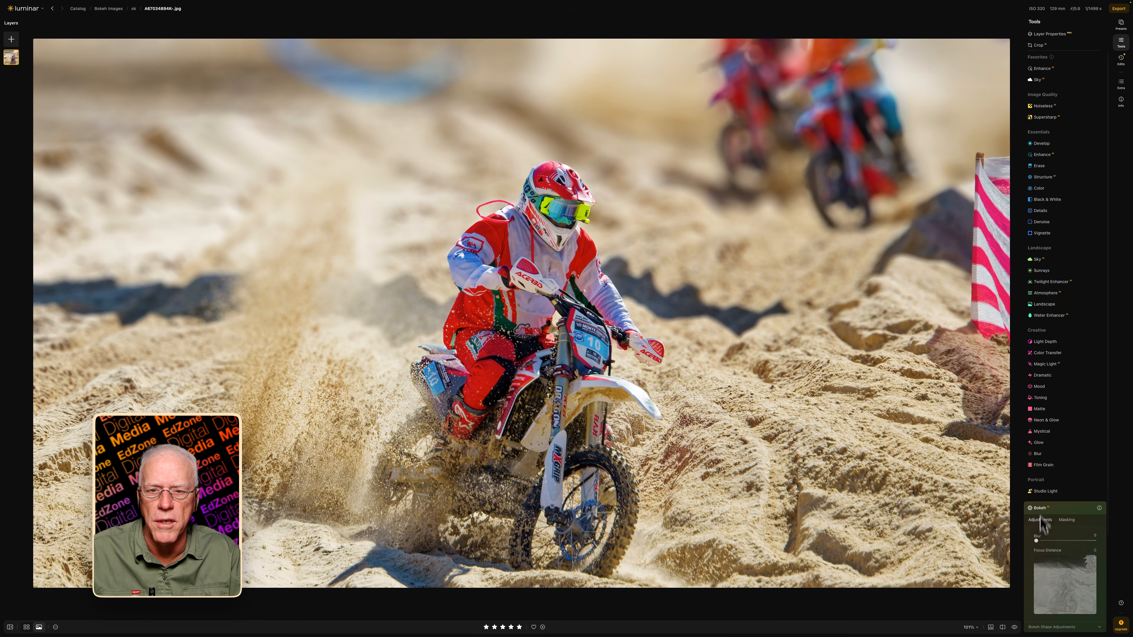
{"action": "left_click_drag", "start_coordinate": [1037, 541], "coordinate": [1097, 538]}
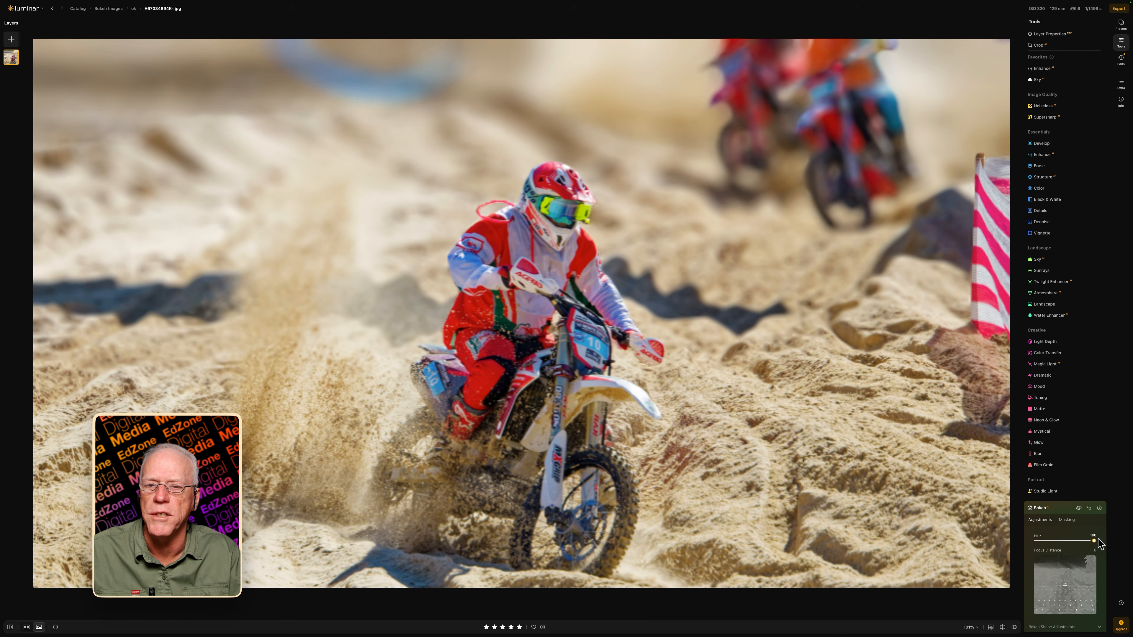
{"action": "left_click", "coordinate": [1066, 594]}
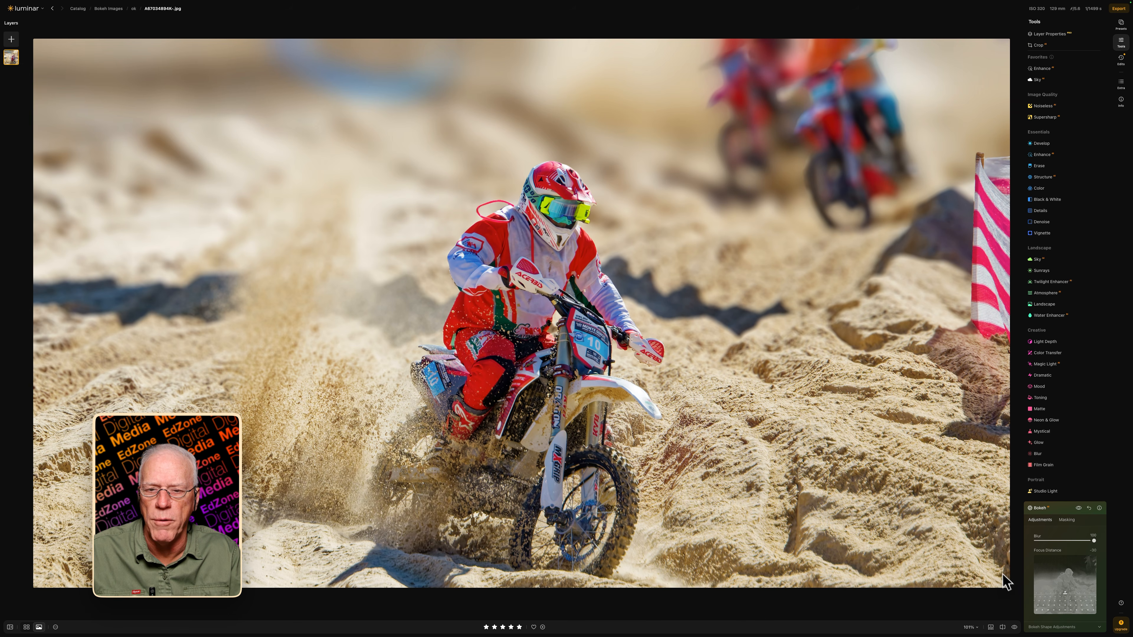
Compare the double-Bokeh motocross photo with its original version
{"action": "left_click", "coordinate": [1014, 627]}
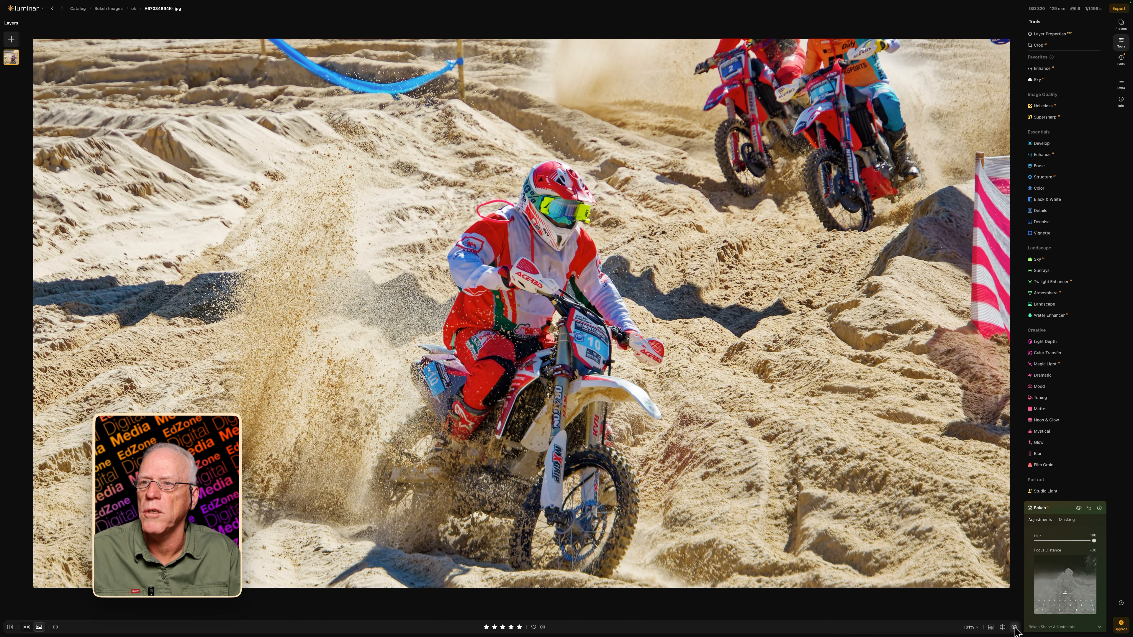
{"action": "left_click", "coordinate": [1014, 627]}
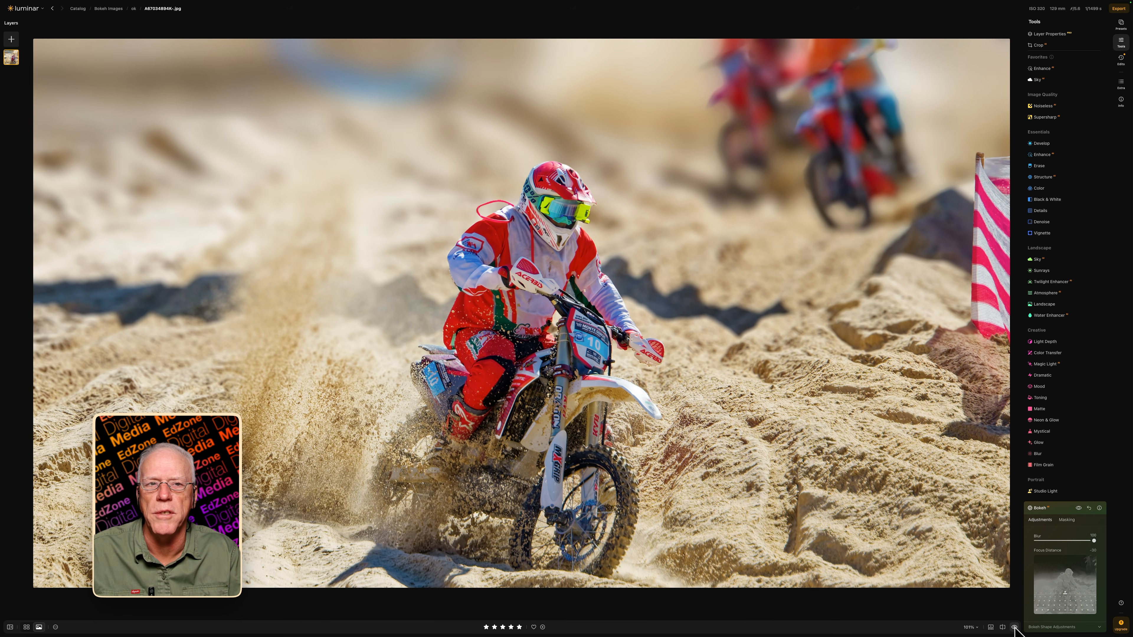
{"action": "left_click", "coordinate": [1015, 627]}
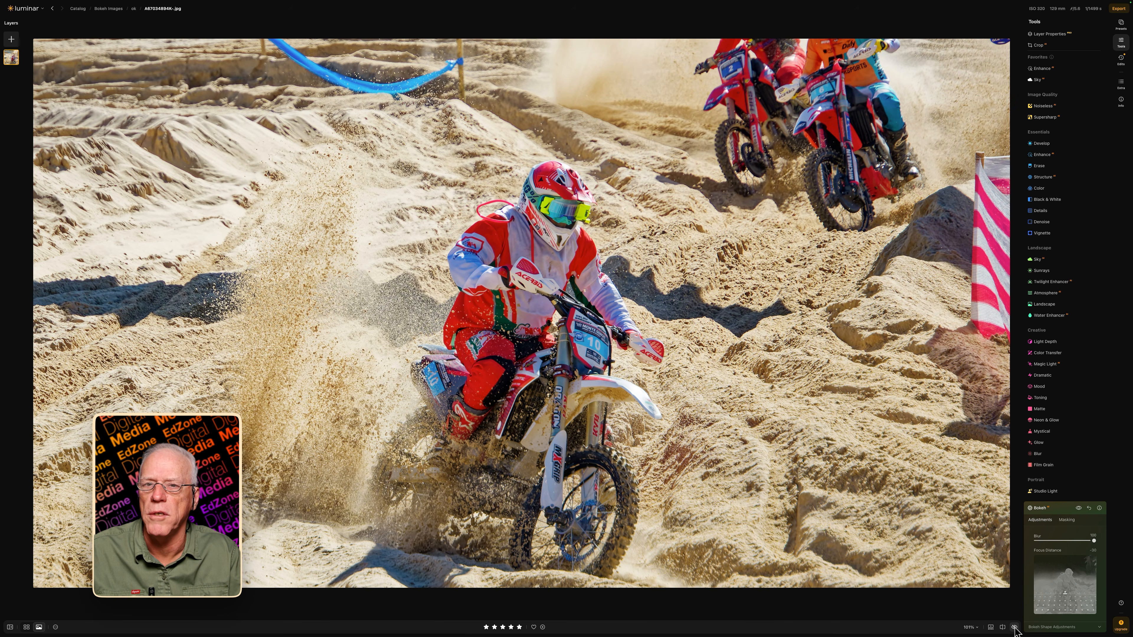
{"action": "left_click", "coordinate": [1014, 627]}
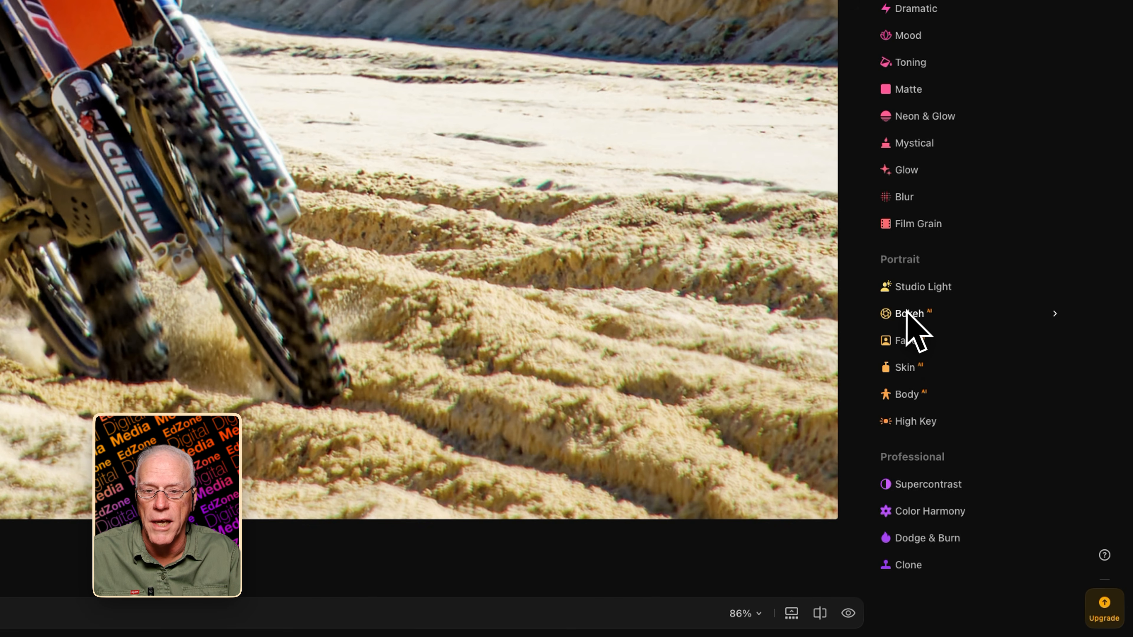
Add Bokeh with Blur 100 to the photo of rider number 5 and move the focus distance slightly nearer
{"action": "left_click", "coordinate": [915, 318]}
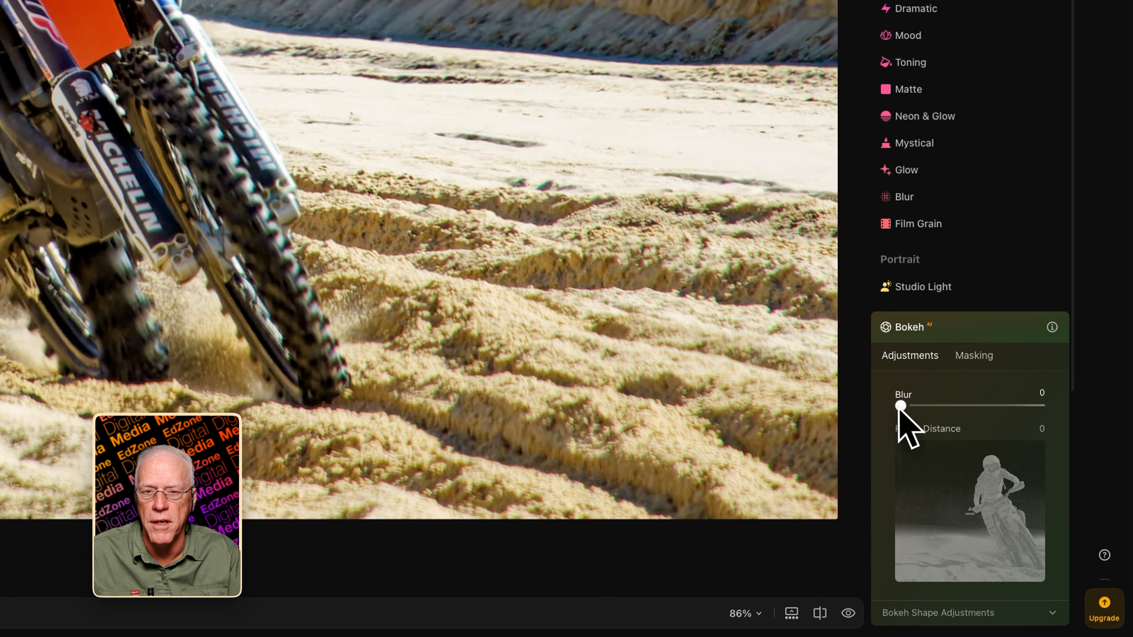
{"action": "left_click_drag", "start_coordinate": [901, 406], "coordinate": [1052, 404]}
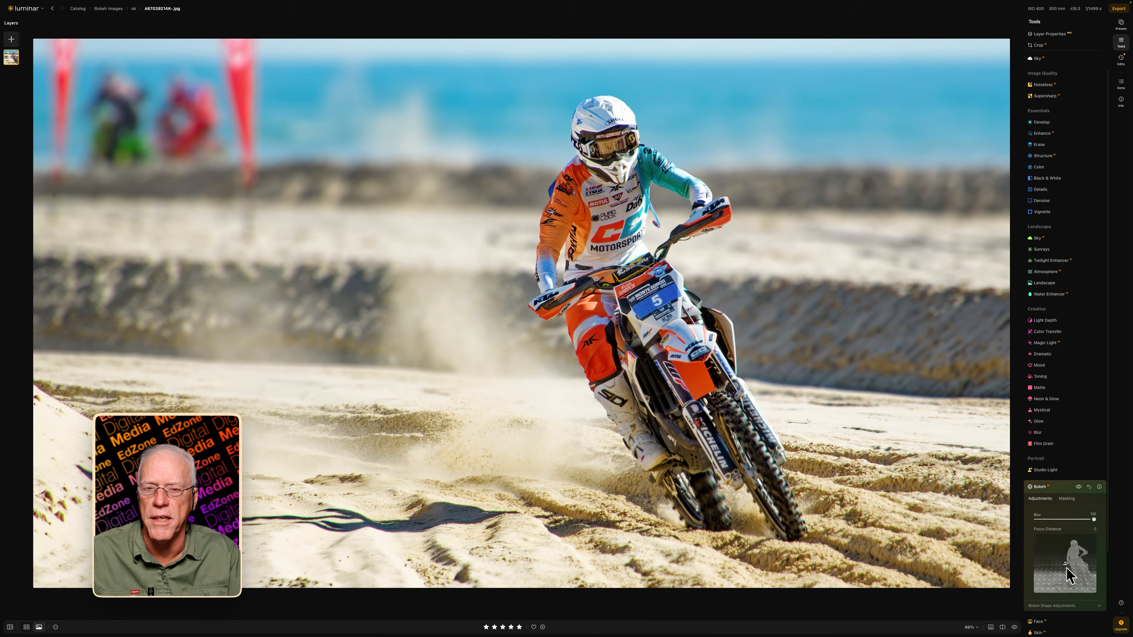
{"action": "left_click_drag", "start_coordinate": [1066, 565], "coordinate": [1067, 569]}
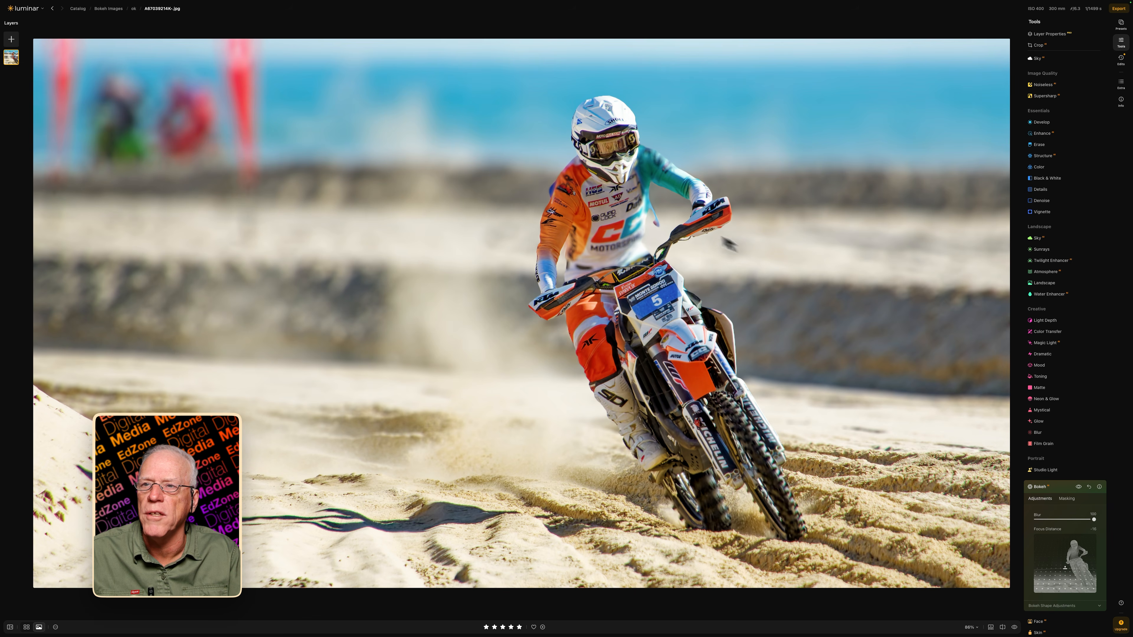
Ease the focus distance back to sharpen rider number 5's torso and compare the photo with and without Bokeh
{"action": "double_click", "coordinate": [644, 189]}
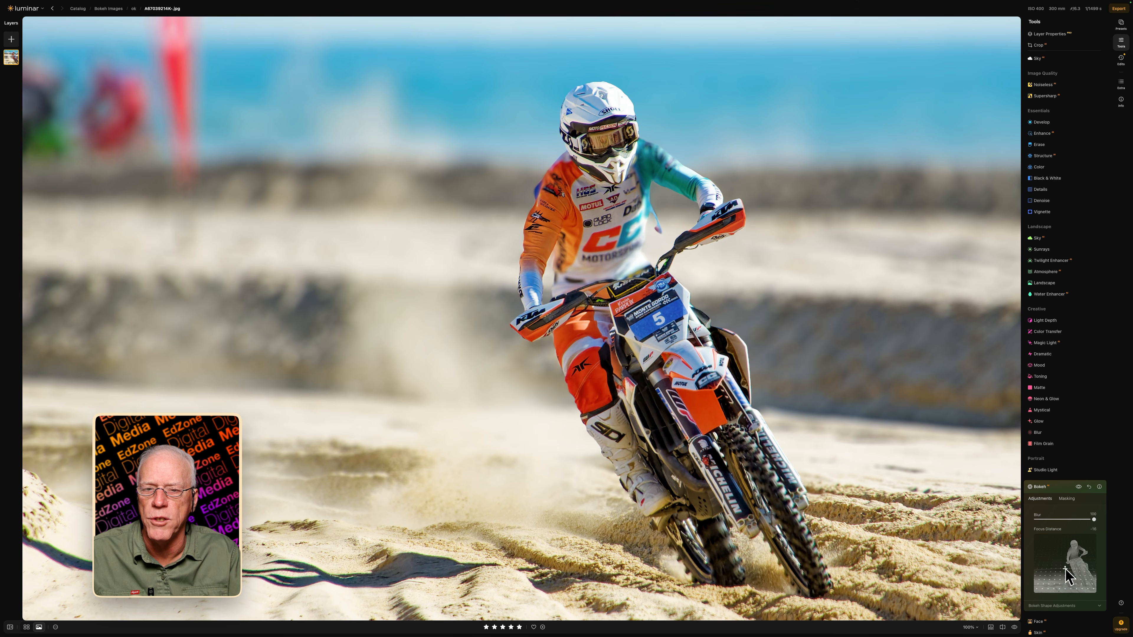
{"action": "left_click_drag", "start_coordinate": [1065, 570], "coordinate": [1065, 566]}
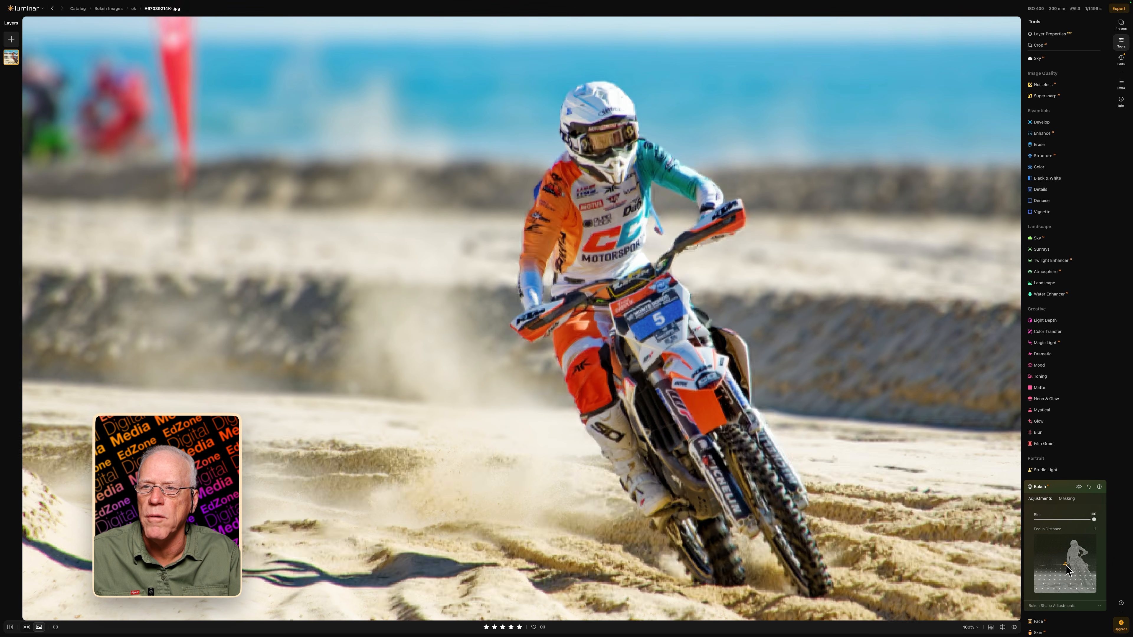
{"action": "scroll", "coordinate": [778, 404], "scroll_direction": "down", "scroll_amount": 3}
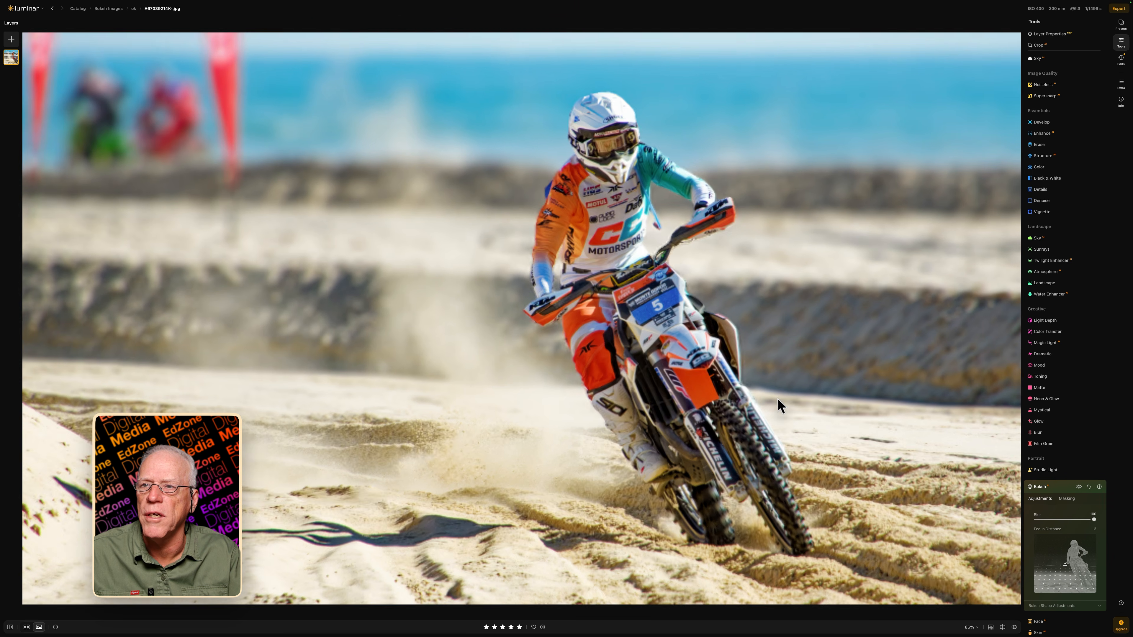
{"action": "left_click", "coordinate": [1079, 487]}
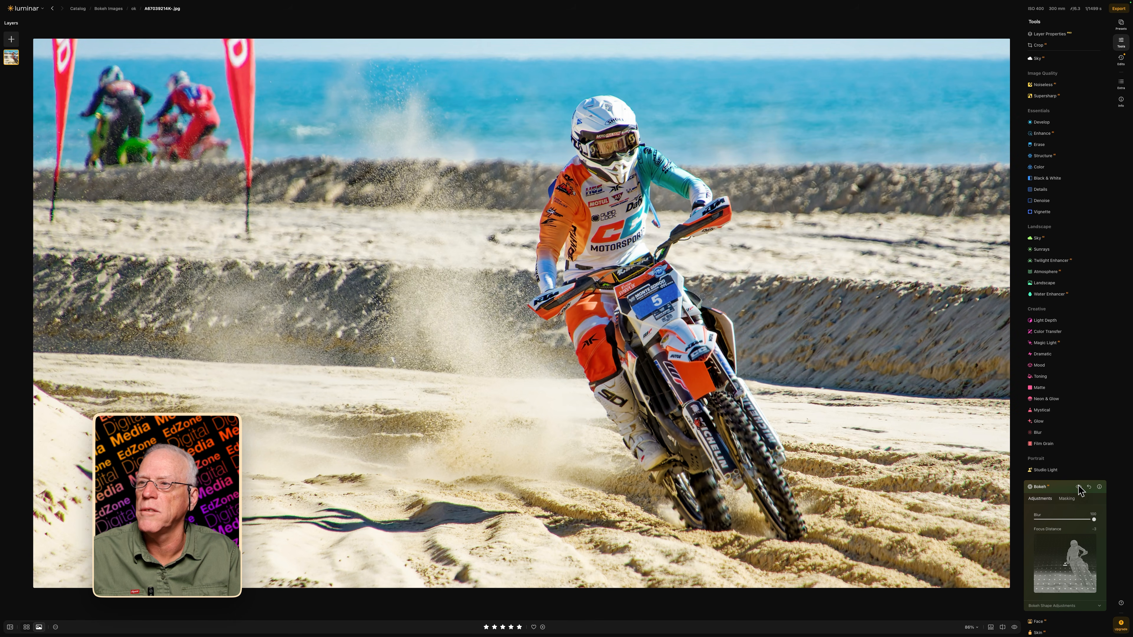
{"action": "left_click", "coordinate": [1079, 487]}
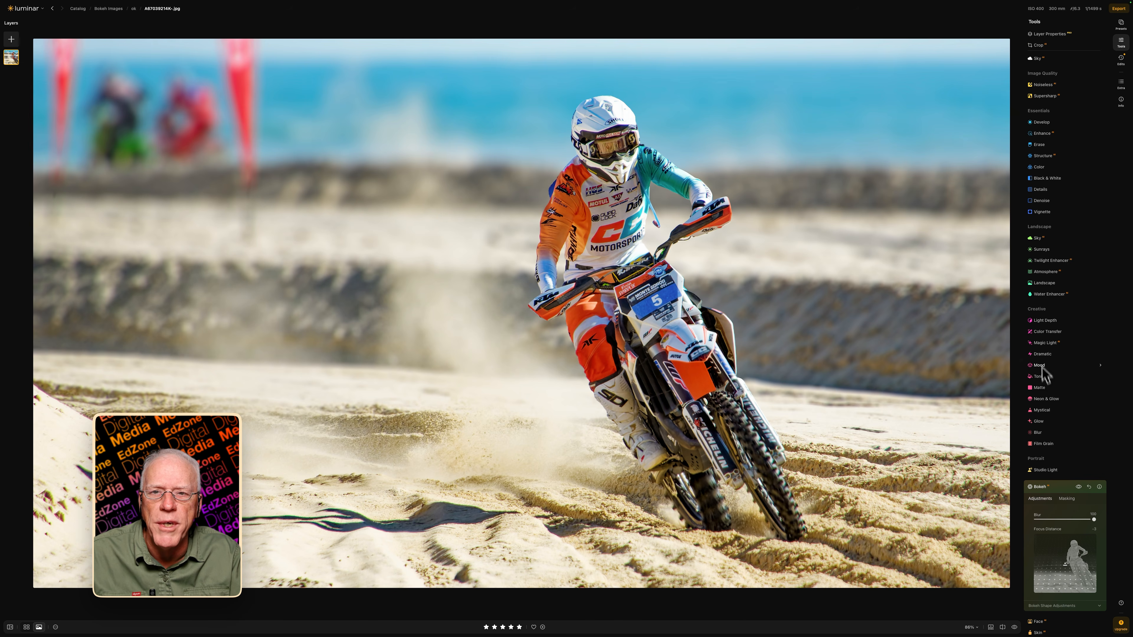
Add Light Depth to the rider number 5 photo with Amount 60, a nearer light position and slightly raised Warmth
{"action": "left_click", "coordinate": [1041, 323]}
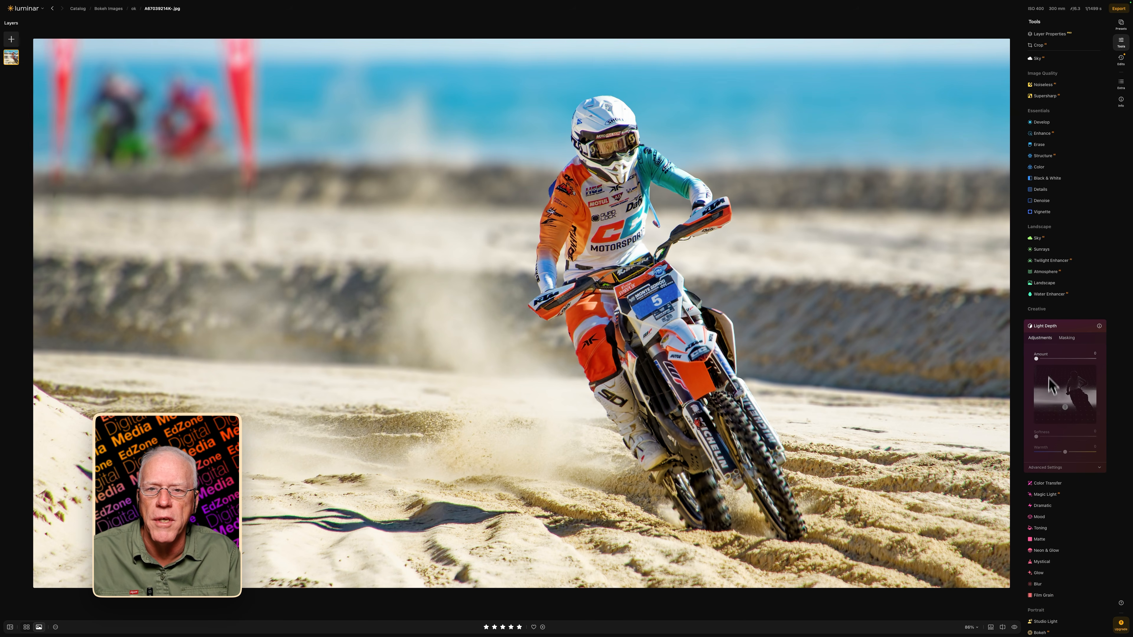
{"action": "left_click_drag", "start_coordinate": [1036, 359], "coordinate": [1060, 360]}
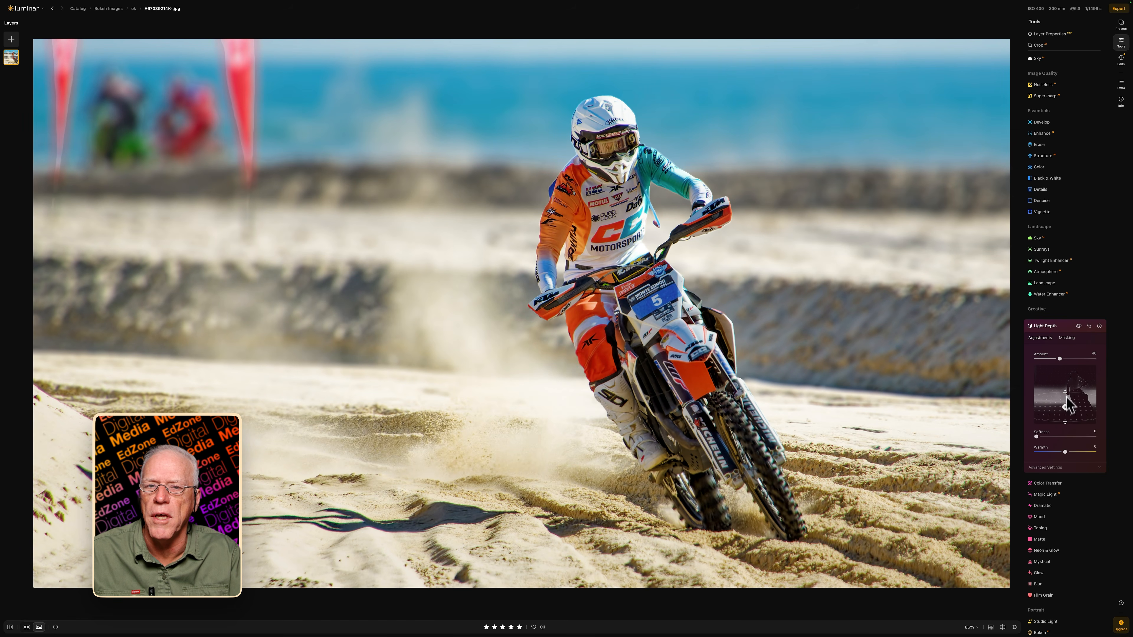
{"action": "mouse_move", "coordinate": [1066, 407]}
{"action": "left_mouse_down"}
{"action": "mouse_move", "coordinate": [1065, 395]}
{"action": "mouse_move", "coordinate": [1066, 416]}
{"action": "left_mouse_up"}
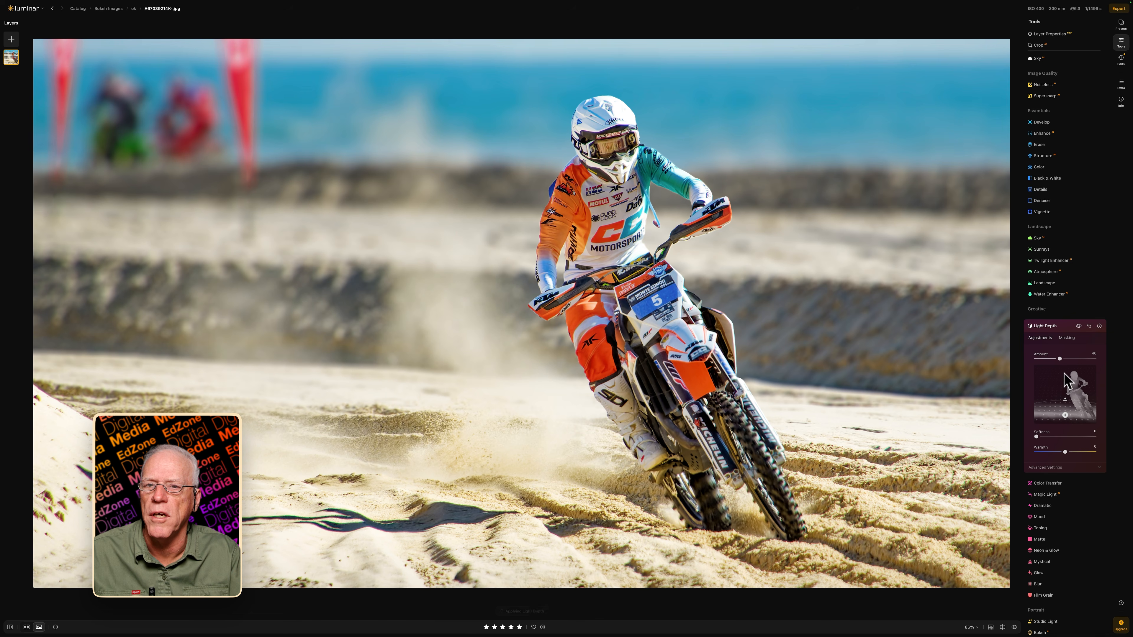
{"action": "left_click_drag", "start_coordinate": [1060, 358], "coordinate": [1071, 359]}
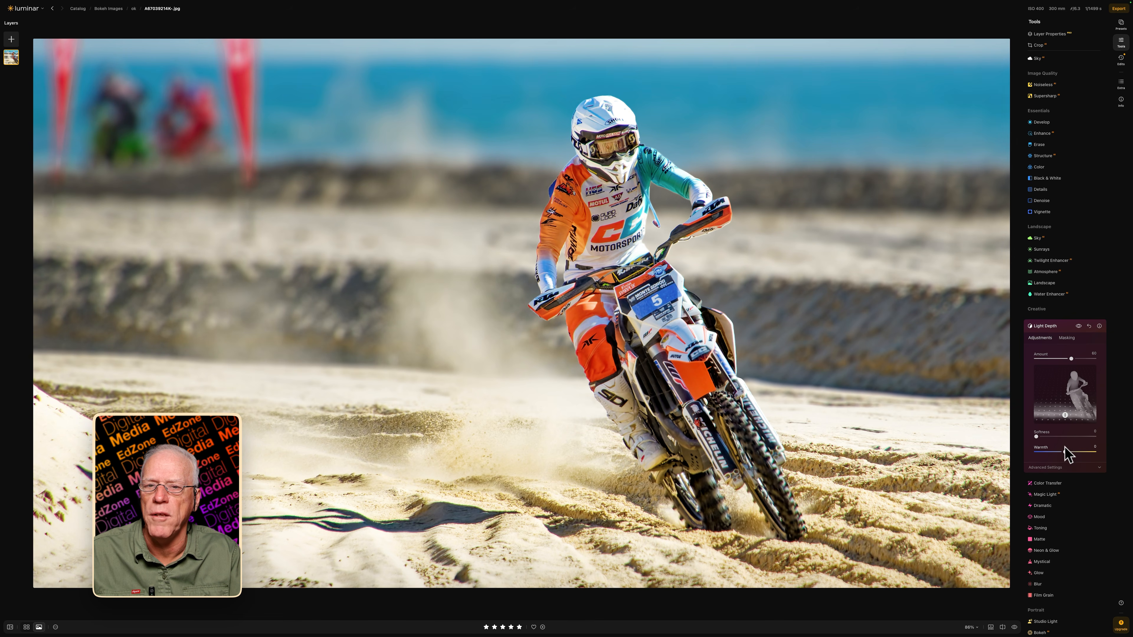
{"action": "left_click_drag", "start_coordinate": [1065, 451], "coordinate": [1069, 452]}
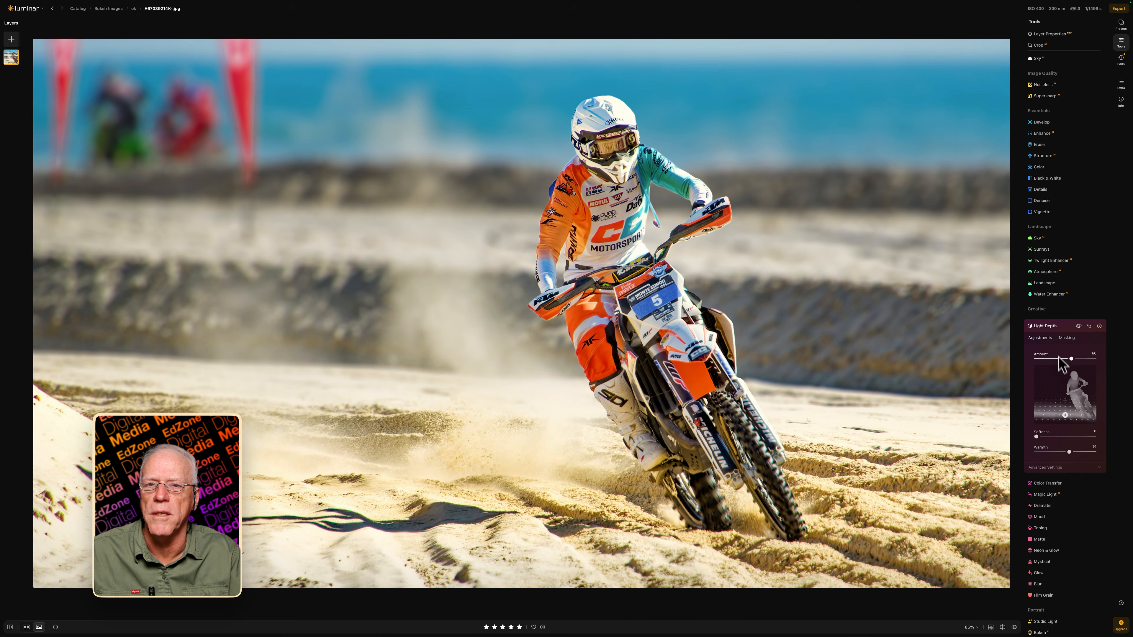
{"action": "left_click", "coordinate": [1048, 327]}
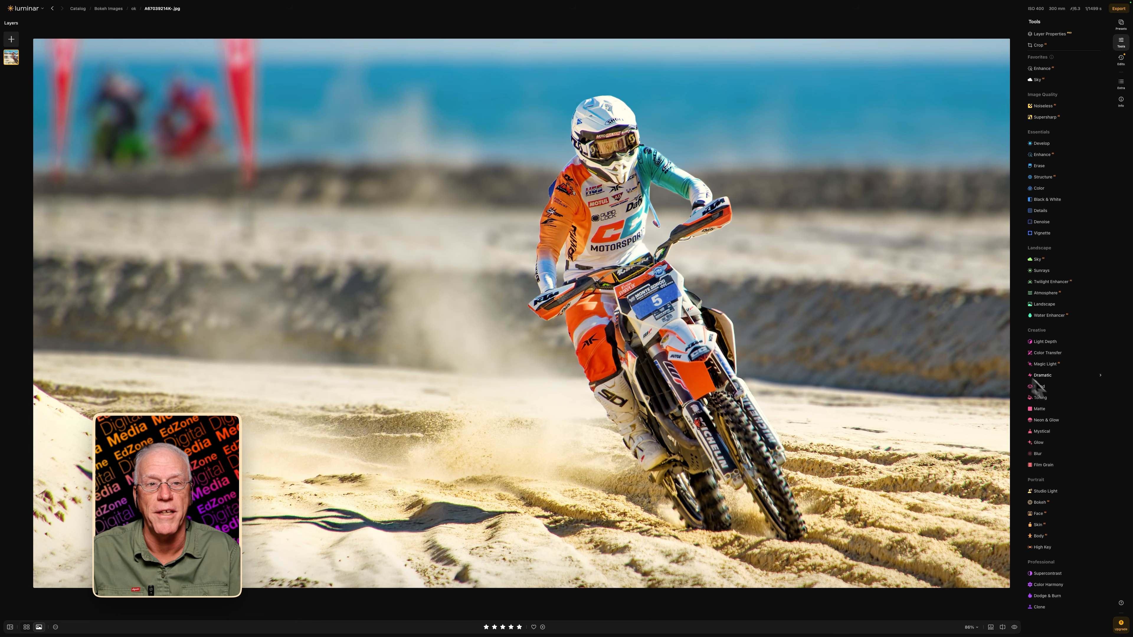
Switch to the parked airplane photo DSC_3452.NEF, inspect its background sharpness and apply Develop's automatic adjustment
{"action": "key", "text": "Right"}
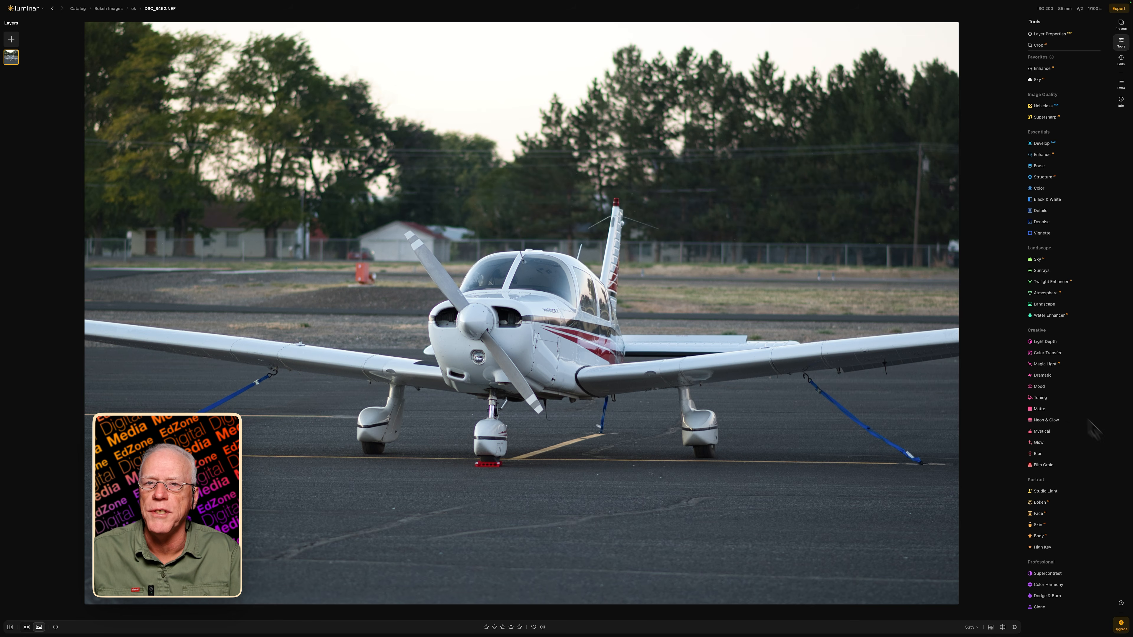
{"action": "scroll", "coordinate": [1013, 308], "scroll_direction": "up", "scroll_amount": 5}
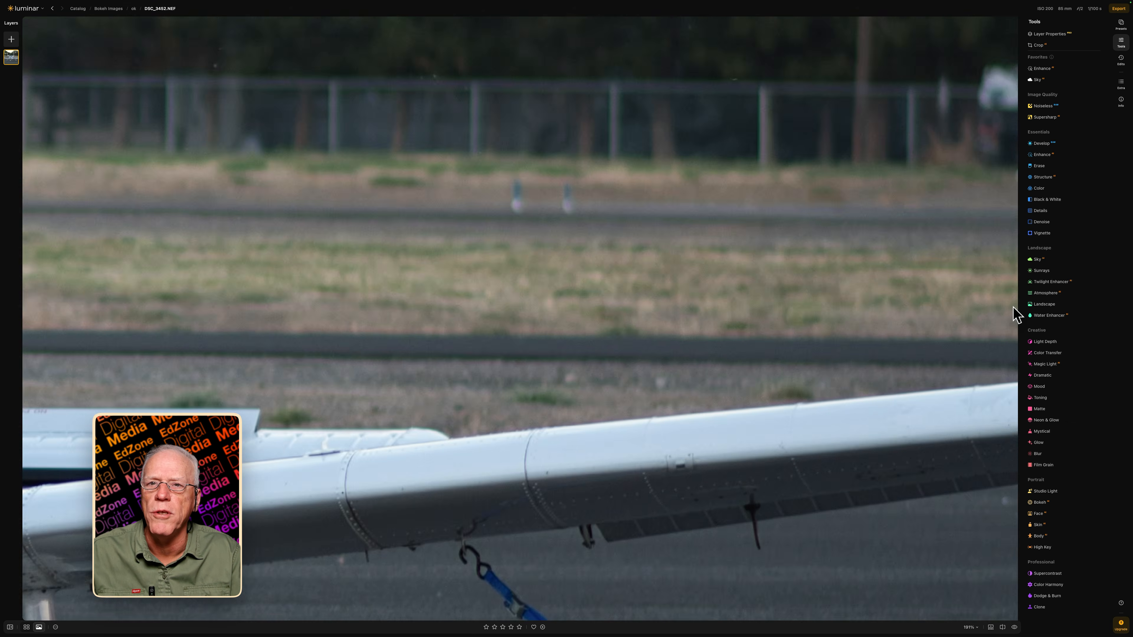
{"action": "scroll", "coordinate": [1014, 308], "scroll_direction": "down", "scroll_amount": 5}
{"action": "scroll", "coordinate": [1013, 313], "scroll_direction": "up", "scroll_amount": 1}
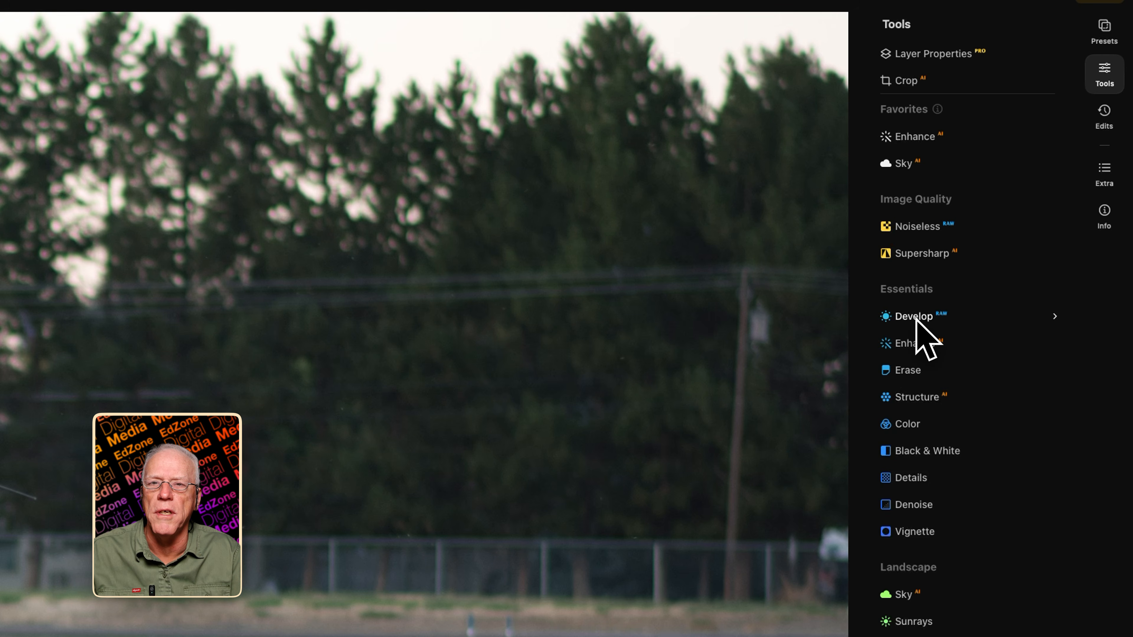
{"action": "left_click", "coordinate": [915, 318]}
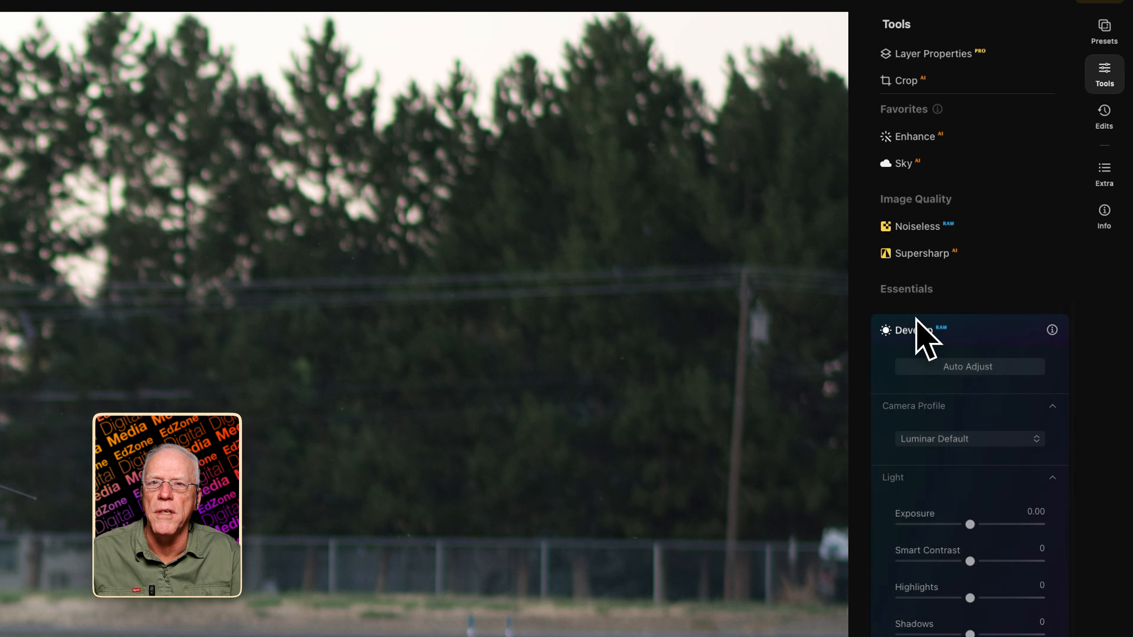
{"action": "left_click", "coordinate": [962, 367]}
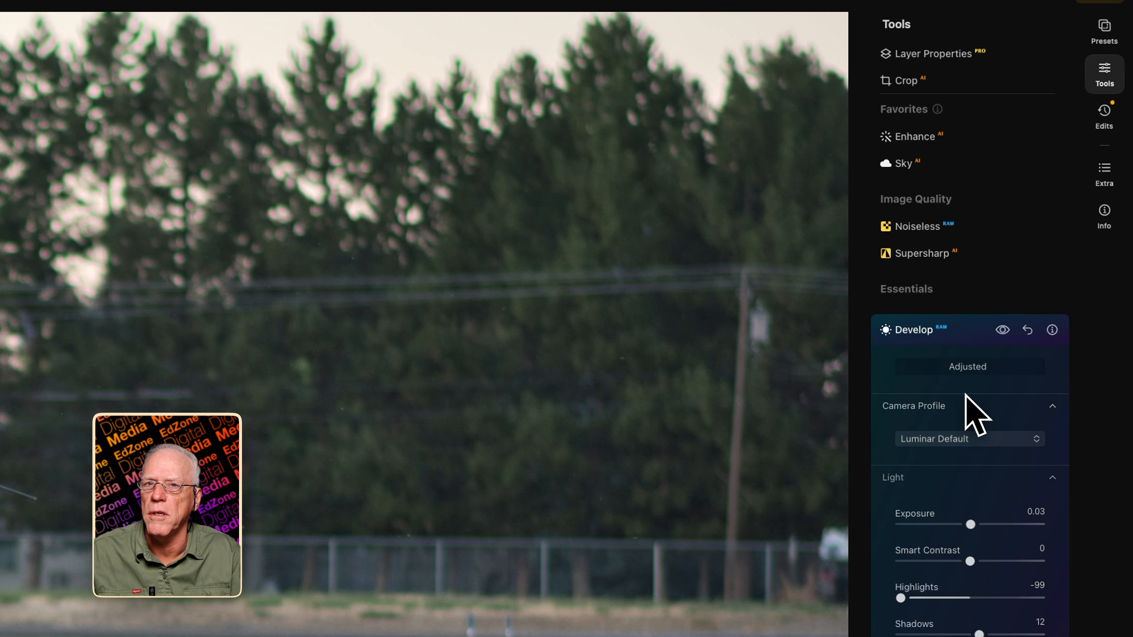
{"action": "left_click", "coordinate": [919, 332]}
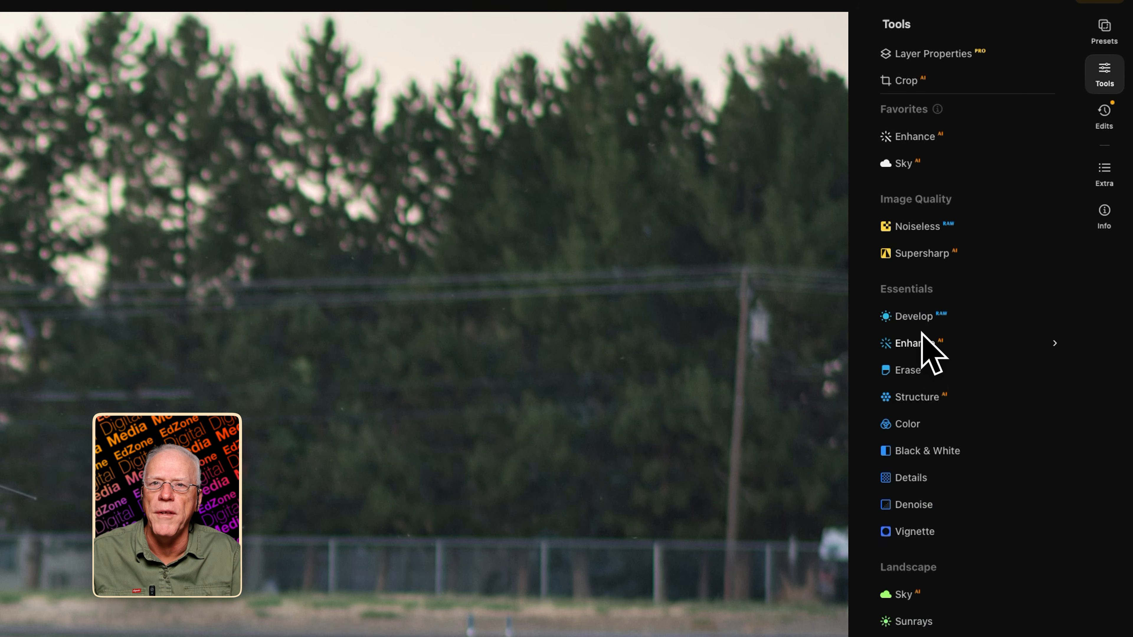
Set the airplane photo's Enhance Accent to about 55 and slightly raise Exposure and Shadows in a second Develop pass
{"action": "left_click", "coordinate": [921, 344]}
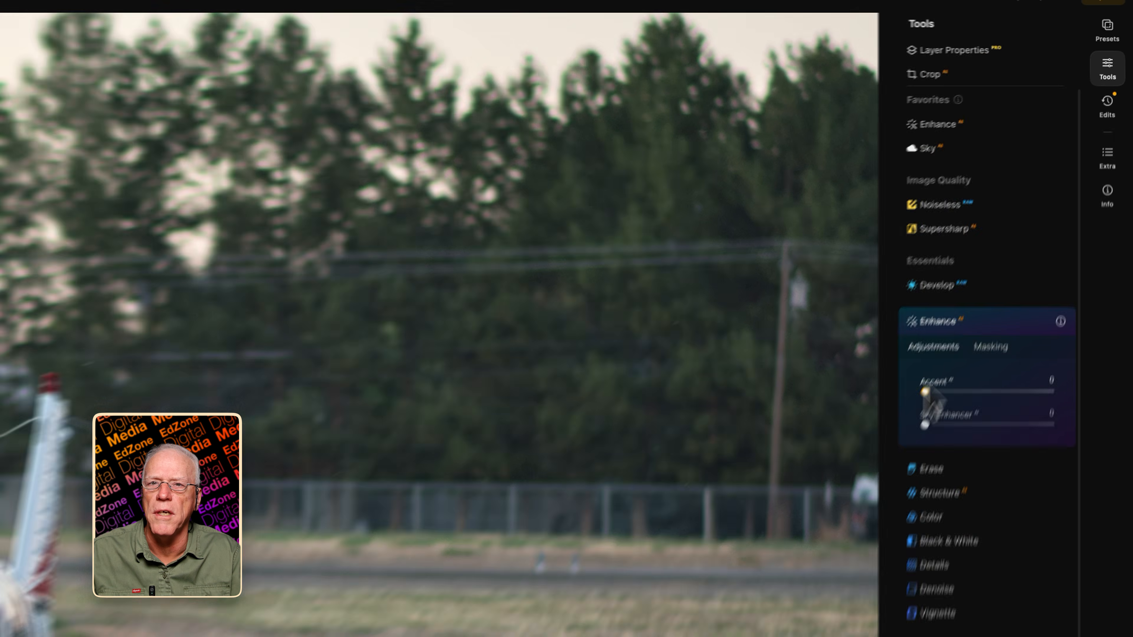
{"action": "left_click_drag", "start_coordinate": [924, 392], "coordinate": [990, 392]}
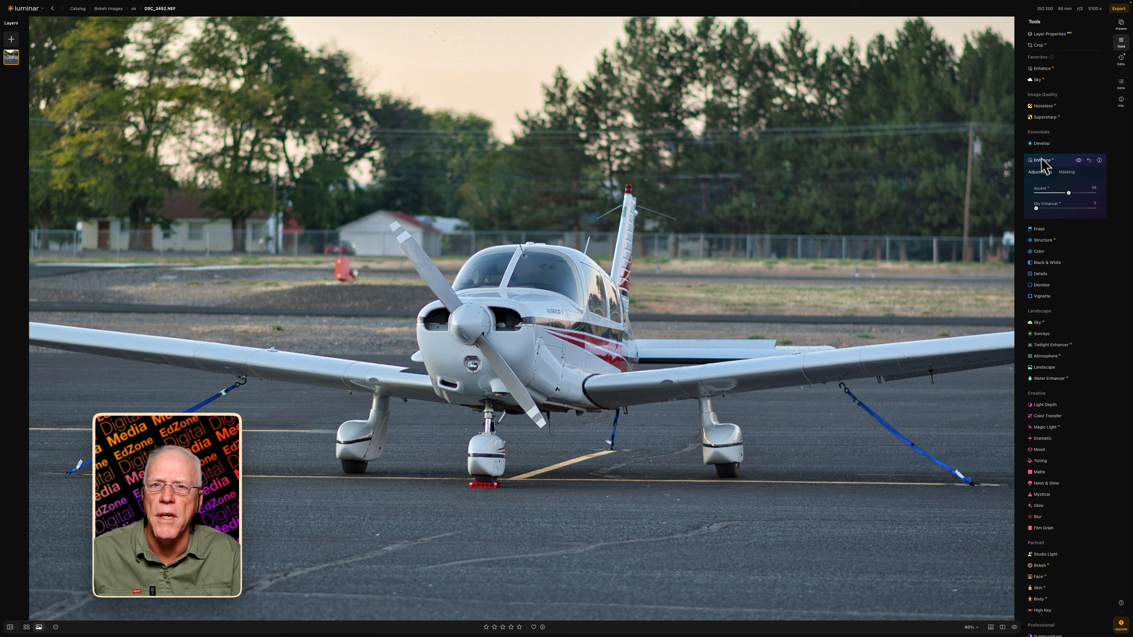
{"action": "left_click", "coordinate": [1039, 144]}
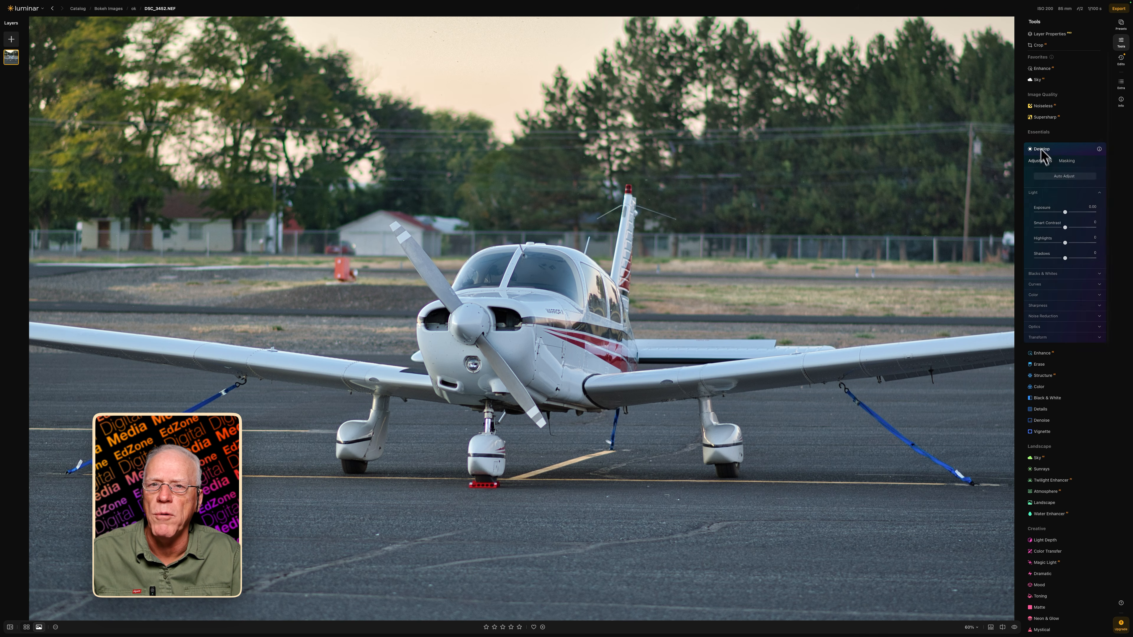
{"action": "left_click_drag", "start_coordinate": [1064, 211], "coordinate": [1066, 213]}
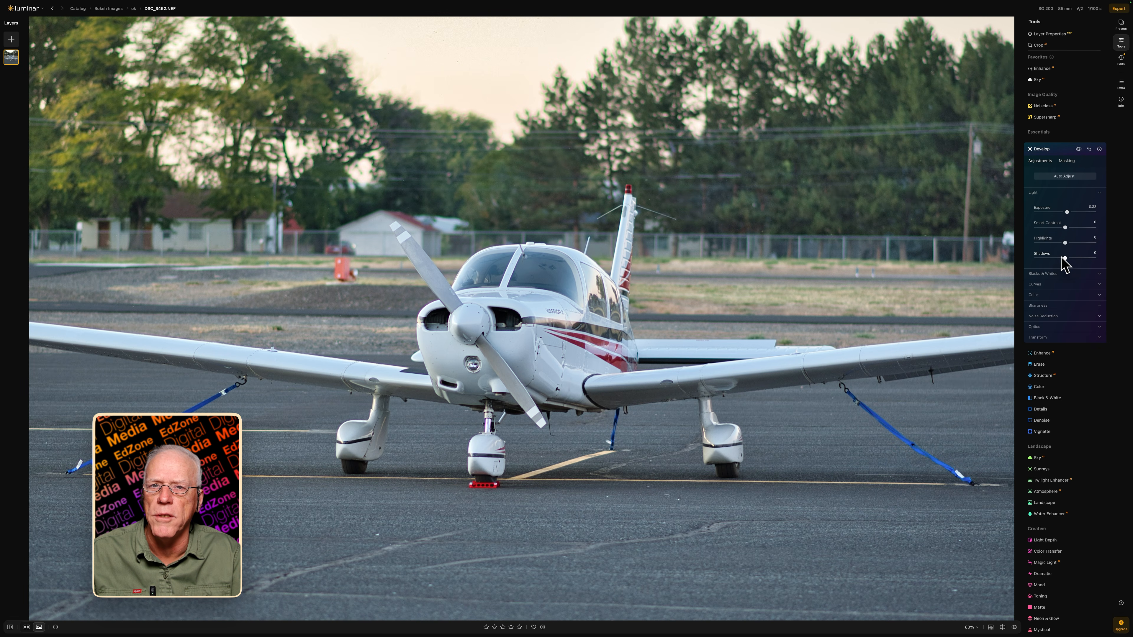
{"action": "left_click_drag", "start_coordinate": [1065, 259], "coordinate": [1066, 258]}
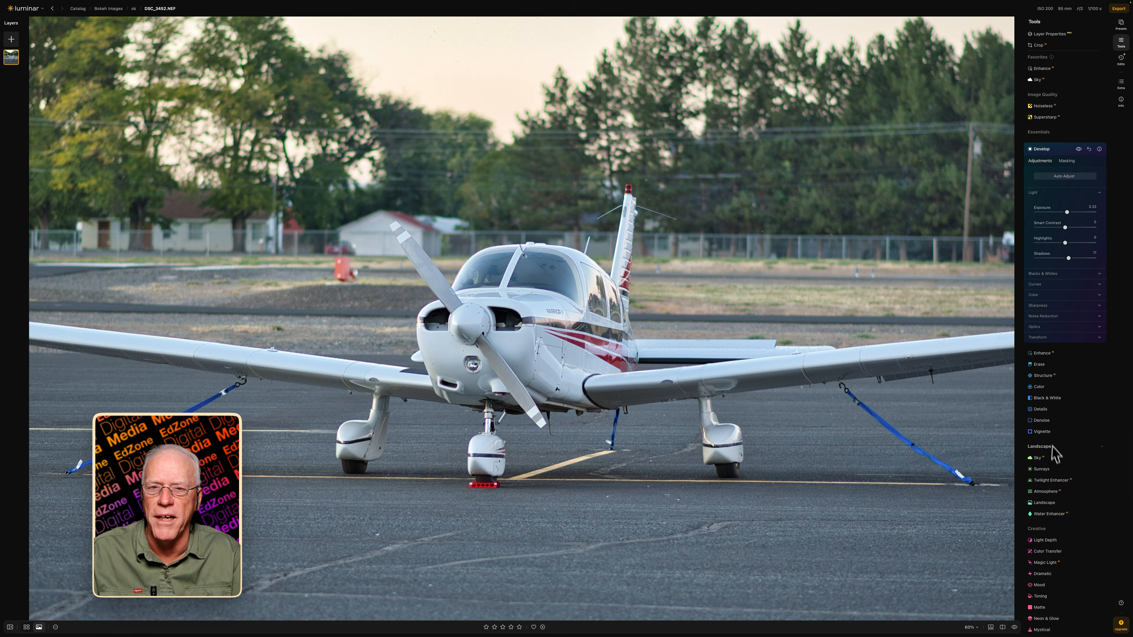
Add Bokeh AI with Blur 100 to the airplane photo
{"action": "scroll", "coordinate": [1057, 469], "scroll_direction": "down", "scroll_amount": 5}
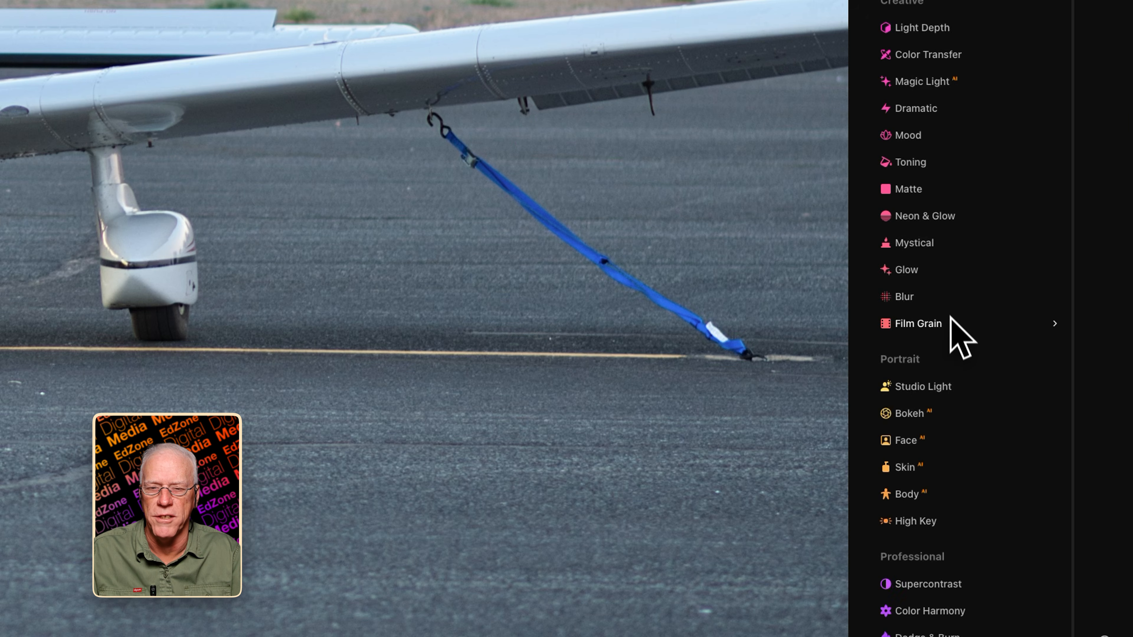
{"action": "left_click", "coordinate": [1013, 488]}
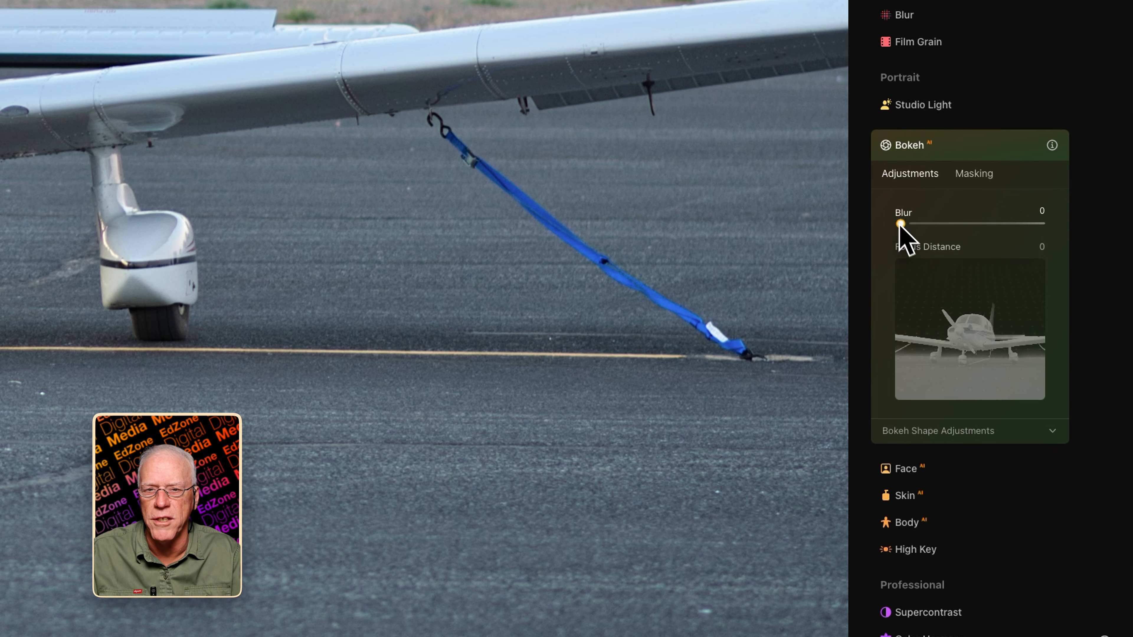
{"action": "left_click_drag", "start_coordinate": [900, 224], "coordinate": [1062, 235]}
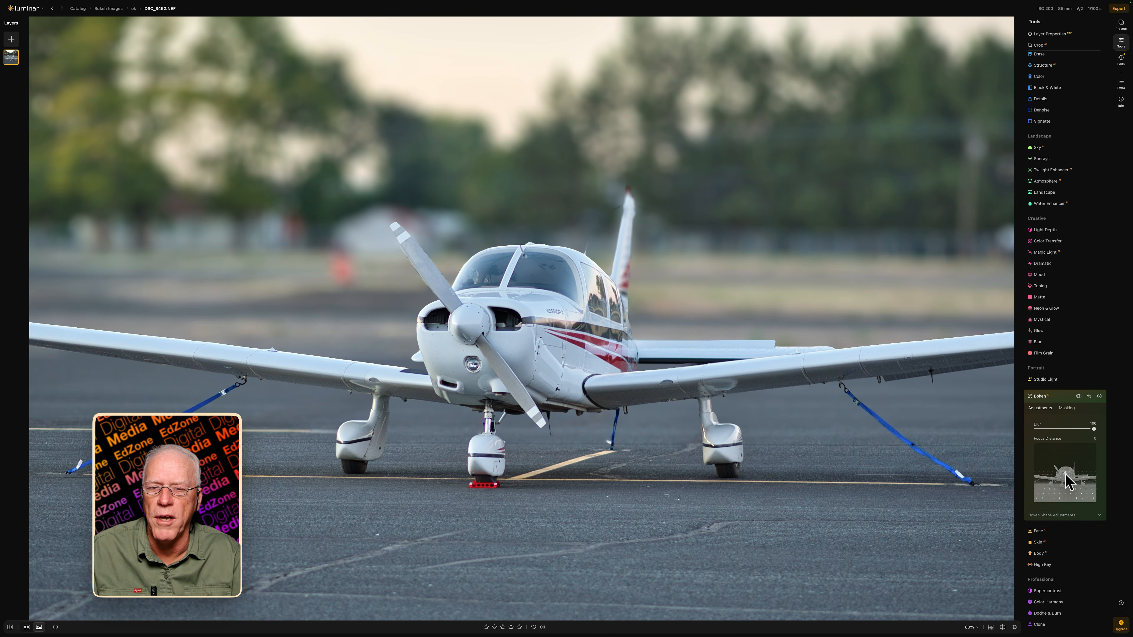
Test a nearer Bokeh focus distance, bring it back to cover the whole airplane and reduce the Blur slightly
{"action": "left_click_drag", "start_coordinate": [1066, 475], "coordinate": [1066, 483]}
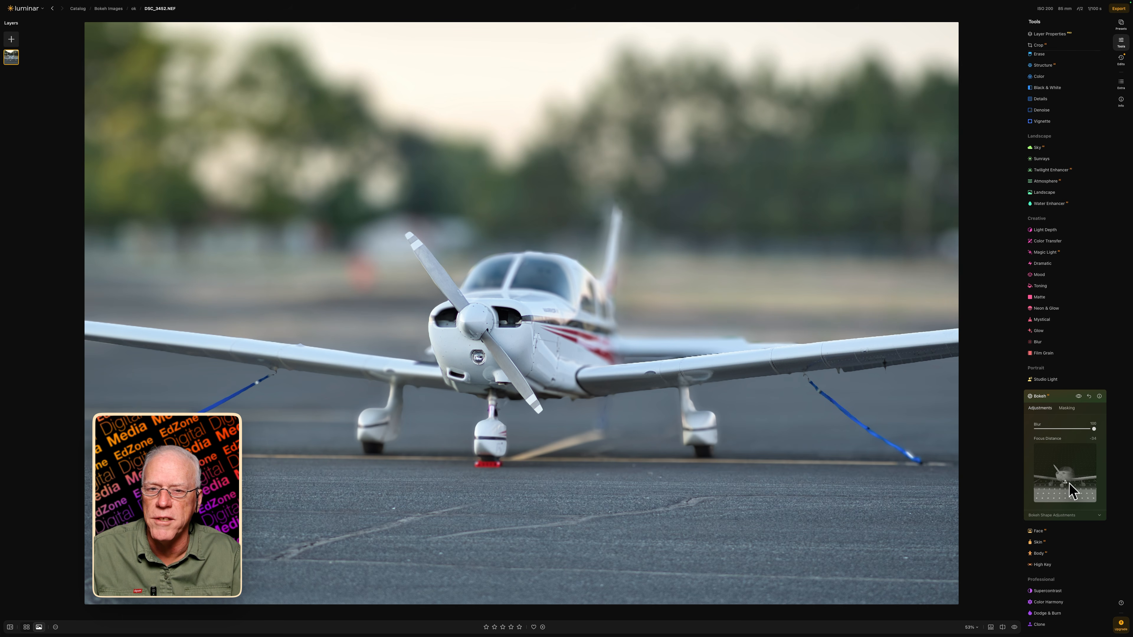
{"action": "left_click_drag", "start_coordinate": [1067, 482], "coordinate": [1068, 472]}
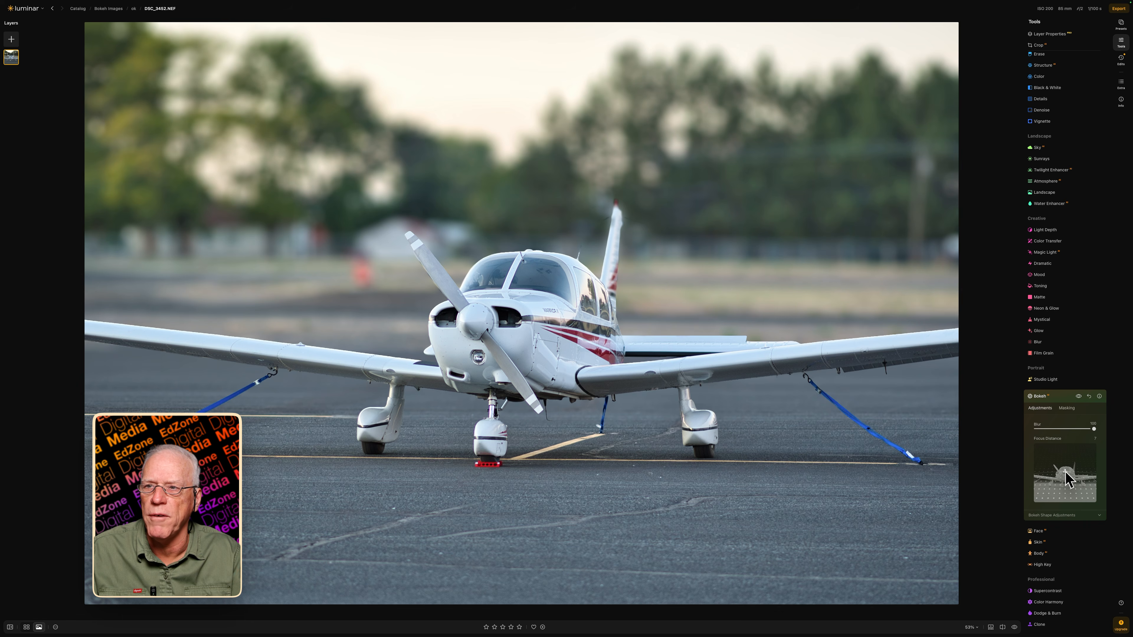
{"action": "left_click_drag", "start_coordinate": [1064, 474], "coordinate": [1064, 473]}
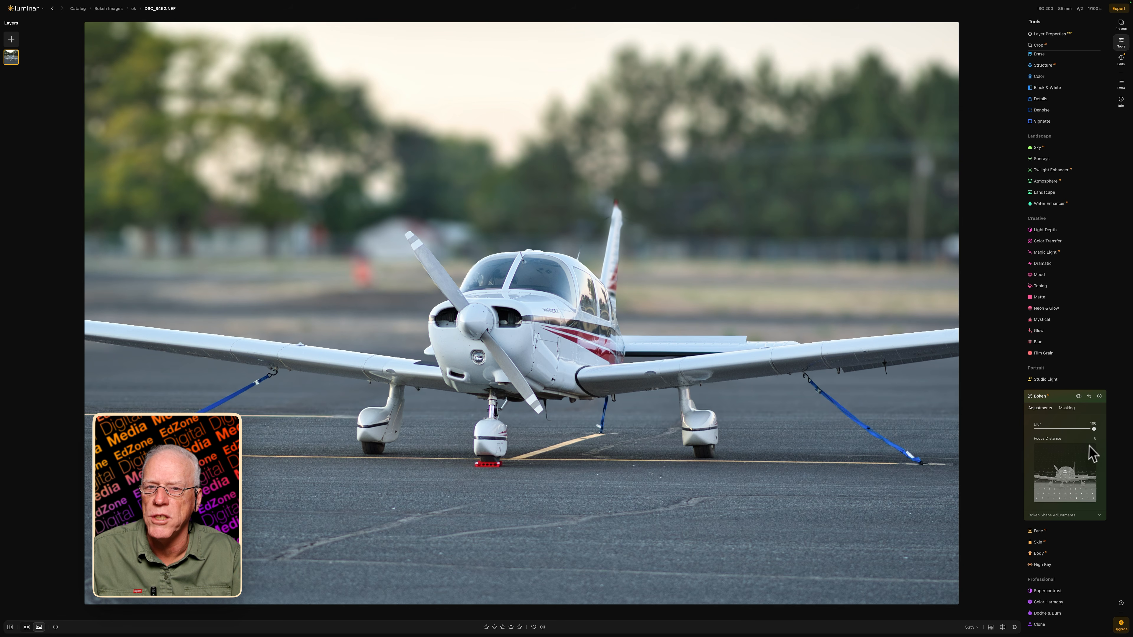
{"action": "left_click_drag", "start_coordinate": [1094, 429], "coordinate": [1088, 430]}
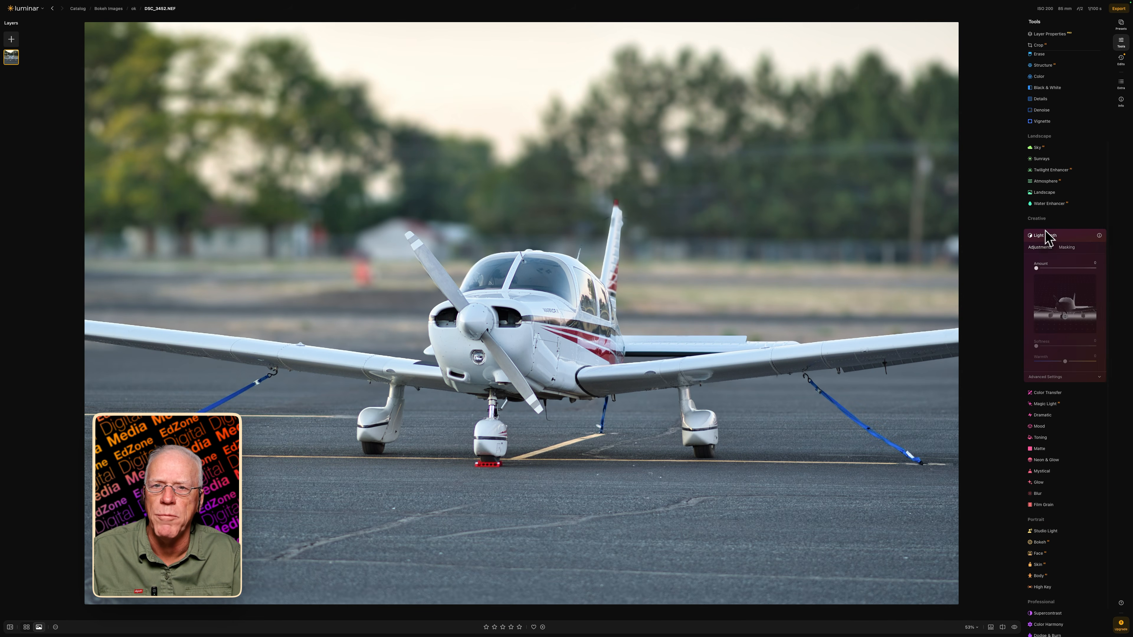
Add Light Depth to the airplane photo with Amount 50, a slightly nearer light position and a little Softness and Warmth
{"action": "left_click", "coordinate": [1046, 231]}
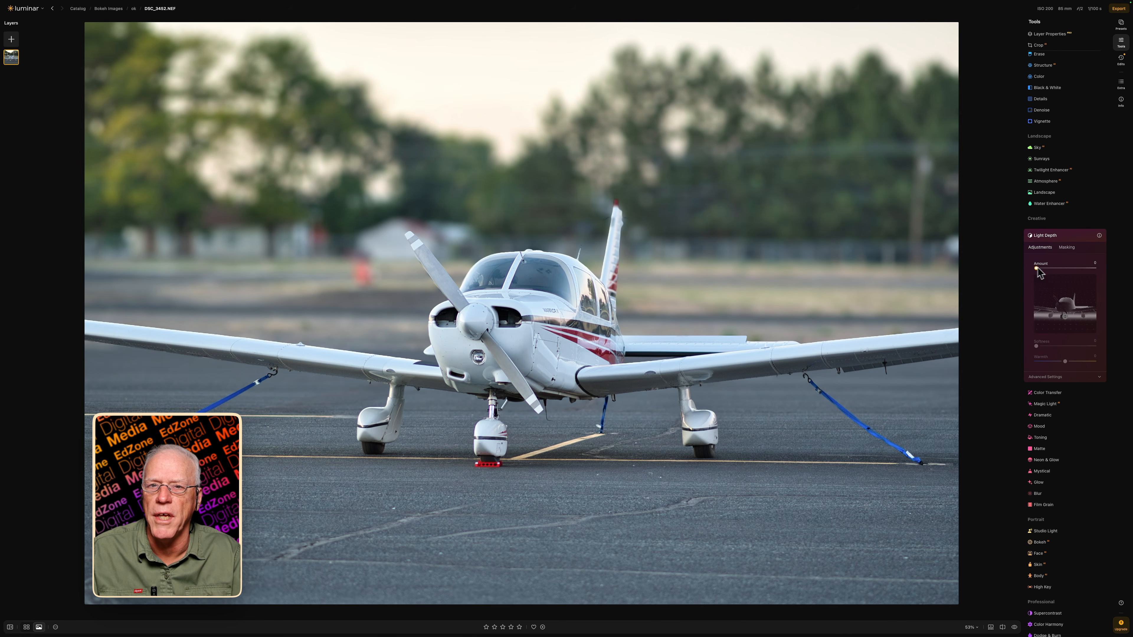
{"action": "left_click_drag", "start_coordinate": [1036, 268], "coordinate": [1065, 269]}
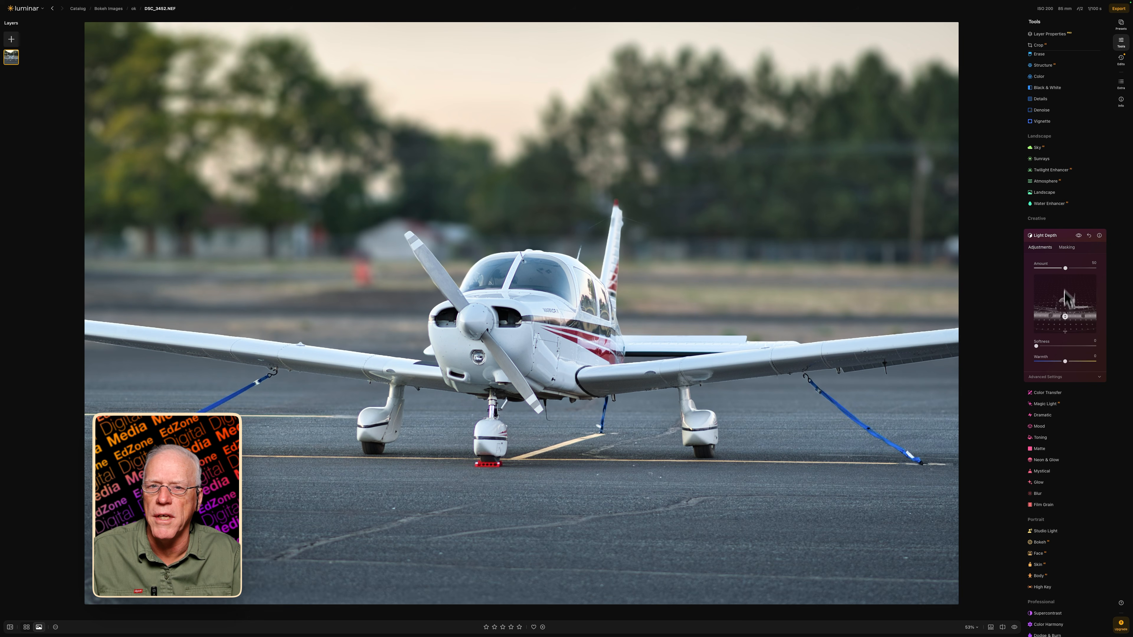
{"action": "left_click_drag", "start_coordinate": [1064, 319], "coordinate": [1065, 325]}
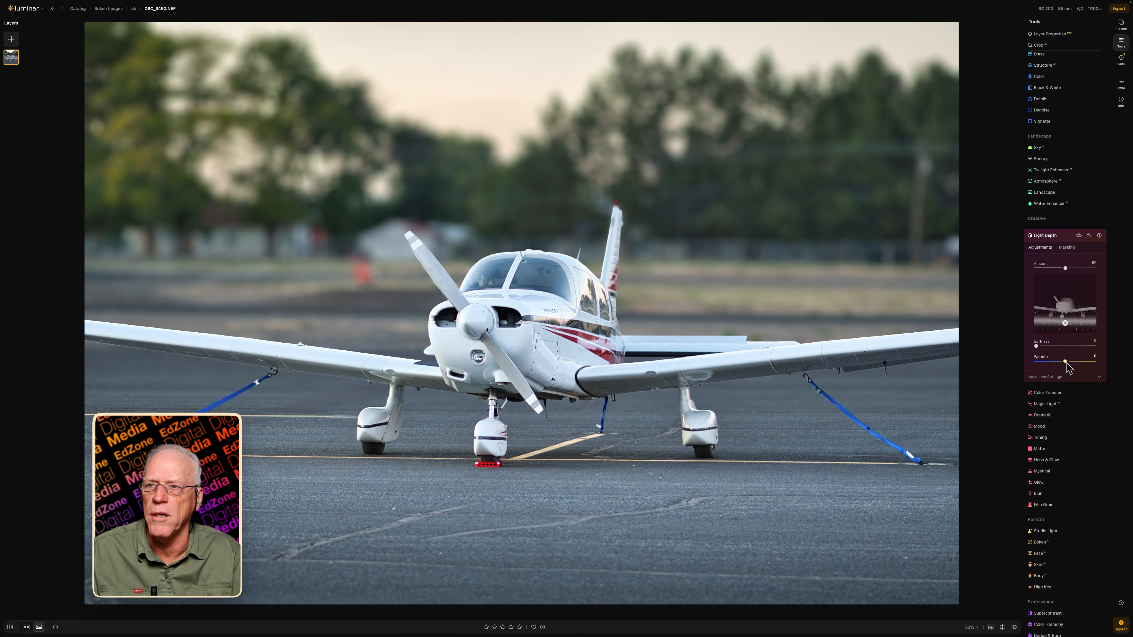
{"action": "mouse_move", "coordinate": [1066, 362]}
{"action": "left_mouse_down"}
{"action": "mouse_move", "coordinate": [1080, 362]}
{"action": "mouse_move", "coordinate": [1041, 346]}
{"action": "mouse_move", "coordinate": [1071, 363]}
{"action": "left_mouse_up"}
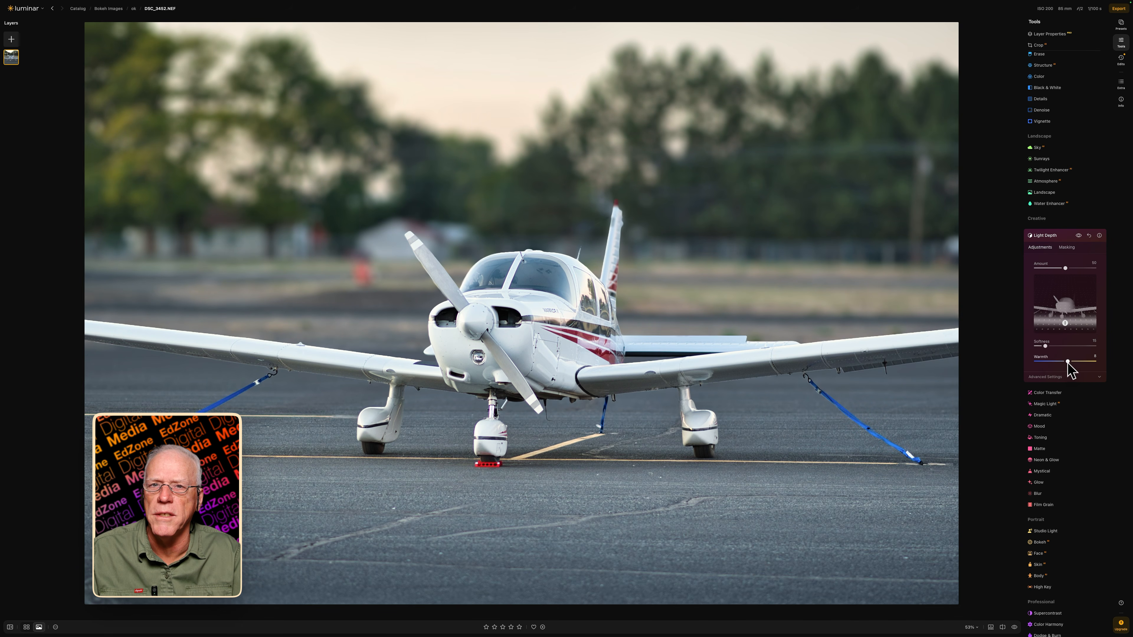
{"action": "left_click", "coordinate": [1047, 241]}
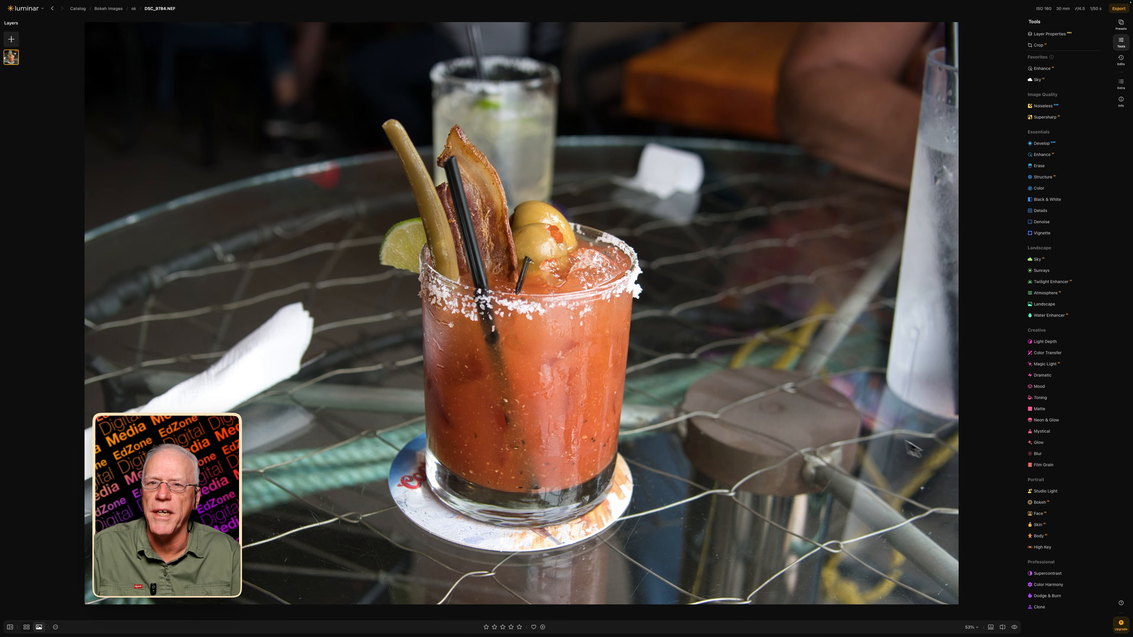
On the cocktail photo, set Enhance Accent to 75 and Structure AI to an Amount of about 37 with Boost about 10
{"action": "left_click", "coordinate": [1043, 155]}
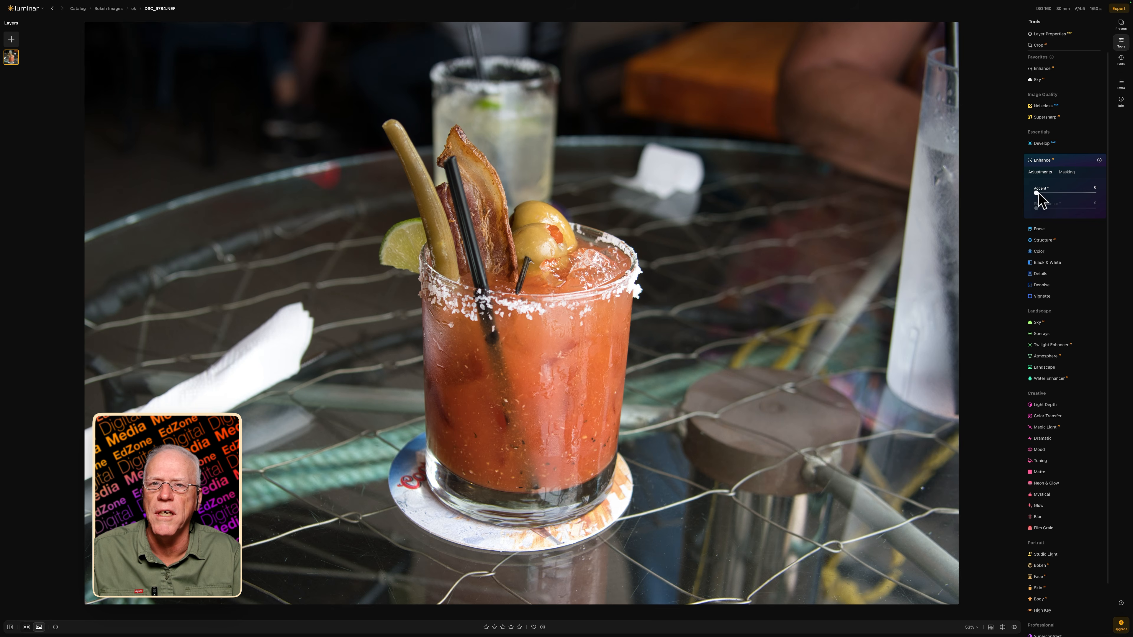
{"action": "left_click_drag", "start_coordinate": [1035, 192], "coordinate": [1080, 196]}
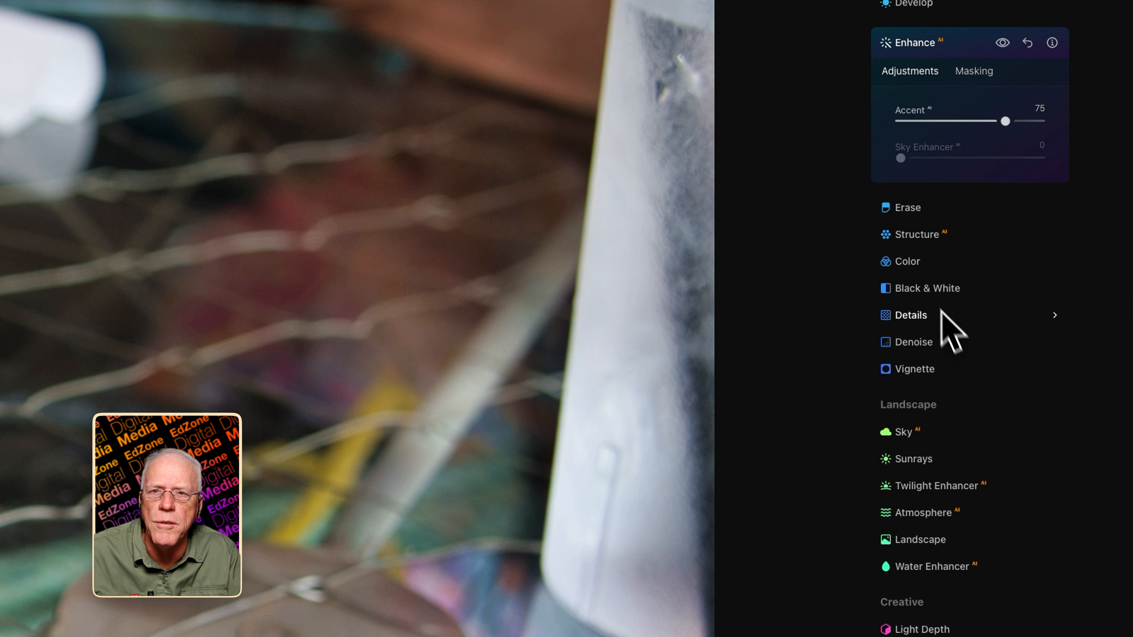
{"action": "left_click", "coordinate": [917, 237]}
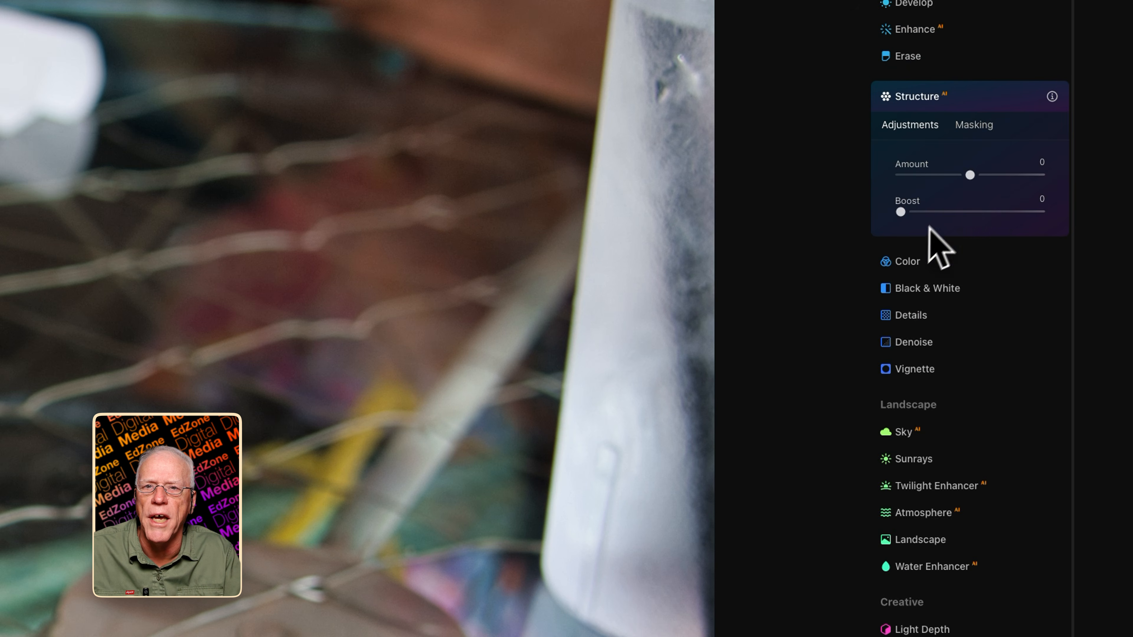
{"action": "left_click_drag", "start_coordinate": [970, 175], "coordinate": [1008, 175]}
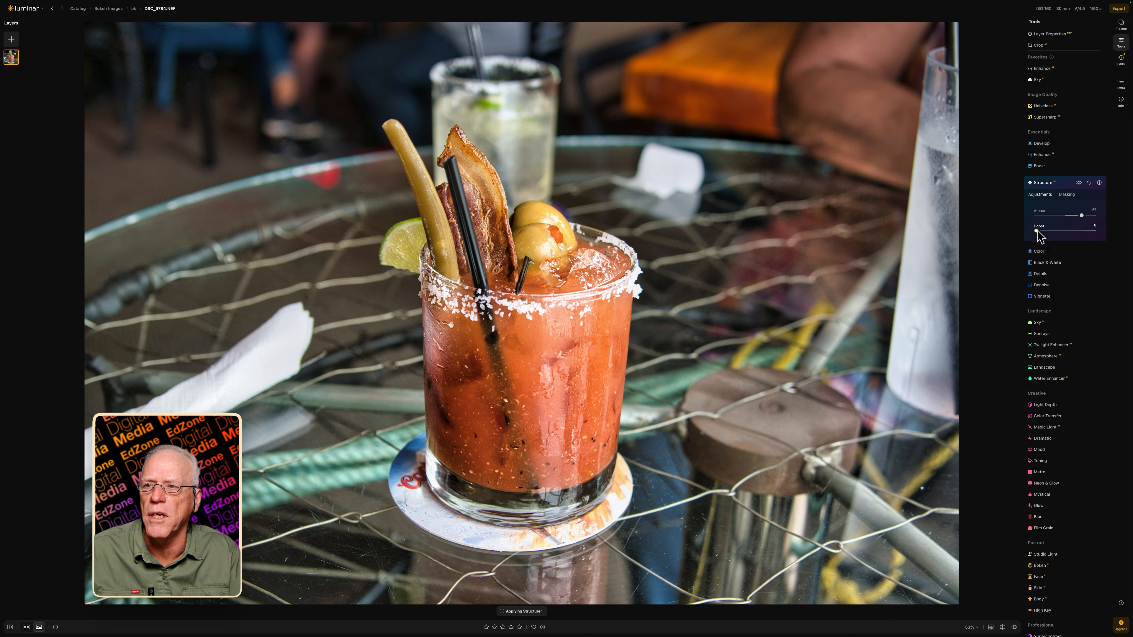
{"action": "left_click_drag", "start_coordinate": [900, 212], "coordinate": [922, 213]}
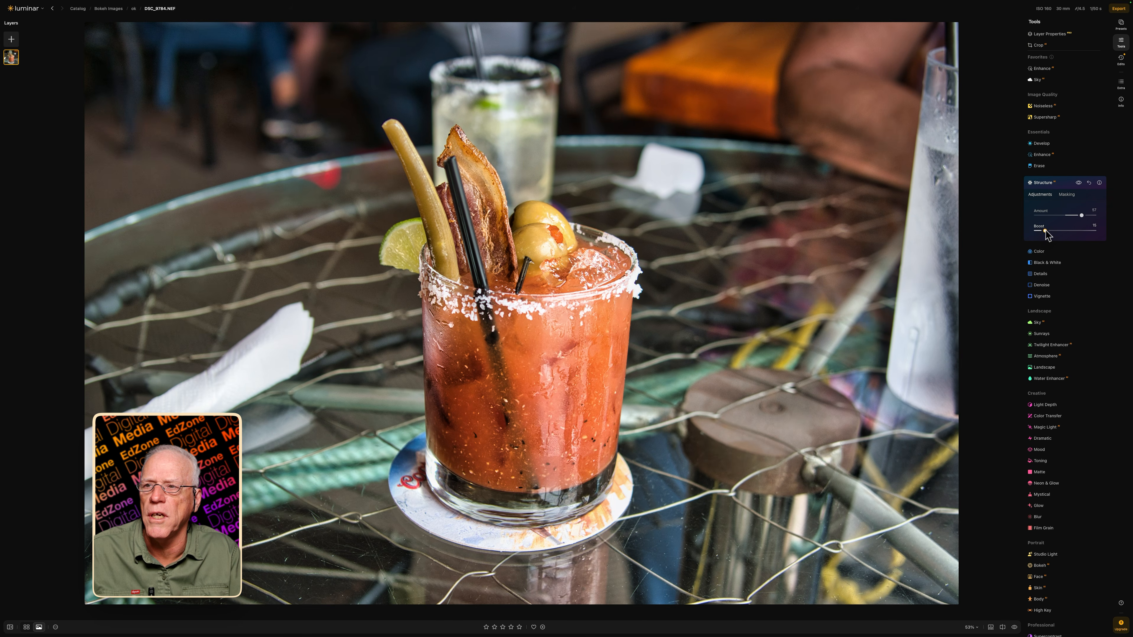
{"action": "left_click_drag", "start_coordinate": [1045, 234], "coordinate": [1075, 215]}
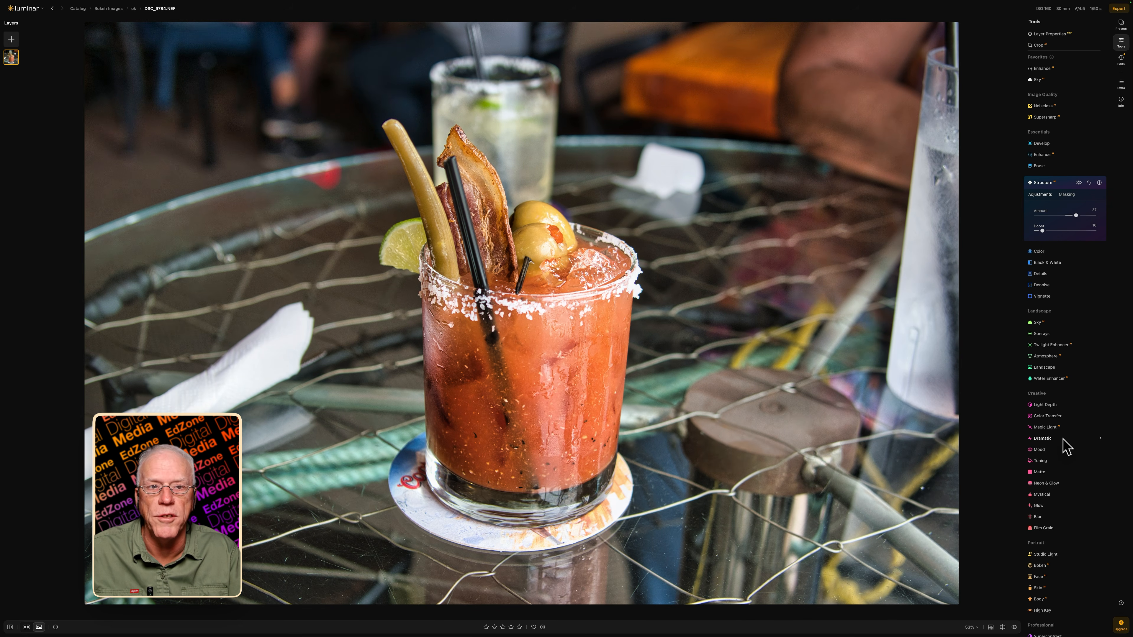
Add Bokeh AI with Blur 100 to the cocktail photo, testing nearer focus distances and settling just slightly nearer to keep the whole glass sharp
{"action": "scroll", "coordinate": [1065, 447], "scroll_direction": "down", "scroll_amount": 3}
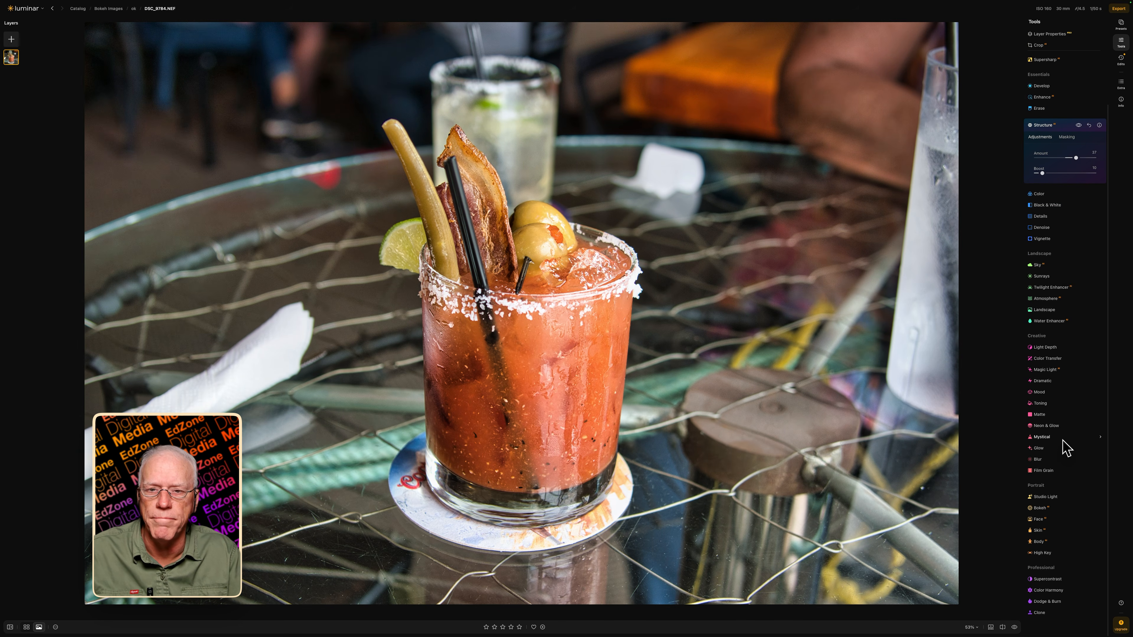
{"action": "left_click", "coordinate": [1044, 509]}
{"action": "left_click_drag", "start_coordinate": [1035, 483], "coordinate": [1096, 483]}
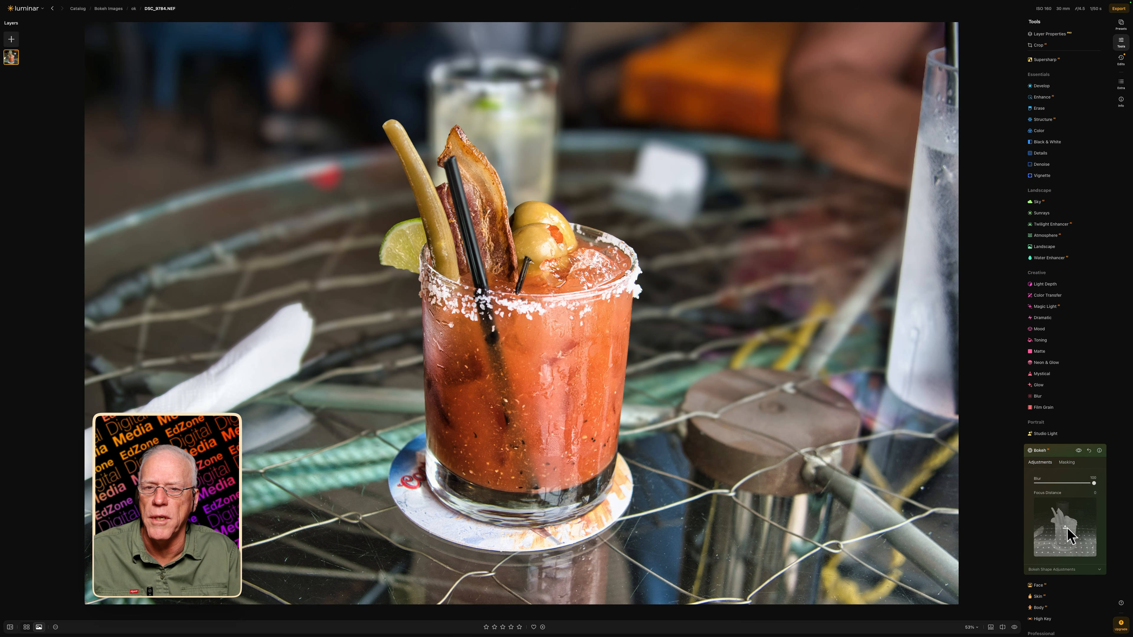
{"action": "left_click_drag", "start_coordinate": [1067, 528], "coordinate": [1067, 532]}
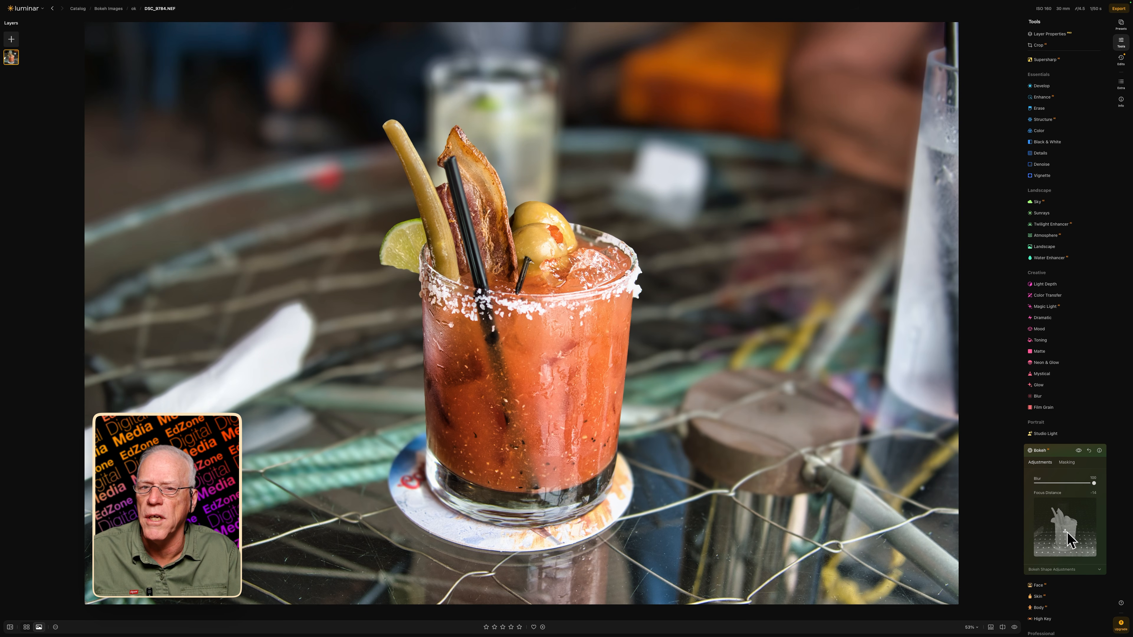
{"action": "left_click_drag", "start_coordinate": [1066, 532], "coordinate": [1067, 540]}
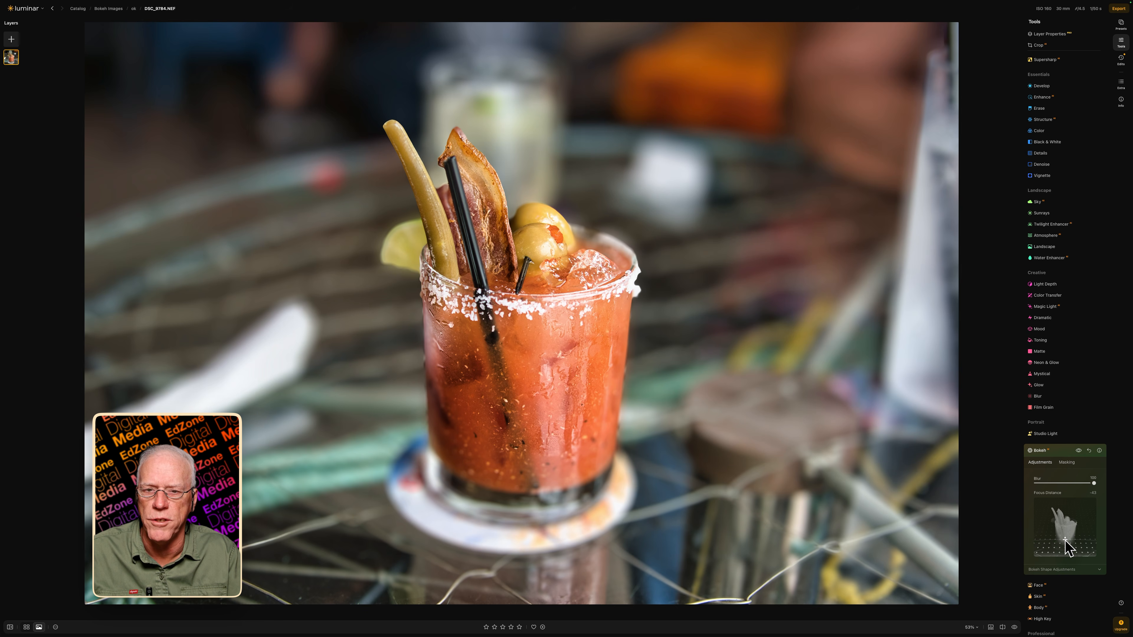
{"action": "left_click_drag", "start_coordinate": [1065, 539], "coordinate": [1066, 532]}
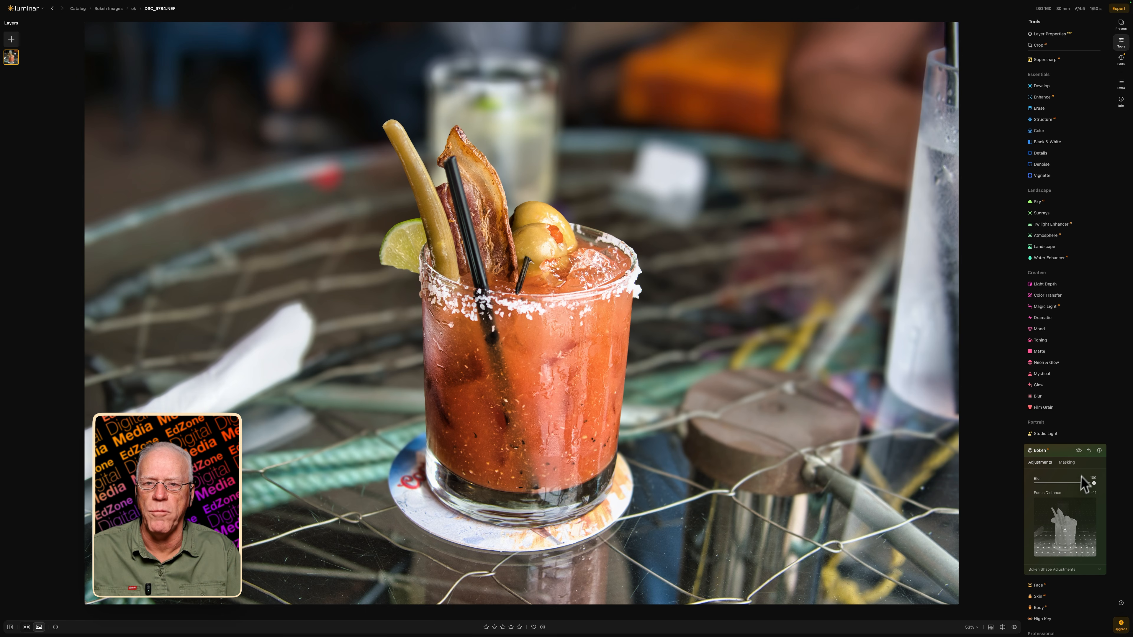
Compare the cocktail photo with and without the Bokeh AI effect, leaving the effect on
{"action": "left_click", "coordinate": [1079, 451]}
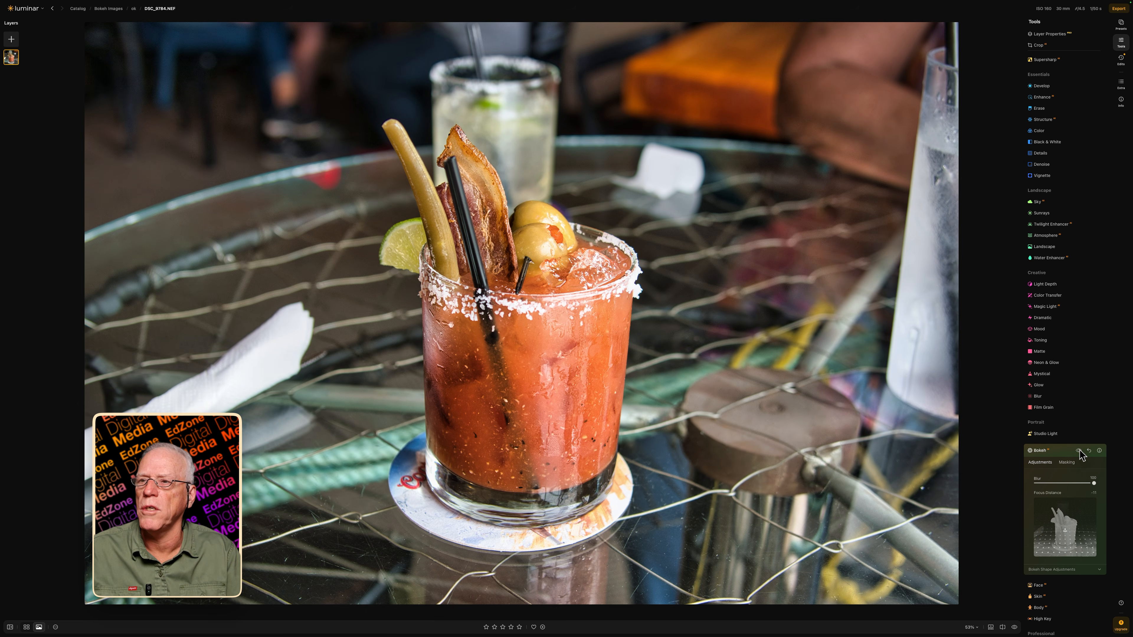
{"action": "left_click", "coordinate": [1078, 450]}
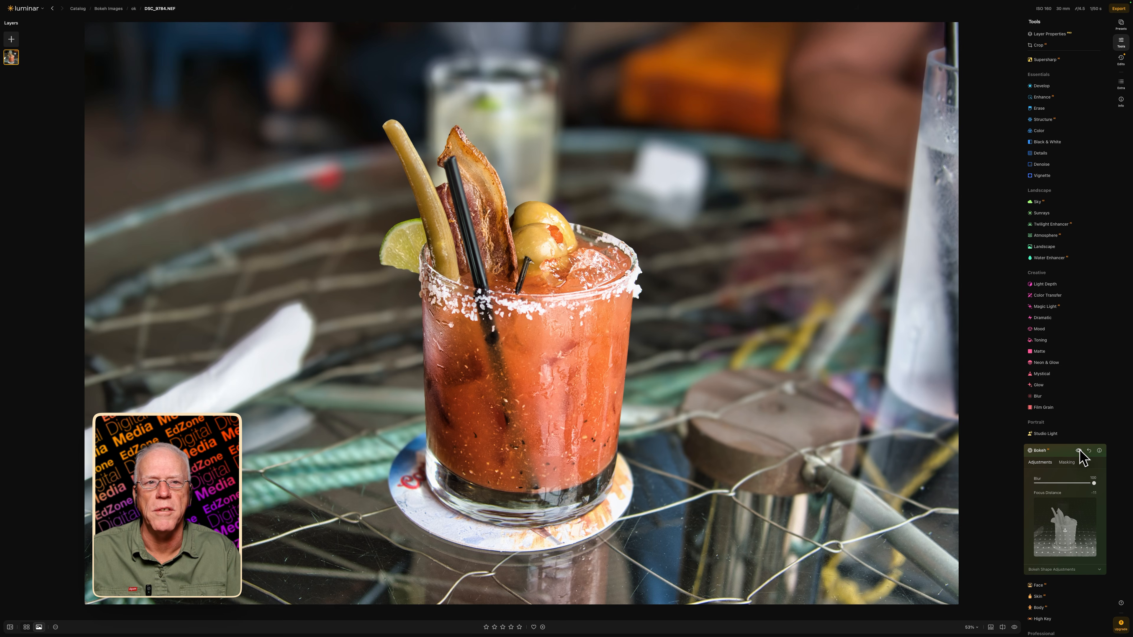
{"action": "left_click", "coordinate": [1079, 451]}
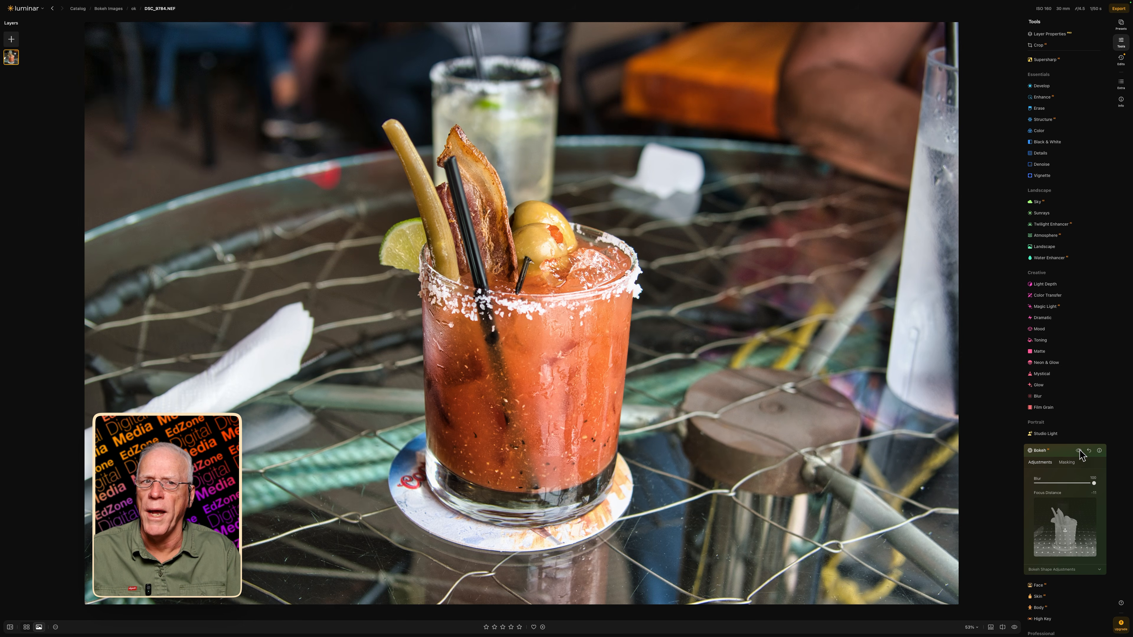
{"action": "left_click", "coordinate": [1078, 451]}
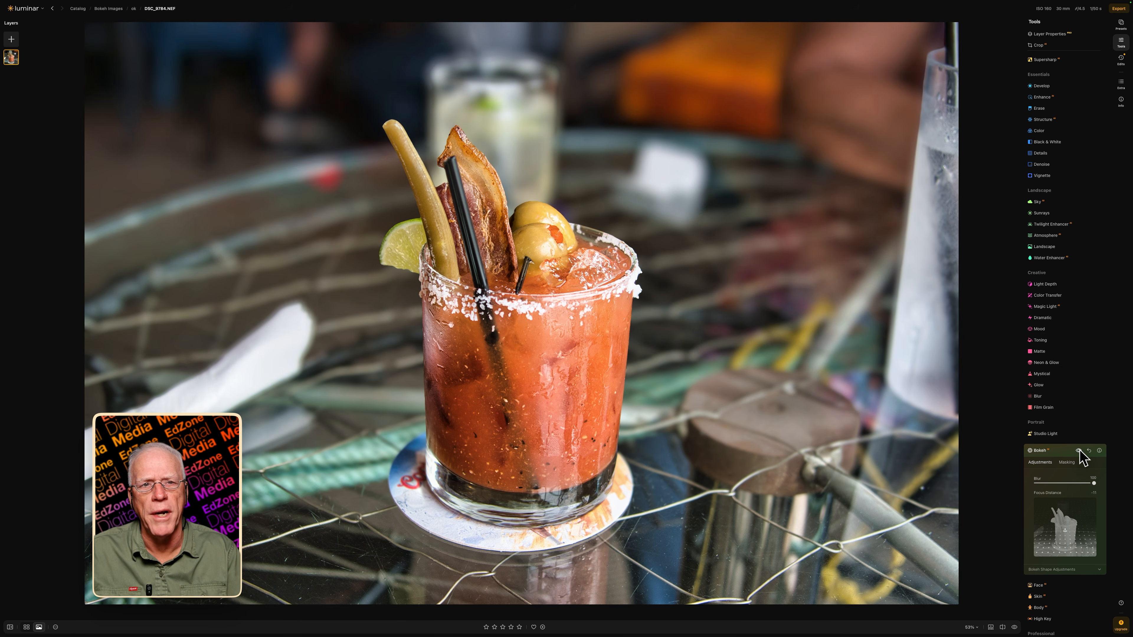
{"action": "left_click", "coordinate": [1079, 451]}
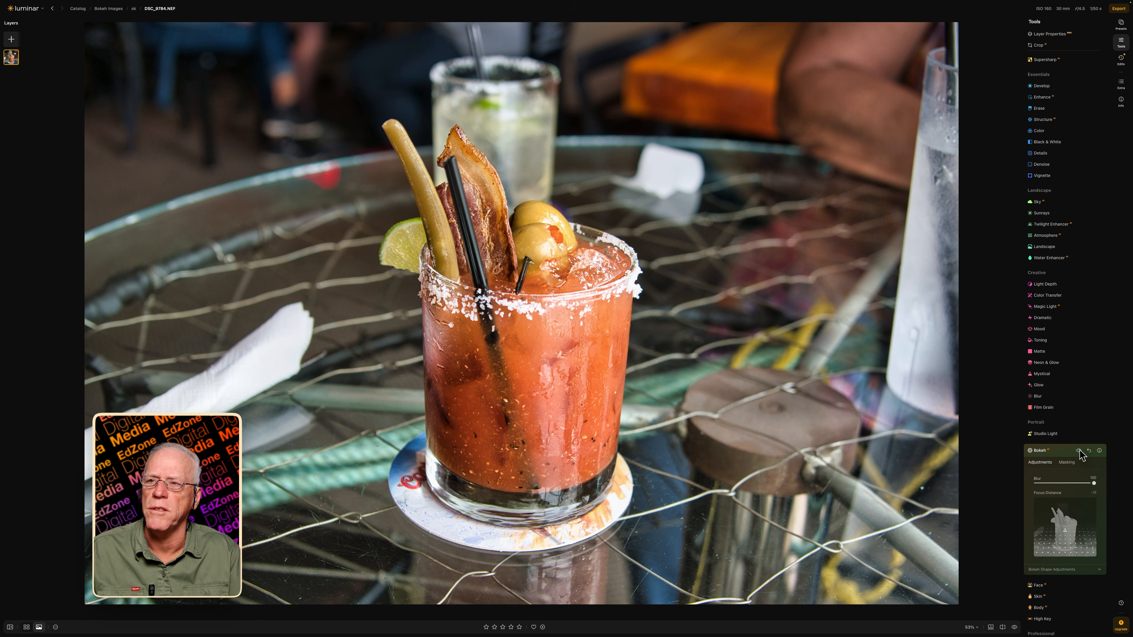
{"action": "left_click", "coordinate": [1079, 451]}
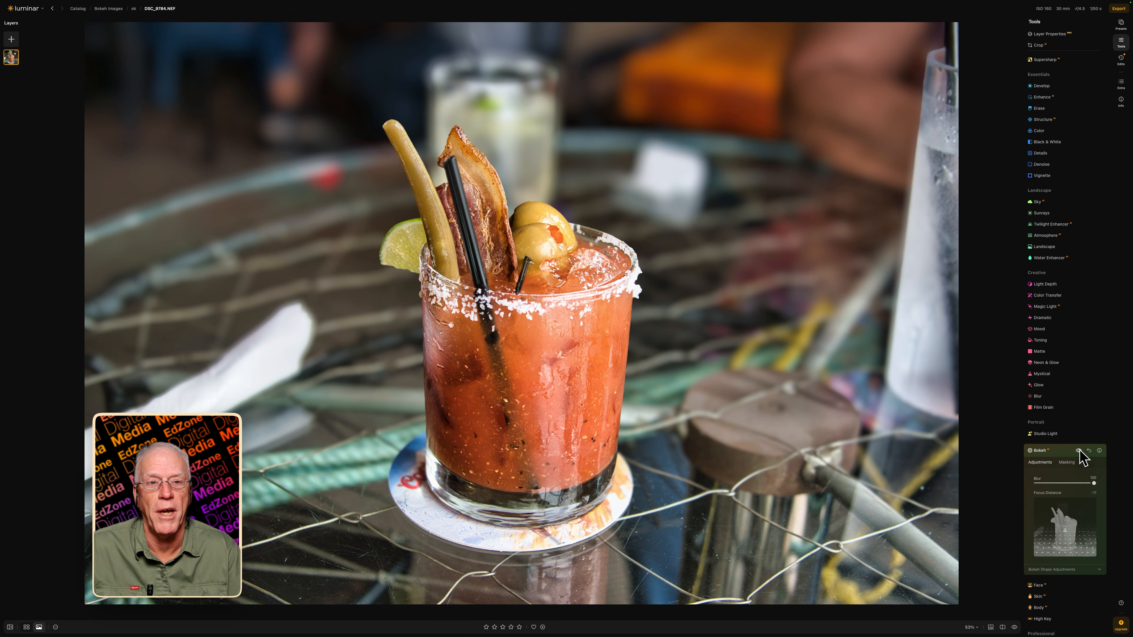
Open the next photo, the portrait of the seated woman, and auto-adjust its exposure and highlights with Develop
{"action": "key", "text": "Right"}
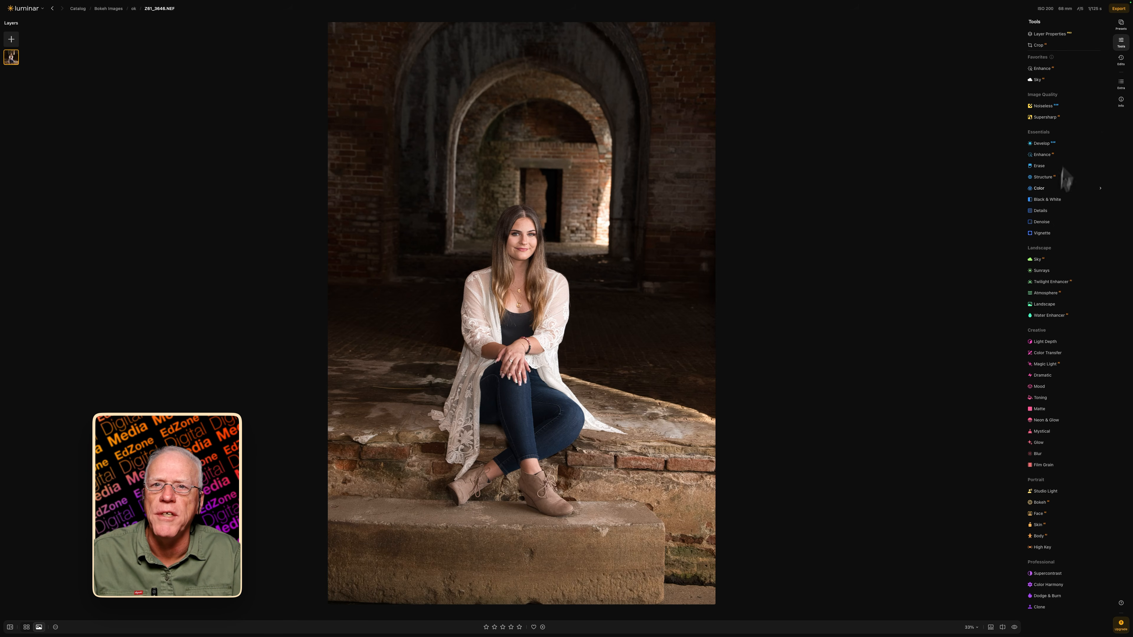
{"action": "left_click", "coordinate": [1046, 143]}
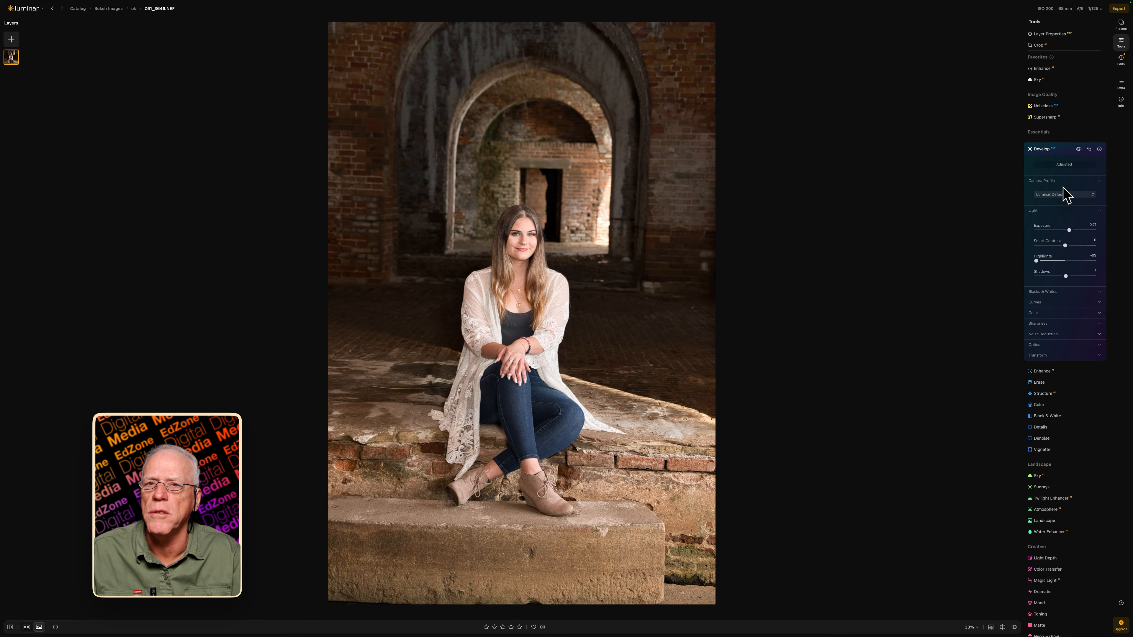
{"action": "left_click", "coordinate": [1044, 149]}
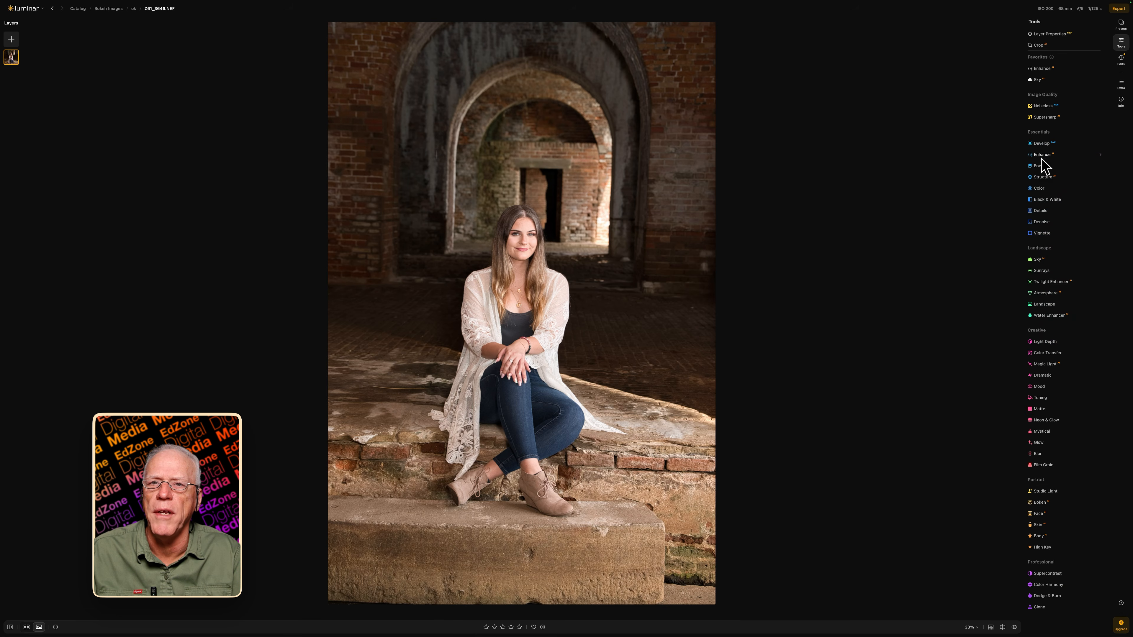
On the portrait, set Enhance Accent to about 41 and add a very small Structure AI Amount
{"action": "left_click", "coordinate": [1041, 158]}
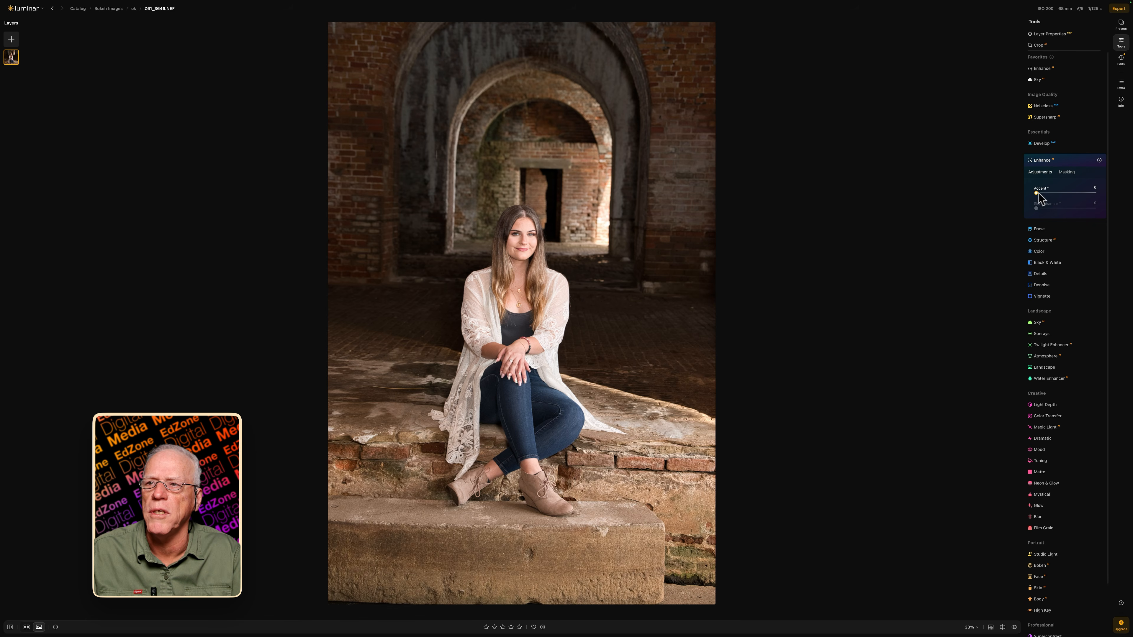
{"action": "left_click_drag", "start_coordinate": [1036, 193], "coordinate": [1059, 193]}
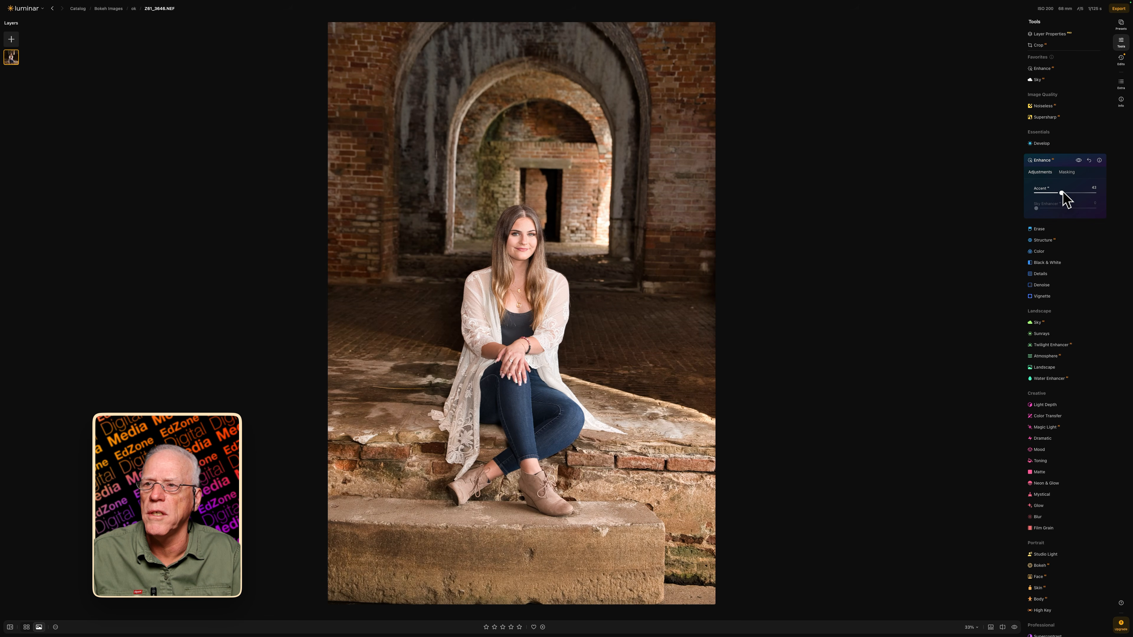
{"action": "left_click_drag", "start_coordinate": [1062, 193], "coordinate": [1060, 193]}
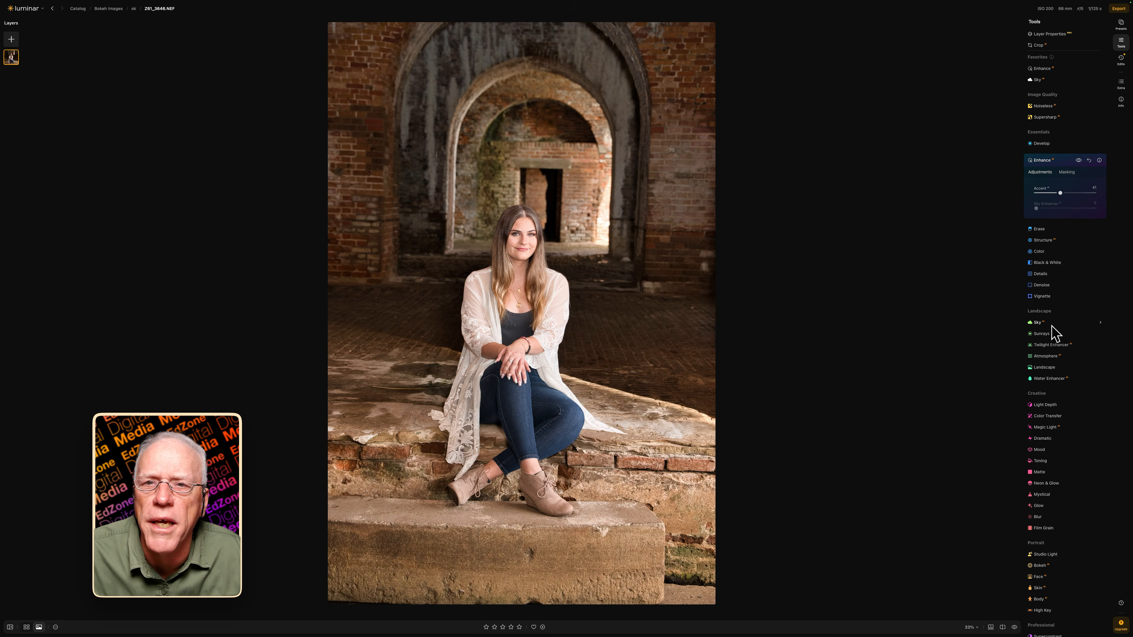
{"action": "left_click", "coordinate": [1052, 241]}
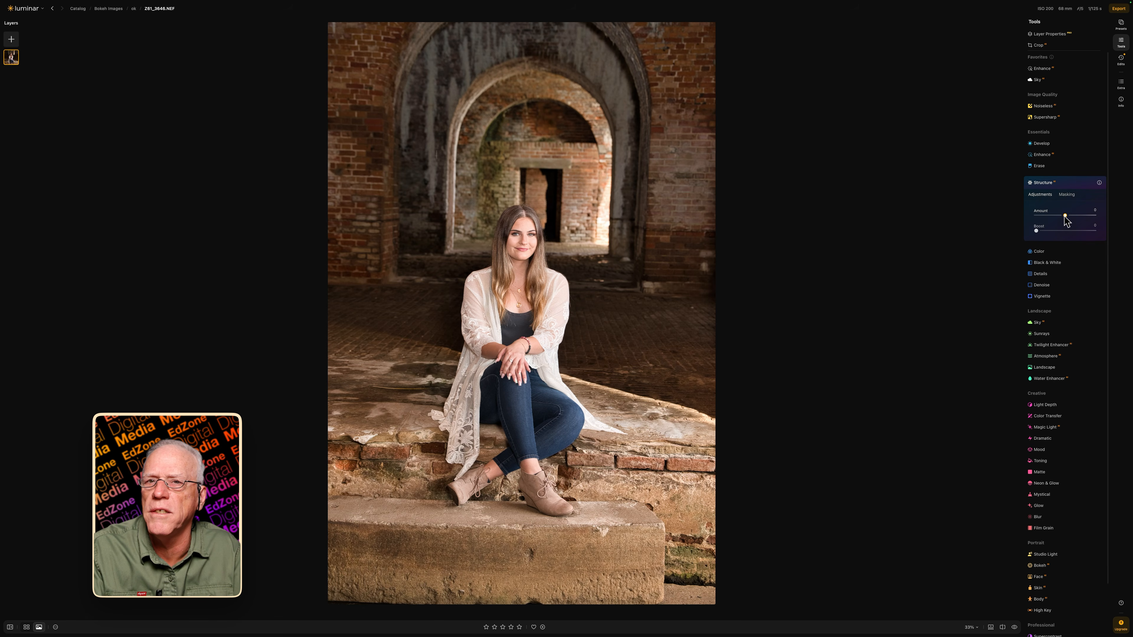
{"action": "left_click_drag", "start_coordinate": [1064, 216], "coordinate": [1067, 217]}
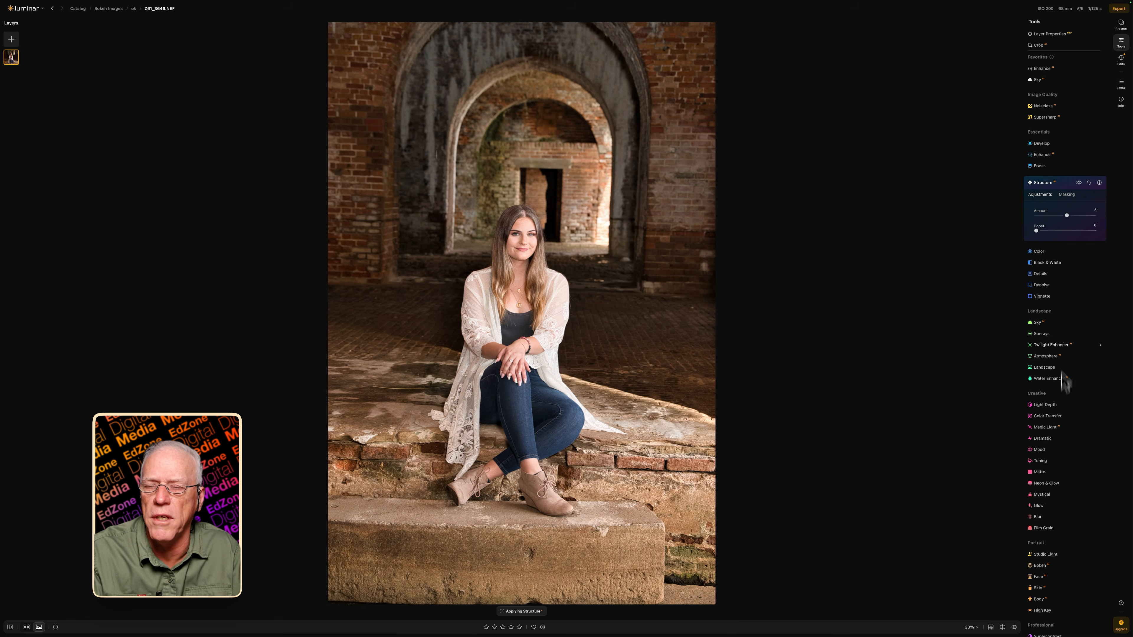
Add Bokeh AI with Blur 100 to the portrait and try a nearer focus distance
{"action": "scroll", "coordinate": [1055, 464], "scroll_direction": "down", "scroll_amount": 2}
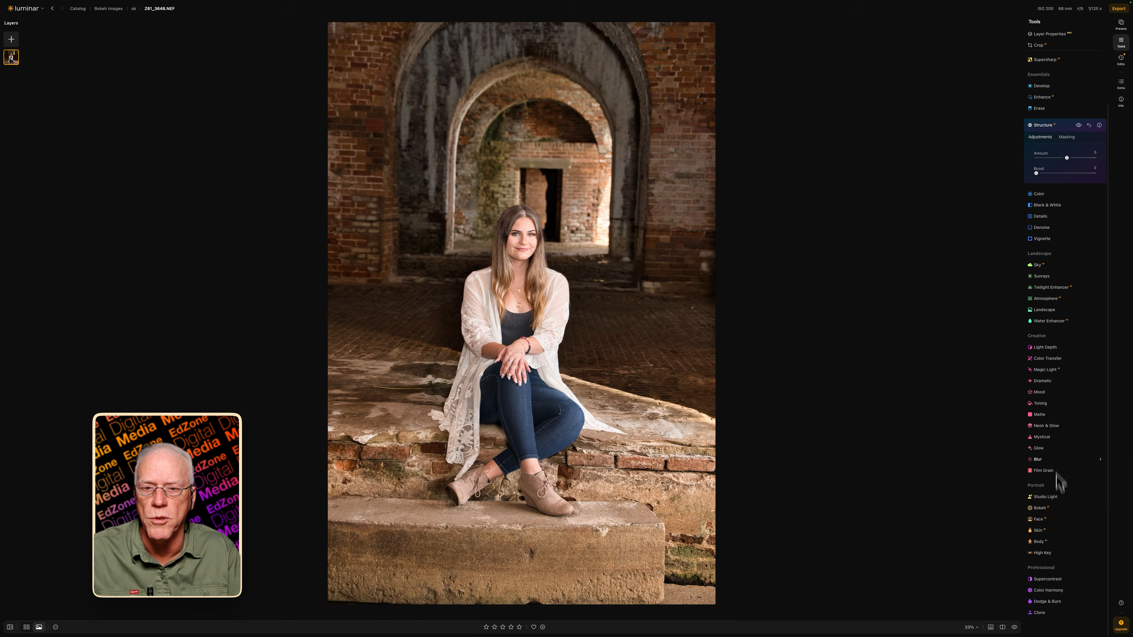
{"action": "left_click", "coordinate": [1046, 510]}
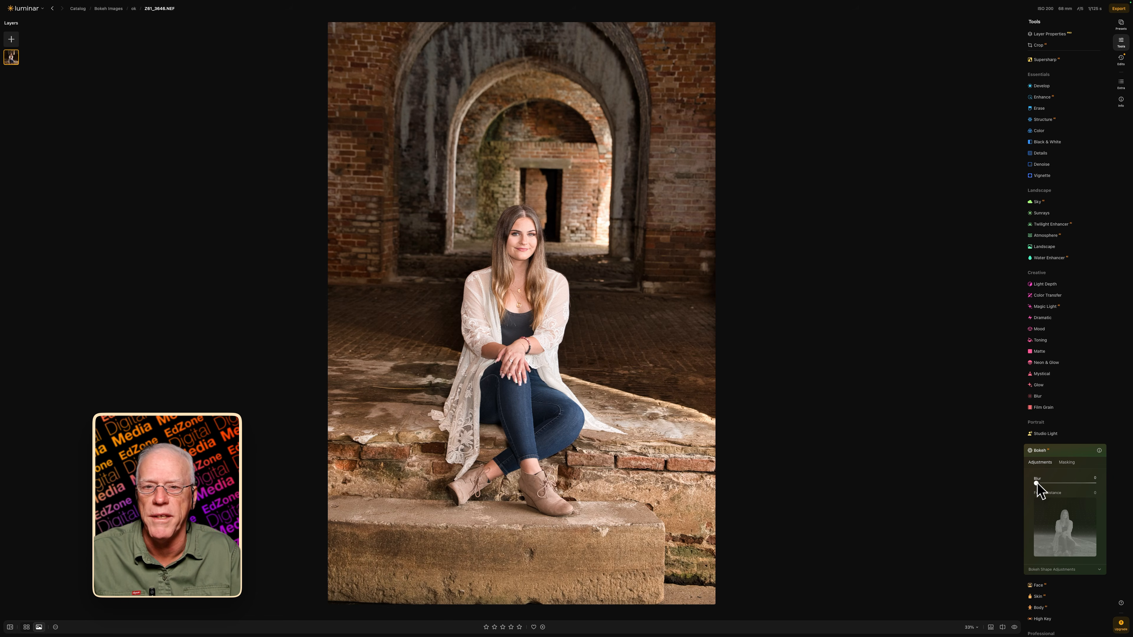
{"action": "left_click_drag", "start_coordinate": [1036, 484], "coordinate": [1107, 491]}
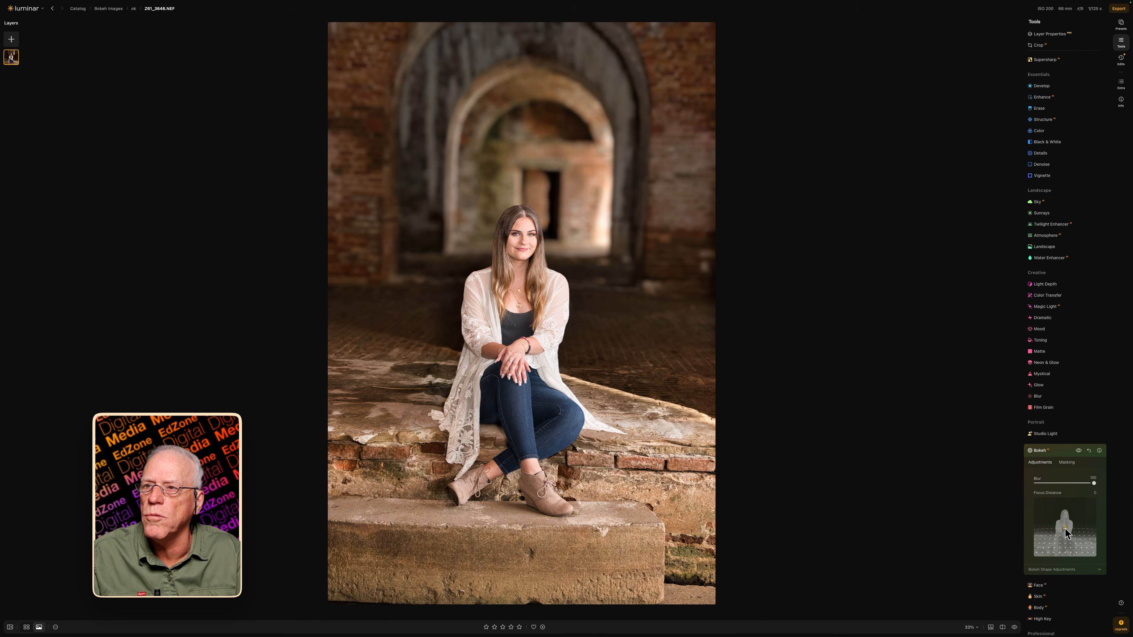
{"action": "left_click_drag", "start_coordinate": [1065, 531], "coordinate": [1067, 535]}
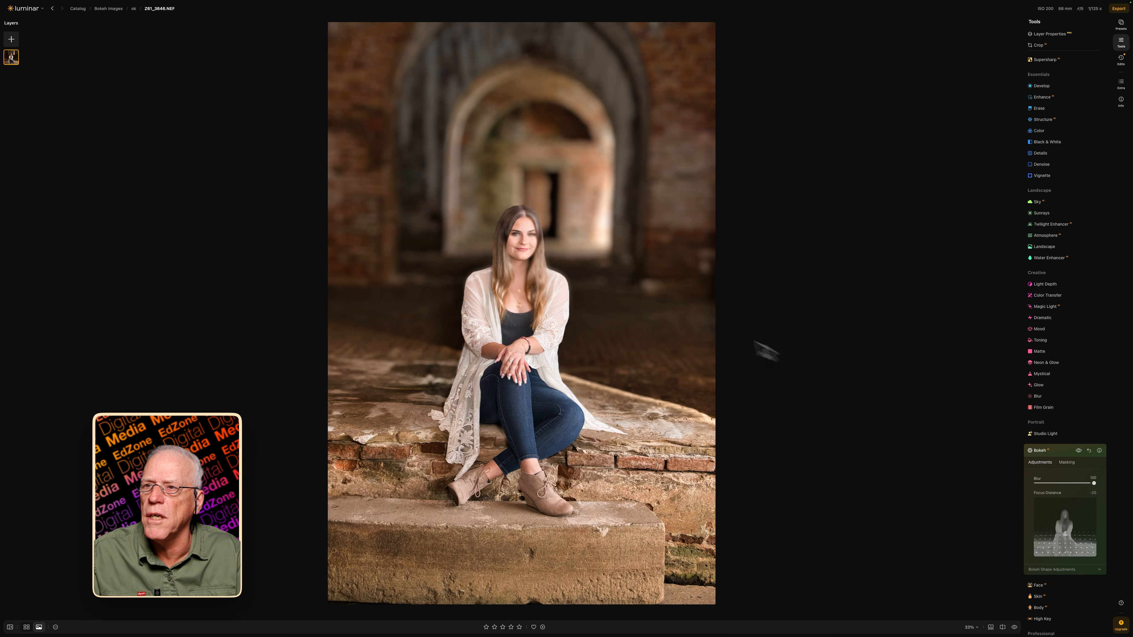
Move the portrait's Bokeh focus distance back in small increments to slightly beyond the default, keeping the woman's face and hair sharp
{"action": "double_click", "coordinate": [517, 250]}
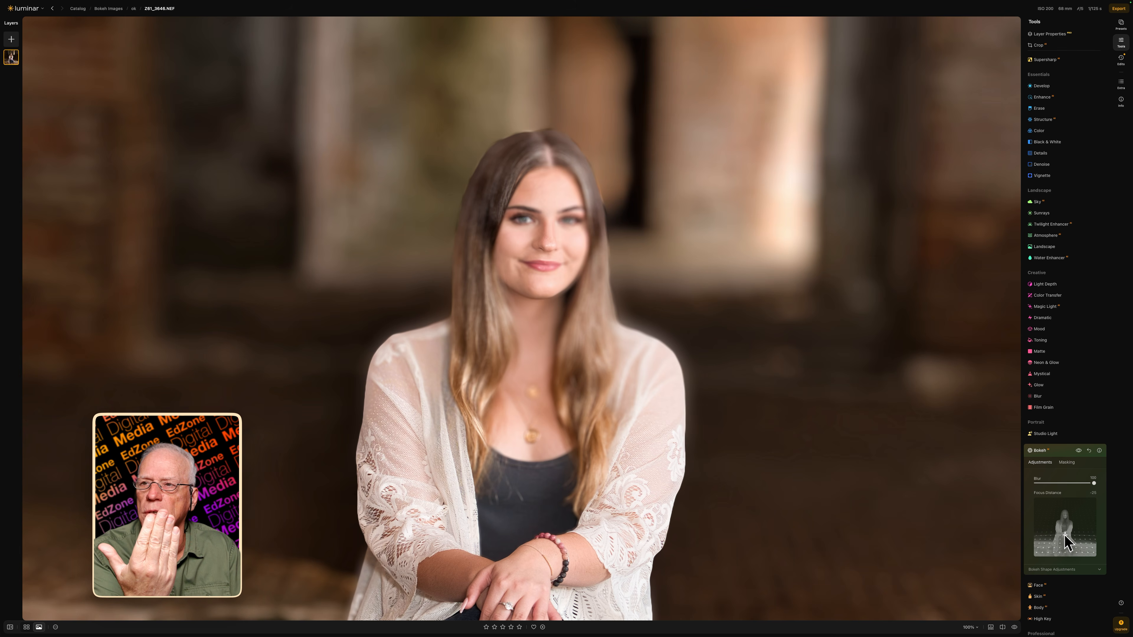
{"action": "left_click_drag", "start_coordinate": [1063, 535], "coordinate": [1066, 532]}
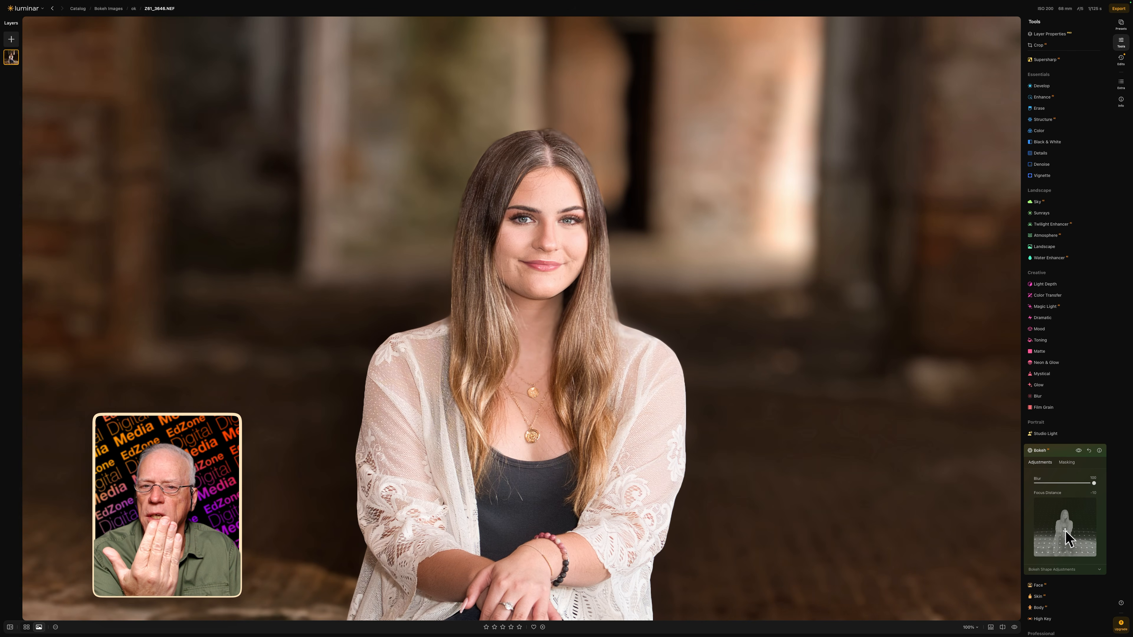
{"action": "left_click_drag", "start_coordinate": [1065, 532], "coordinate": [1066, 530]}
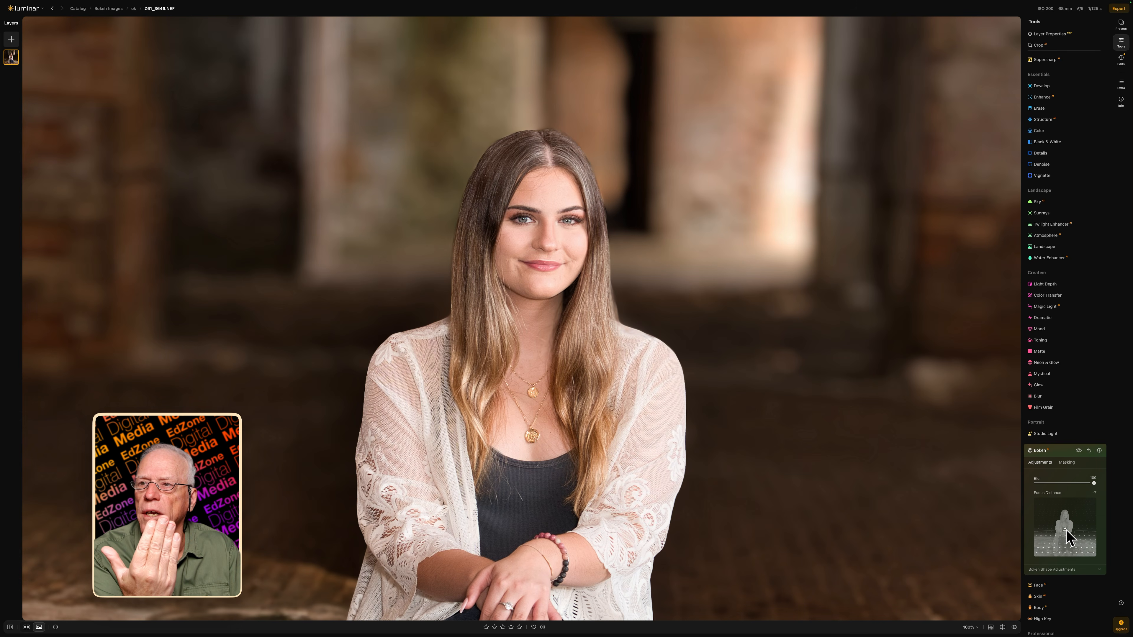
{"action": "left_click_drag", "start_coordinate": [1066, 530], "coordinate": [1067, 530]}
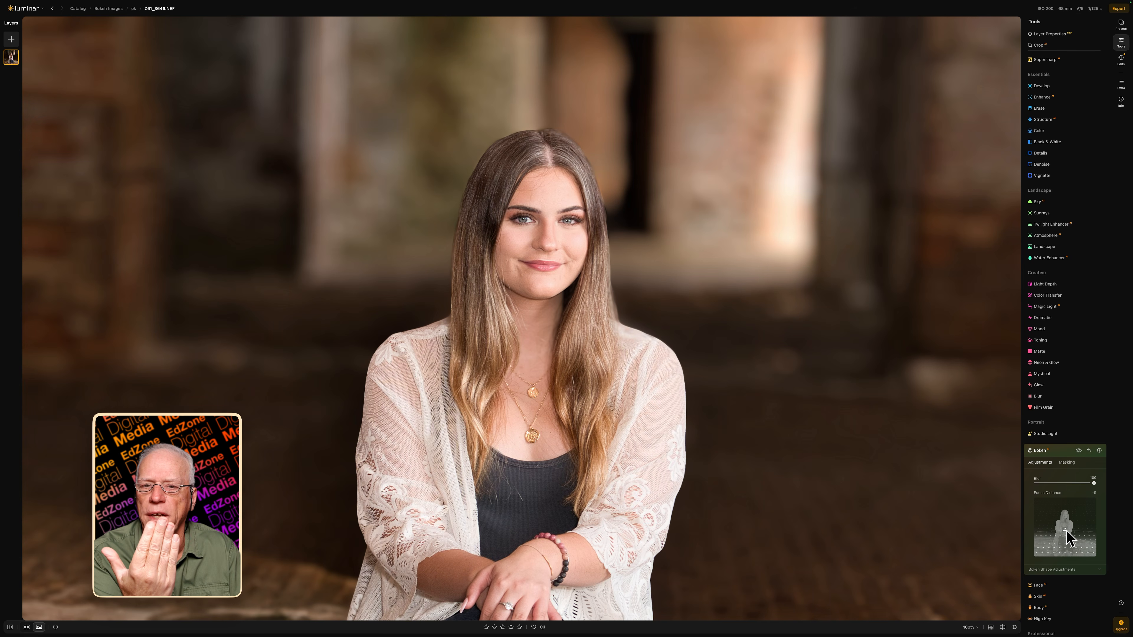
{"action": "left_click_drag", "start_coordinate": [1066, 530], "coordinate": [1066, 530]}
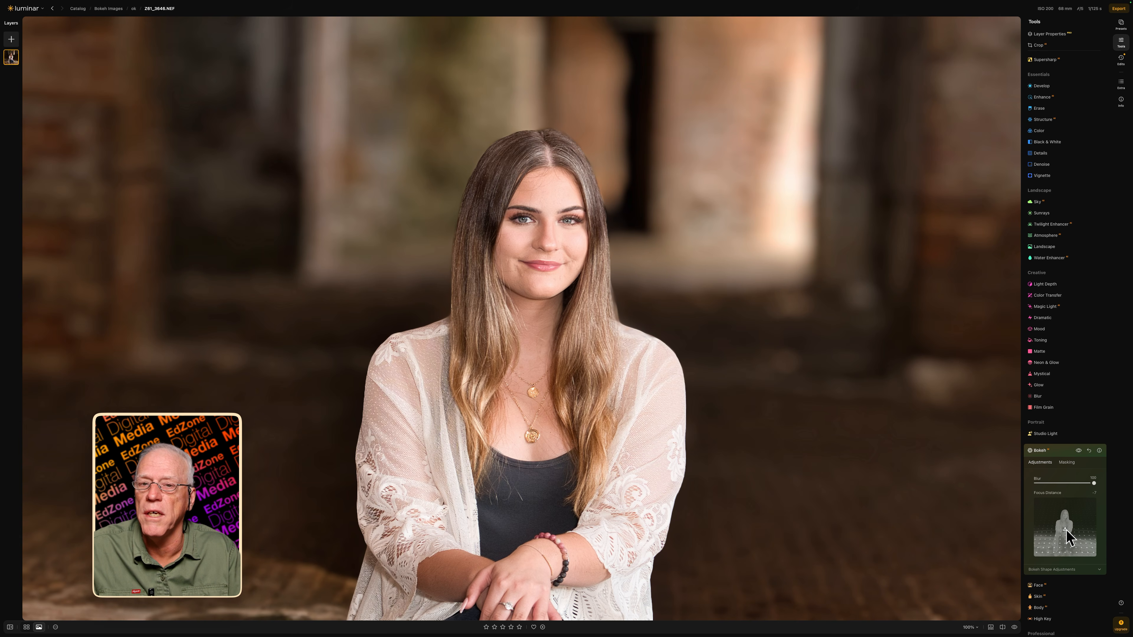
{"action": "left_click_drag", "start_coordinate": [1067, 529], "coordinate": [1067, 527]}
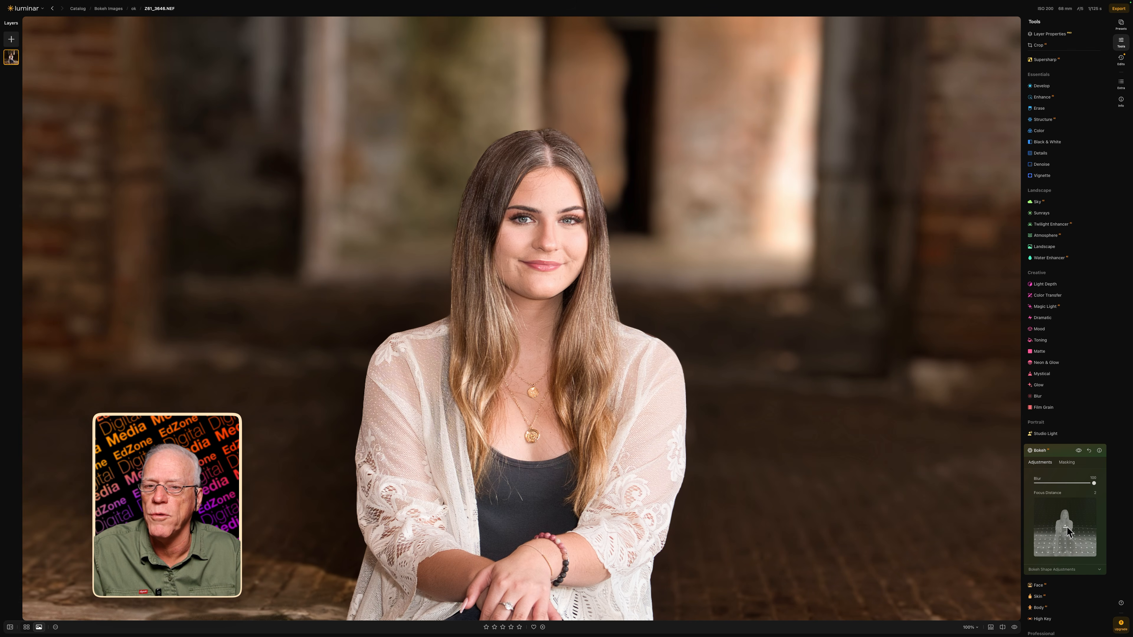
{"action": "left_click_drag", "start_coordinate": [1066, 526], "coordinate": [1066, 523]}
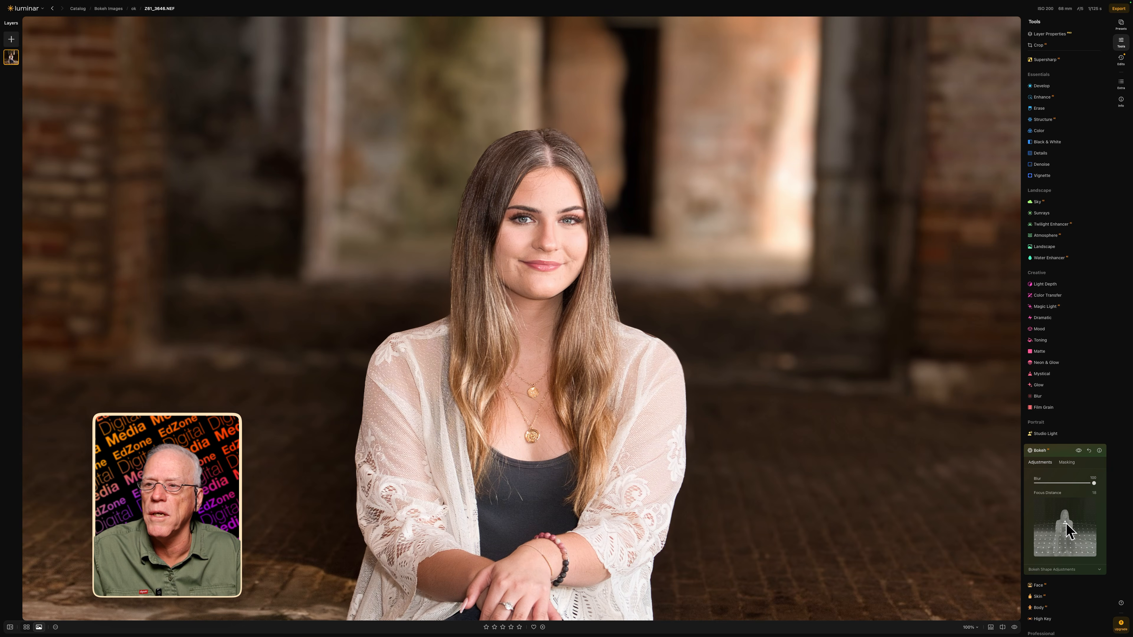
Compare the whole portrait with and without the Bokeh AI effect, leaving the effect on
{"action": "double_click", "coordinate": [721, 435]}
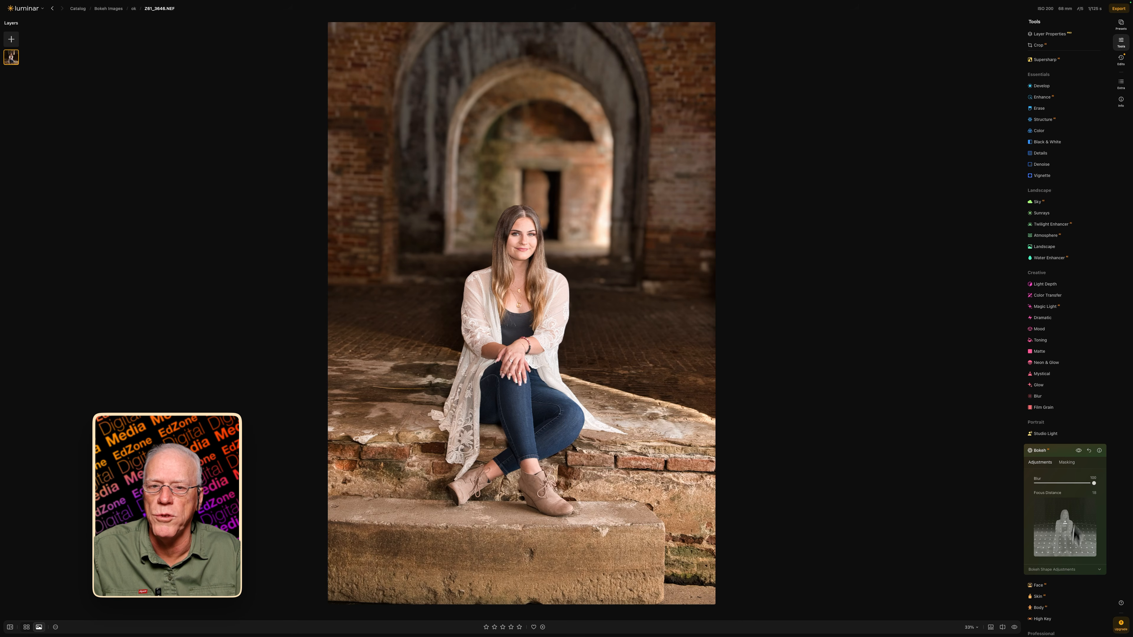
{"action": "left_click", "coordinate": [1079, 450]}
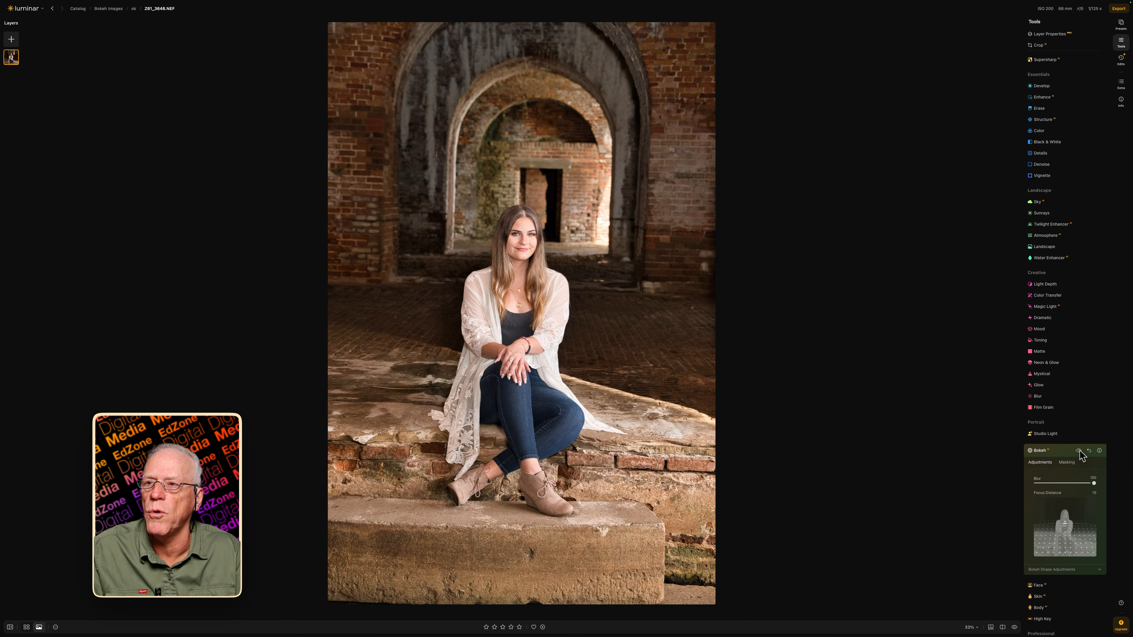
{"action": "left_click", "coordinate": [1079, 451]}
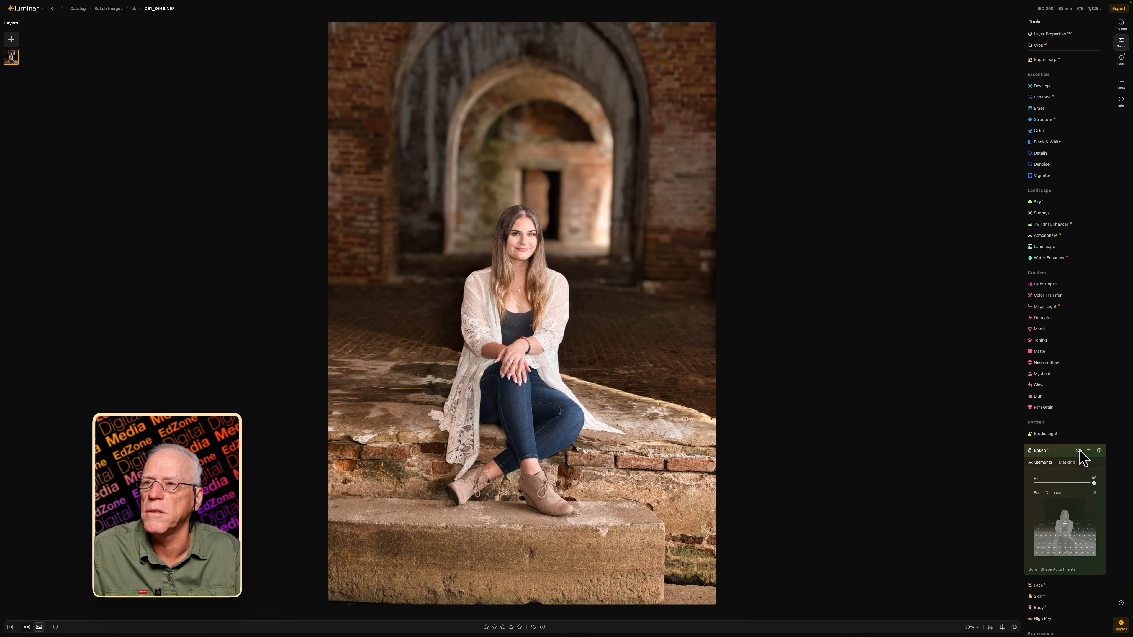
{"action": "left_click", "coordinate": [1079, 451]}
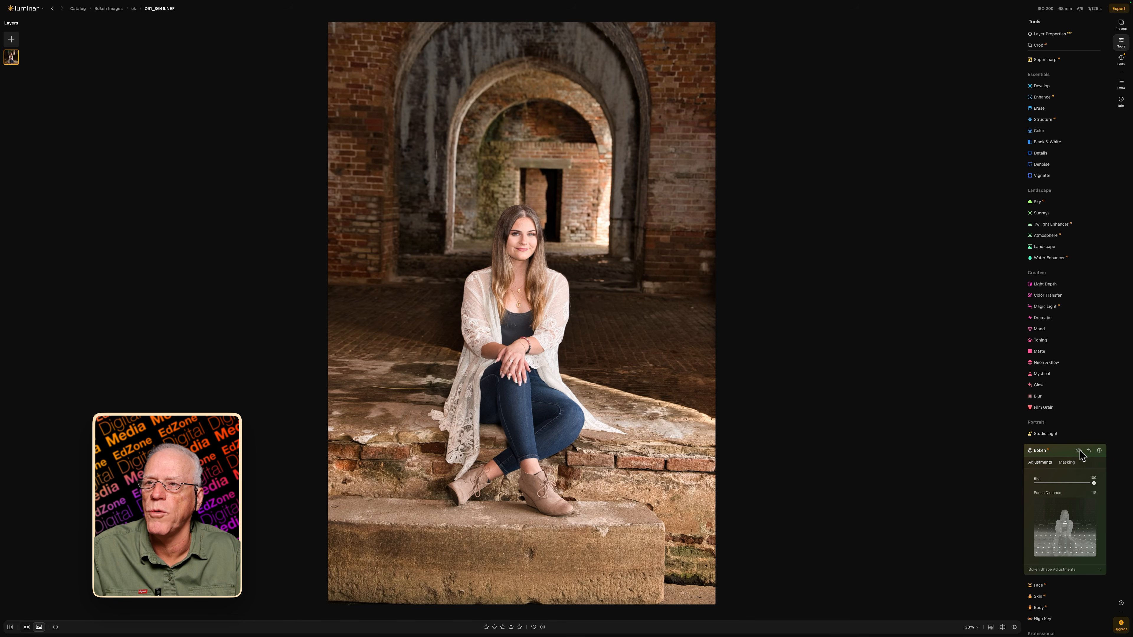
{"action": "left_click", "coordinate": [1079, 450]}
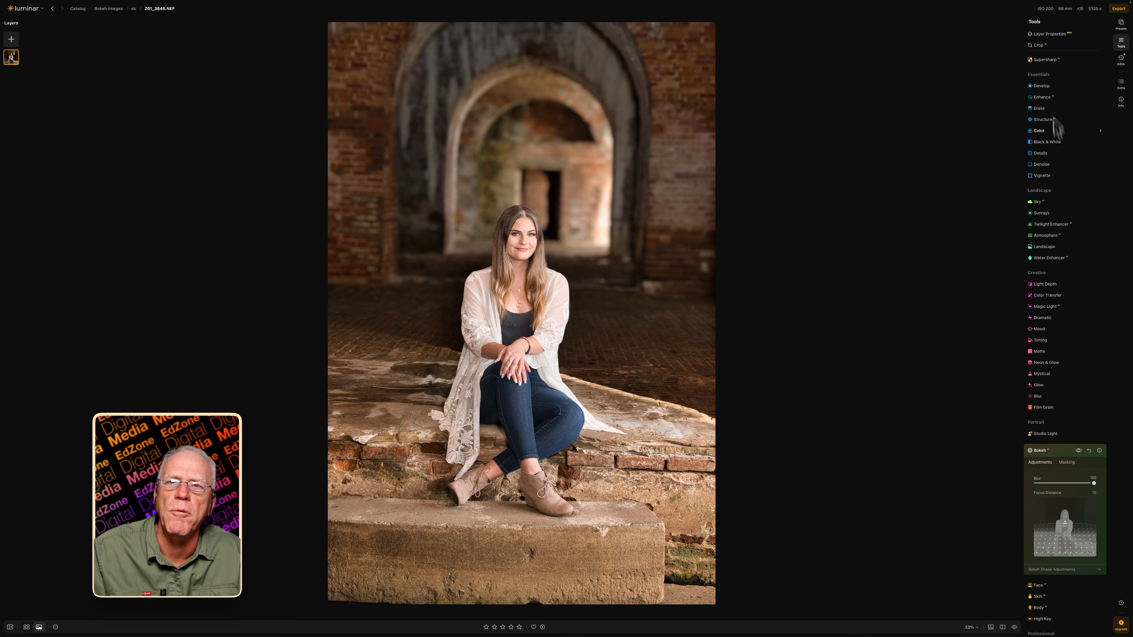
Crop the portrait tighter around the seated woman at the original ratio, rotate it slightly to straighten it, and apply the crop
{"action": "left_click", "coordinate": [1038, 46]}
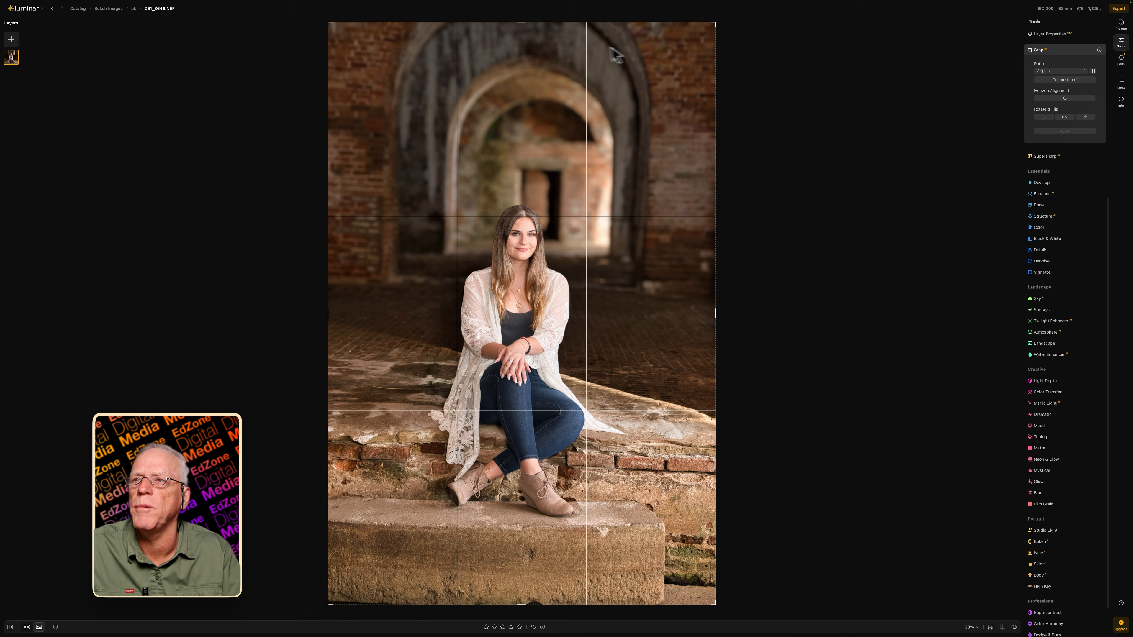
{"action": "left_click_drag", "start_coordinate": [526, 30], "coordinate": [542, 176]}
{"action": "left_click_drag", "start_coordinate": [542, 273], "coordinate": [547, 308]}
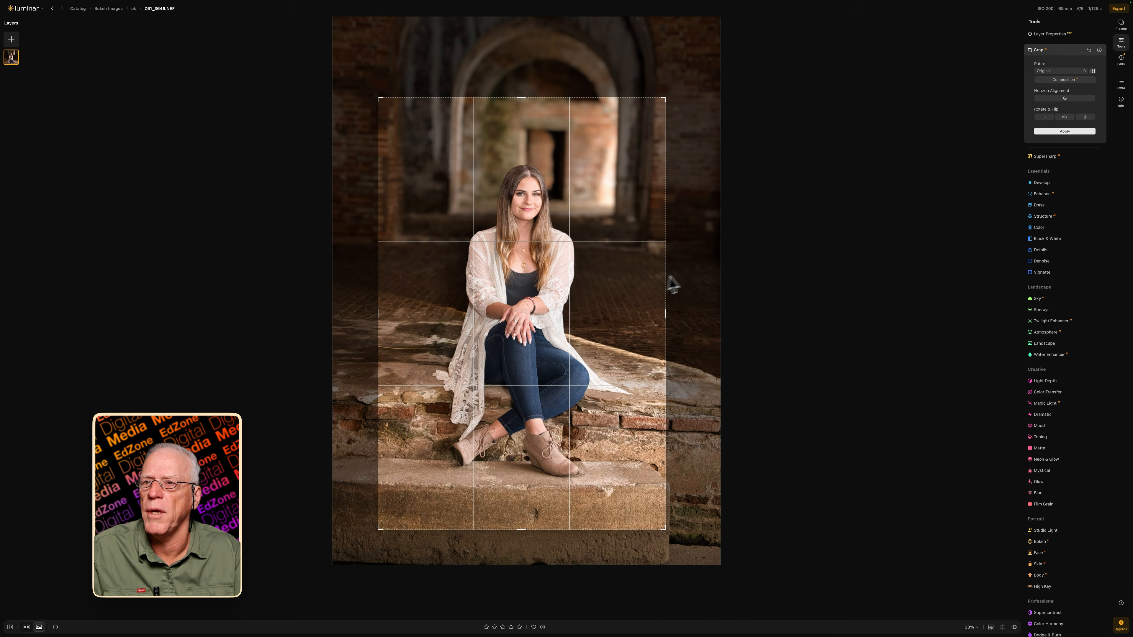
{"action": "left_click_drag", "start_coordinate": [688, 268], "coordinate": [689, 266]}
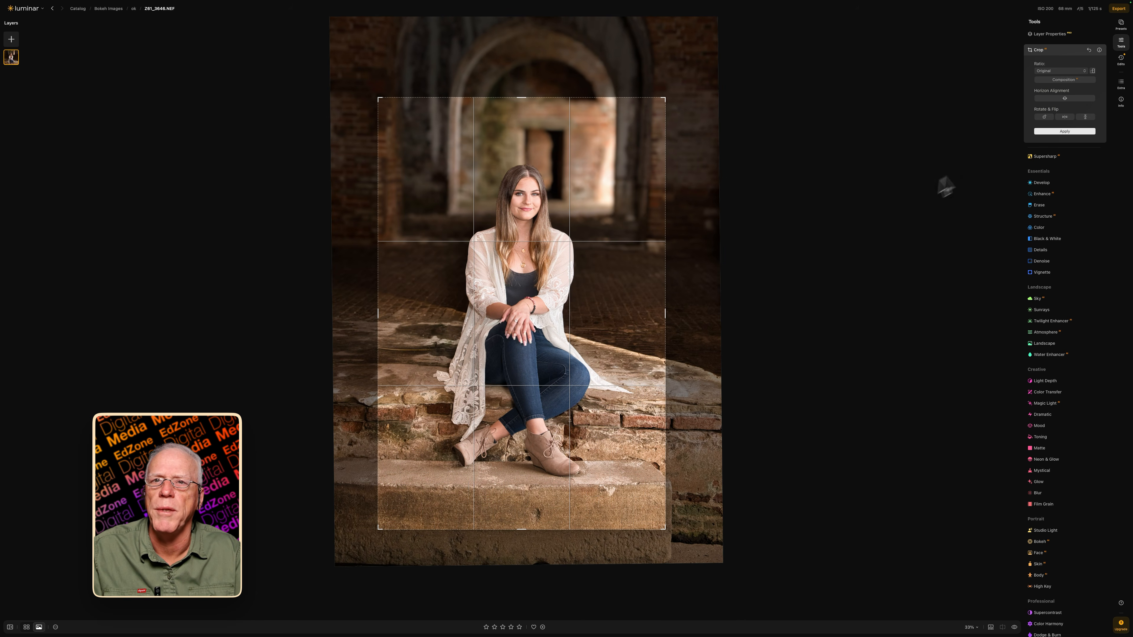
{"action": "left_click", "coordinate": [1059, 132]}
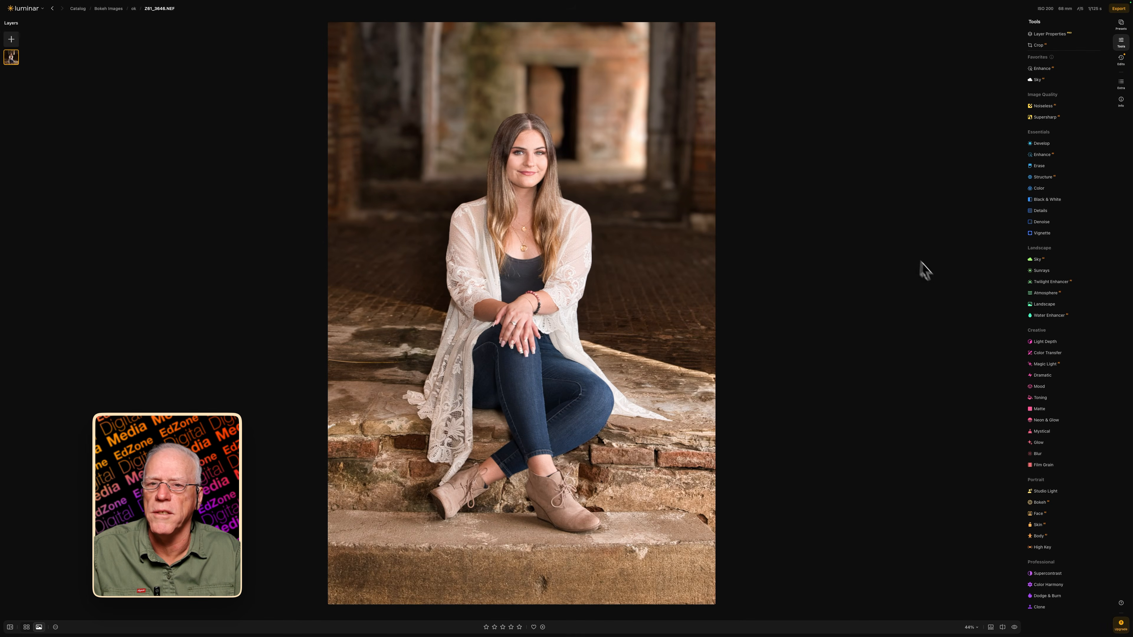
Compare the cropped portrait with its unedited original, leaving the edits on
{"action": "left_click", "coordinate": [1014, 627]}
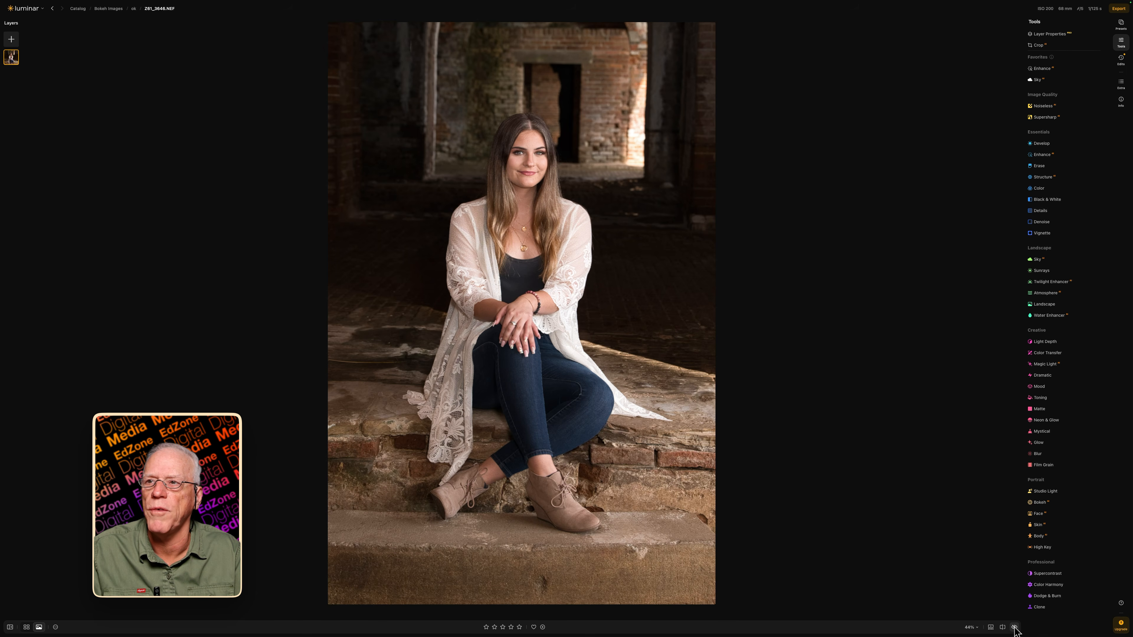
{"action": "left_click", "coordinate": [1014, 627]}
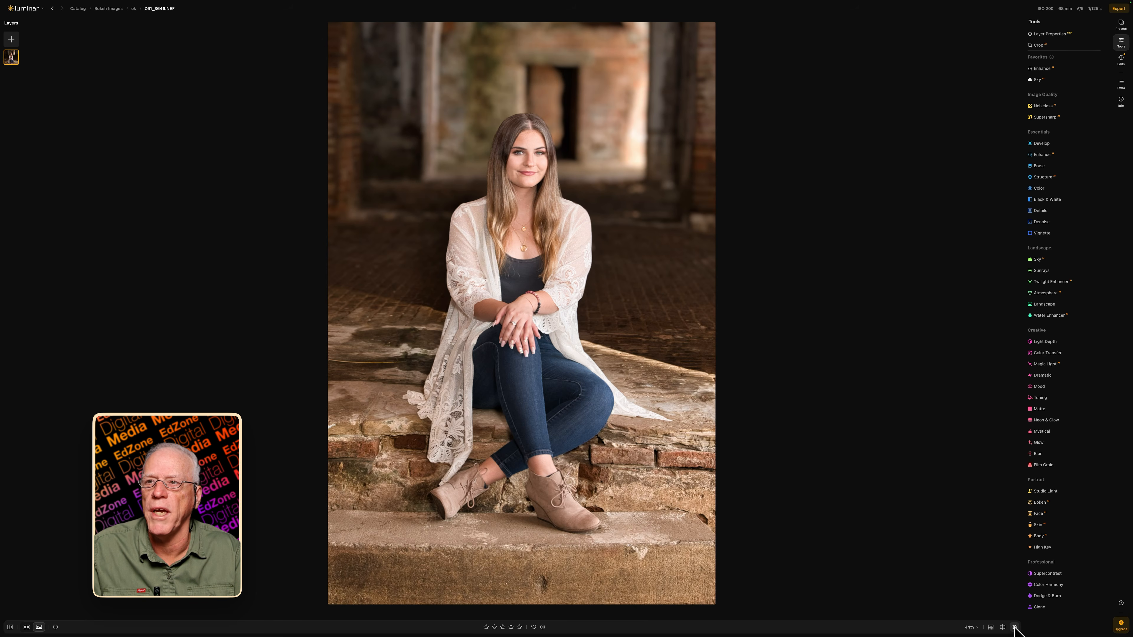
{"action": "left_click", "coordinate": [1015, 628]}
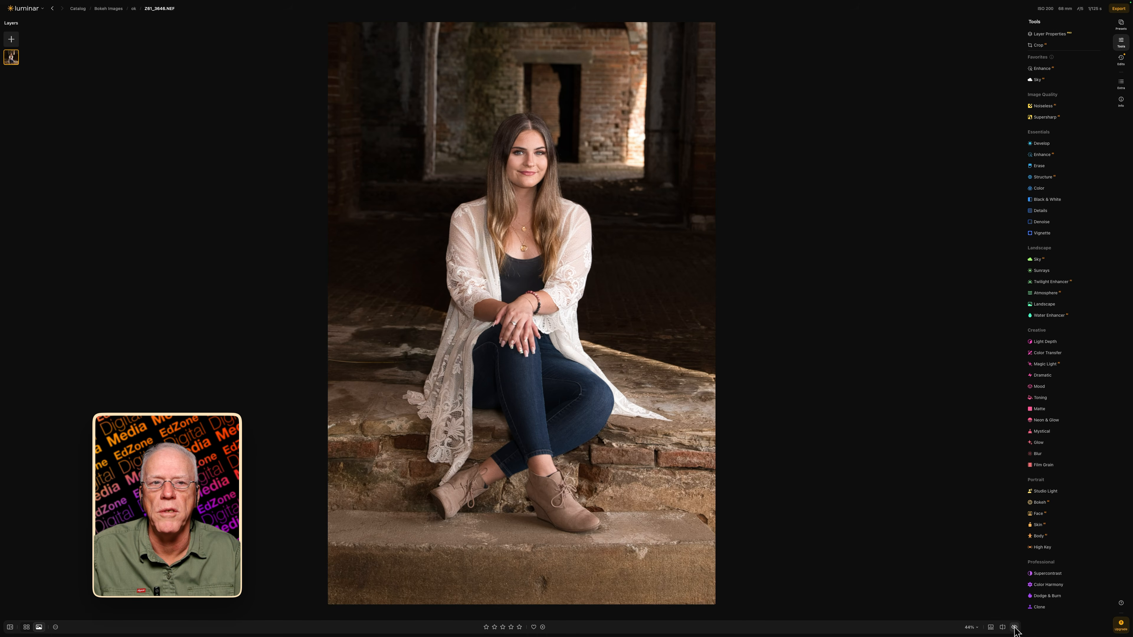
{"action": "left_click", "coordinate": [1014, 627]}
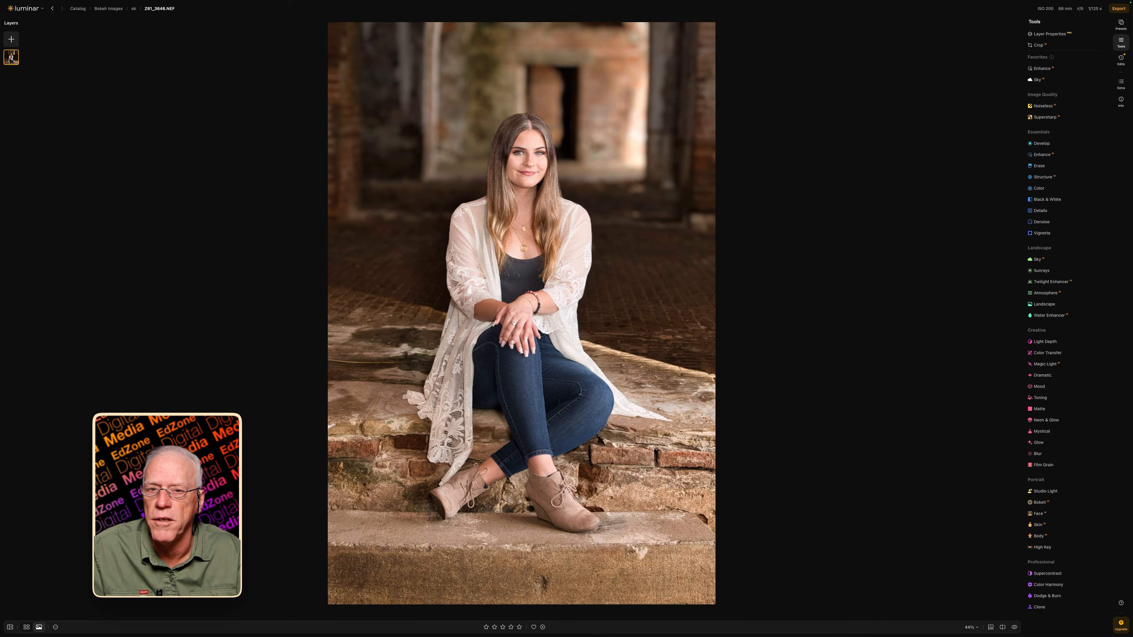
Add a Gaussian Blur with Amount about 15, masked by a linear gradient rising from the portrait's bottom edge over the stone ledge
{"action": "left_click", "coordinate": [1038, 454]}
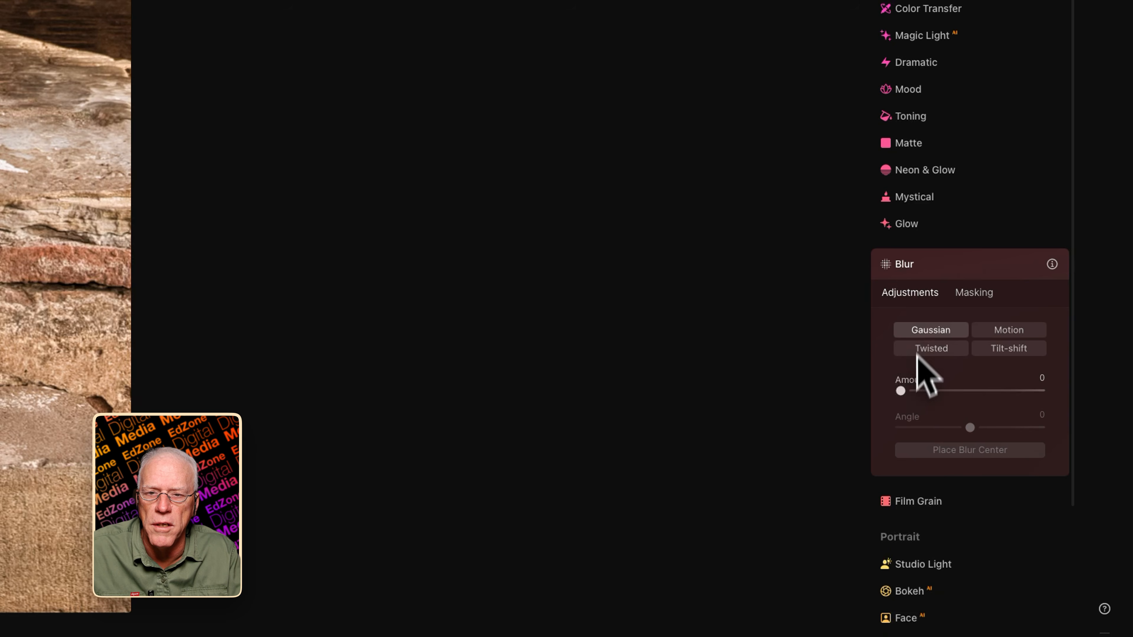
{"action": "left_click_drag", "start_coordinate": [900, 391], "coordinate": [952, 391]}
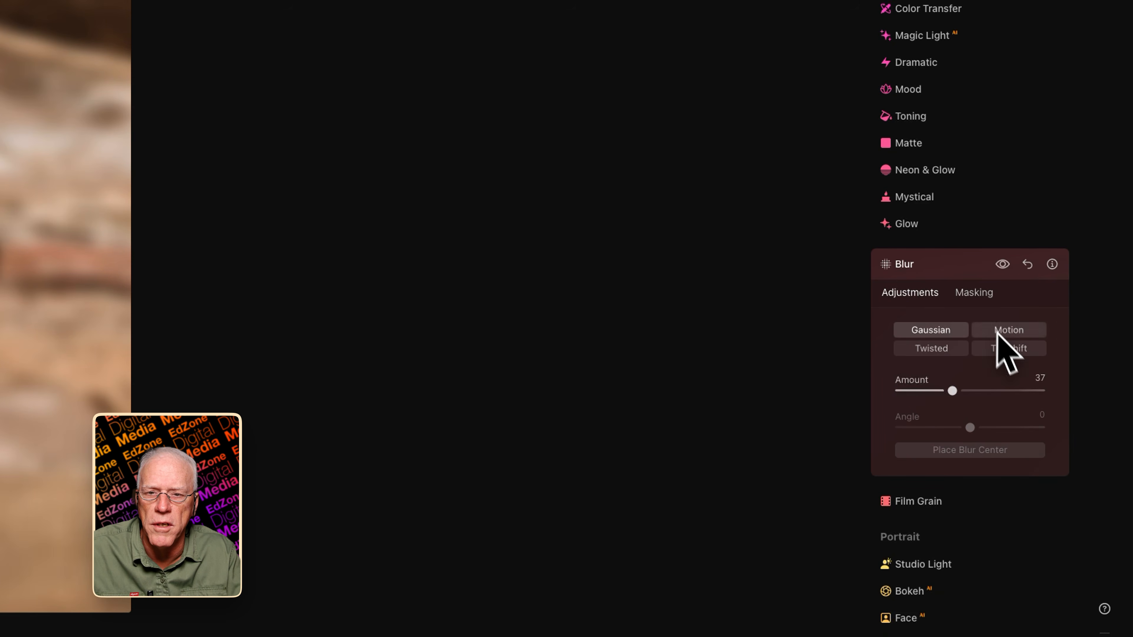
{"action": "left_click", "coordinate": [974, 294]}
{"action": "left_click", "coordinate": [934, 347]}
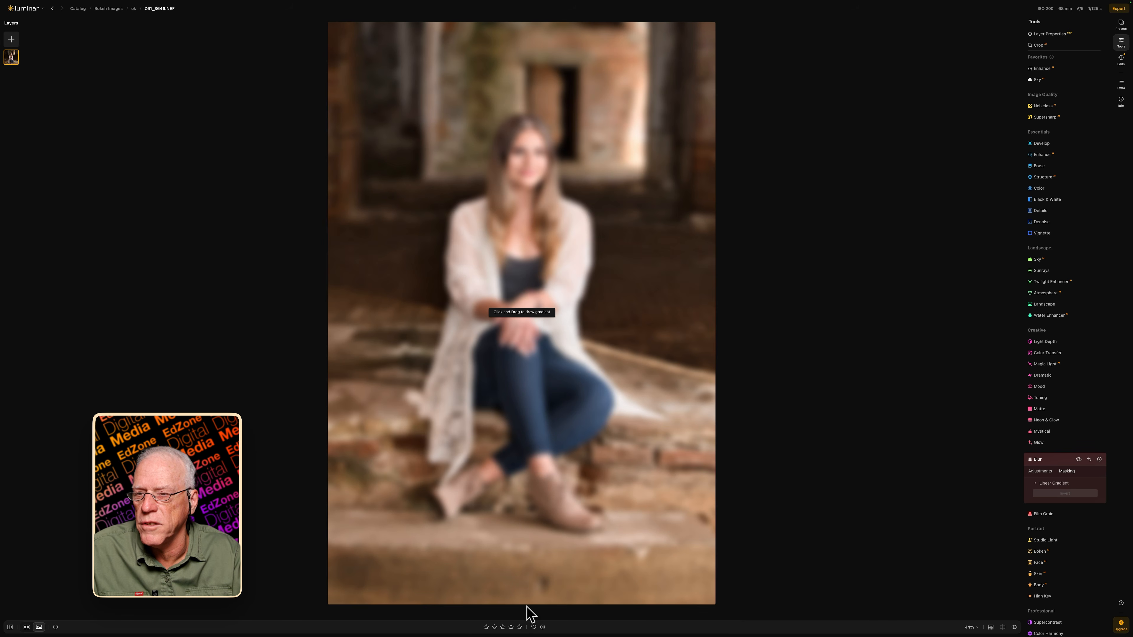
{"action": "left_click_drag", "start_coordinate": [526, 607], "coordinate": [527, 518]}
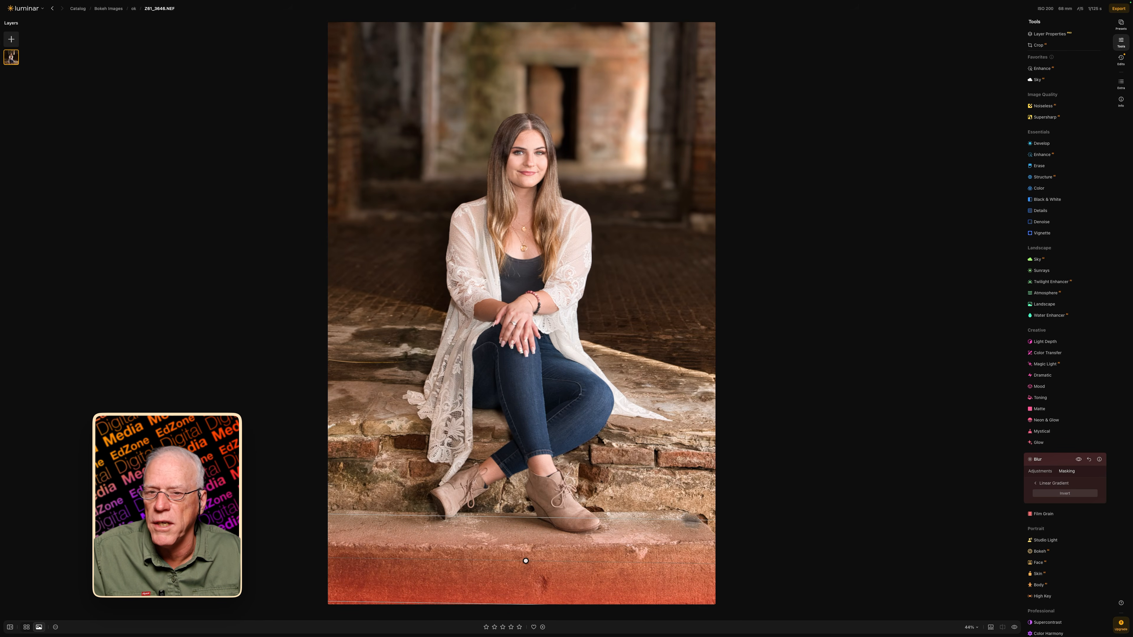
{"action": "left_click", "coordinate": [1040, 471]}
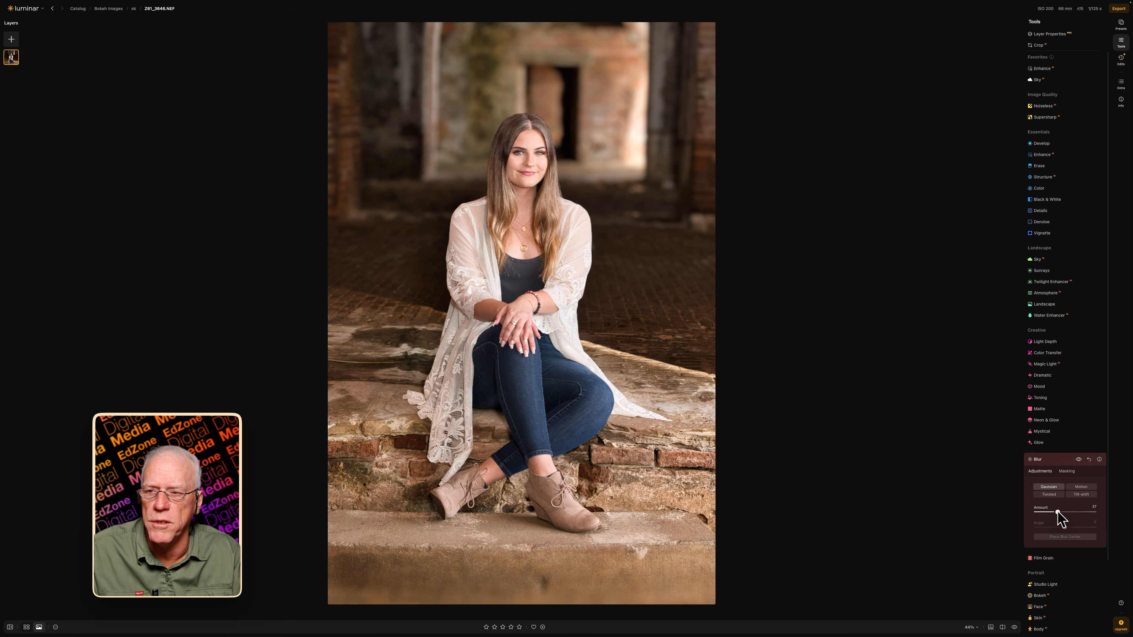
{"action": "mouse_move", "coordinate": [1058, 512]}
{"action": "left_mouse_down"}
{"action": "mouse_move", "coordinate": [1088, 514]}
{"action": "mouse_move", "coordinate": [1047, 516]}
{"action": "left_mouse_up"}
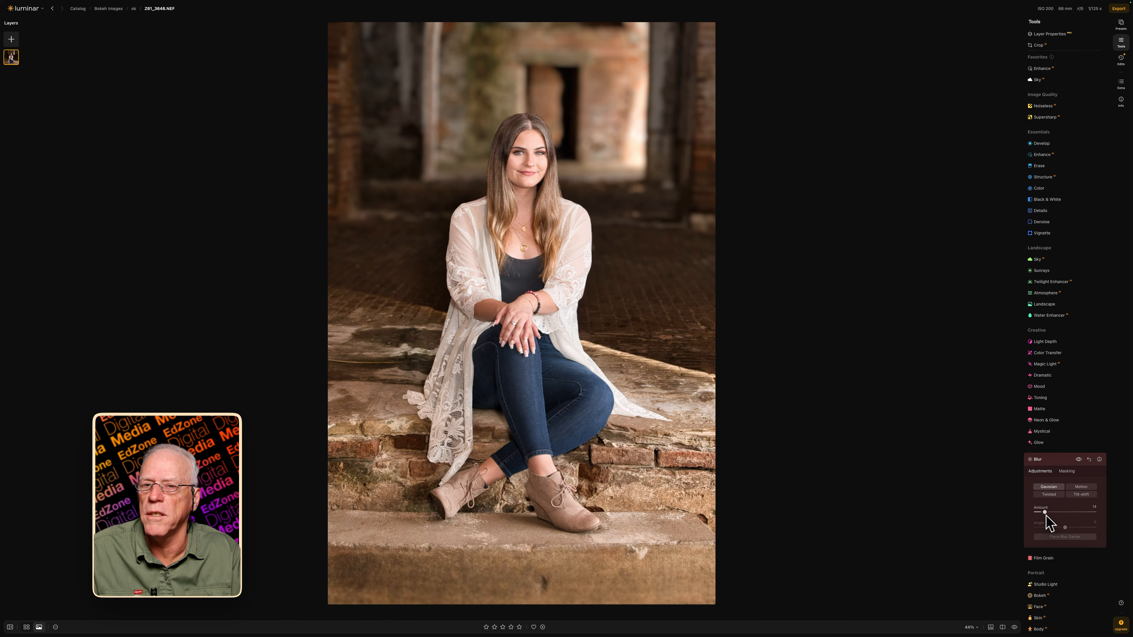
Compare the finished portrait, including the blurred foreground ledge, with its unedited original
{"action": "left_click", "coordinate": [1014, 627]}
{"action": "left_click", "coordinate": [1014, 627]}
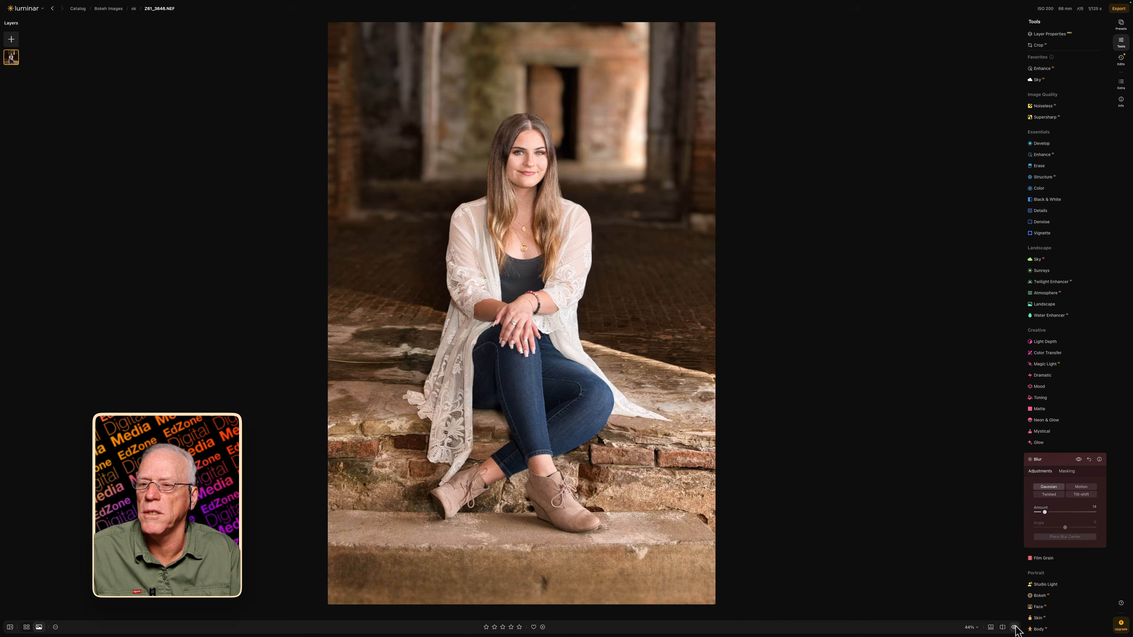
{"action": "left_click", "coordinate": [1014, 627]}
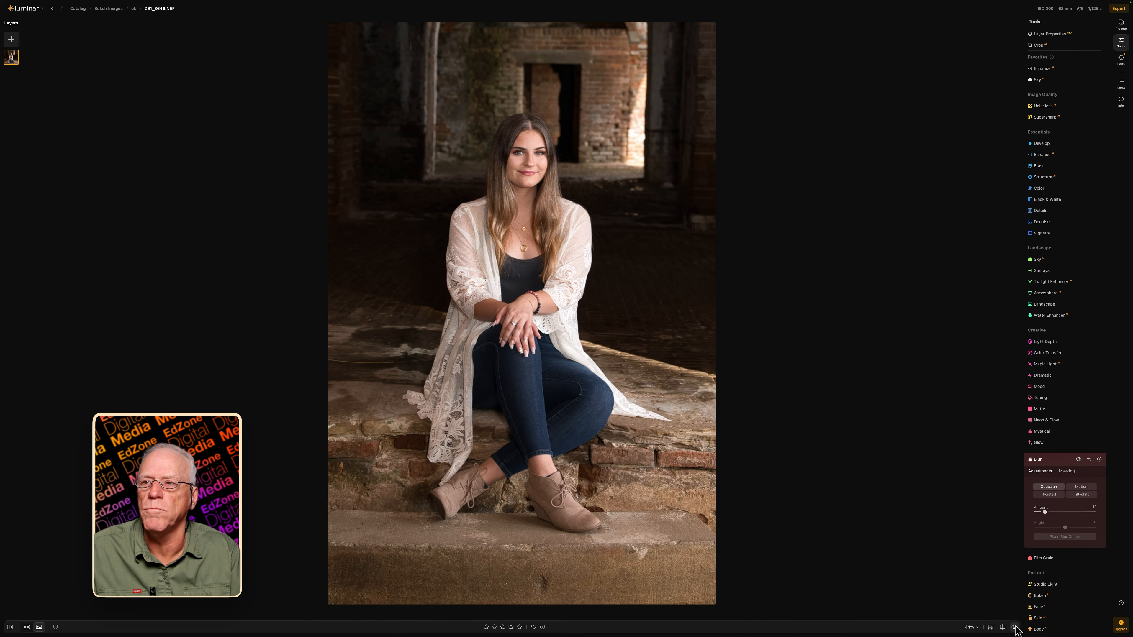
{"action": "left_click", "coordinate": [1015, 627]}
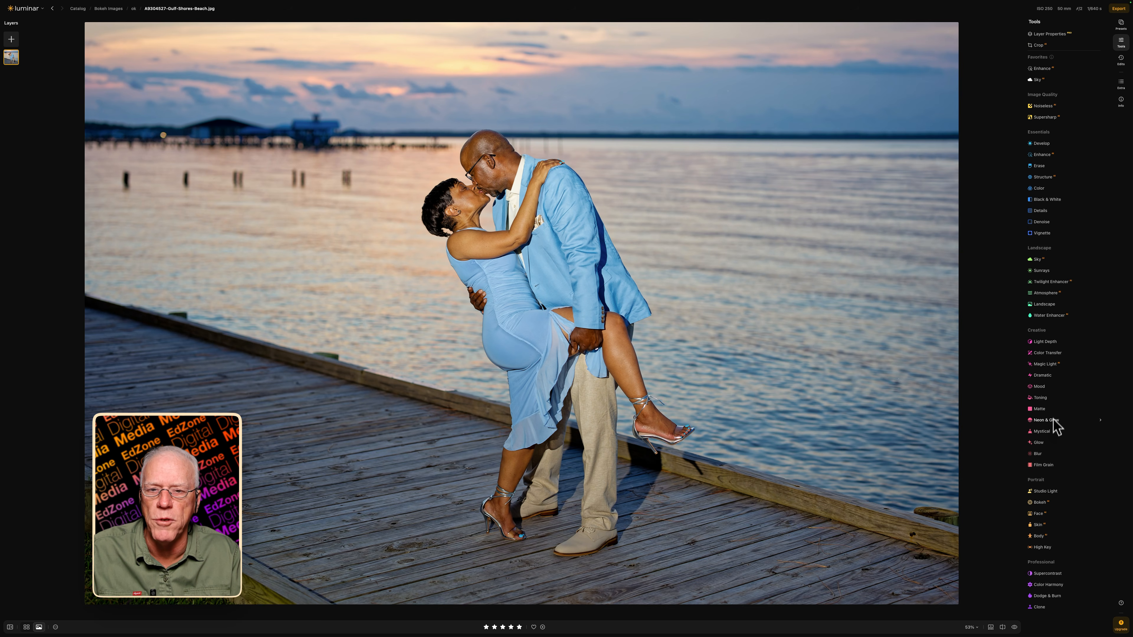
Add Bokeh AI with Blur 100 to the beach couple photo and try a slightly nearer focus distance
{"action": "left_click", "coordinate": [1039, 503]}
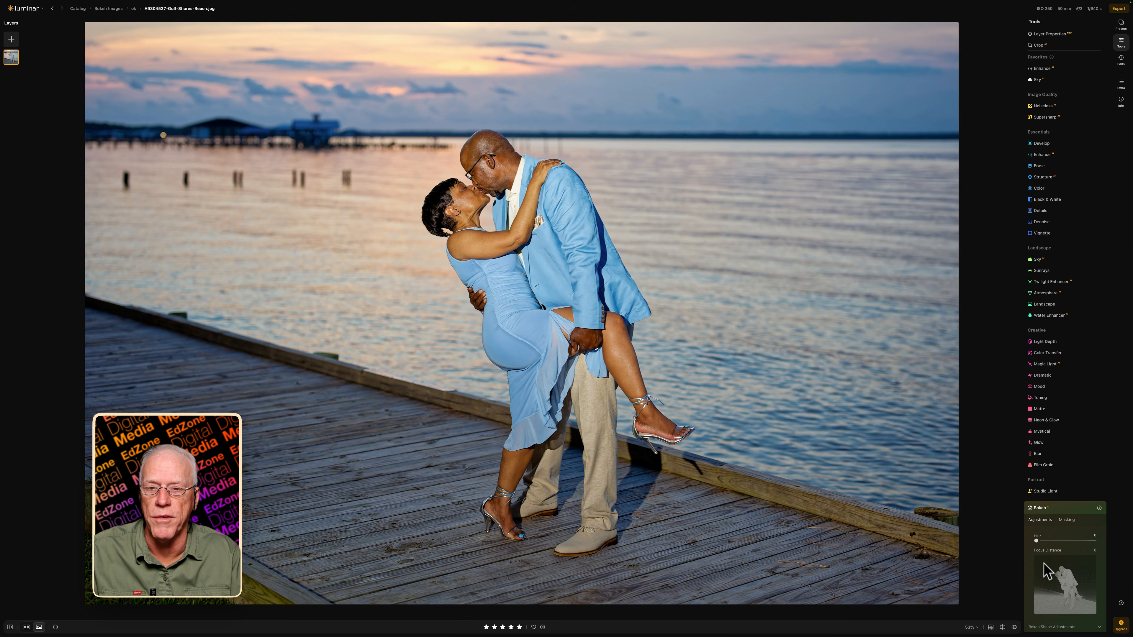
{"action": "left_click_drag", "start_coordinate": [1035, 542], "coordinate": [1101, 541]}
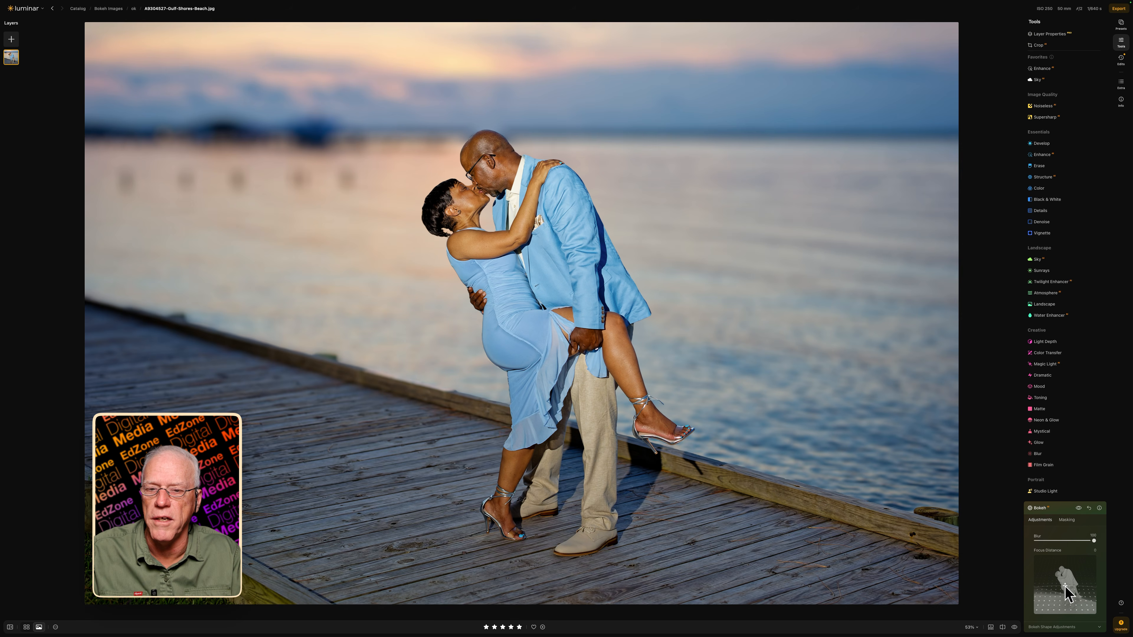
{"action": "left_click_drag", "start_coordinate": [1065, 587], "coordinate": [1067, 591]}
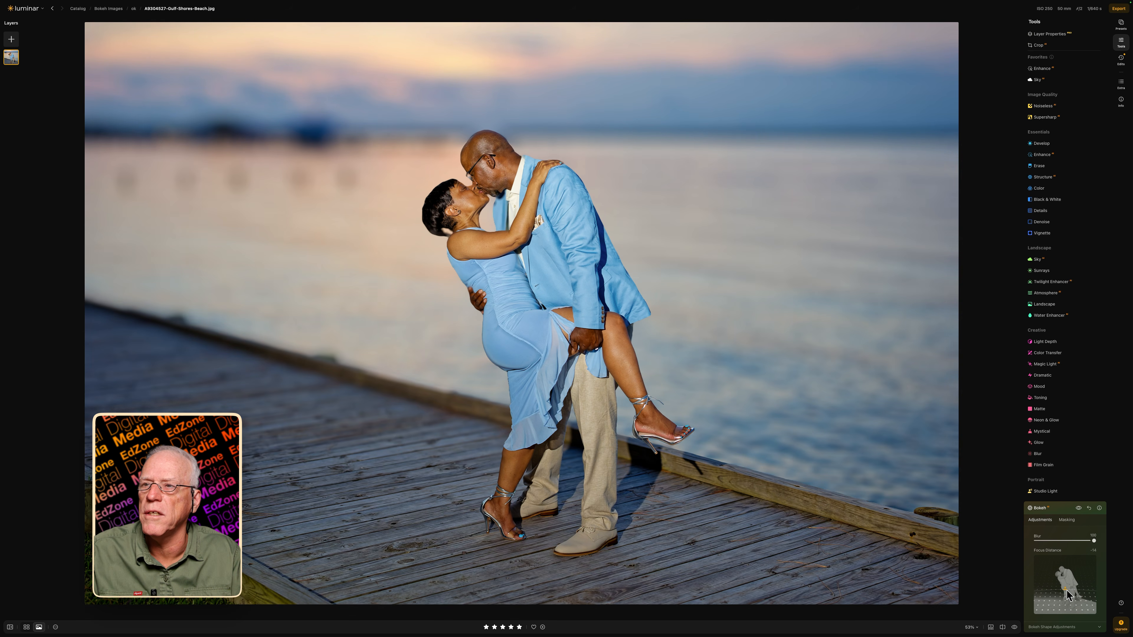
Inspect the couple up close and move the Bokeh focus distance back in small increments to near the default, keeping the woman's head sharp
{"action": "double_click", "coordinate": [503, 214]}
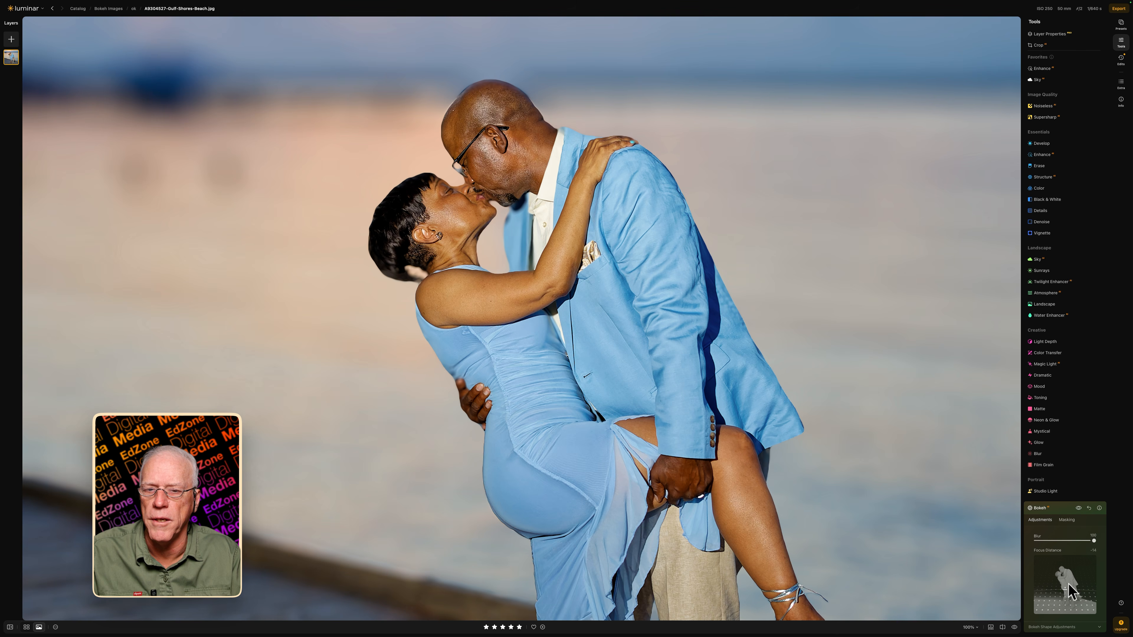
{"action": "left_click_drag", "start_coordinate": [1065, 590], "coordinate": [1065, 587]}
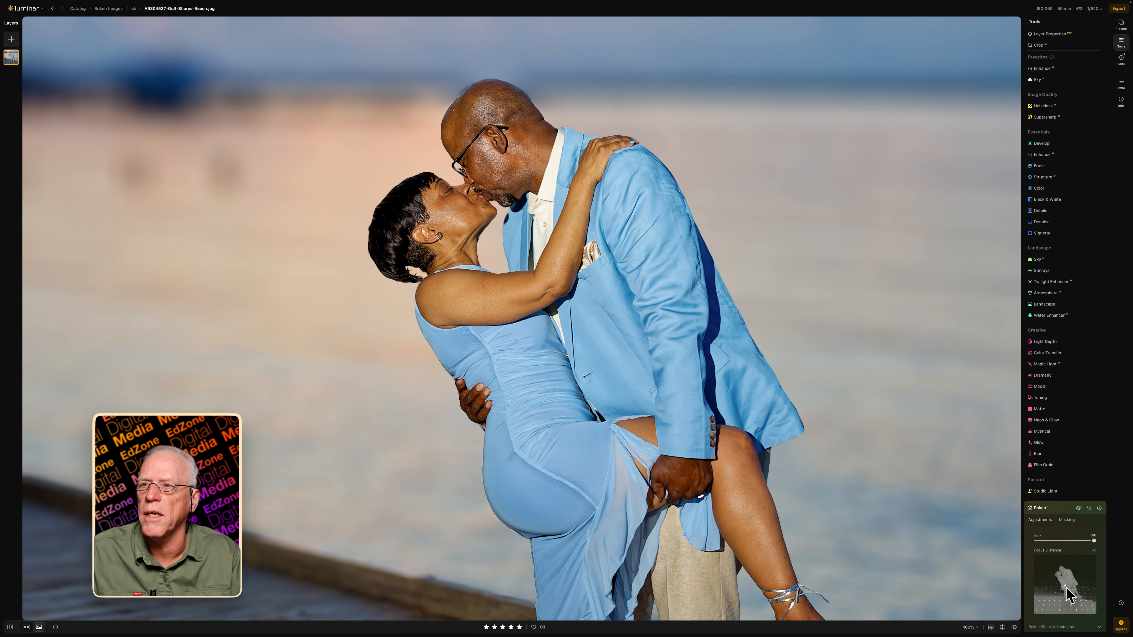
{"action": "left_click_drag", "start_coordinate": [1065, 588], "coordinate": [1067, 585]}
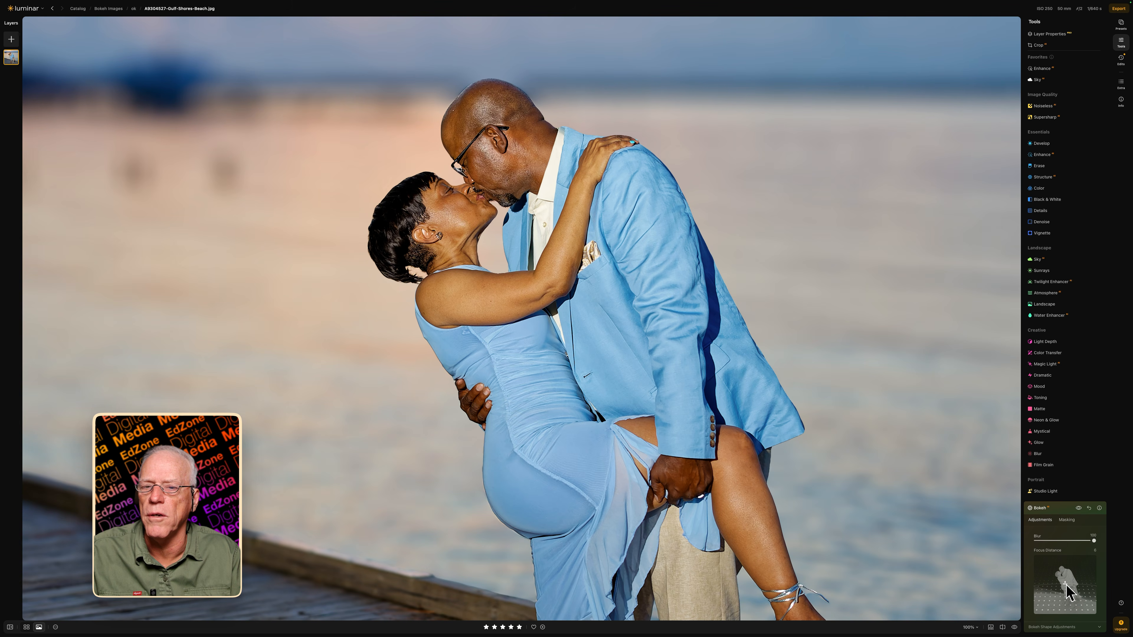
{"action": "left_click_drag", "start_coordinate": [1066, 585], "coordinate": [1066, 586]}
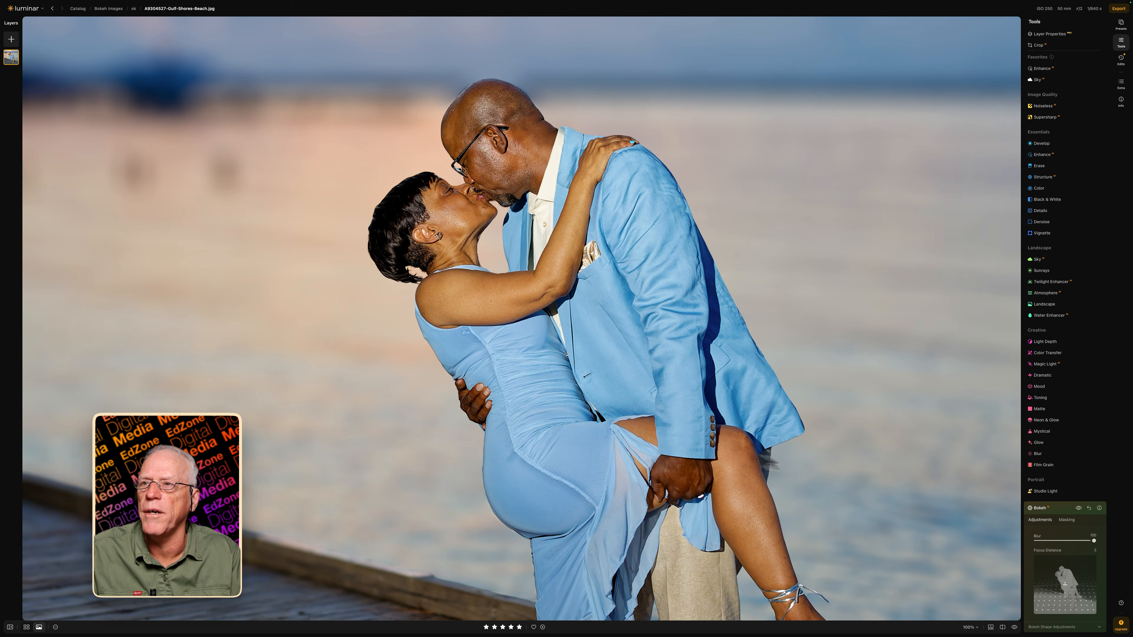
{"action": "double_click", "coordinate": [646, 403]}
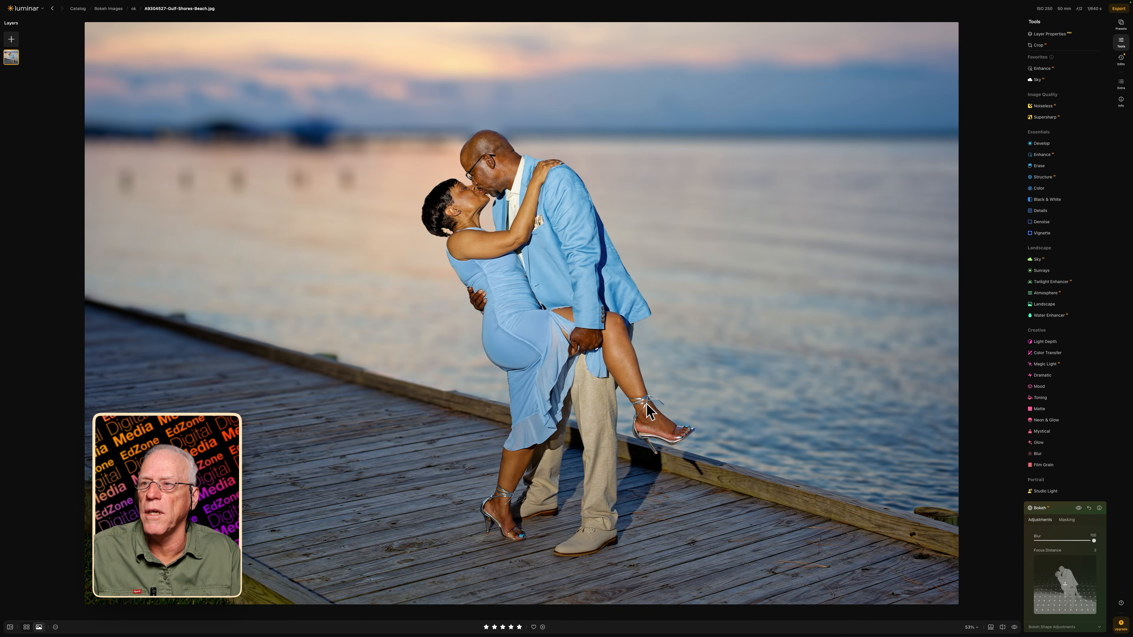
Compare the couple photo with and without Bokeh AI, and reduce its Blur to about 73
{"action": "left_click", "coordinate": [1079, 509]}
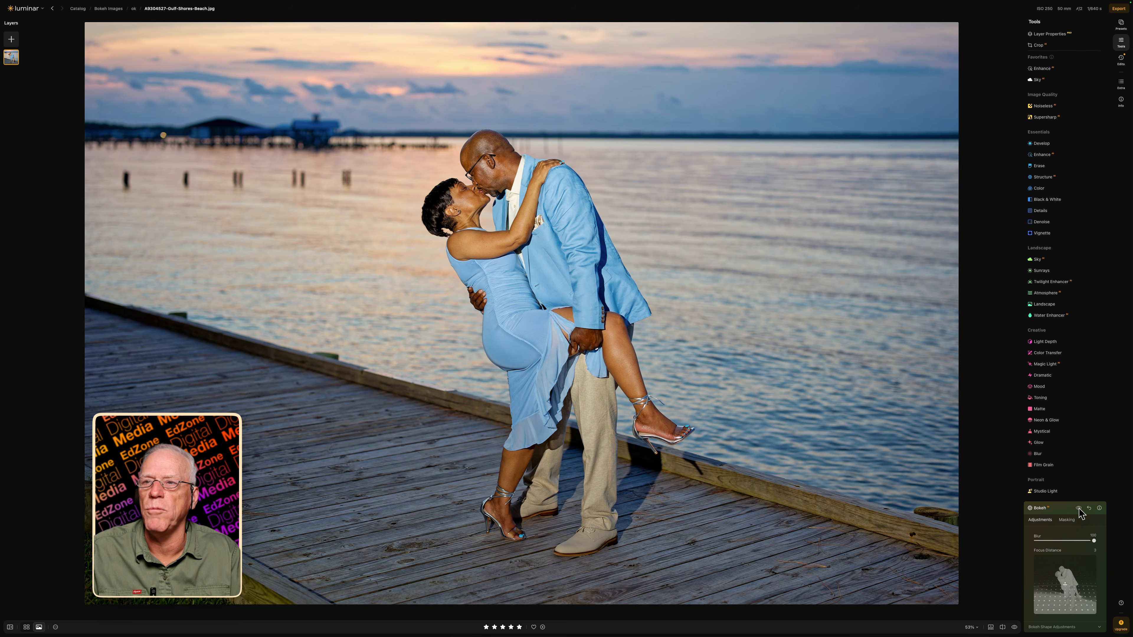
{"action": "left_click", "coordinate": [1079, 509]}
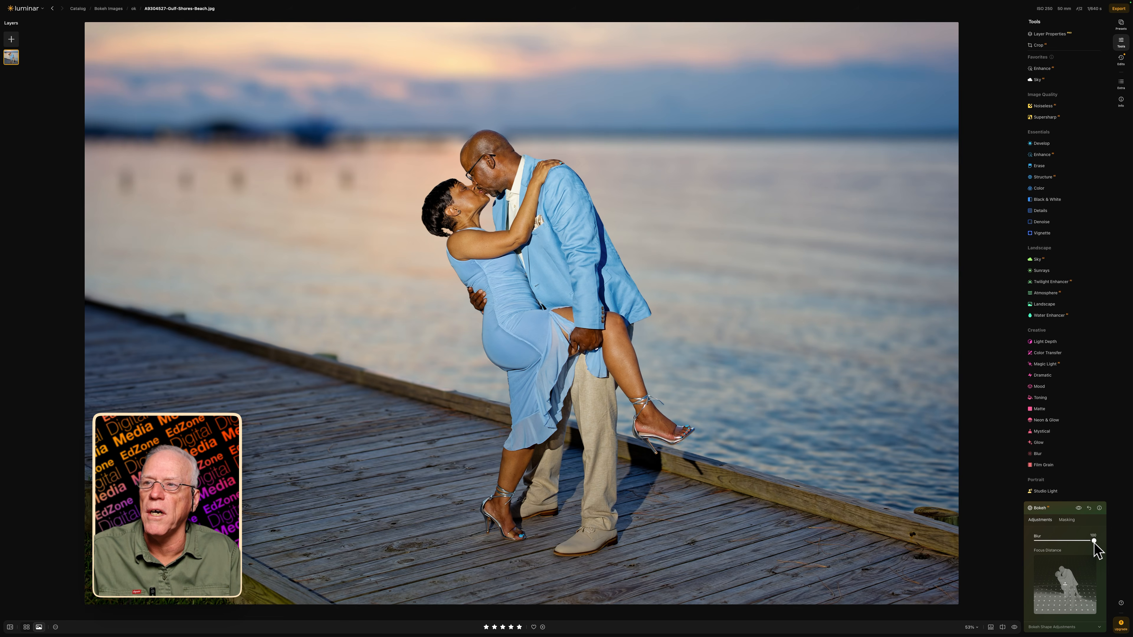
{"action": "mouse_move", "coordinate": [1093, 542]}
{"action": "left_mouse_down"}
{"action": "mouse_move", "coordinate": [1044, 549]}
{"action": "mouse_move", "coordinate": [1079, 550]}
{"action": "left_mouse_up"}
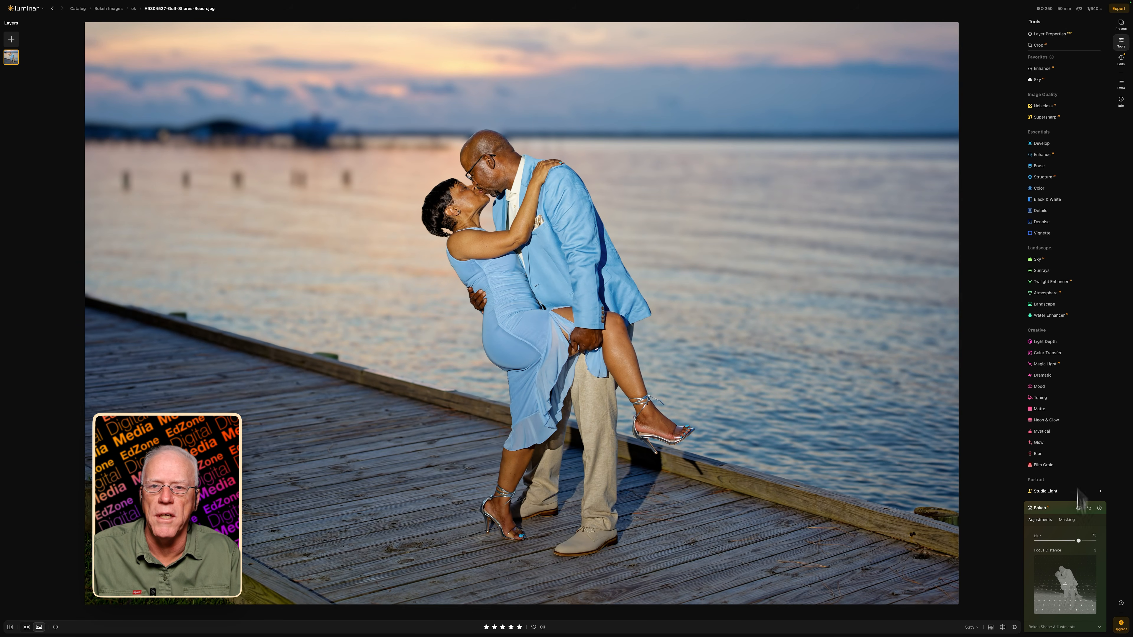
Add Light Depth with Amount about 61 and move its light position nearer so the light falls on the couple and foreground boards
{"action": "left_click", "coordinate": [1046, 342]}
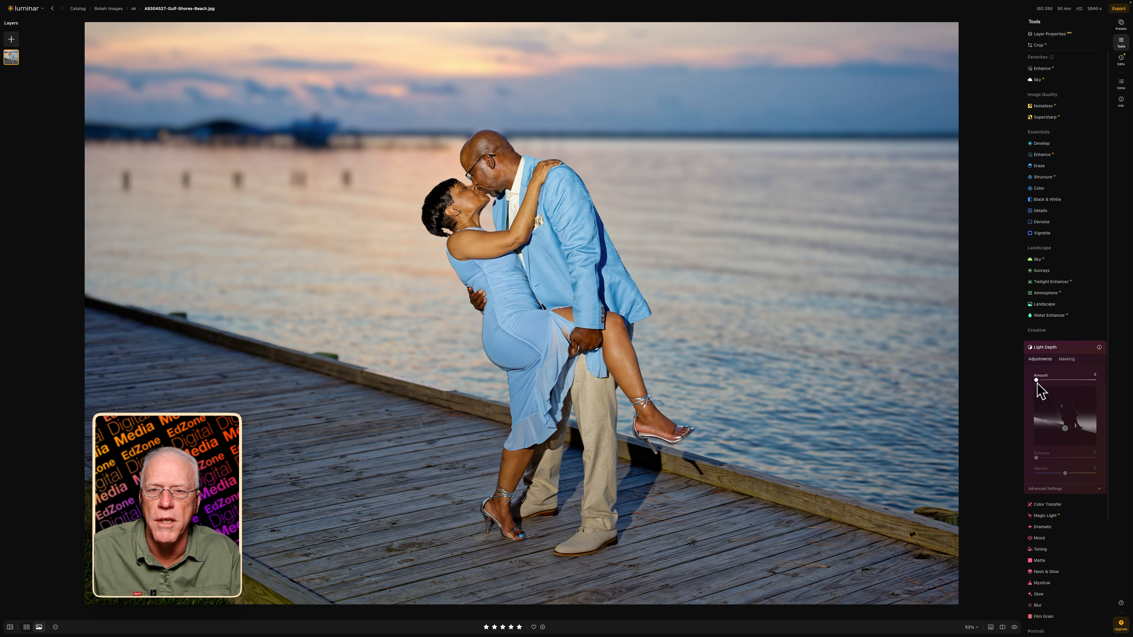
{"action": "left_click_drag", "start_coordinate": [1035, 380], "coordinate": [1069, 381]}
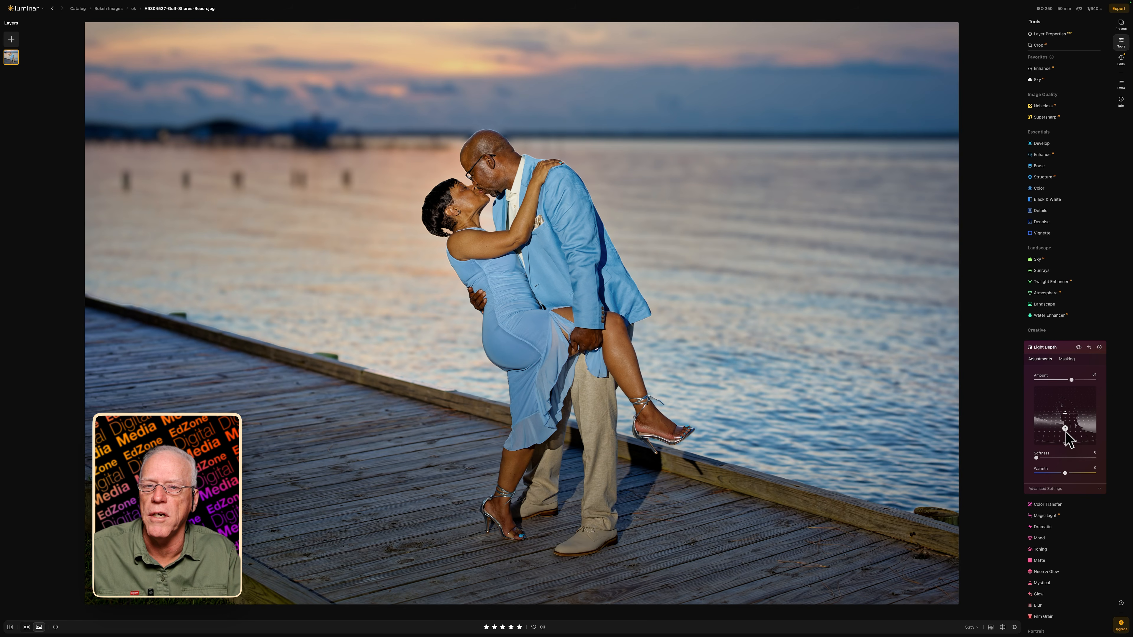
{"action": "left_click_drag", "start_coordinate": [1066, 429], "coordinate": [1067, 415]}
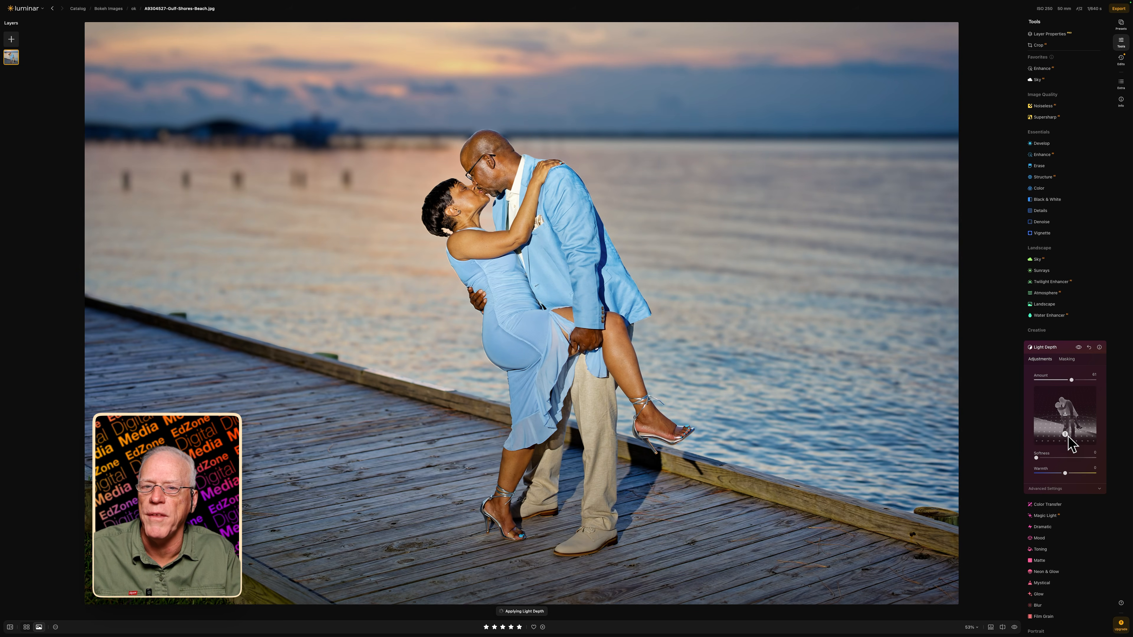
{"action": "left_click_drag", "start_coordinate": [1066, 433], "coordinate": [1066, 438]}
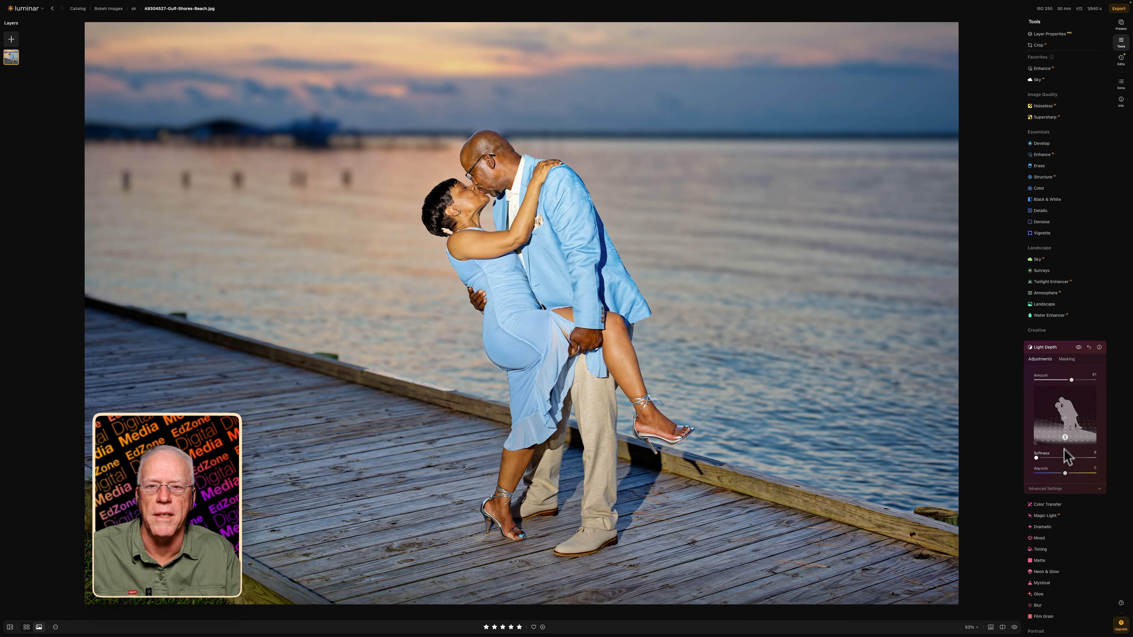
Warm the Light Depth light slightly, reduce its Amount to about 53, and compare the edited photo with the original
{"action": "left_click_drag", "start_coordinate": [1066, 476], "coordinate": [1069, 476]}
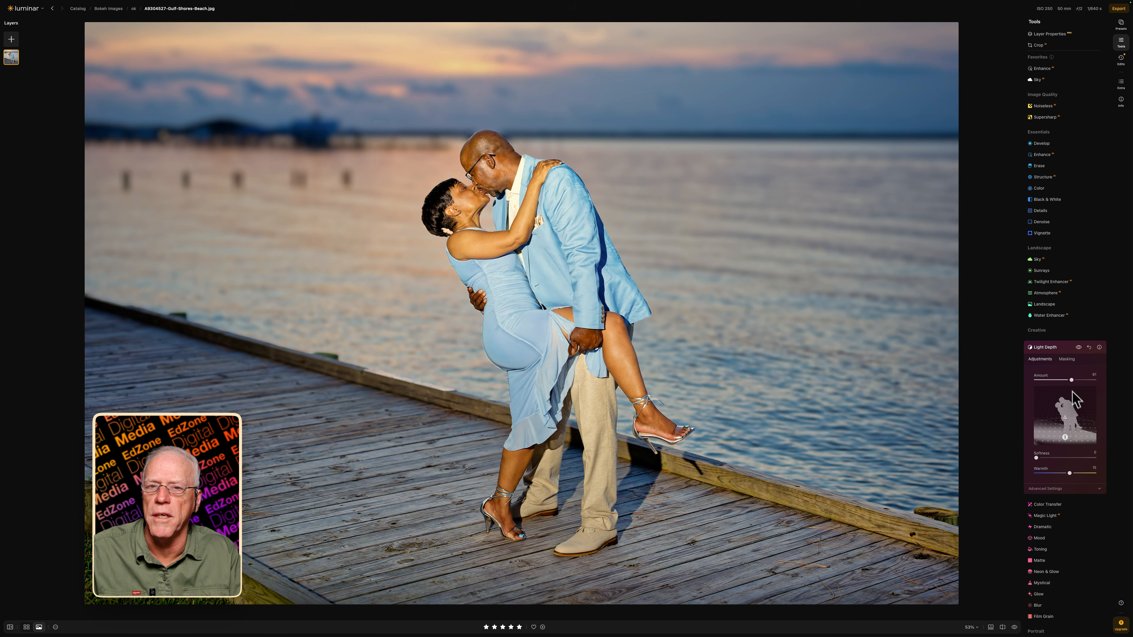
{"action": "mouse_move", "coordinate": [1071, 380]}
{"action": "left_mouse_down"}
{"action": "mouse_move", "coordinate": [1049, 384]}
{"action": "mouse_move", "coordinate": [1067, 384]}
{"action": "left_mouse_up"}
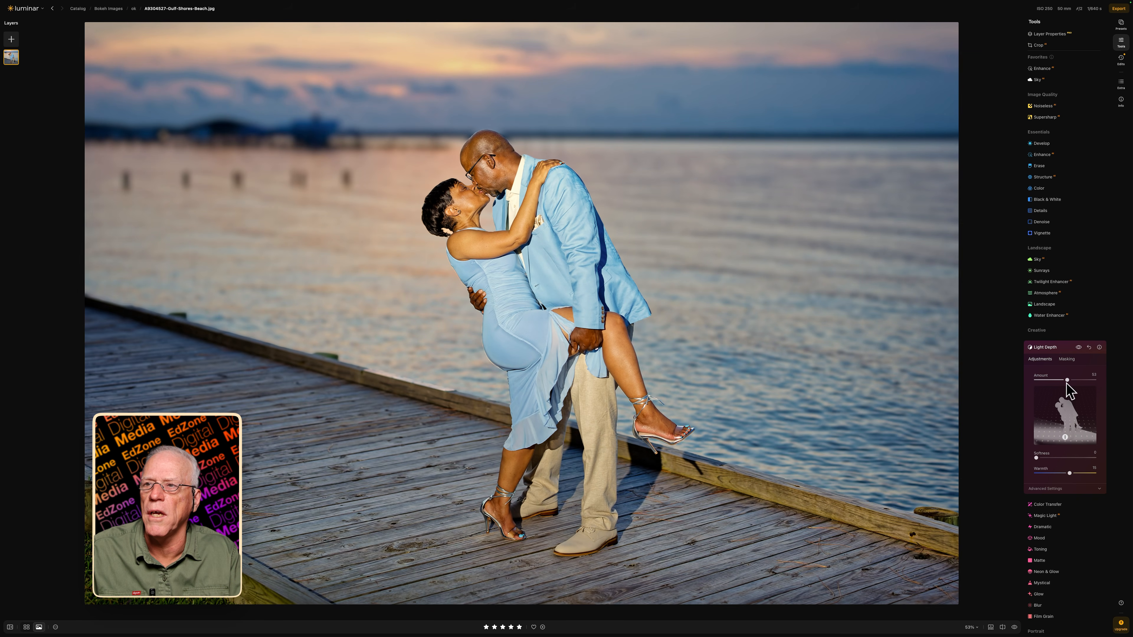
{"action": "left_click", "coordinate": [1013, 627]}
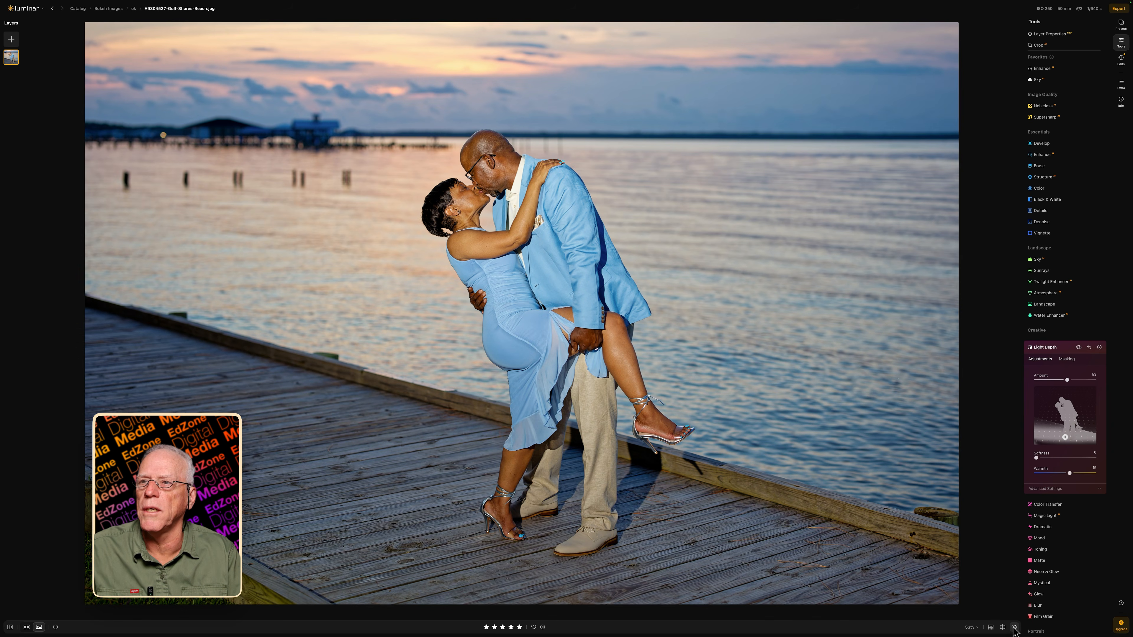
{"action": "left_click", "coordinate": [1014, 627]}
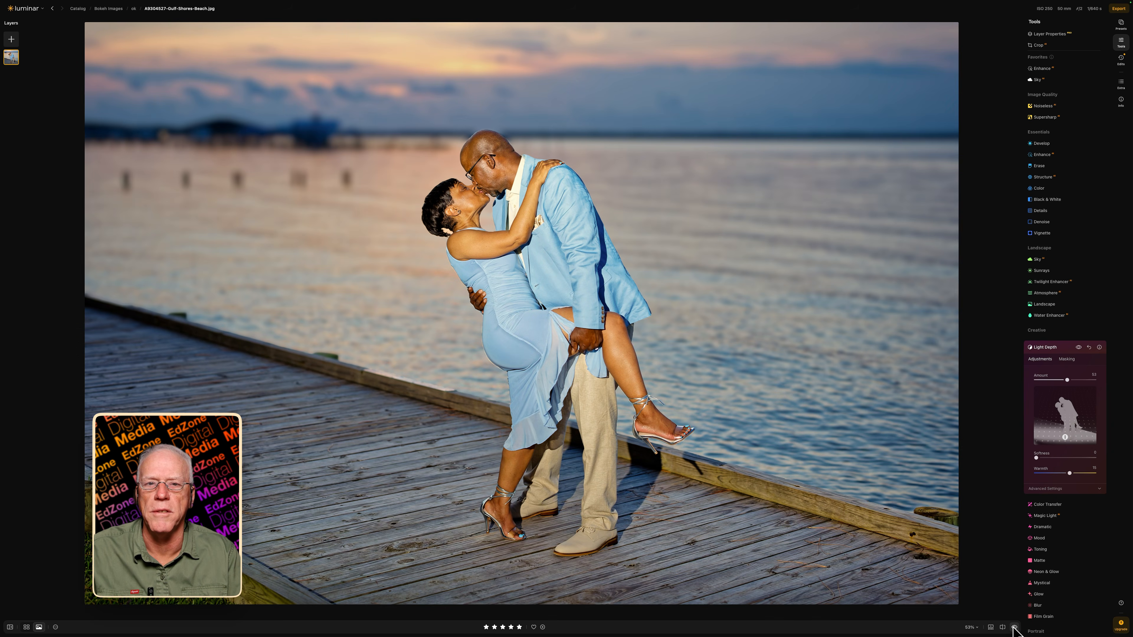
{"action": "left_click", "coordinate": [1013, 626]}
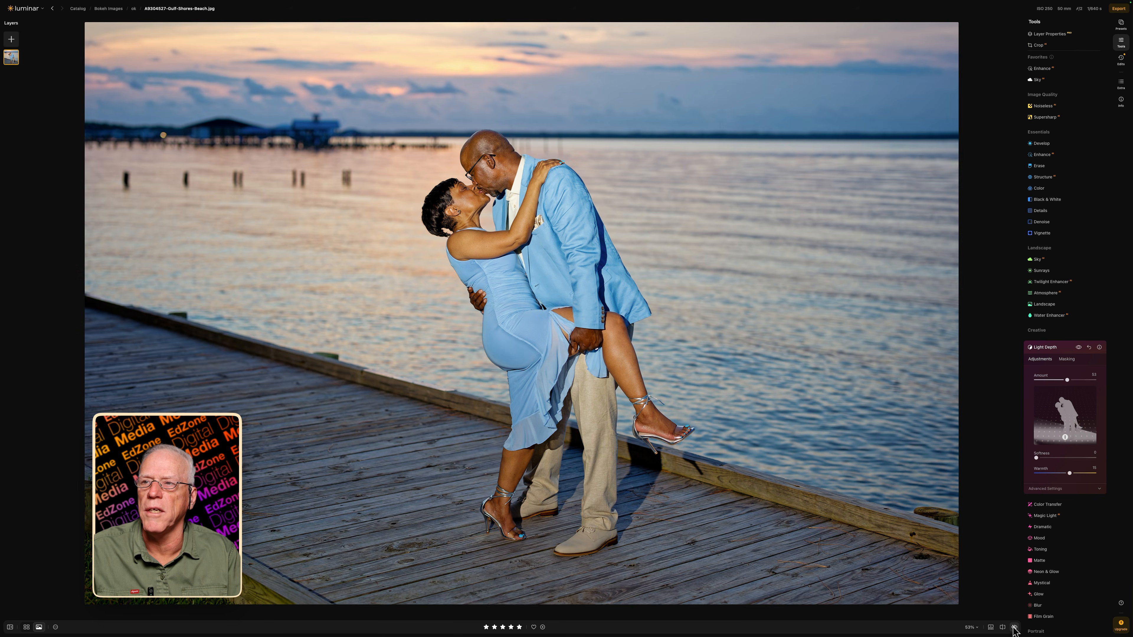
{"action": "left_click", "coordinate": [1013, 626]}
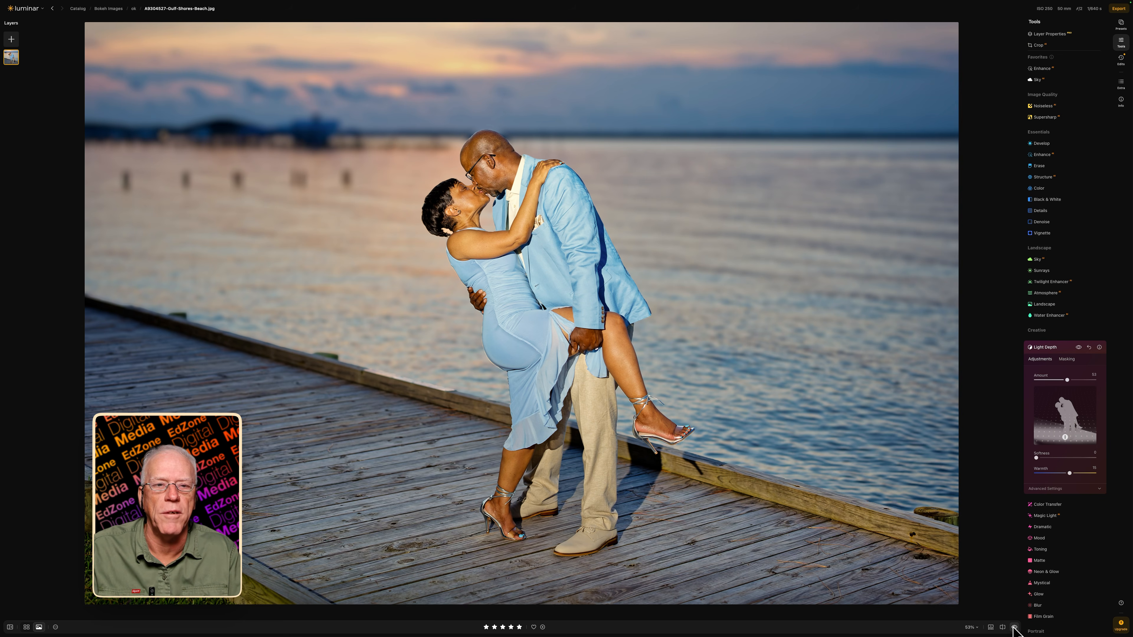
On the next photo, the silhouetted sunset beach couple, set the Enhance Accent to about 42 and the Bokeh AI Blur to 100
{"action": "key", "text": "Right"}
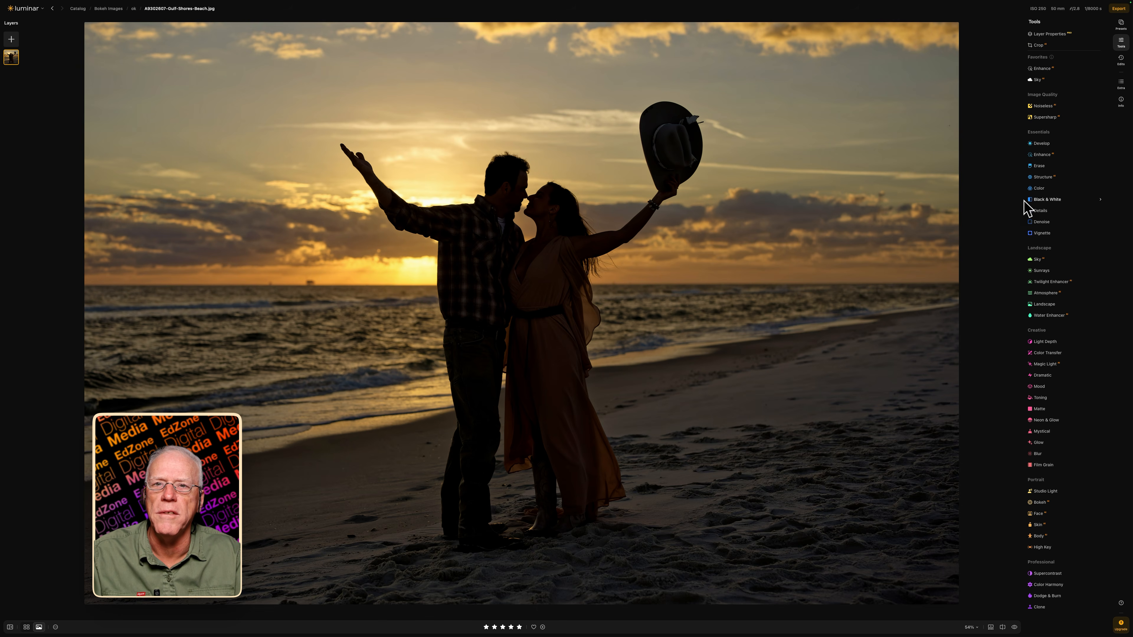
{"action": "left_click", "coordinate": [1046, 155]}
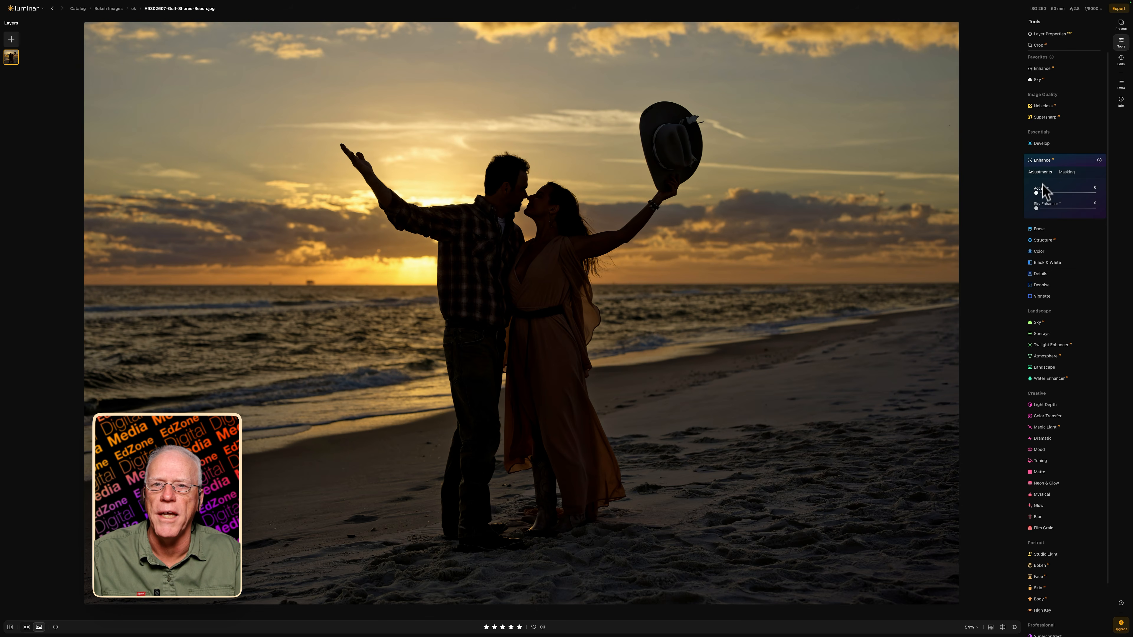
{"action": "left_click_drag", "start_coordinate": [1037, 194], "coordinate": [1065, 193]}
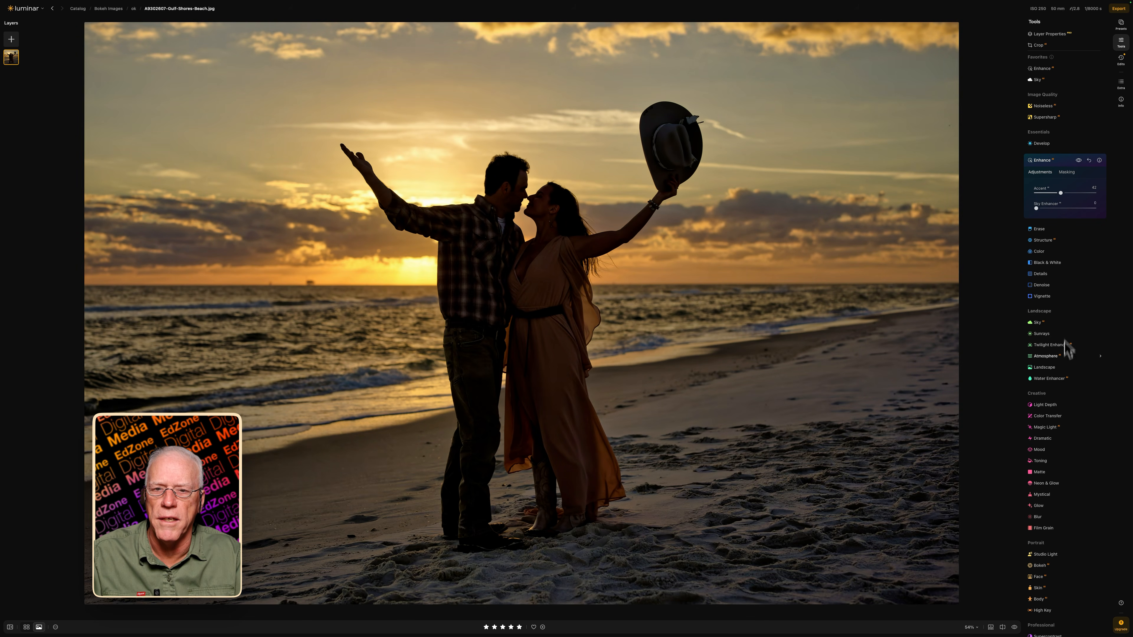
{"action": "left_click", "coordinate": [1040, 565]}
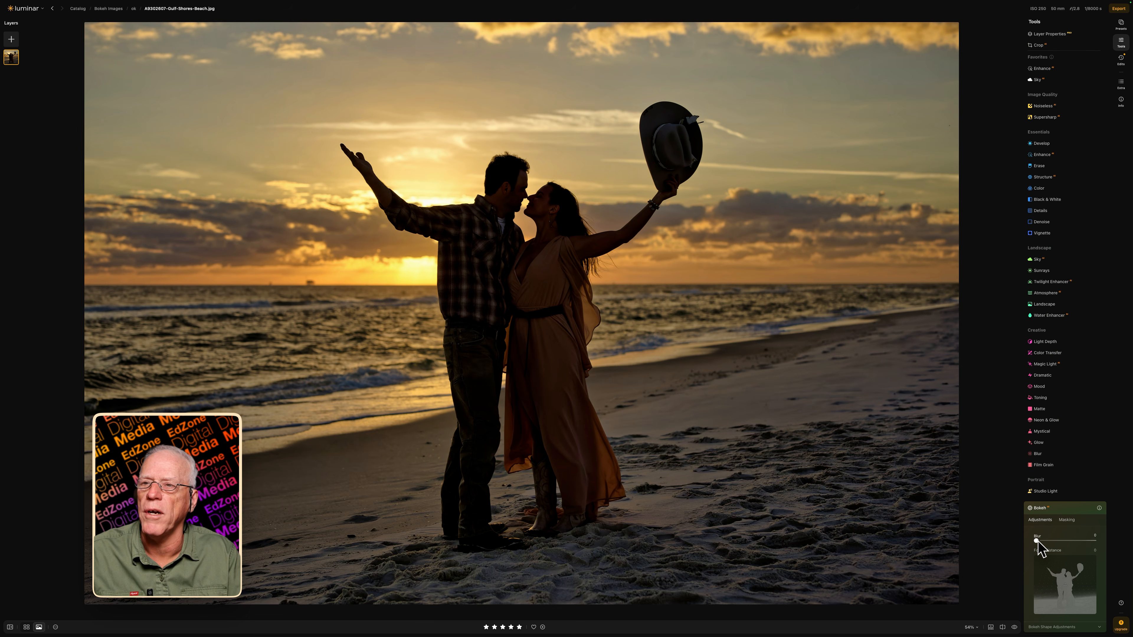
{"action": "left_click_drag", "start_coordinate": [1037, 541], "coordinate": [1099, 539]}
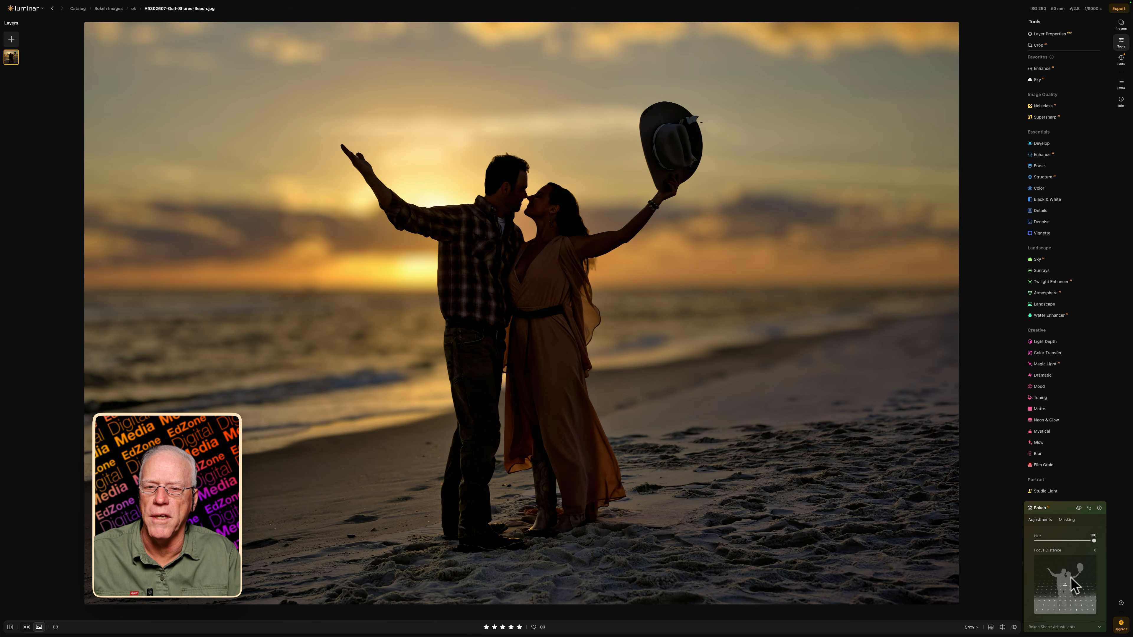
Try the ring, narrow oval and hexagon bokeh shapes on the sunset photo and return to the filled circle
{"action": "scroll", "coordinate": [1064, 594], "scroll_direction": "down", "scroll_amount": 1}
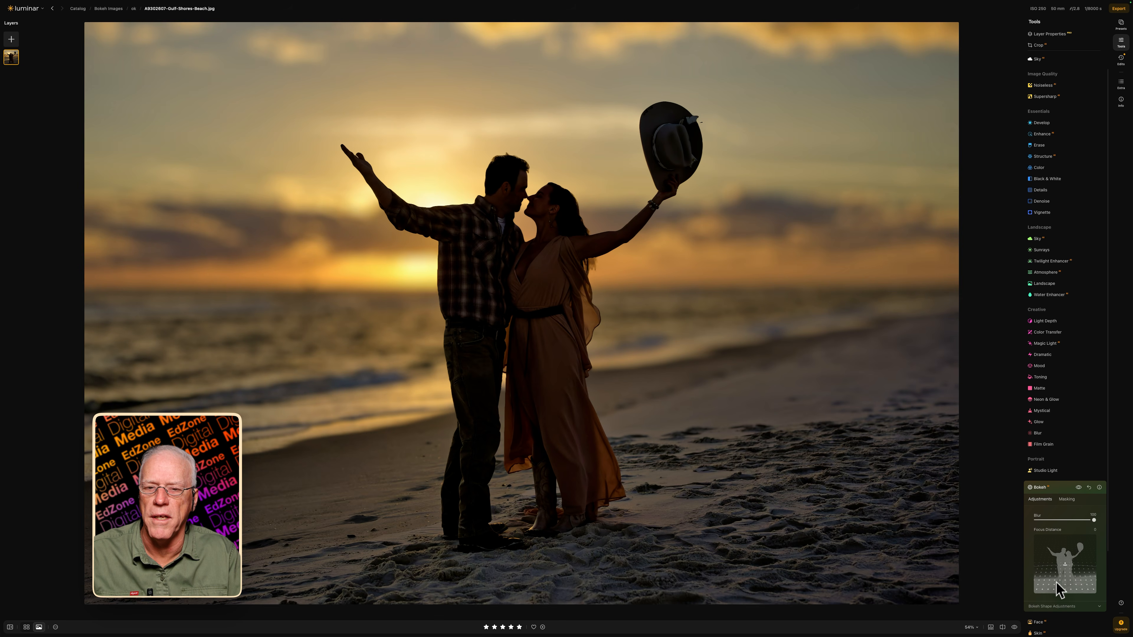
{"action": "left_click", "coordinate": [1050, 606]}
{"action": "scroll", "coordinate": [1057, 609], "scroll_direction": "down", "scroll_amount": 4}
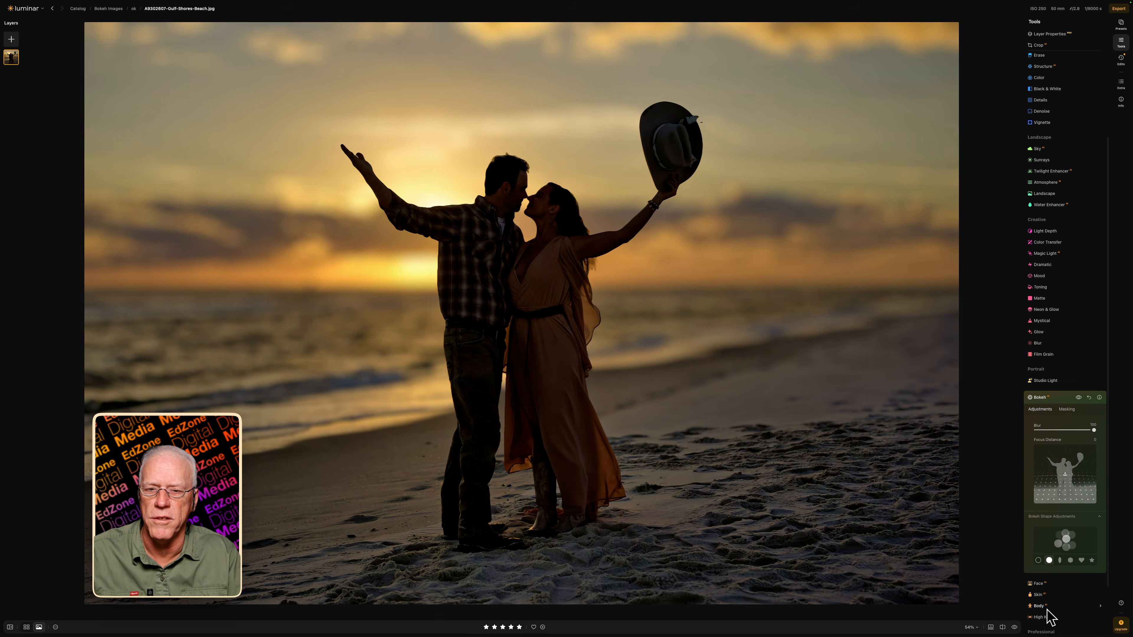
{"action": "left_click", "coordinate": [1038, 561]}
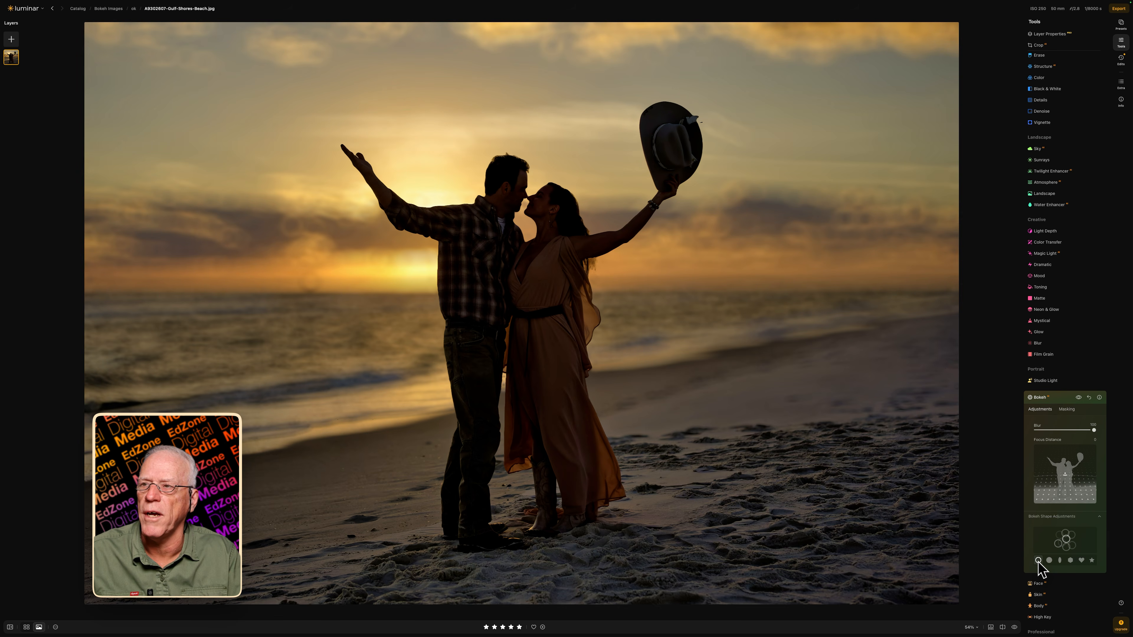
{"action": "left_click", "coordinate": [1059, 561]}
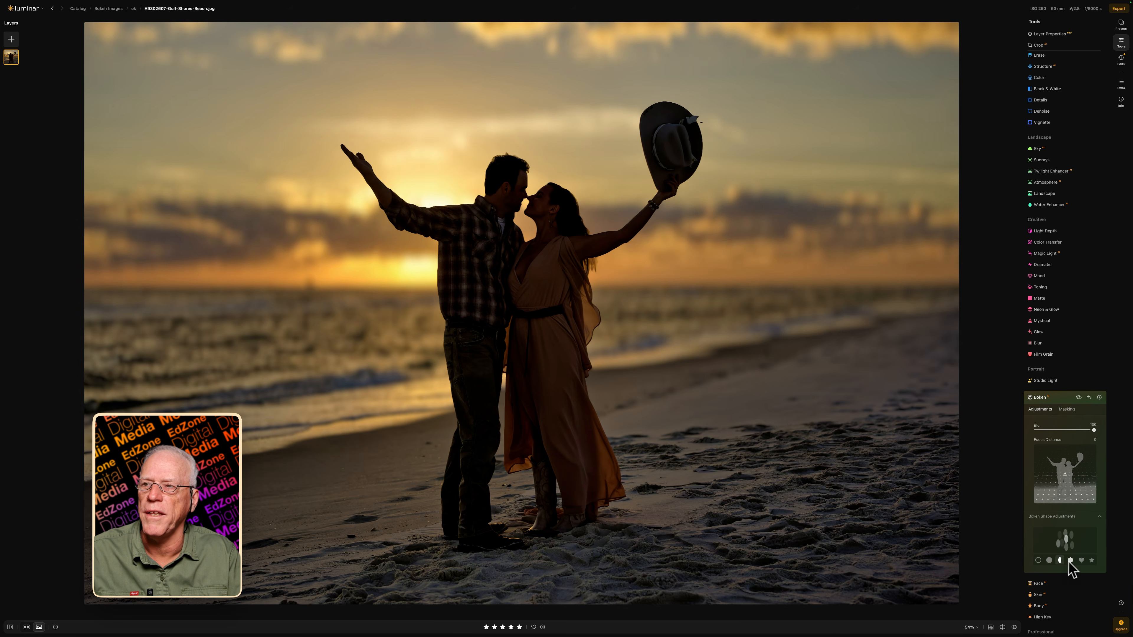
{"action": "left_click", "coordinate": [1082, 561]}
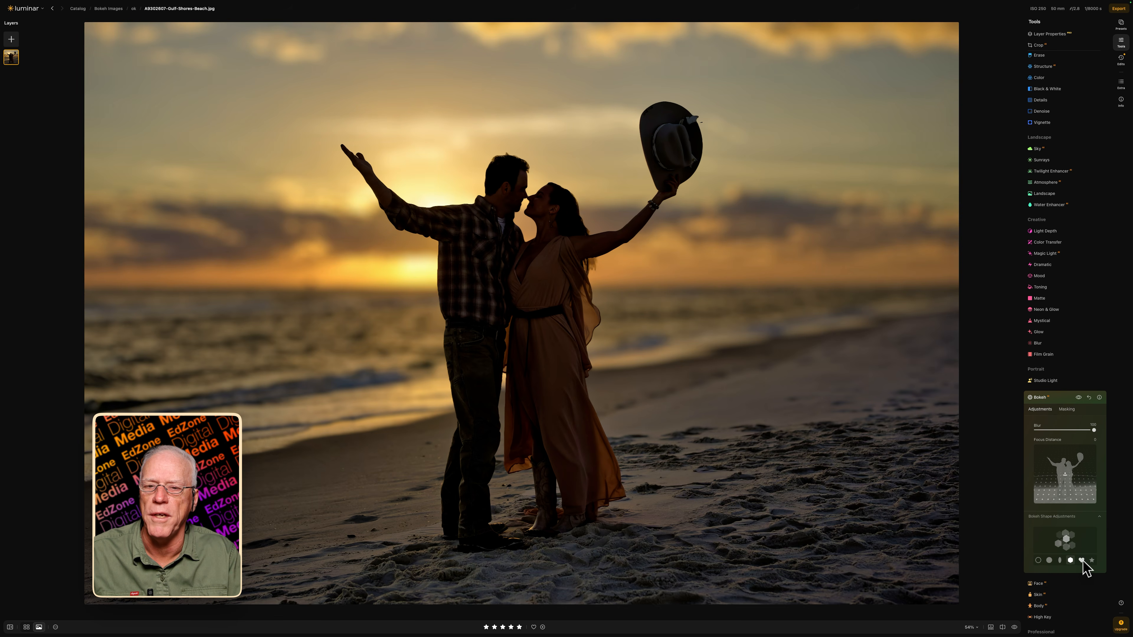
{"action": "left_click", "coordinate": [1049, 560]}
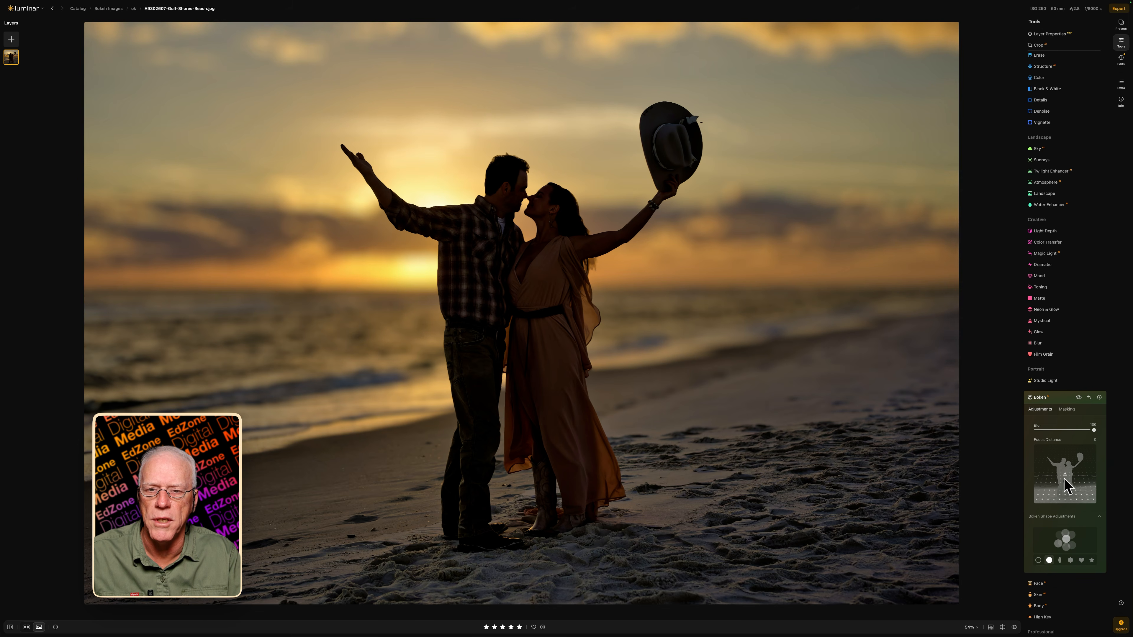
Try a nearer Bokeh focus distance while inspecting the couple, and move it farther back so their heads and hair stay sharp
{"action": "left_click_drag", "start_coordinate": [1064, 474], "coordinate": [1065, 478]}
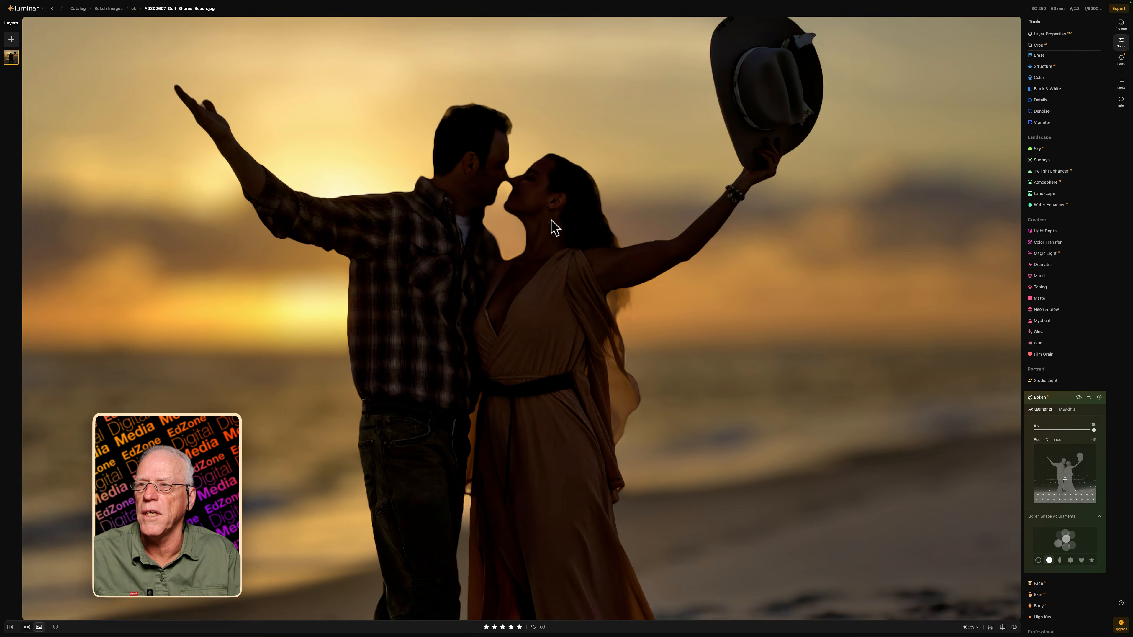
{"action": "left_click", "coordinate": [553, 227]}
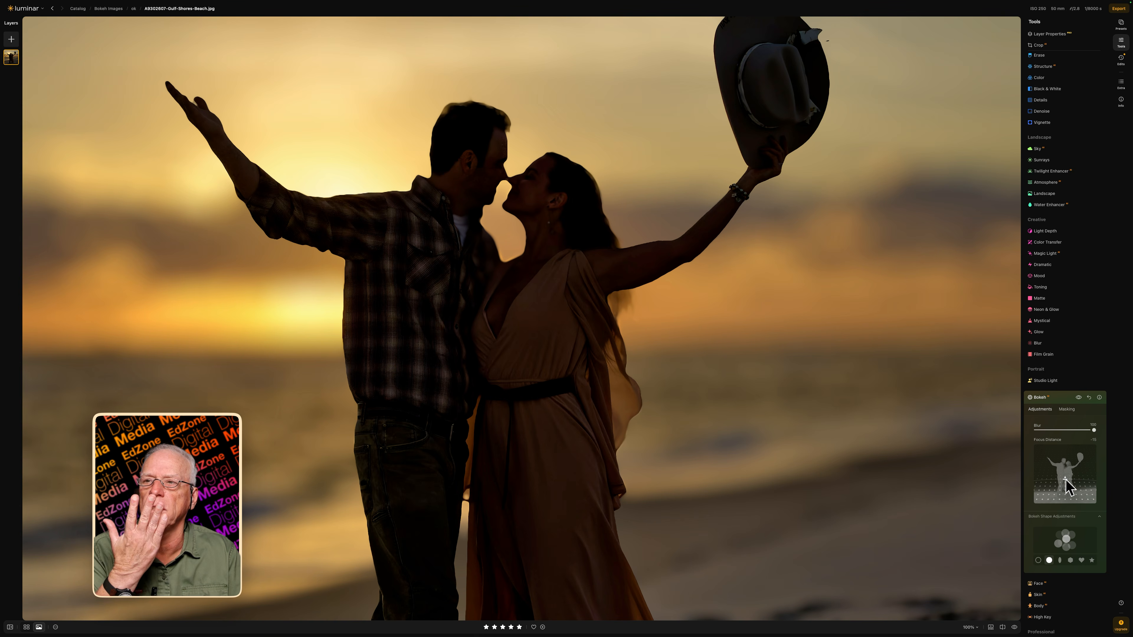
{"action": "left_click_drag", "start_coordinate": [1065, 481], "coordinate": [1066, 469]}
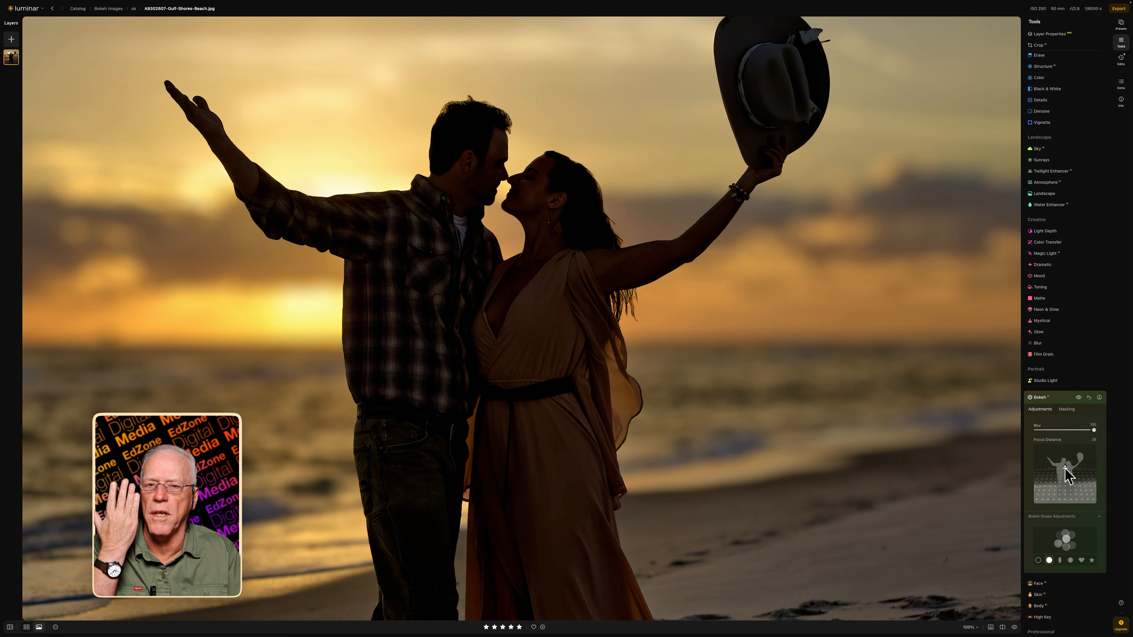
{"action": "left_click_drag", "start_coordinate": [1065, 467], "coordinate": [1065, 464]}
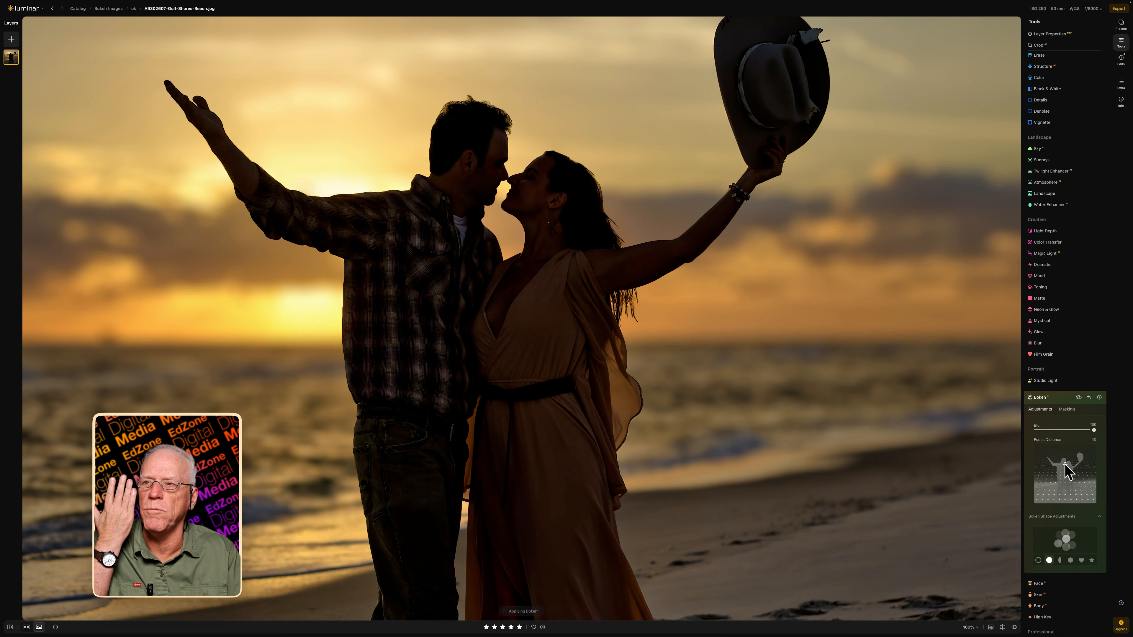
{"action": "double_click", "coordinate": [671, 411]}
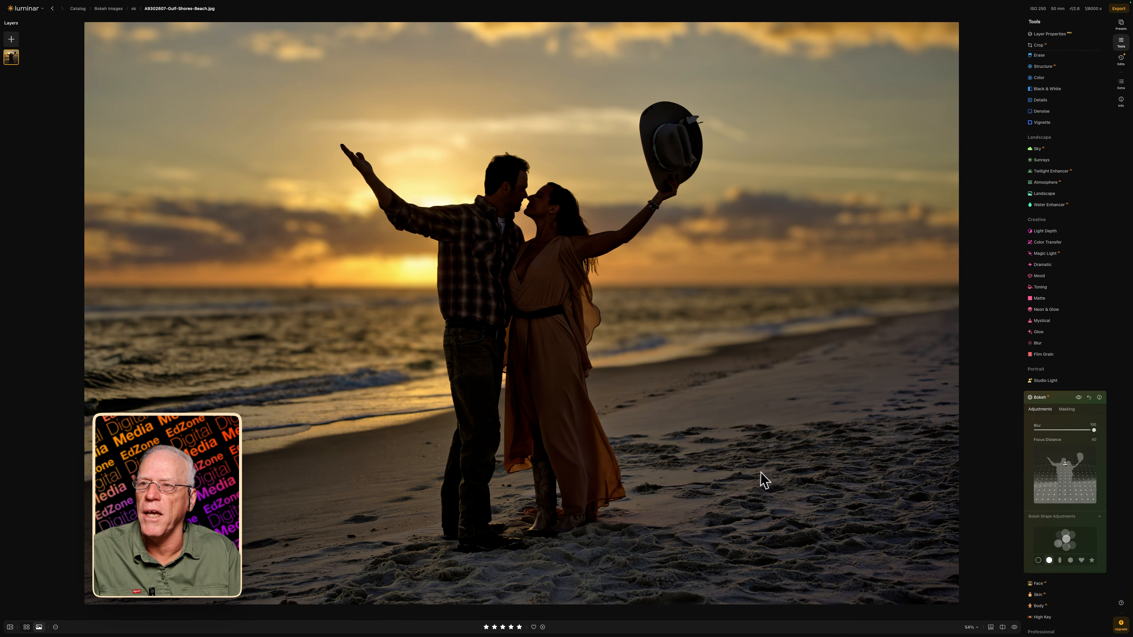
Compare the sunset couple photo with and without the Bokeh AI effect
{"action": "left_click", "coordinate": [1079, 397]}
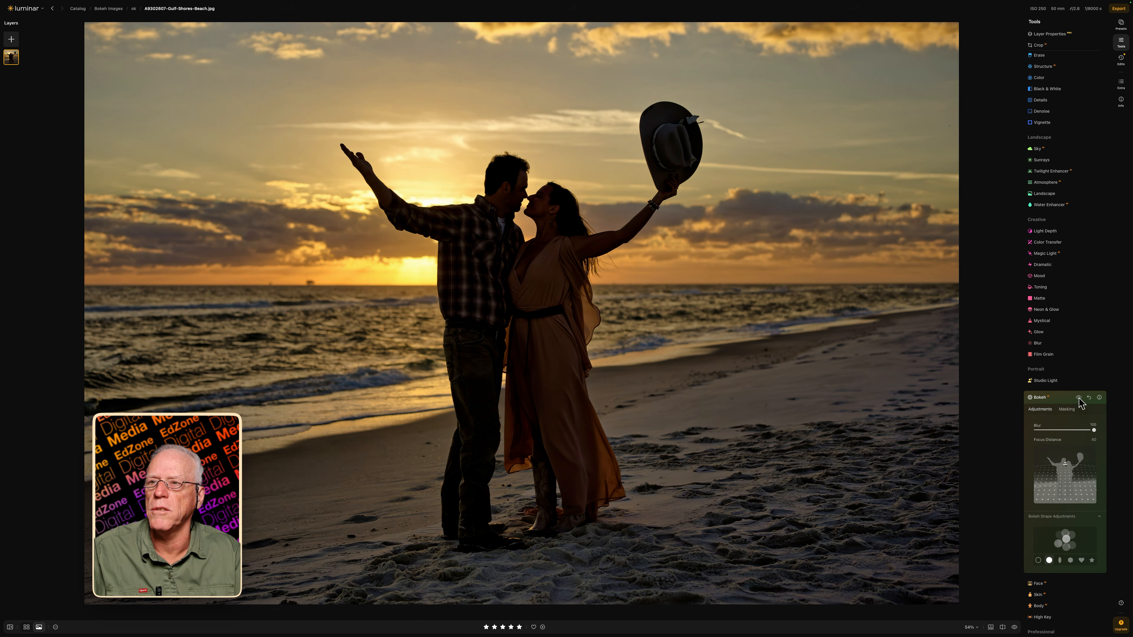
{"action": "left_click", "coordinate": [1079, 398]}
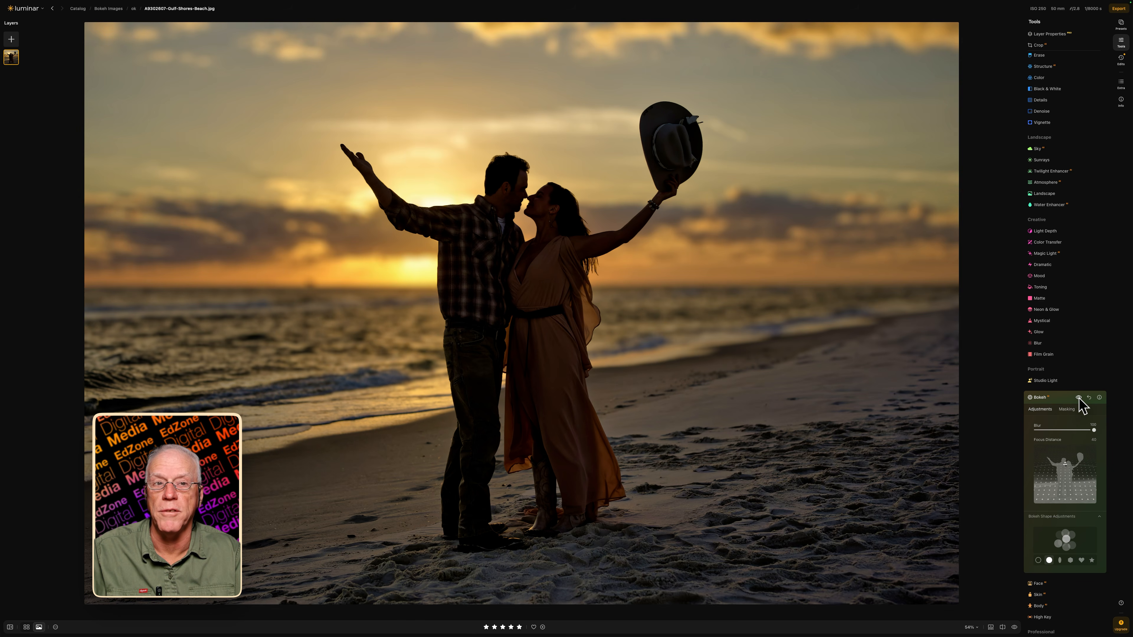
{"action": "left_click", "coordinate": [1079, 398]}
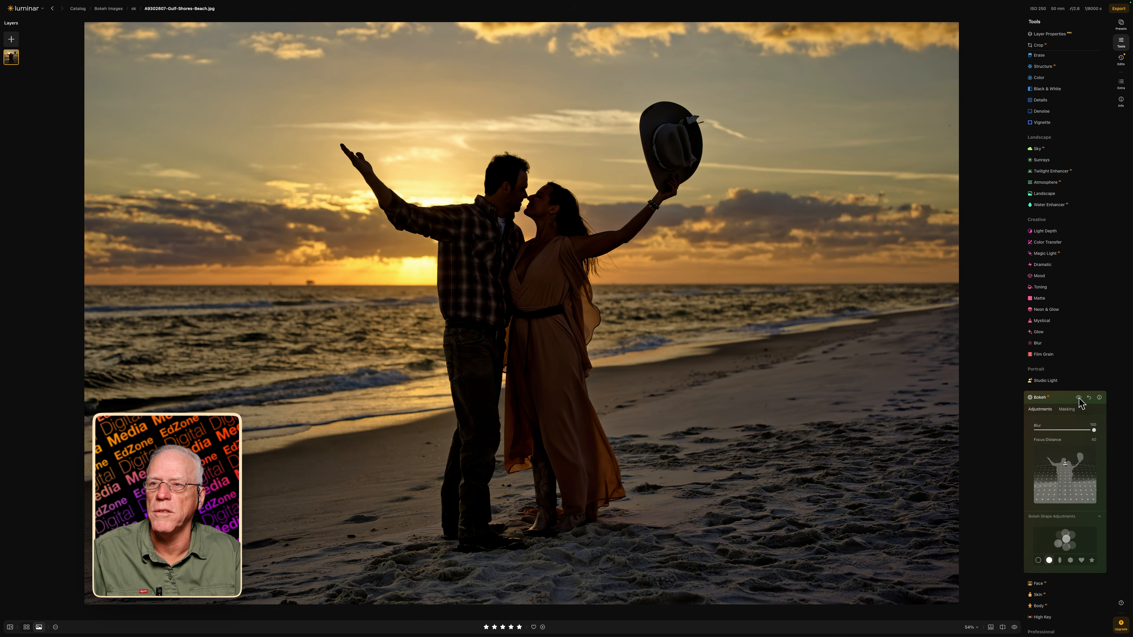
{"action": "left_click", "coordinate": [1078, 398]}
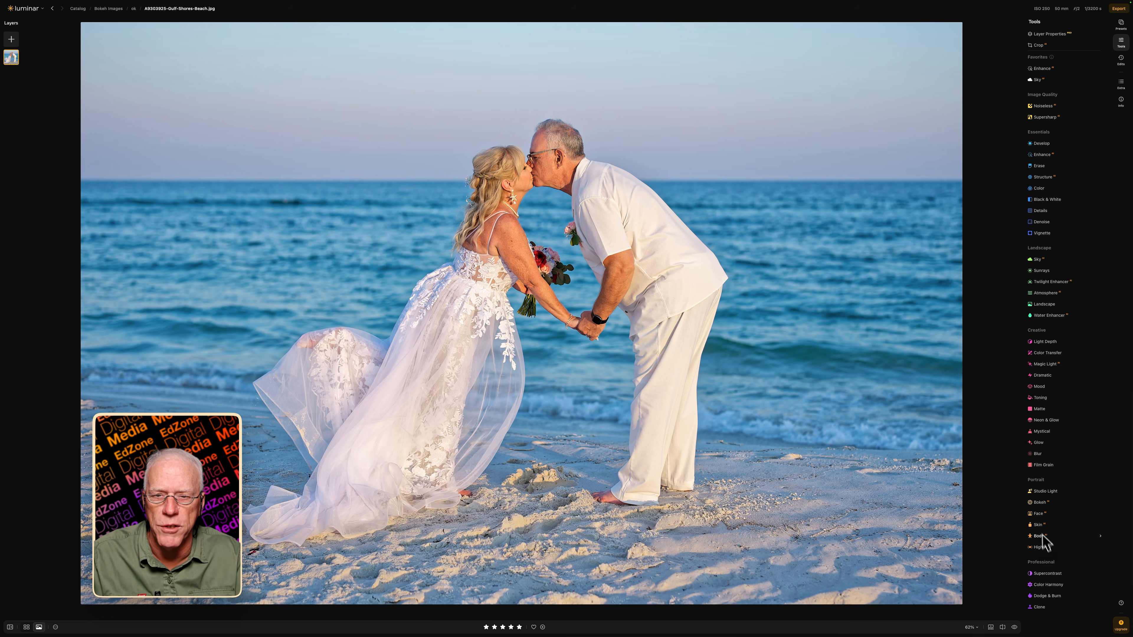
Add Bokeh AI with Blur 100 to the bride and groom beach photo and try a slightly nearer focus distance
{"action": "left_click", "coordinate": [1039, 503]}
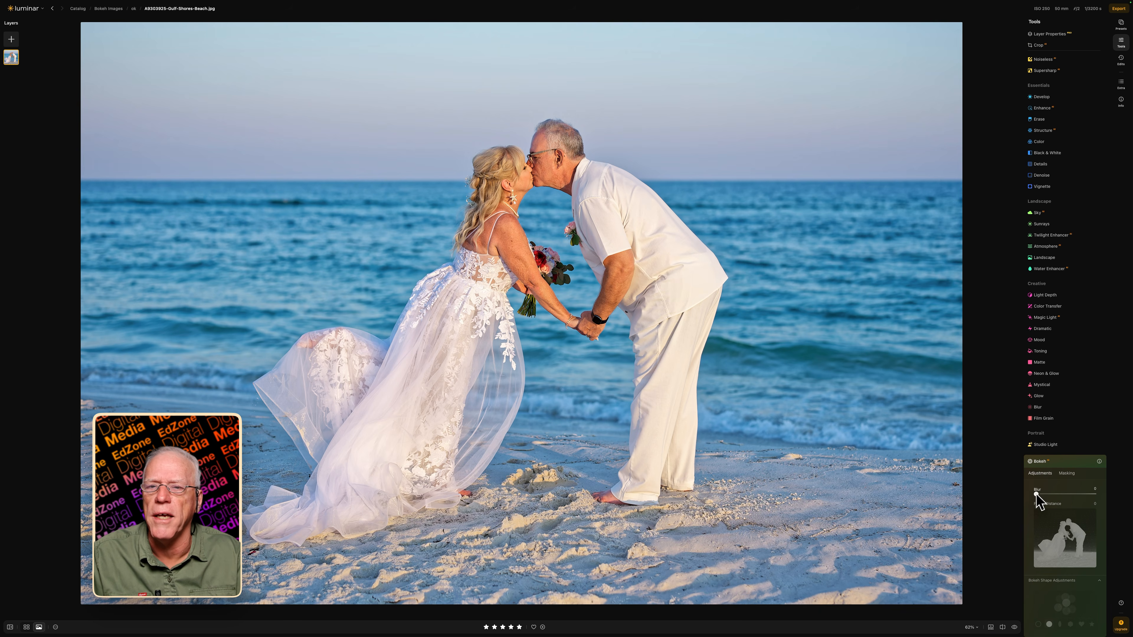
{"action": "left_click_drag", "start_coordinate": [1036, 494], "coordinate": [1101, 494]}
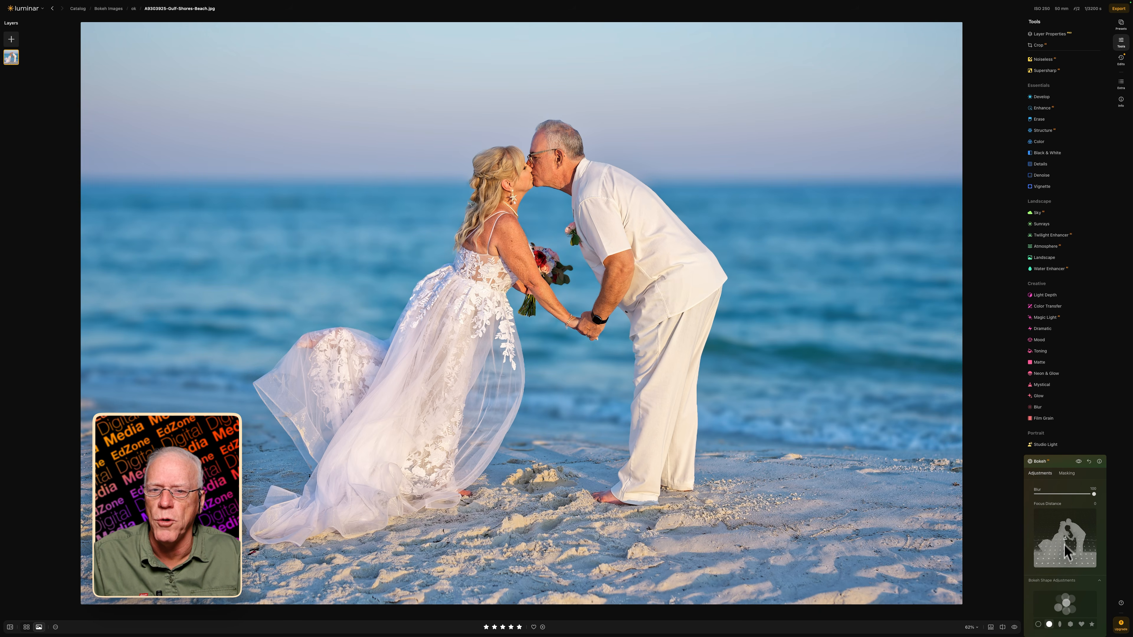
{"action": "left_click", "coordinate": [1066, 540]}
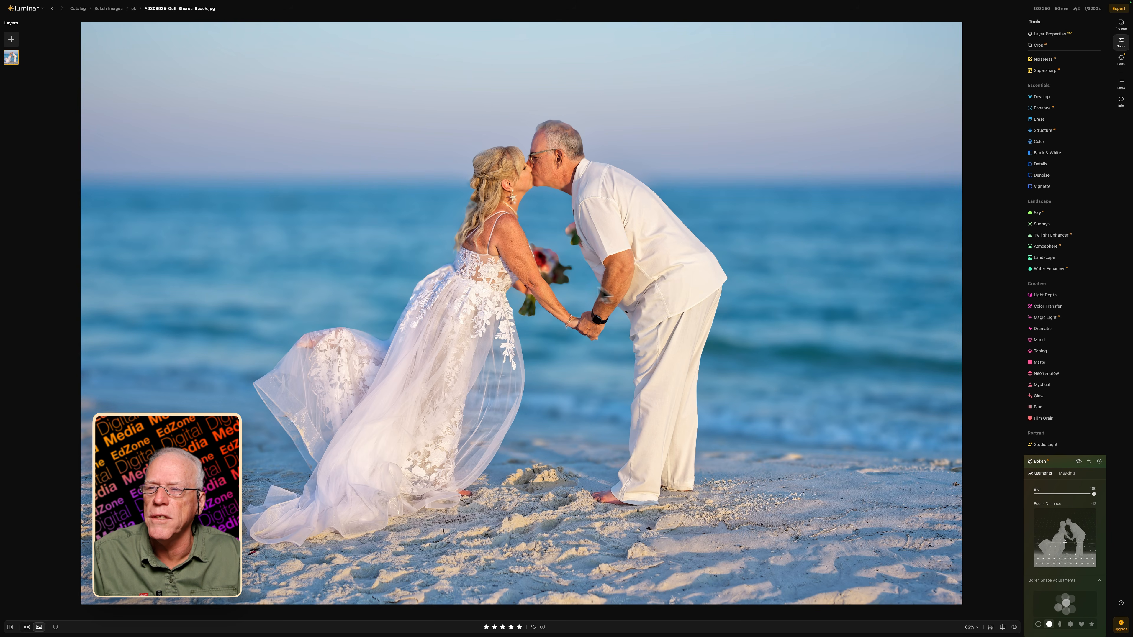
Inspect the kissing couple up close, return the focus distance to near the default for a sharp bouquet, and reduce Blur to roughly three quarters
{"action": "double_click", "coordinate": [567, 284]}
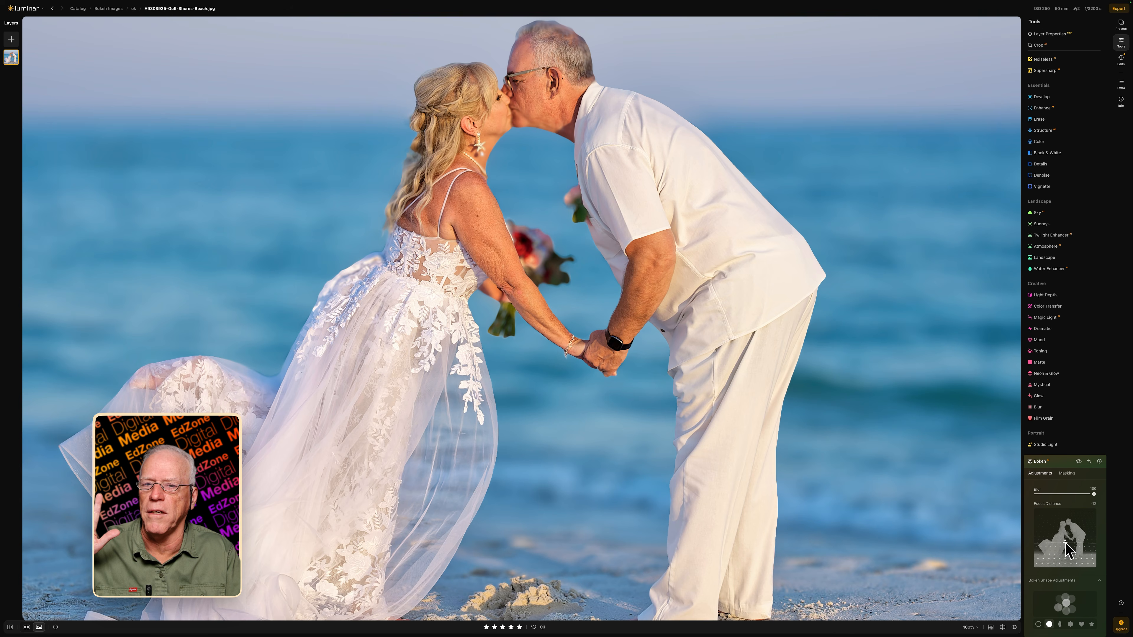
{"action": "left_click_drag", "start_coordinate": [1065, 542], "coordinate": [1065, 540]}
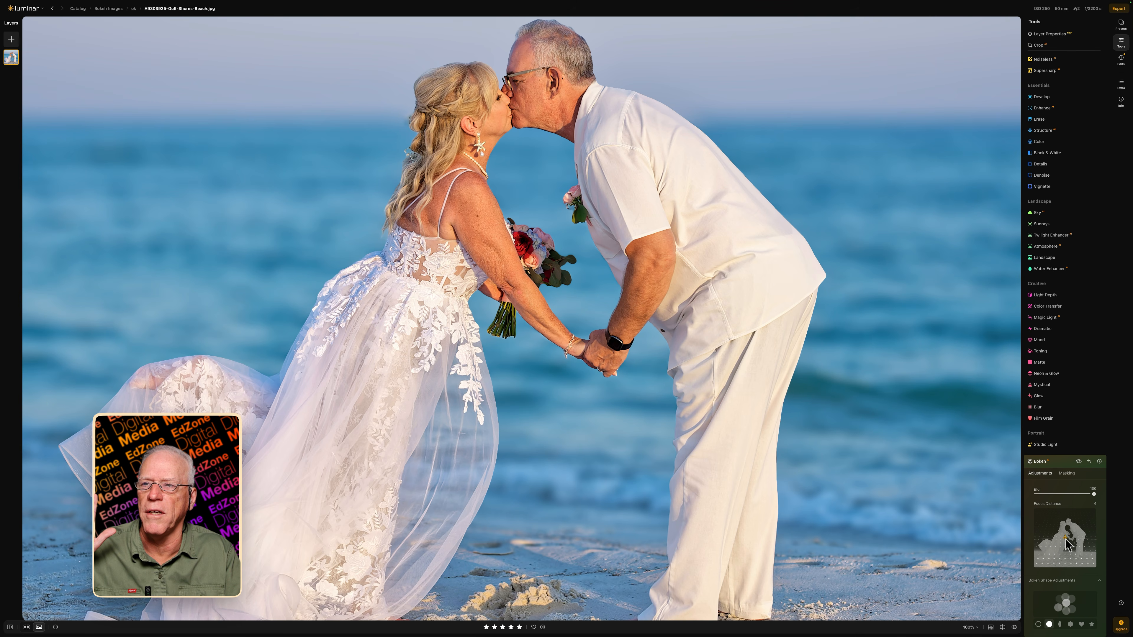
{"action": "left_click_drag", "start_coordinate": [1065, 541], "coordinate": [1068, 547]}
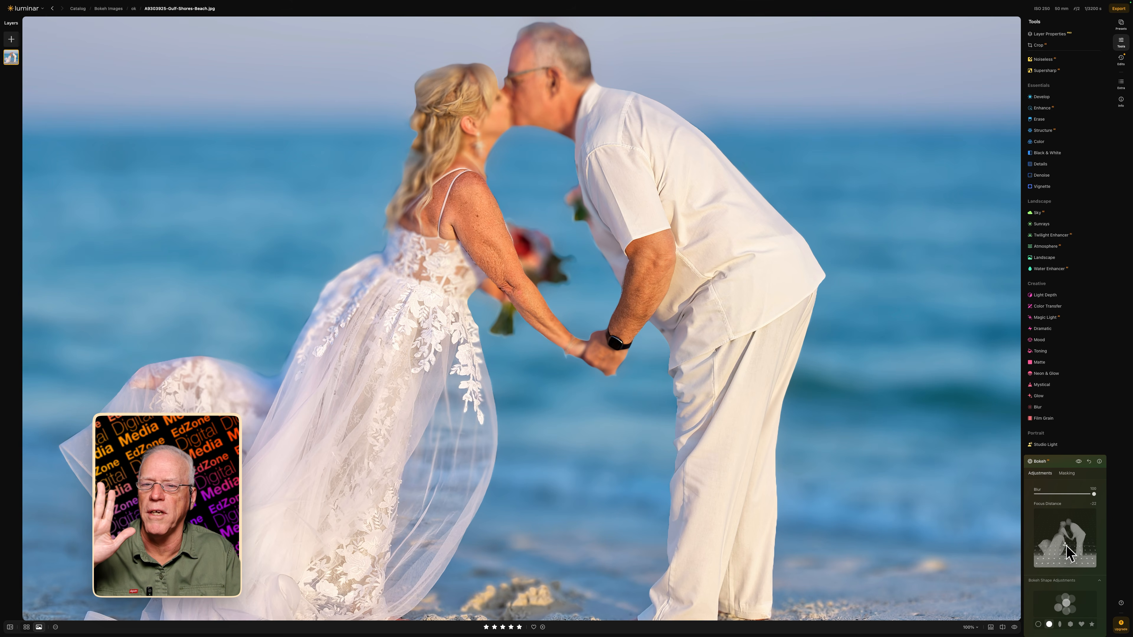
{"action": "left_click_drag", "start_coordinate": [1065, 546], "coordinate": [1067, 539]}
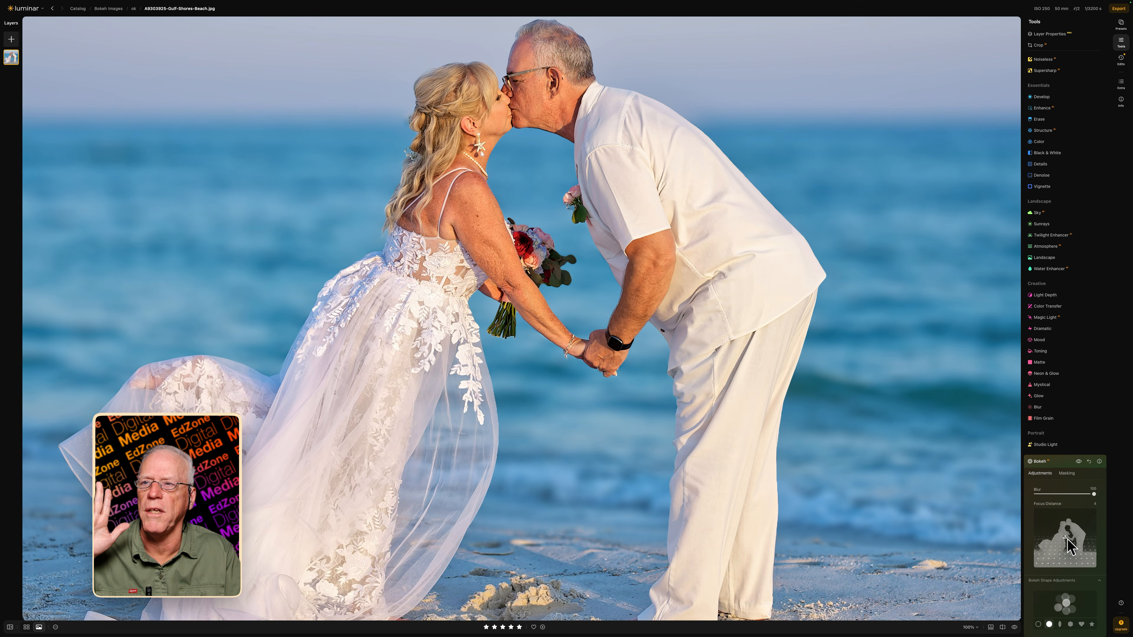
{"action": "left_click", "coordinate": [610, 300]}
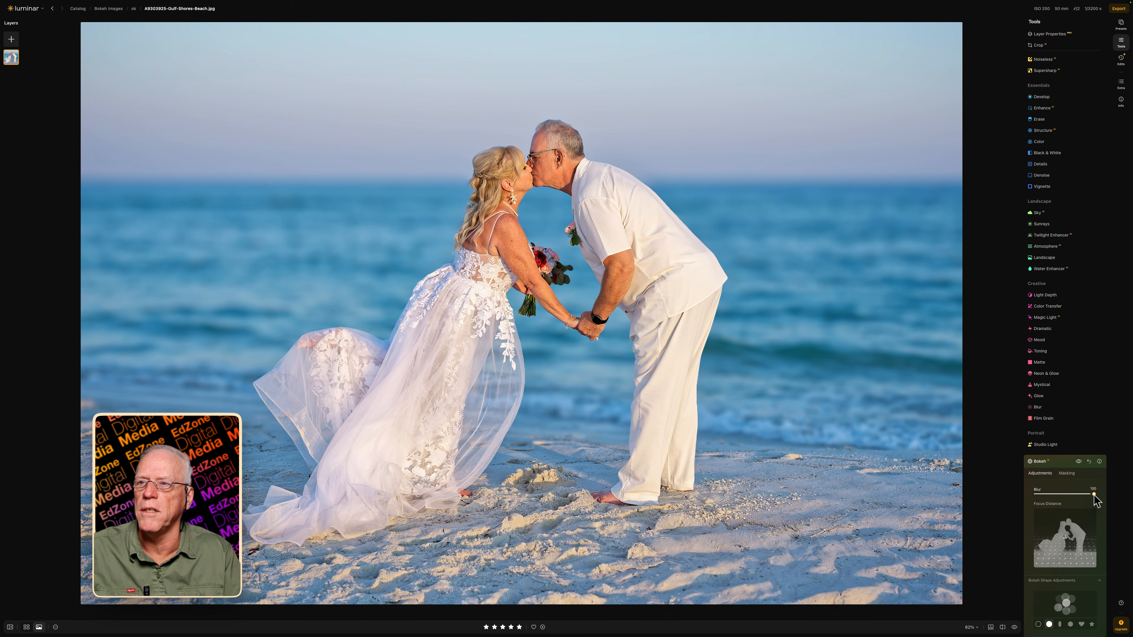
{"action": "mouse_move", "coordinate": [1093, 494]}
{"action": "left_mouse_down"}
{"action": "mouse_move", "coordinate": [1035, 496]}
{"action": "mouse_move", "coordinate": [1078, 495]}
{"action": "left_mouse_up"}
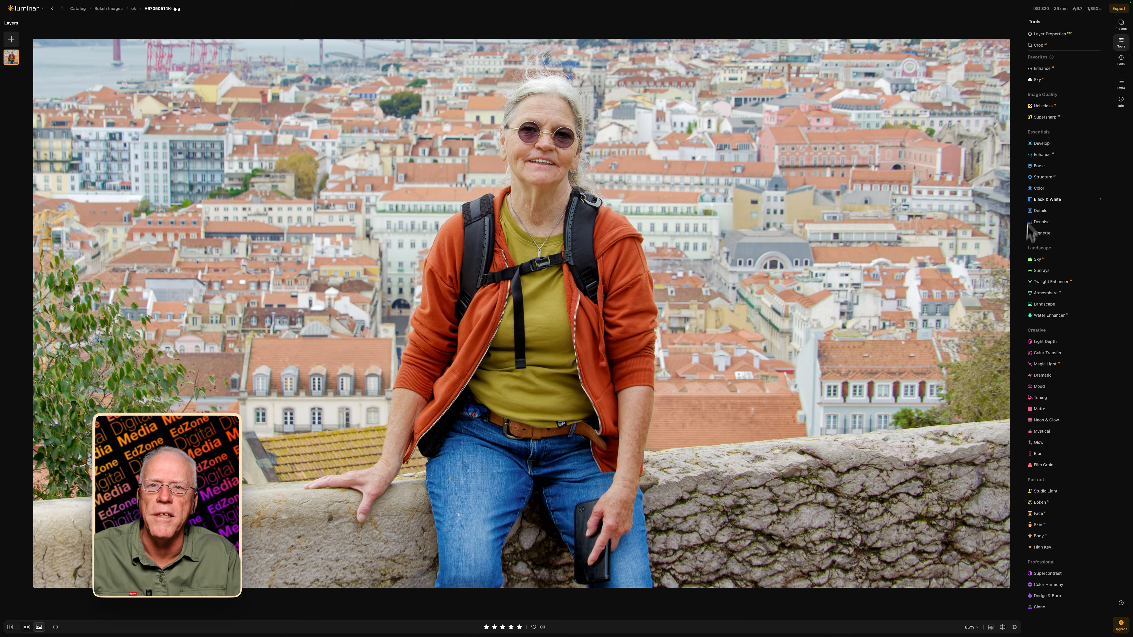
Raise the Enhance Accent to roughly three quarters on the photo of the woman overlooking the city
{"action": "left_click", "coordinate": [1042, 156]}
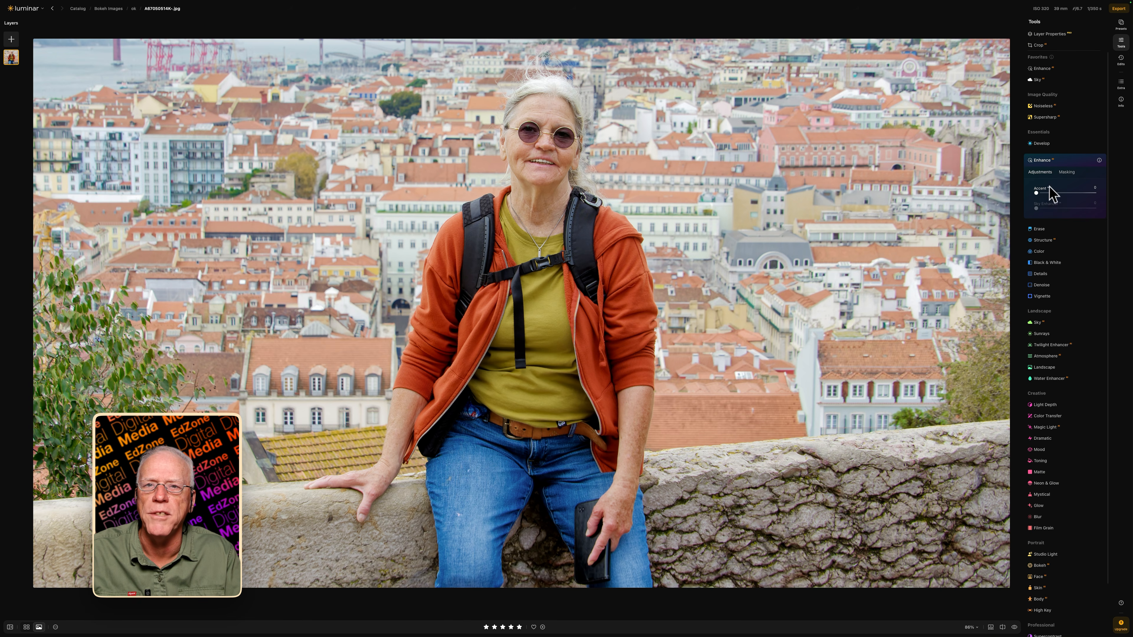
{"action": "left_click_drag", "start_coordinate": [1041, 192], "coordinate": [1061, 193]}
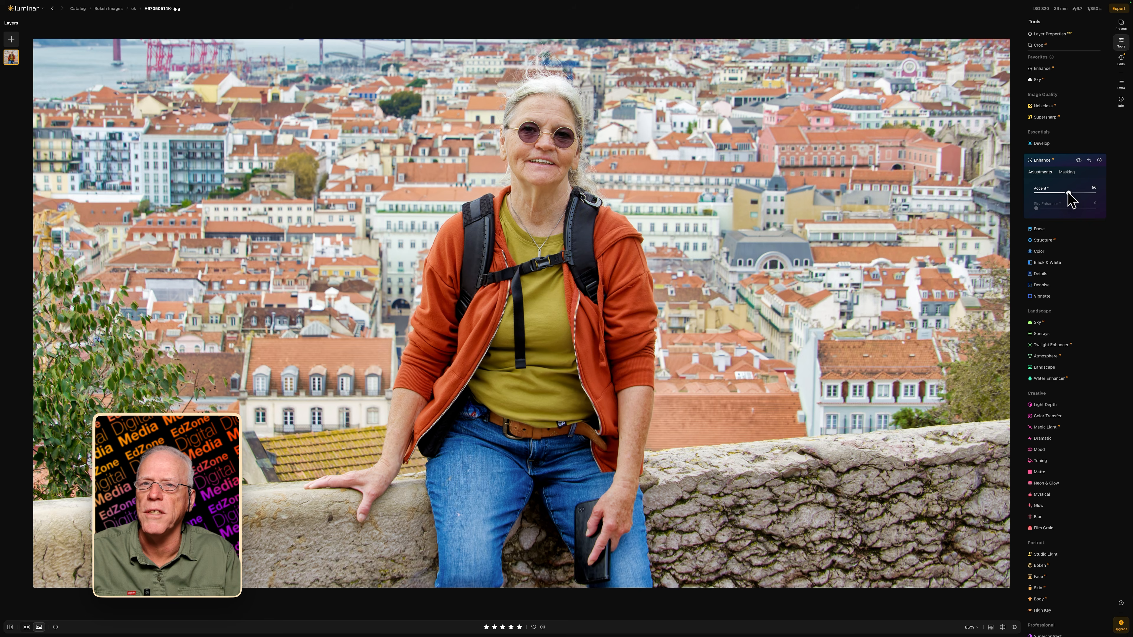
{"action": "left_click_drag", "start_coordinate": [1069, 193], "coordinate": [1079, 193]}
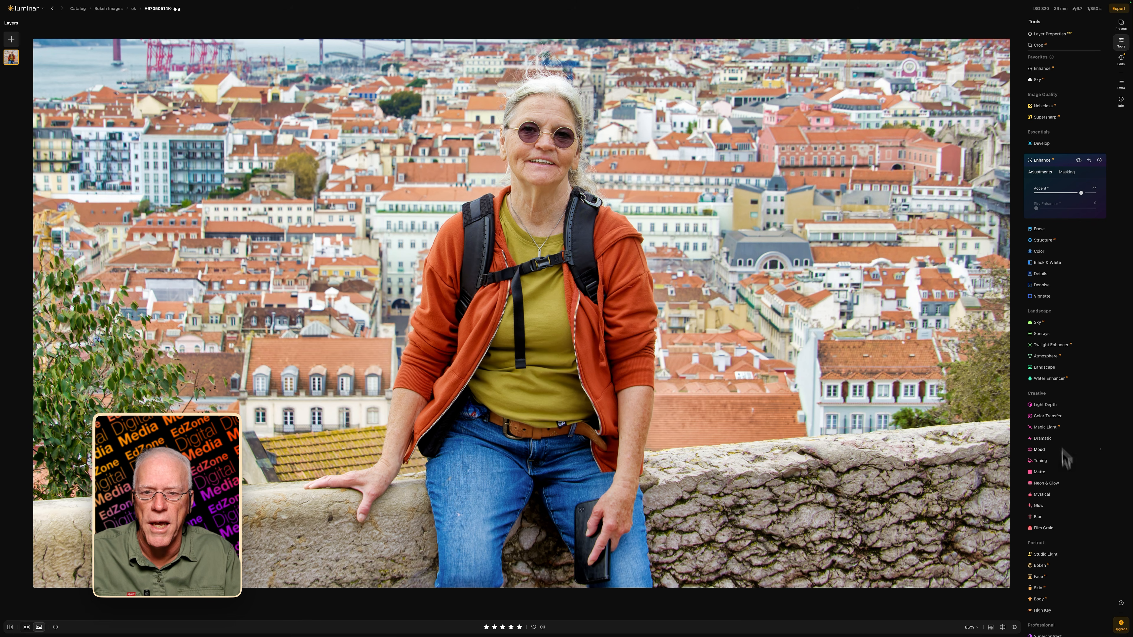
Add Bokeh AI with Blur 100 to the seated woman's photo and move the focus distance slightly farther back while inspecting her up close
{"action": "left_click", "coordinate": [1045, 565]}
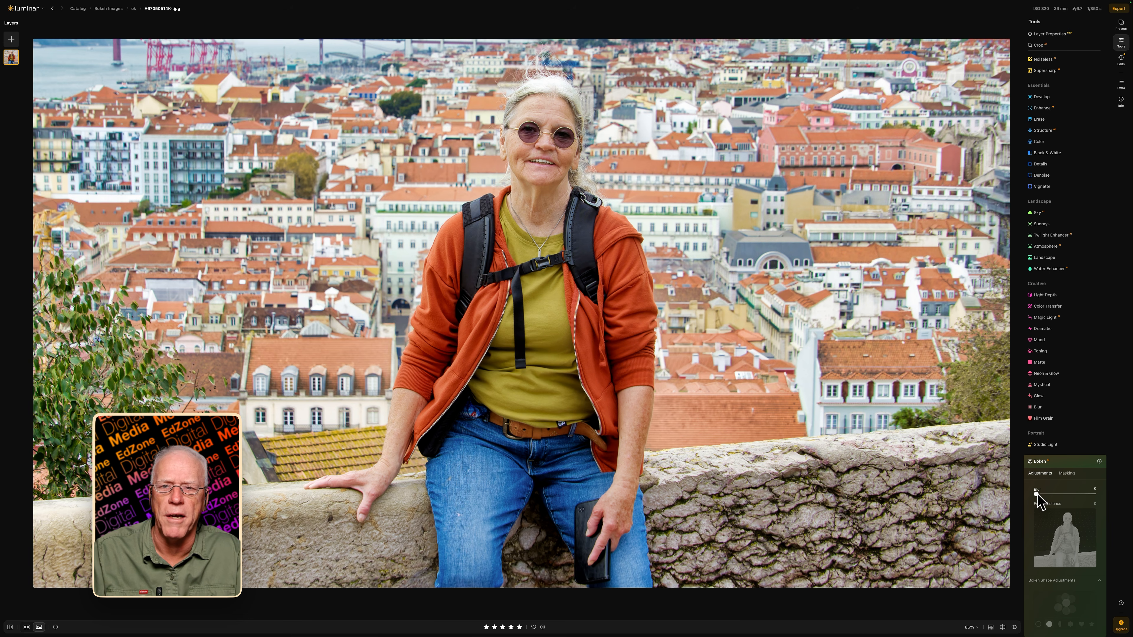
{"action": "left_click_drag", "start_coordinate": [1036, 494], "coordinate": [1102, 495]}
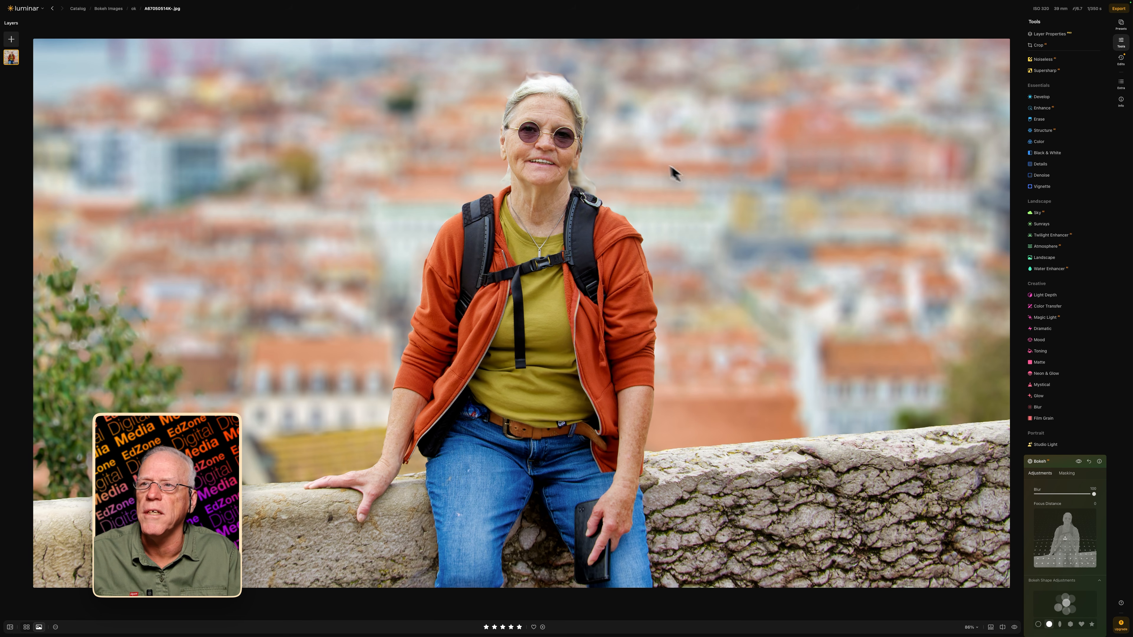
{"action": "double_click", "coordinate": [566, 139]}
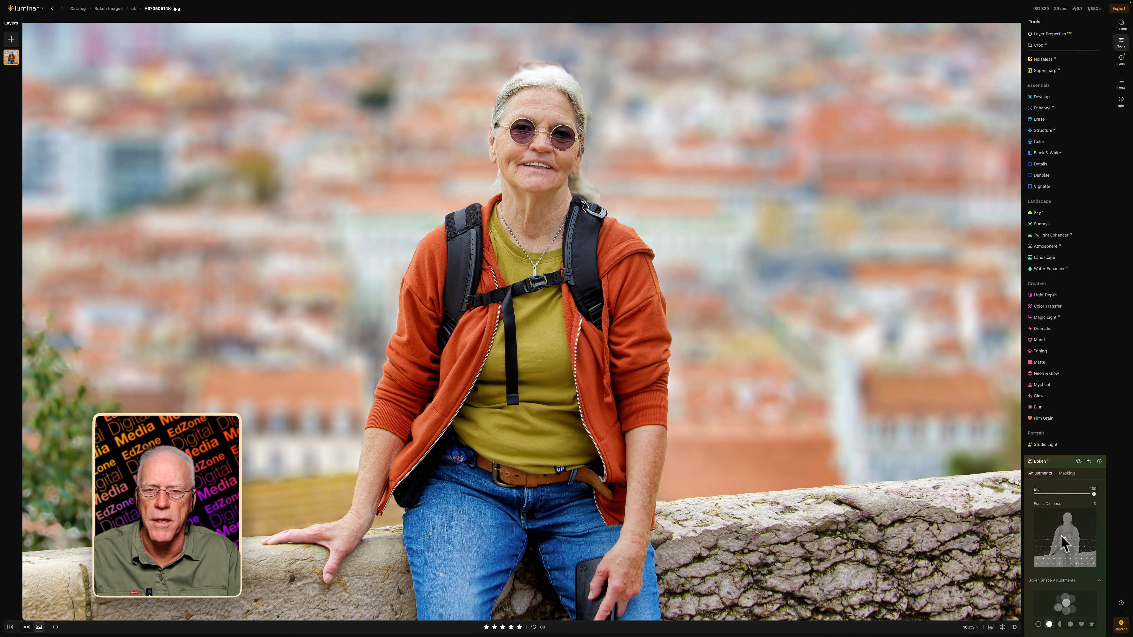
{"action": "left_click_drag", "start_coordinate": [1066, 538], "coordinate": [1066, 534]}
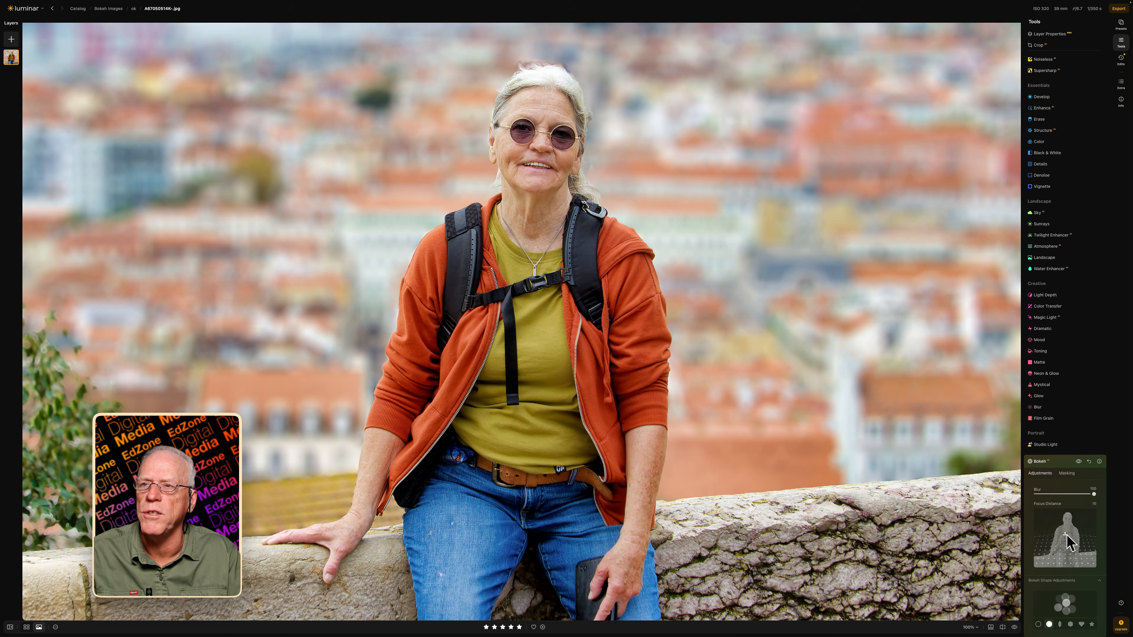
{"action": "left_click_drag", "start_coordinate": [1066, 535], "coordinate": [1067, 536]}
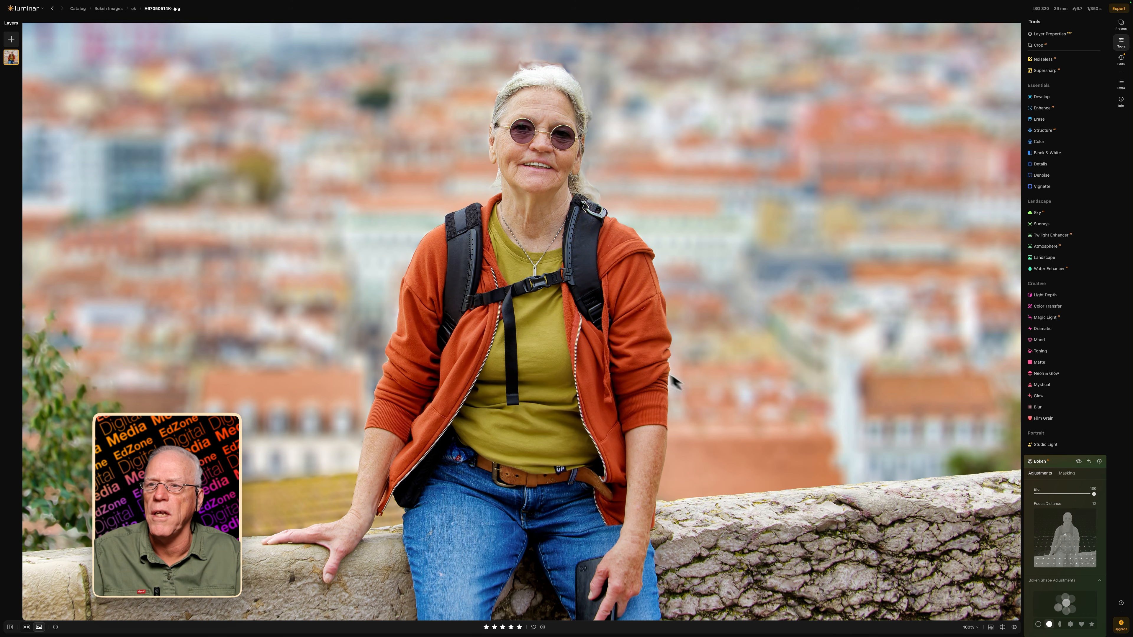
{"action": "left_click", "coordinate": [649, 361]}
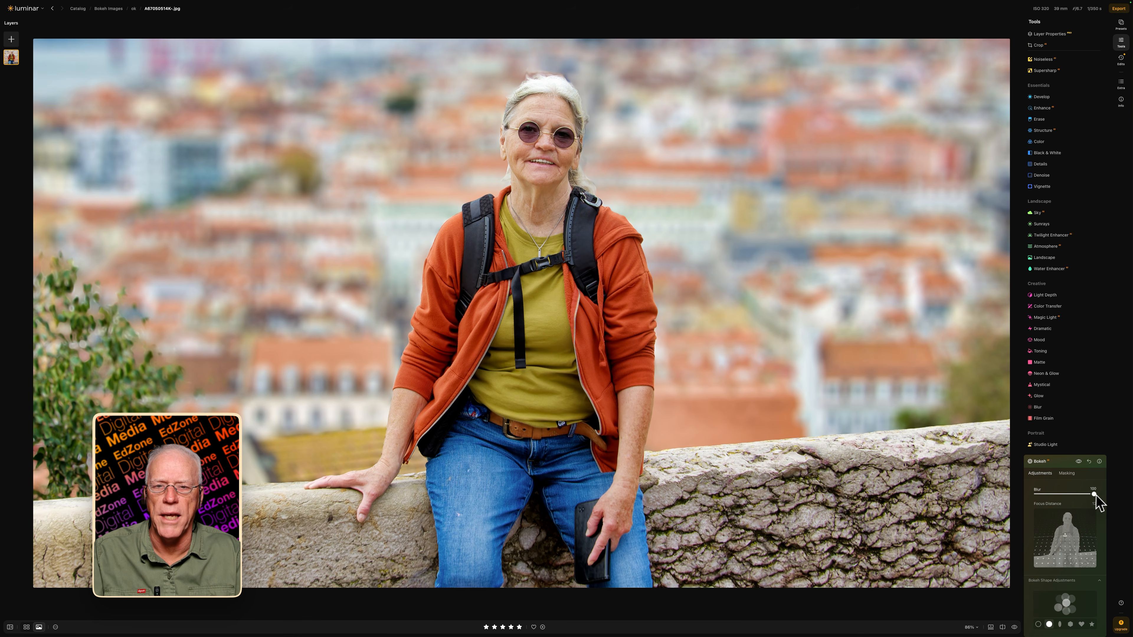
Reduce the Bokeh Blur to about 84 and compare the seated woman's photo with and without the effect
{"action": "left_click_drag", "start_coordinate": [1093, 495], "coordinate": [1085, 495]}
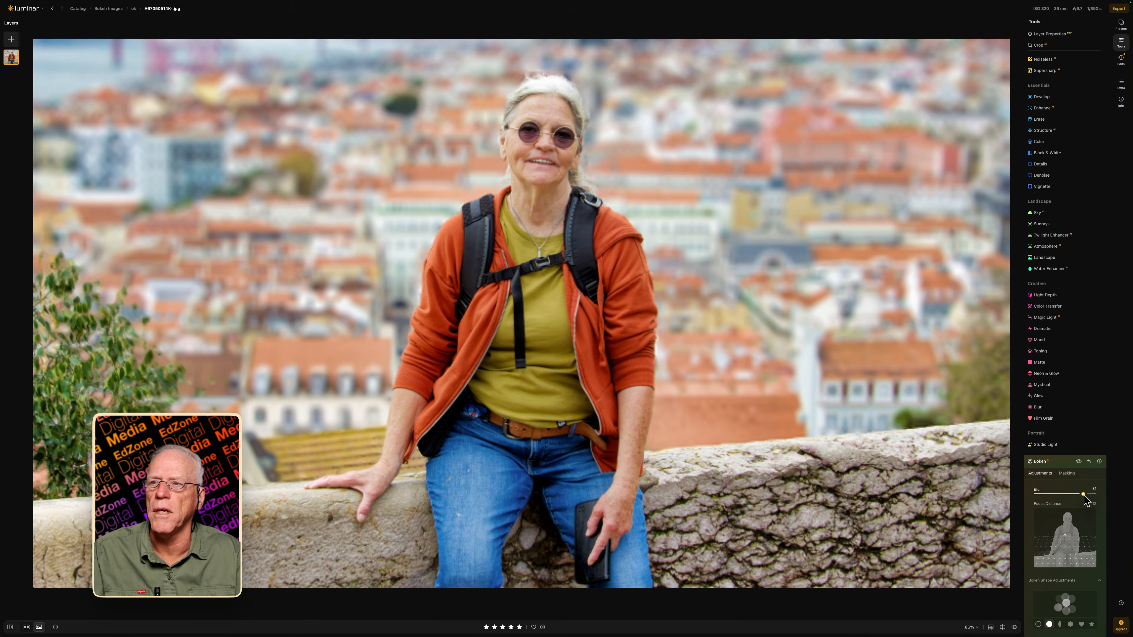
{"action": "left_click", "coordinate": [1078, 461]}
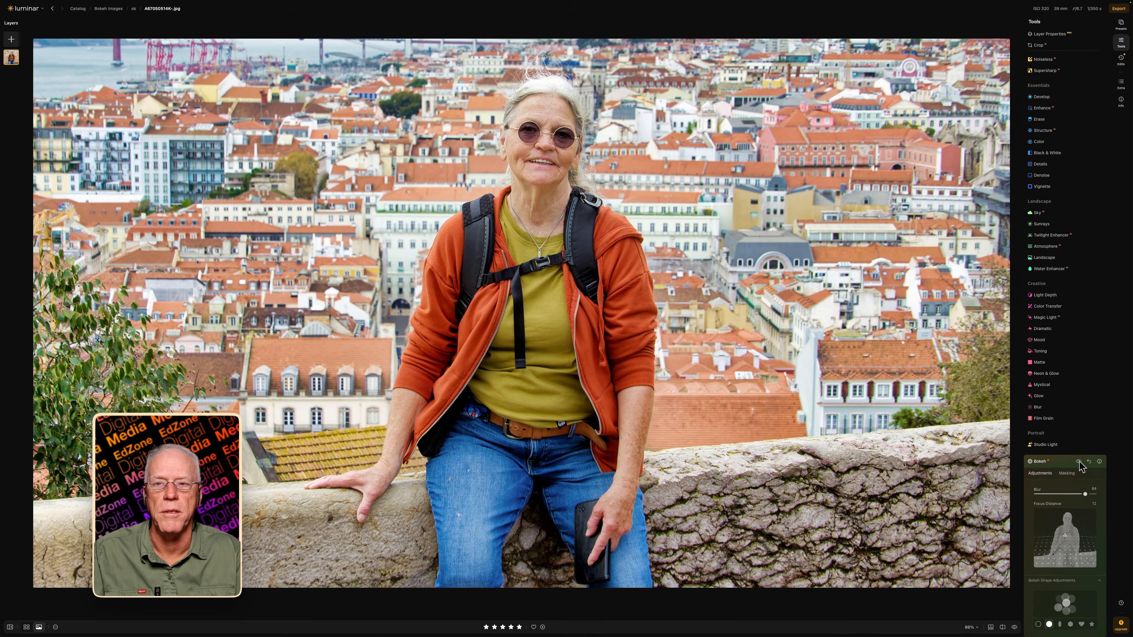
{"action": "left_click", "coordinate": [1078, 462]}
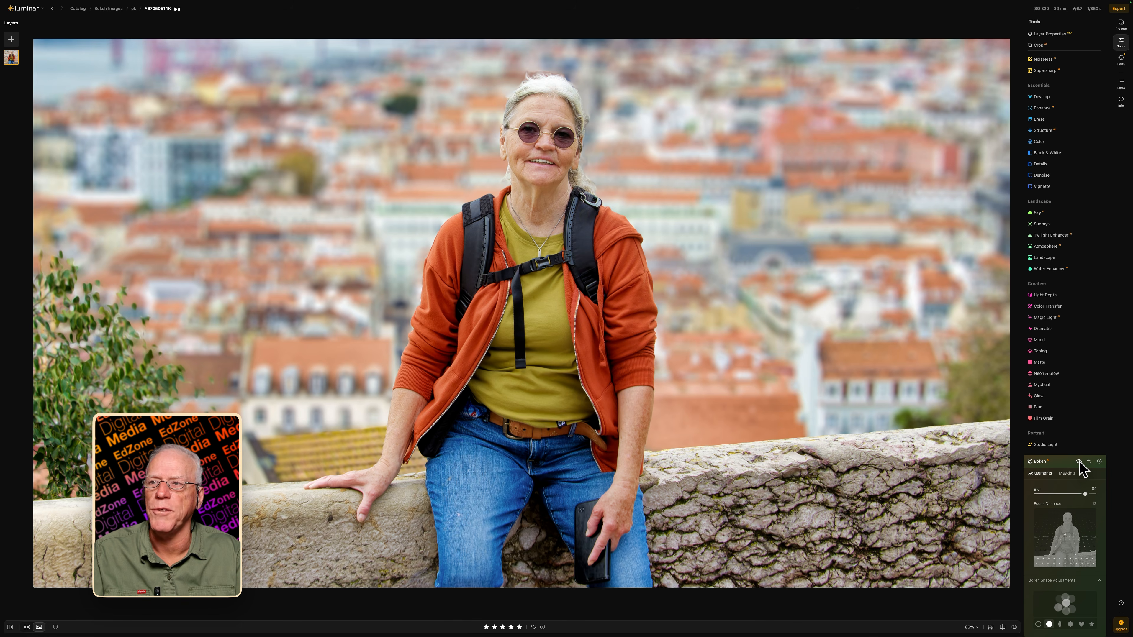
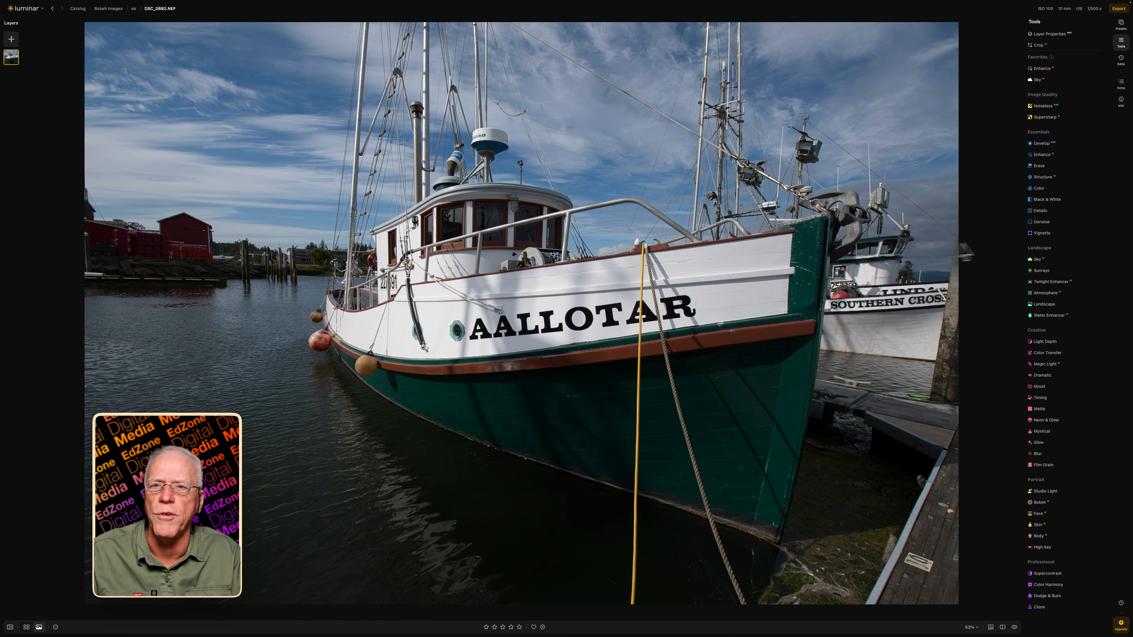
Inspect the docked AALLOTAR fishing boat photo and apply Develop's Auto Adjust to it
{"action": "scroll", "coordinate": [1014, 235], "scroll_direction": "up", "scroll_amount": 5}
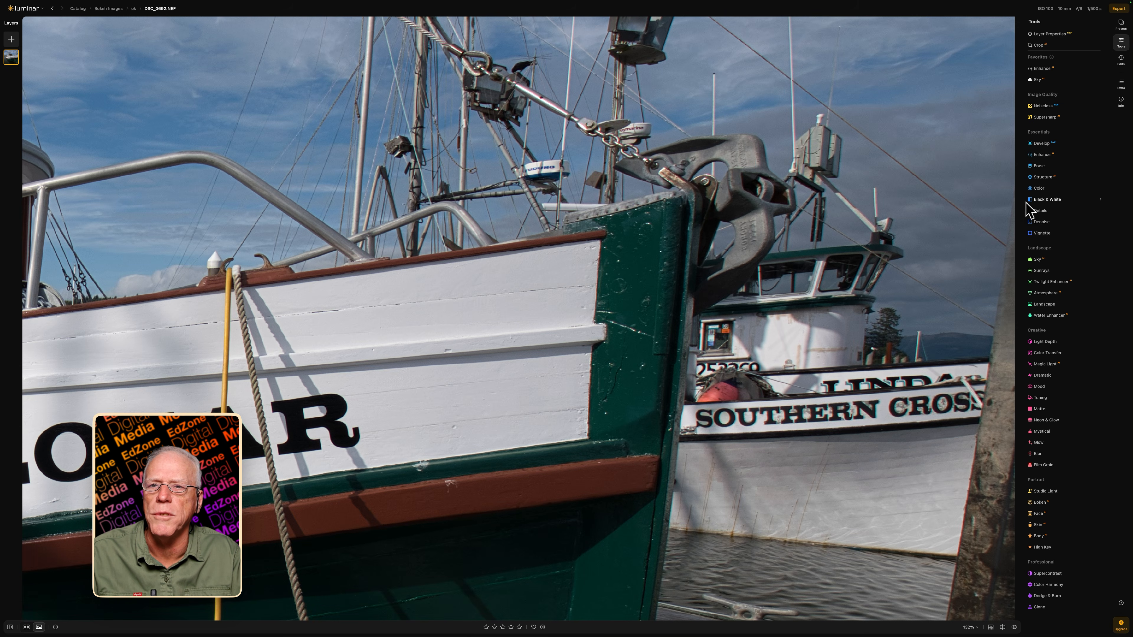
{"action": "scroll", "coordinate": [970, 232], "scroll_direction": "down", "scroll_amount": 5}
{"action": "scroll", "coordinate": [915, 242], "scroll_direction": "up", "scroll_amount": 1}
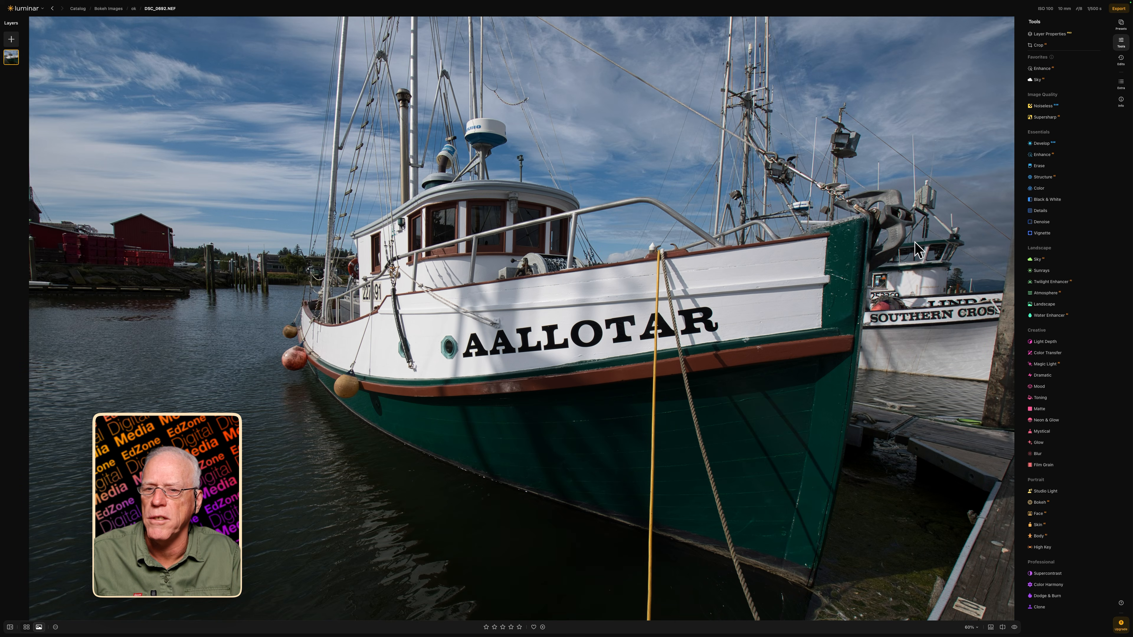
{"action": "left_click", "coordinate": [1041, 145]}
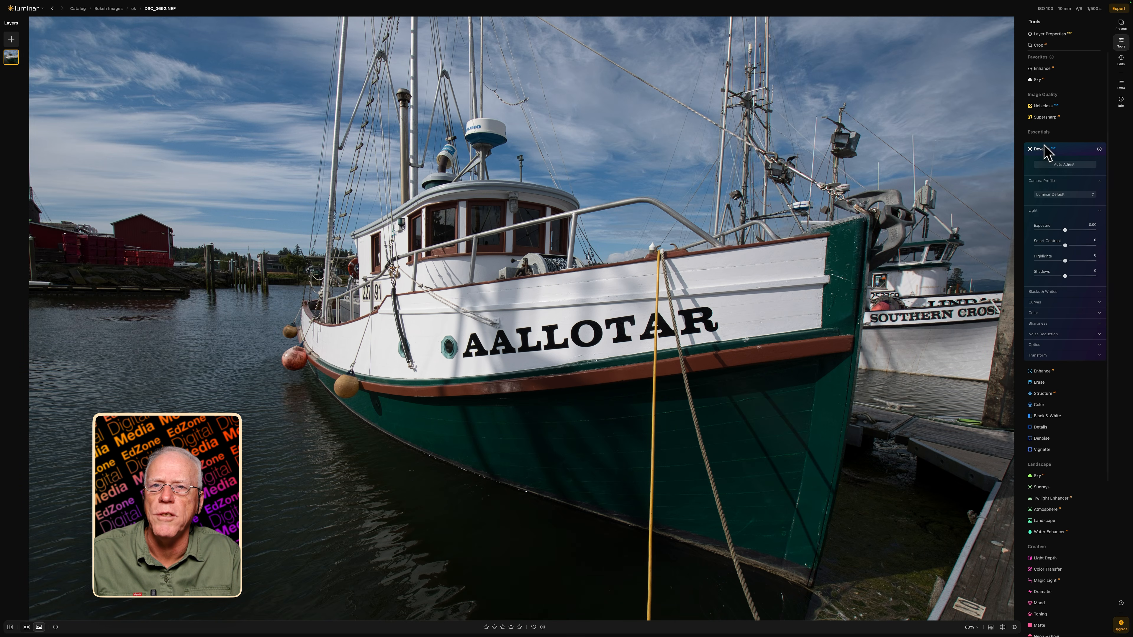
{"action": "left_click", "coordinate": [1063, 165]}
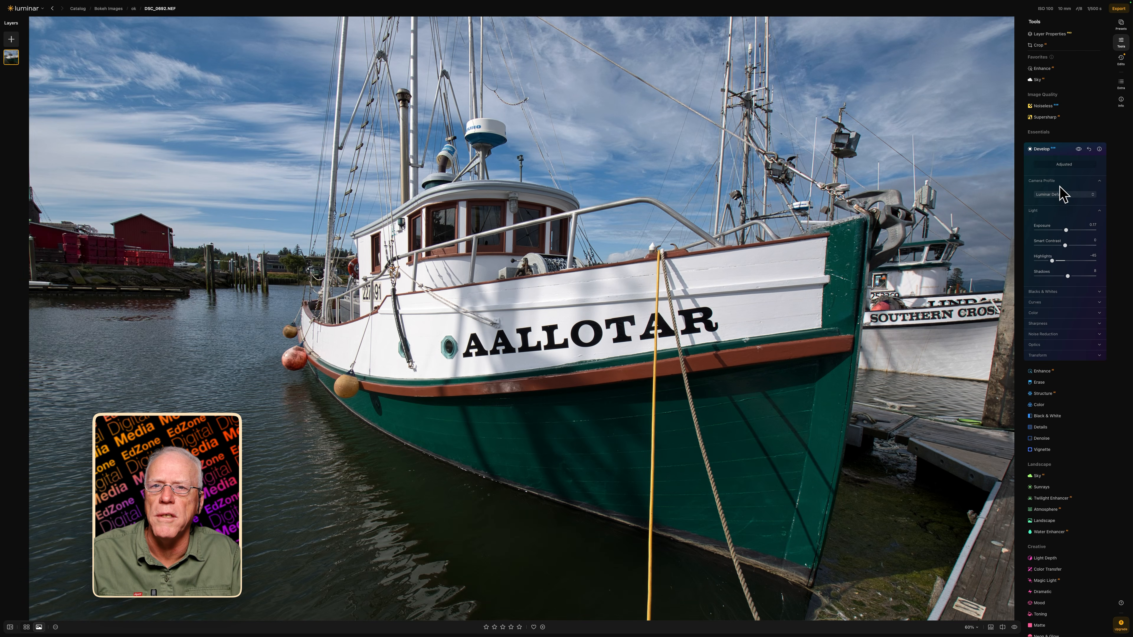
{"action": "left_click", "coordinate": [1041, 150]}
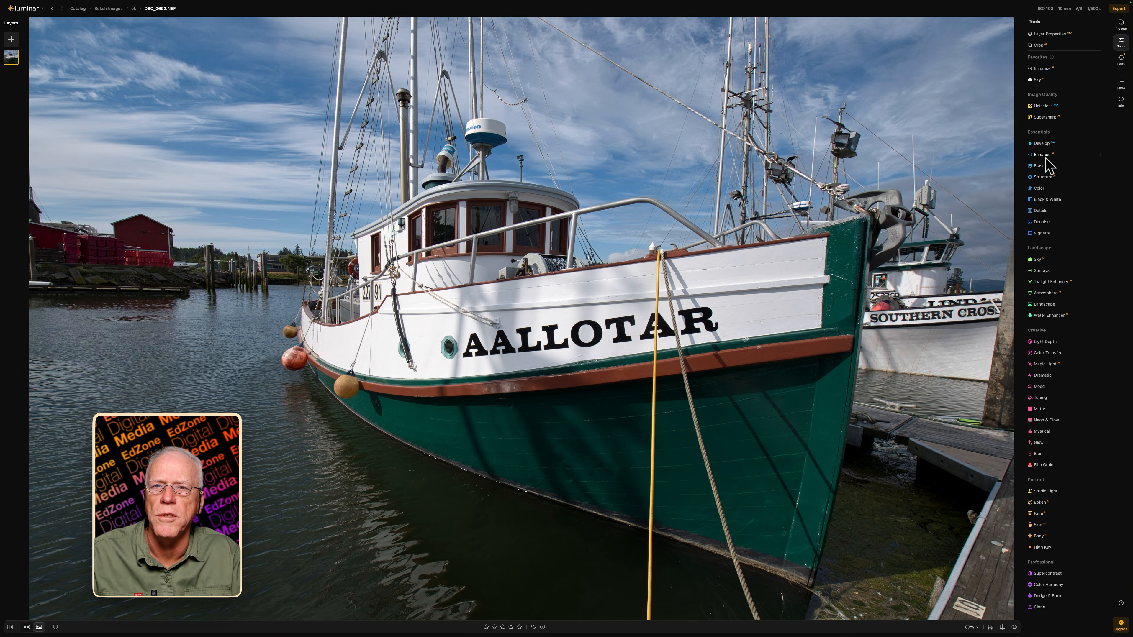
Enhance the boat photo with Accent about 67 and Sky Enhancer about 48, and set the Structure Amount to 33
{"action": "left_click", "coordinate": [1044, 156]}
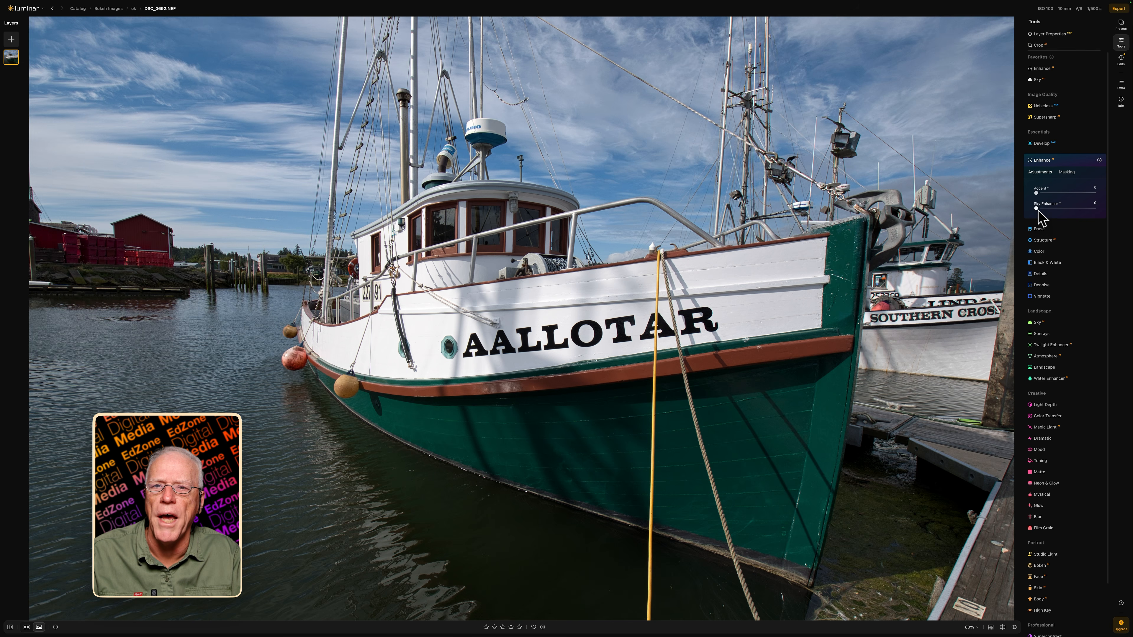
{"action": "left_click_drag", "start_coordinate": [1036, 209], "coordinate": [1076, 194]}
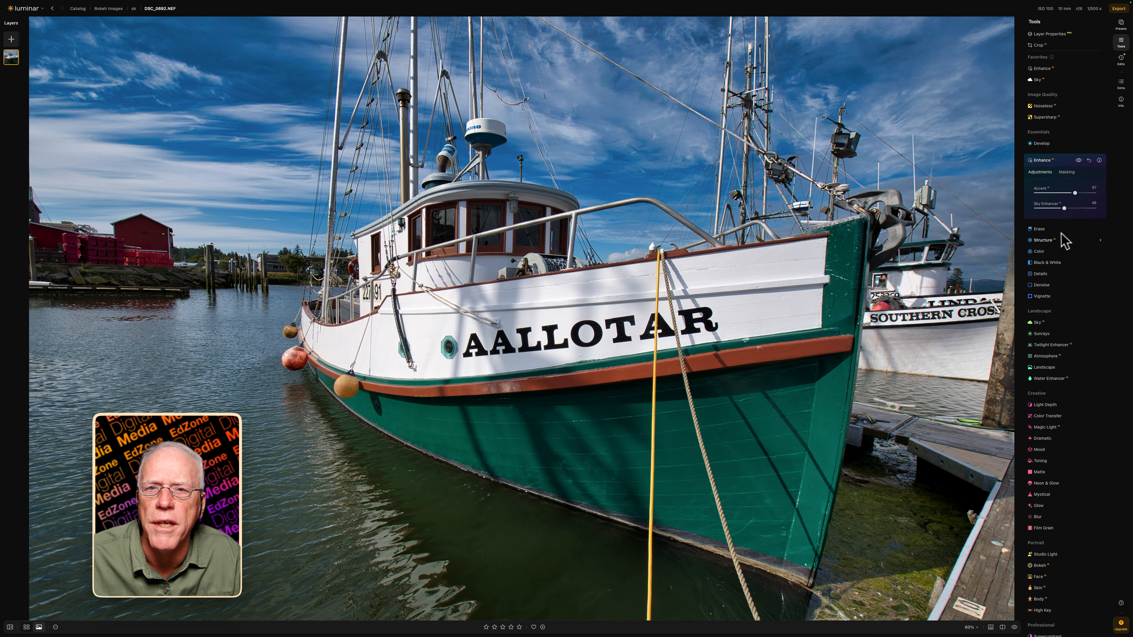
{"action": "left_click", "coordinate": [1048, 240]}
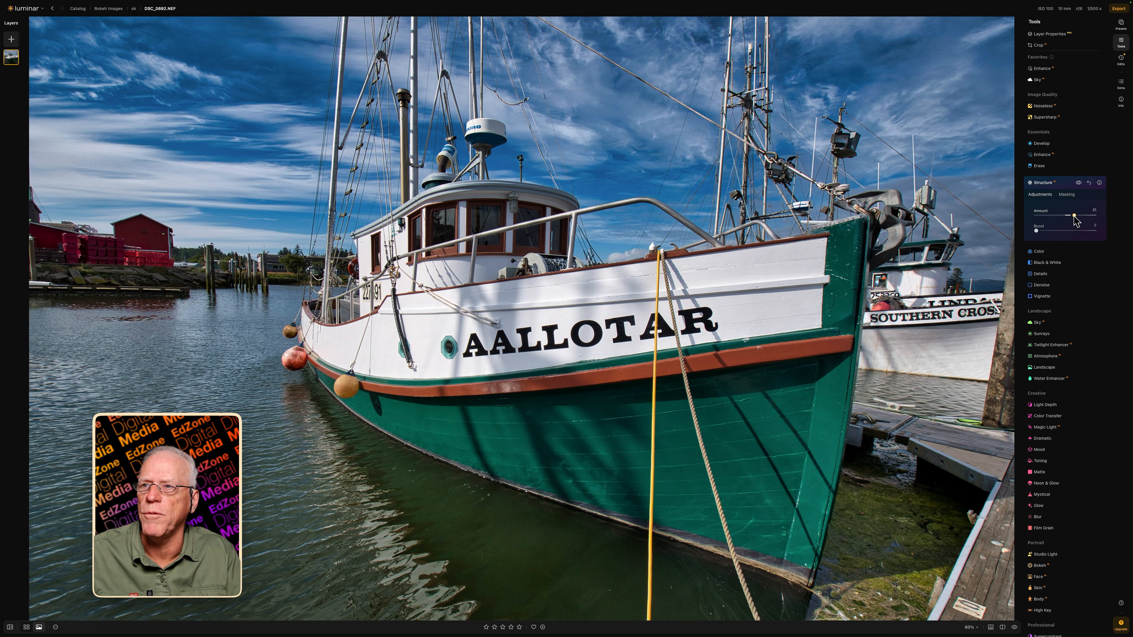
{"action": "left_click_drag", "start_coordinate": [1073, 217], "coordinate": [1076, 217]}
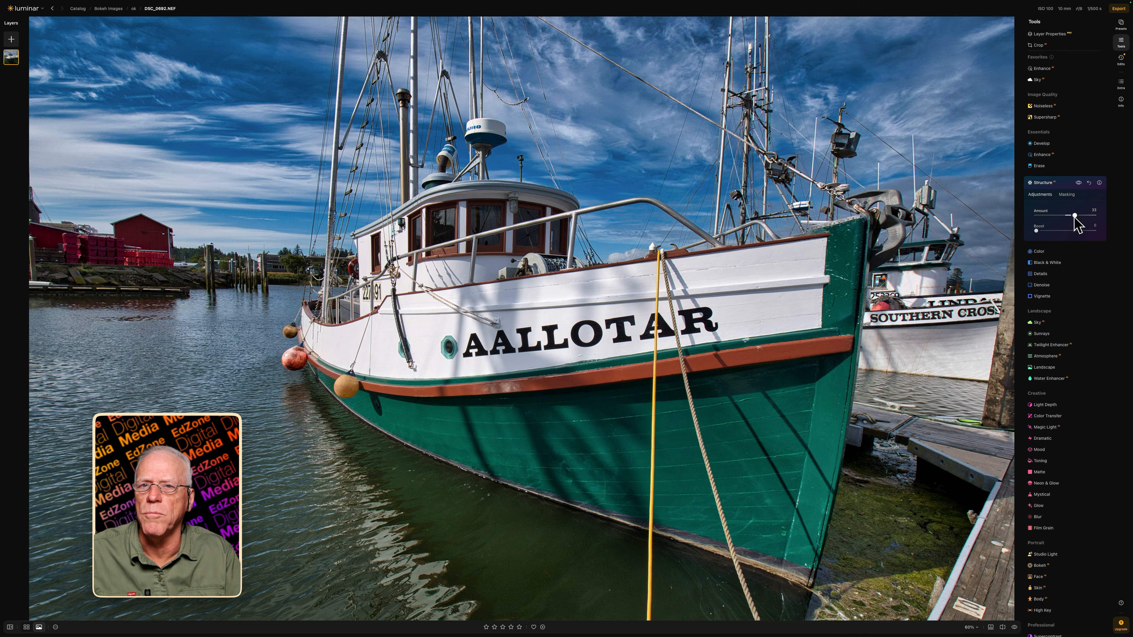
Add Bokeh AI to the fishing boat photo and raise its Blur to nearly the maximum
{"action": "scroll", "coordinate": [1062, 396], "scroll_direction": "down", "scroll_amount": 2}
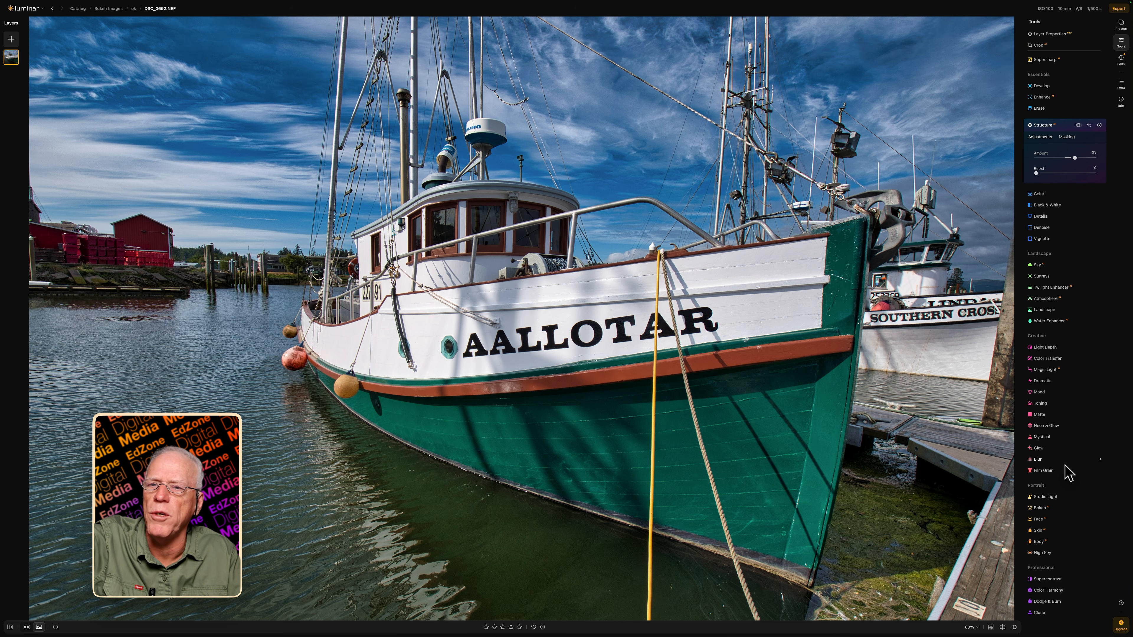
{"action": "left_click", "coordinate": [1047, 509]}
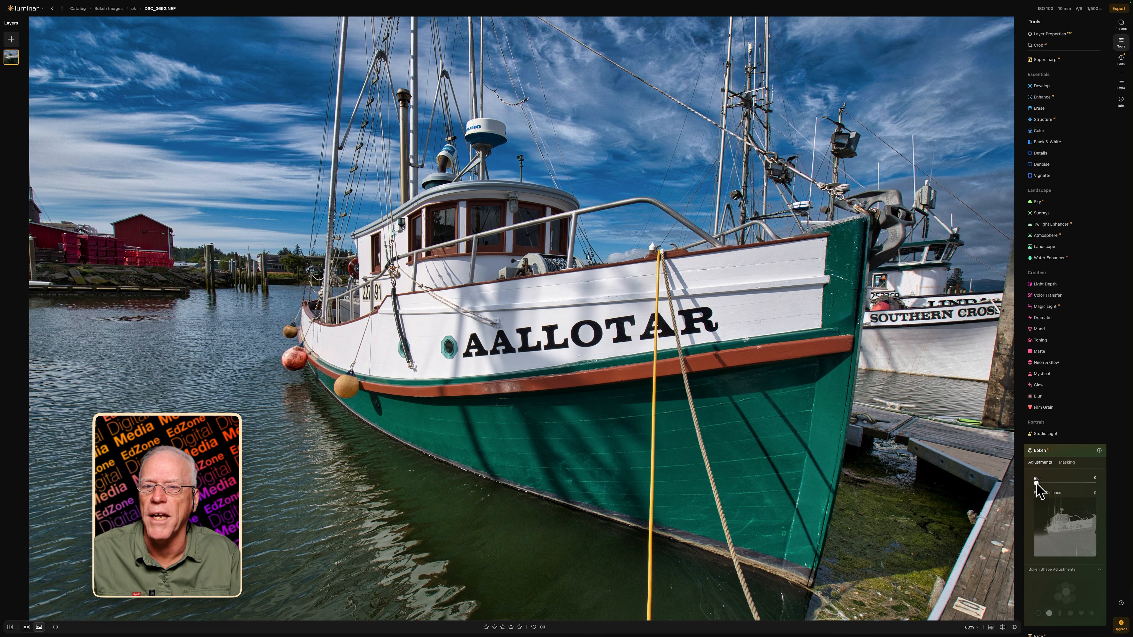
{"action": "left_click_drag", "start_coordinate": [1035, 483], "coordinate": [1063, 483]}
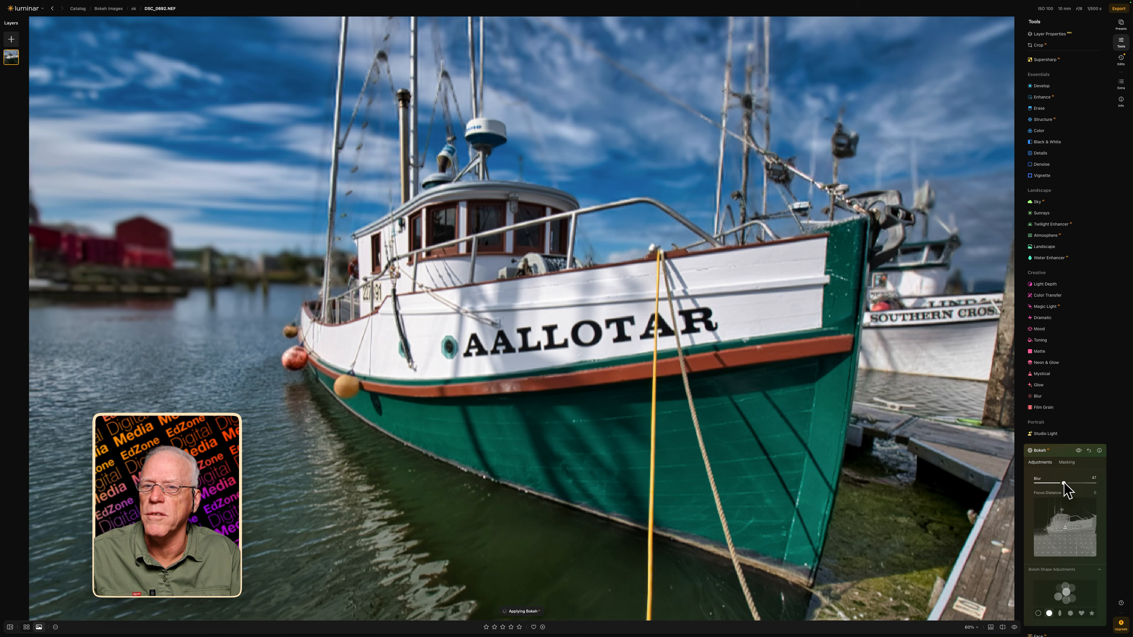
{"action": "left_click_drag", "start_coordinate": [1064, 483], "coordinate": [1095, 483]}
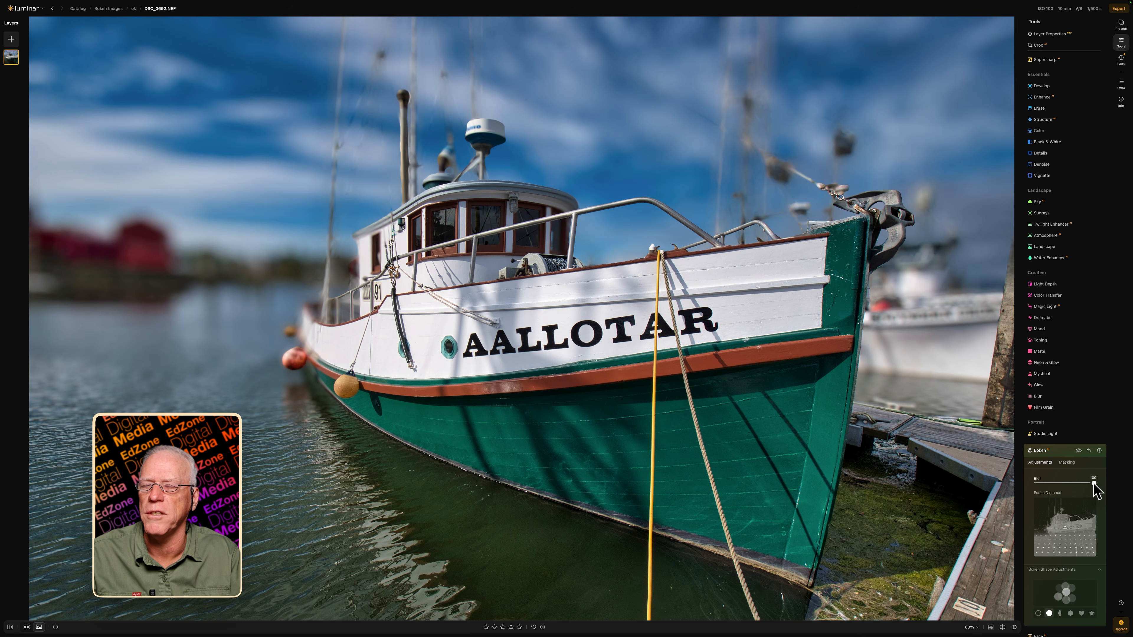
{"action": "left_click_drag", "start_coordinate": [1094, 483], "coordinate": [1093, 484]}
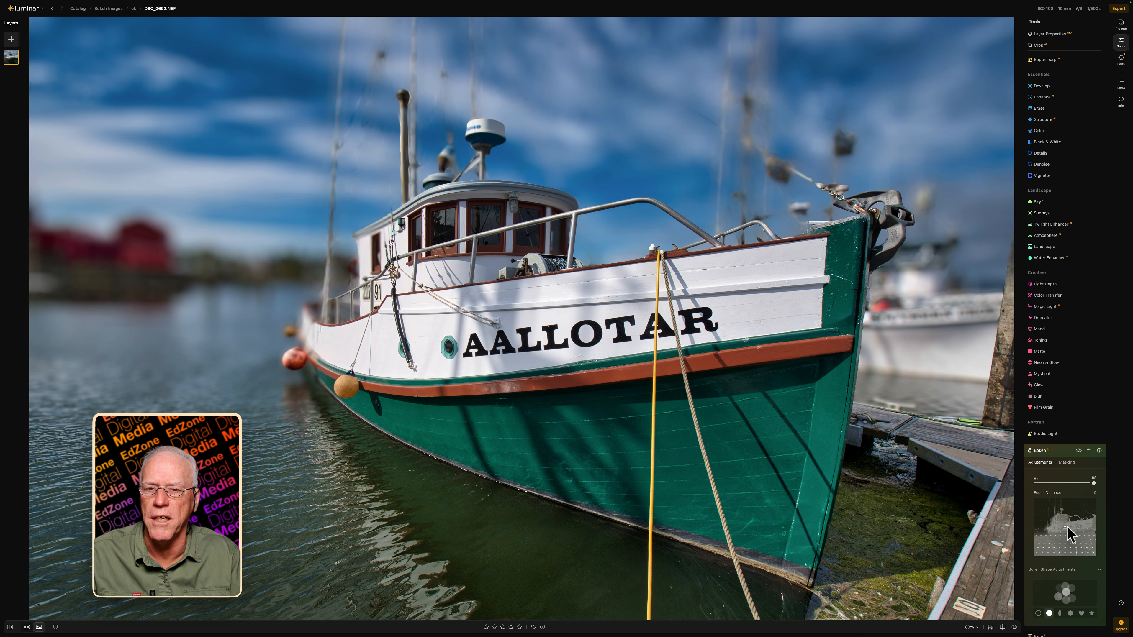
Try nearer and farther Bokeh focus distances on the boat, and settle on a farther one that keeps the masts and rigging sharp
{"action": "left_click_drag", "start_coordinate": [1066, 527], "coordinate": [1064, 510]}
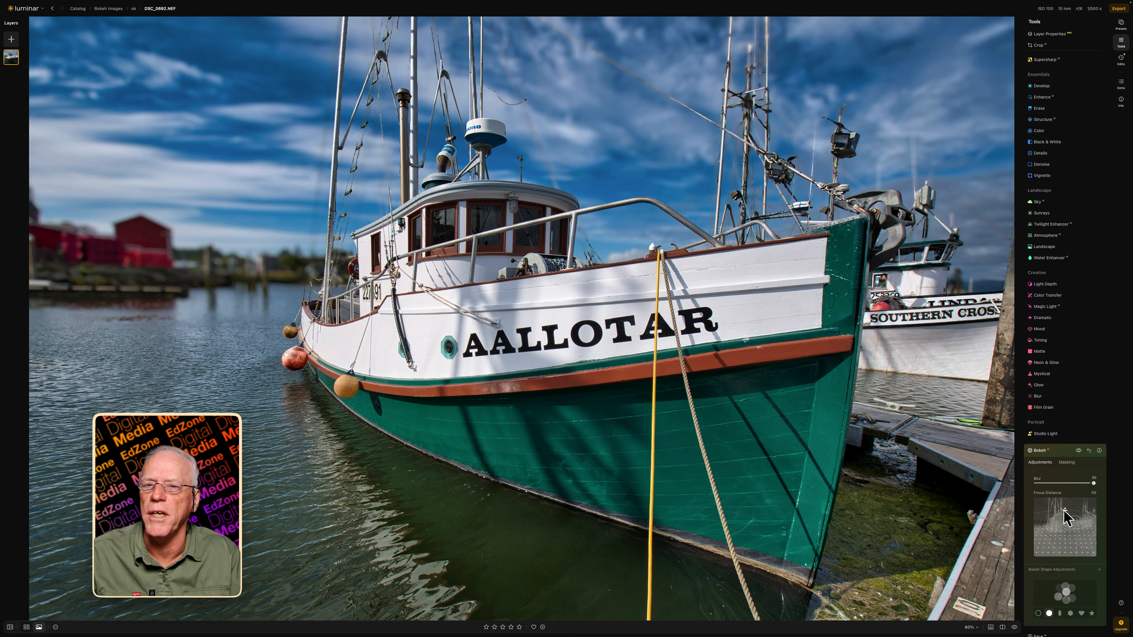
{"action": "left_click_drag", "start_coordinate": [1064, 510], "coordinate": [1064, 506]}
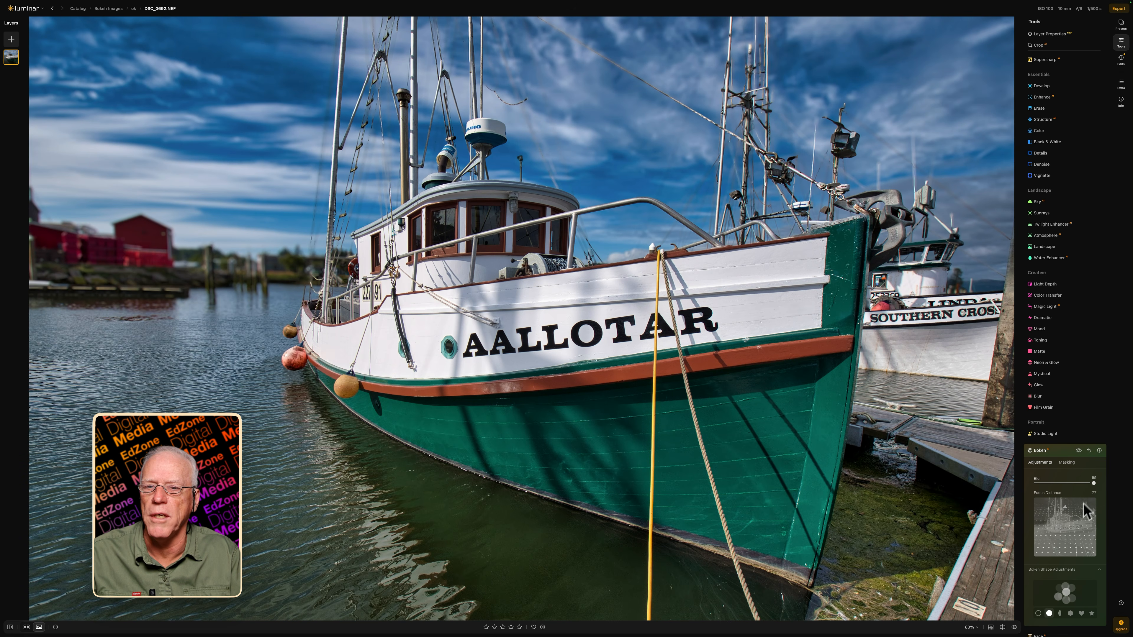
{"action": "left_click_drag", "start_coordinate": [1066, 508], "coordinate": [1067, 521]}
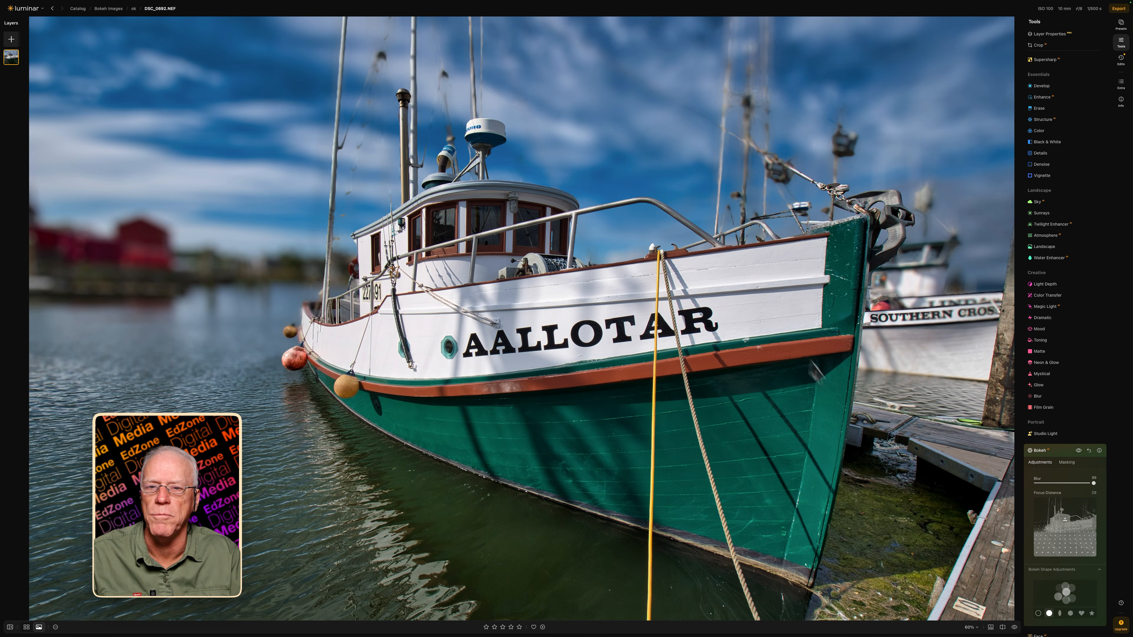
{"action": "left_click", "coordinate": [1065, 511]}
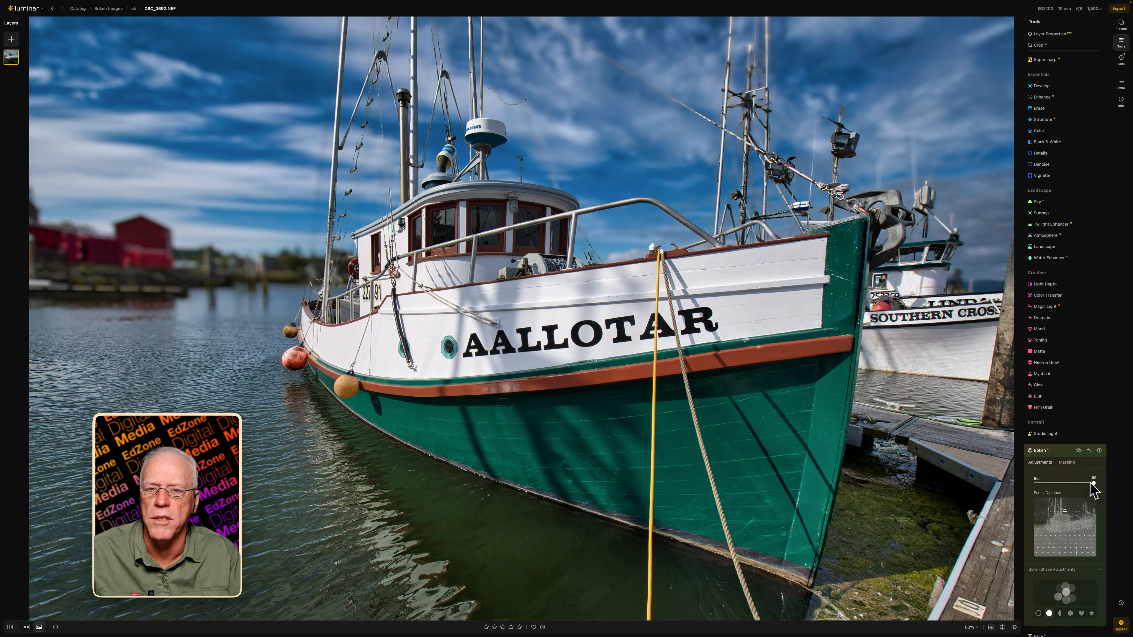
Reduce the boat photo's Bokeh Blur to about 81 and compare the image with and without the effect
{"action": "left_click_drag", "start_coordinate": [1094, 483], "coordinate": [1069, 488]}
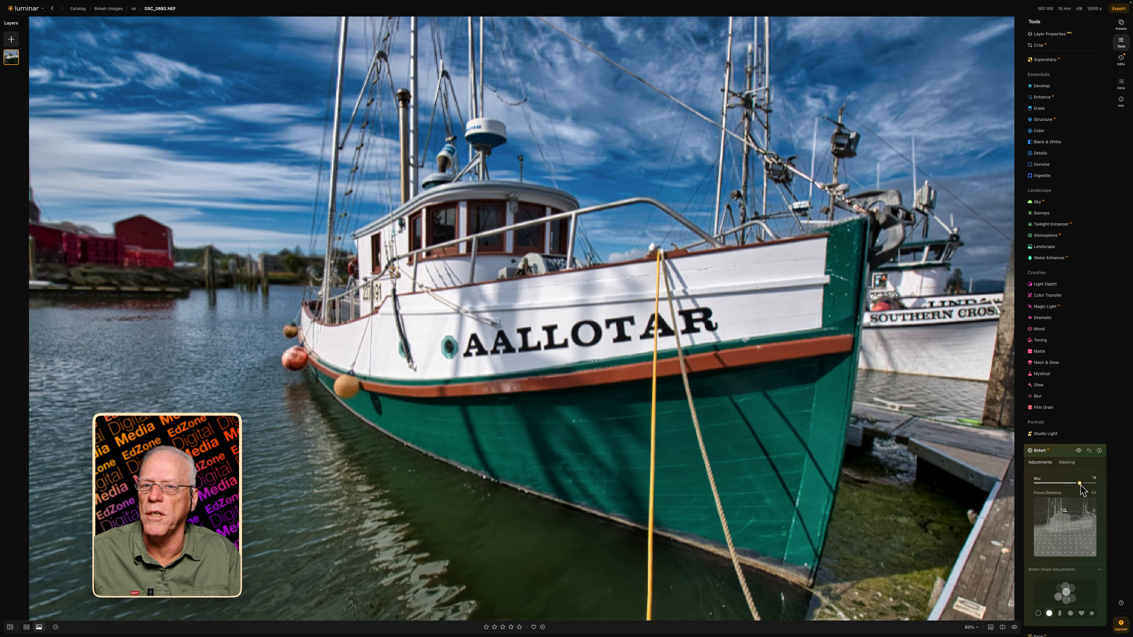
{"action": "left_click_drag", "start_coordinate": [1080, 488], "coordinate": [1084, 486]}
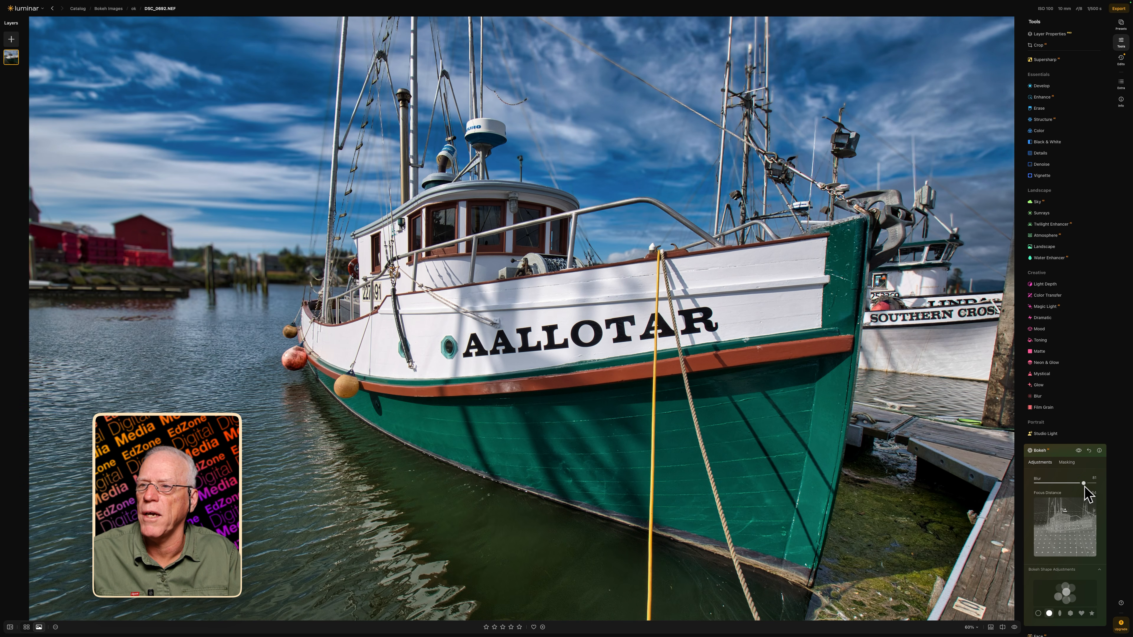
{"action": "left_click", "coordinate": [1078, 450]}
{"action": "left_click", "coordinate": [1079, 451]}
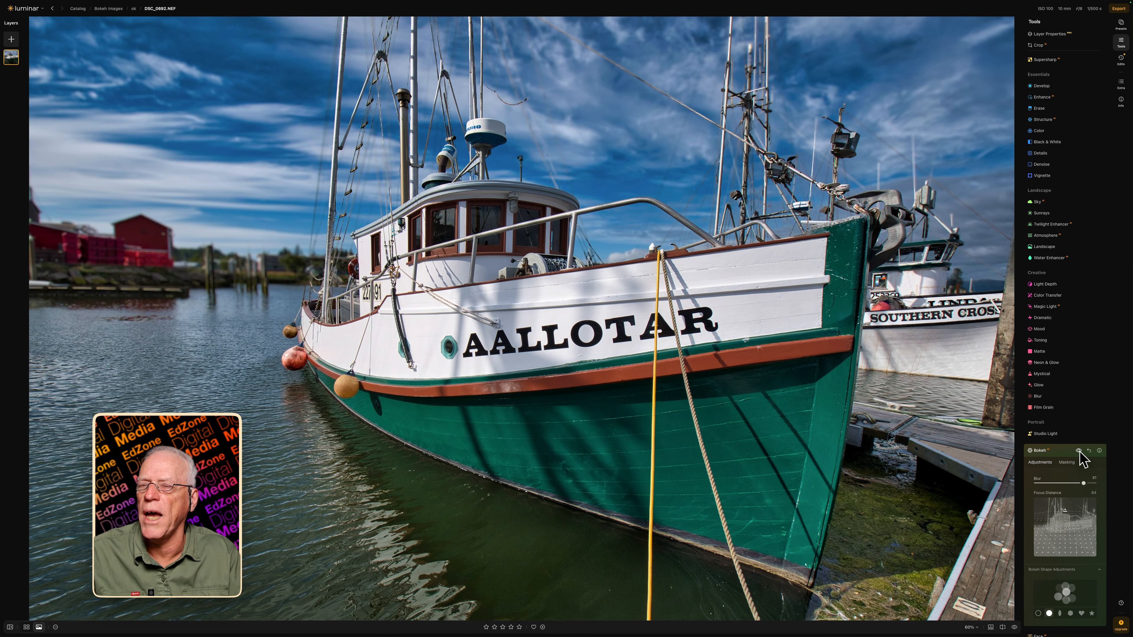
{"action": "left_click", "coordinate": [1079, 451]}
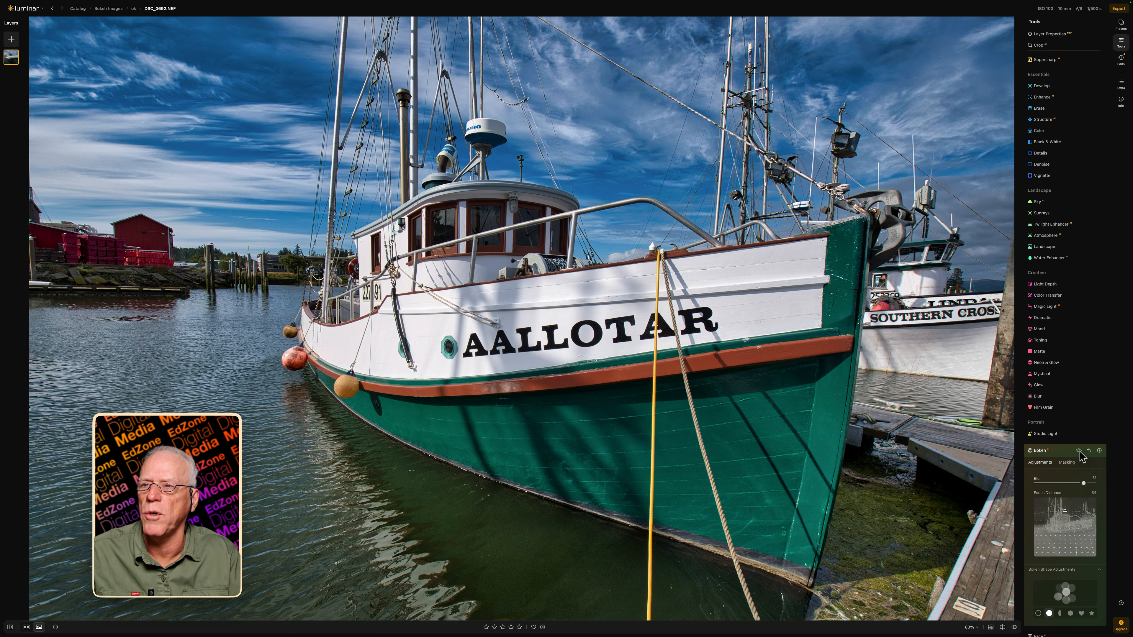
Turn the boat photo's Bokeh effect back on, raise its Blur slightly, and compare the image with and without the effect
{"action": "left_click", "coordinate": [1079, 450]}
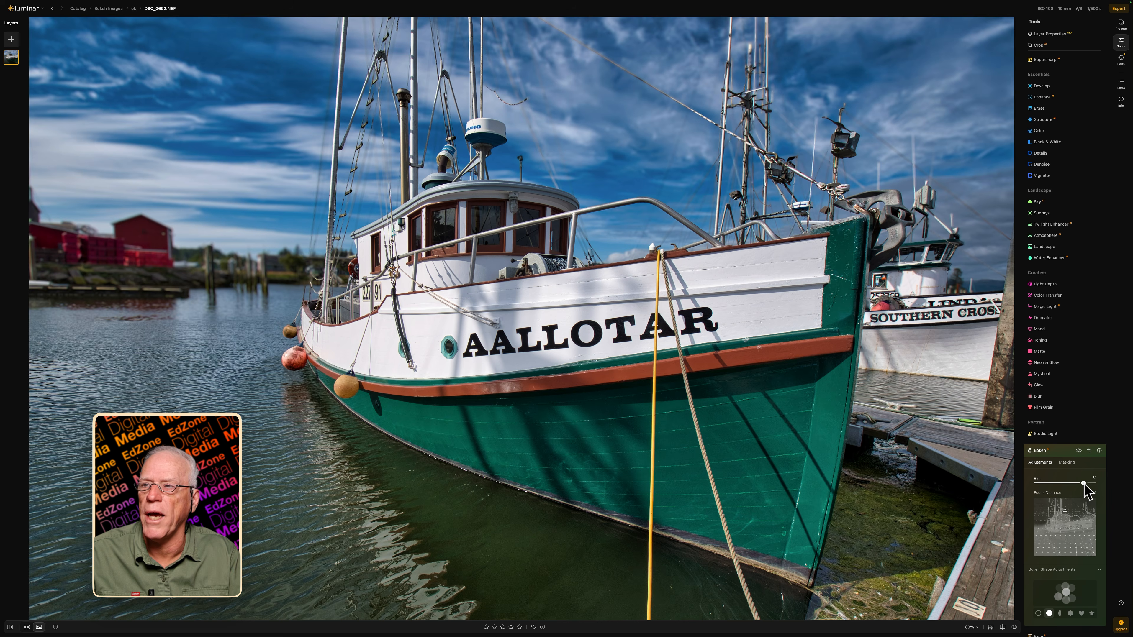
{"action": "left_click_drag", "start_coordinate": [1083, 484], "coordinate": [1090, 483]}
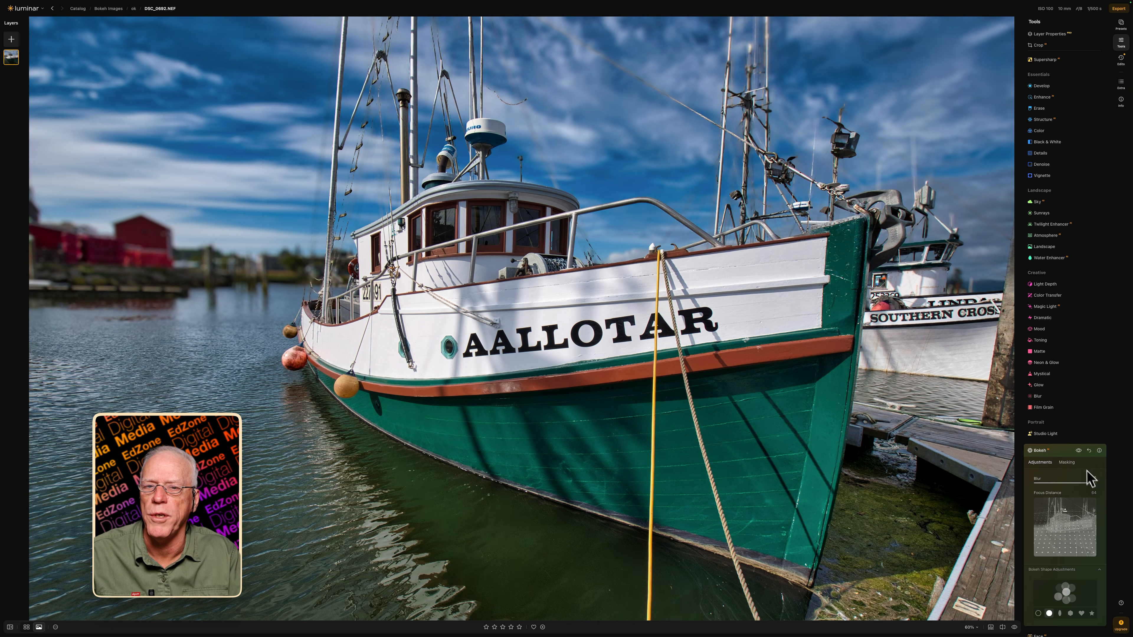
{"action": "left_click", "coordinate": [1078, 451]}
{"action": "left_click", "coordinate": [1078, 451]}
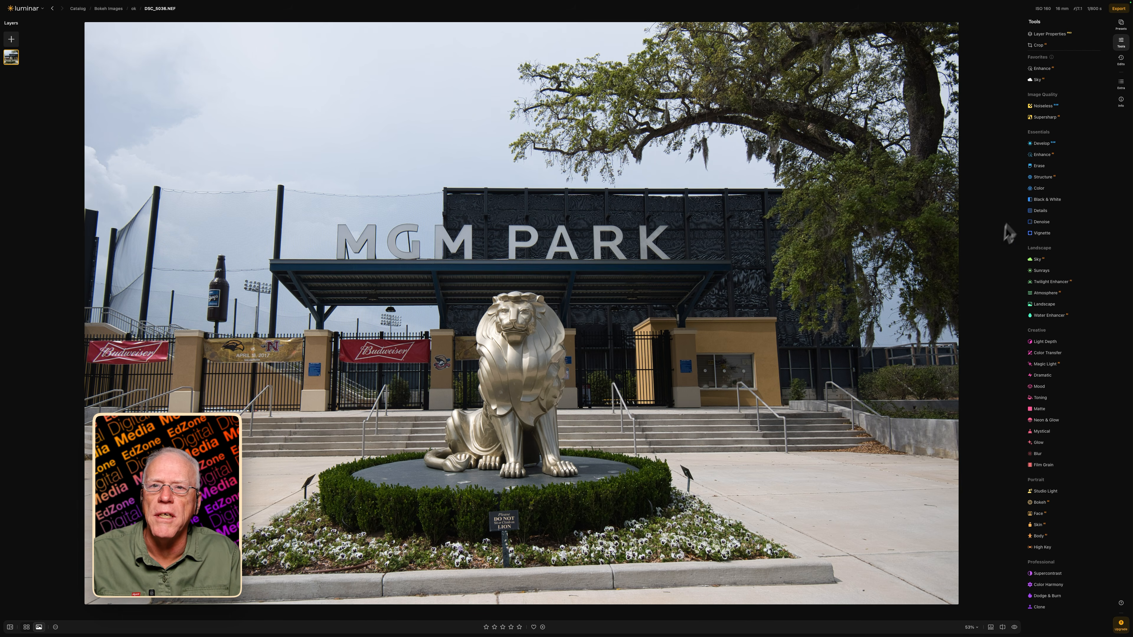
Auto-adjust the MGM Park lion statue photo in Develop and raise its Enhance Accent to about 72
{"action": "left_click", "coordinate": [1041, 144]}
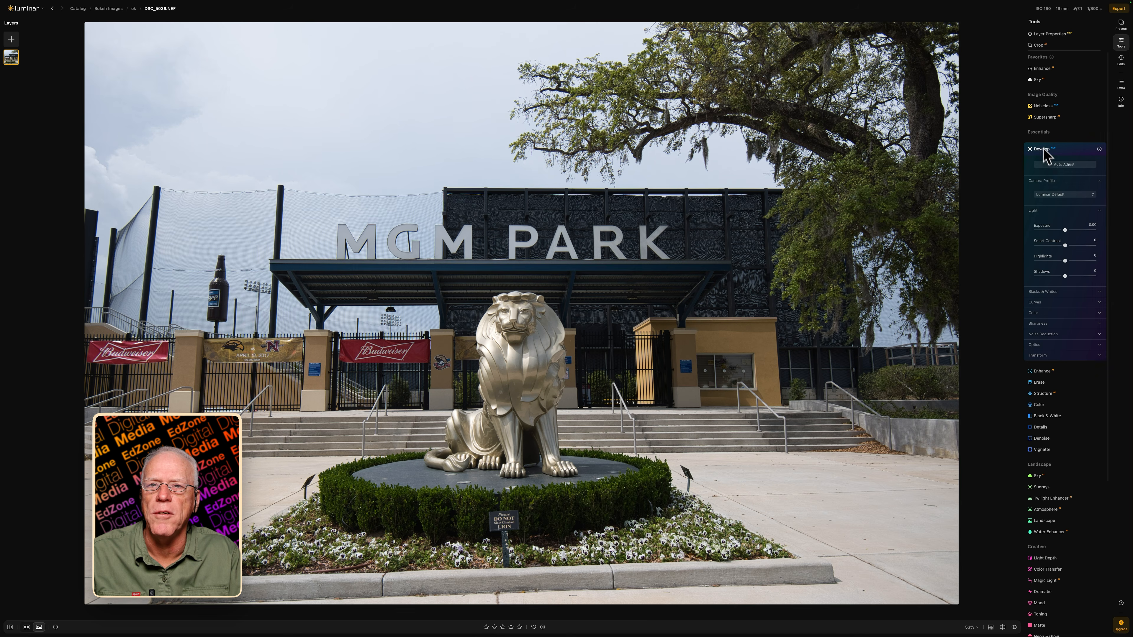
{"action": "left_click", "coordinate": [1066, 165]}
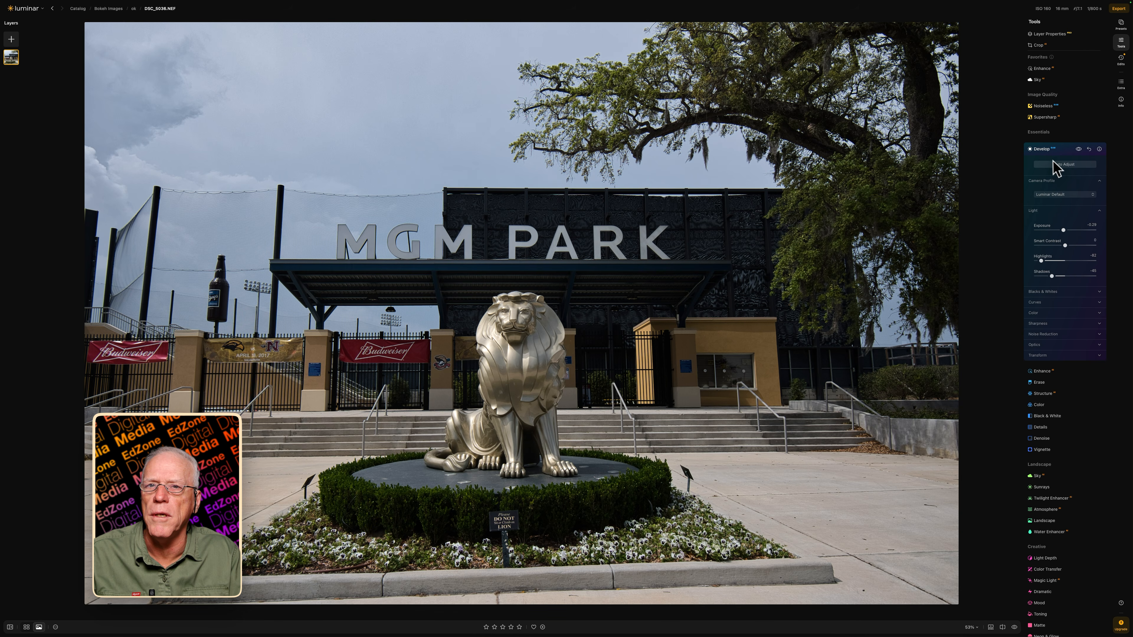
{"action": "left_click", "coordinate": [1043, 151]}
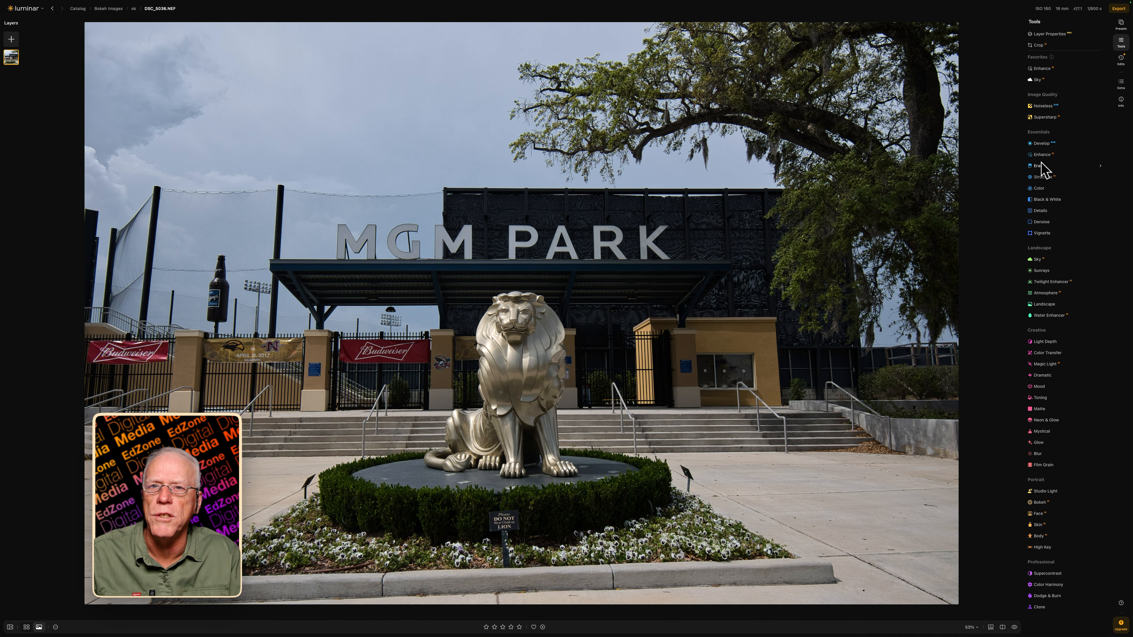
{"action": "left_click", "coordinate": [1039, 156]}
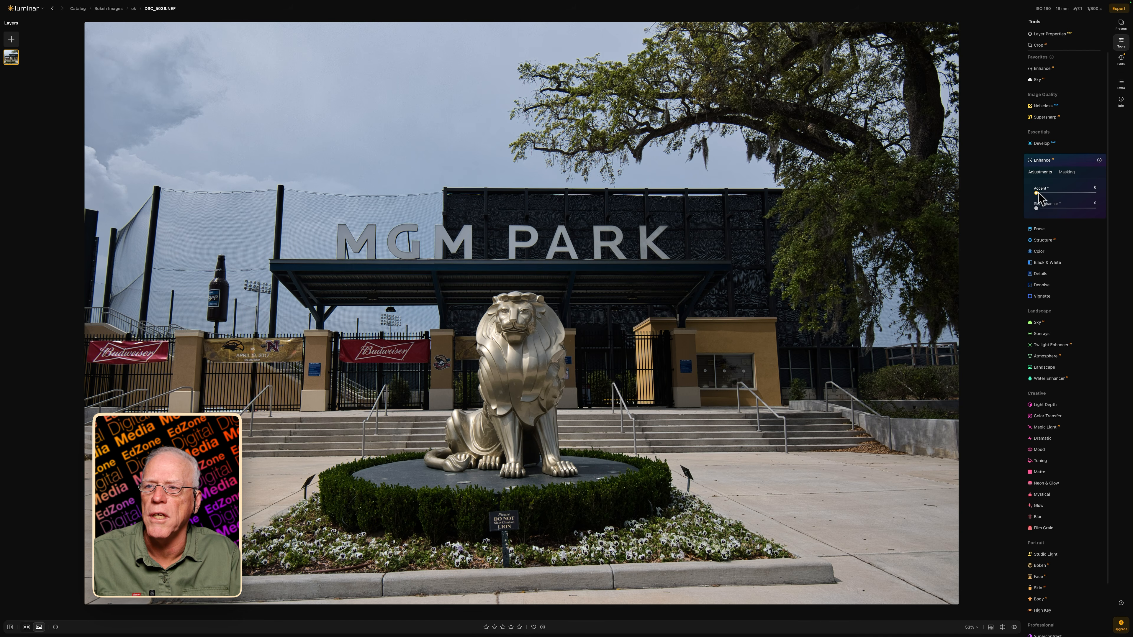
{"action": "left_click_drag", "start_coordinate": [1037, 192], "coordinate": [1071, 192]}
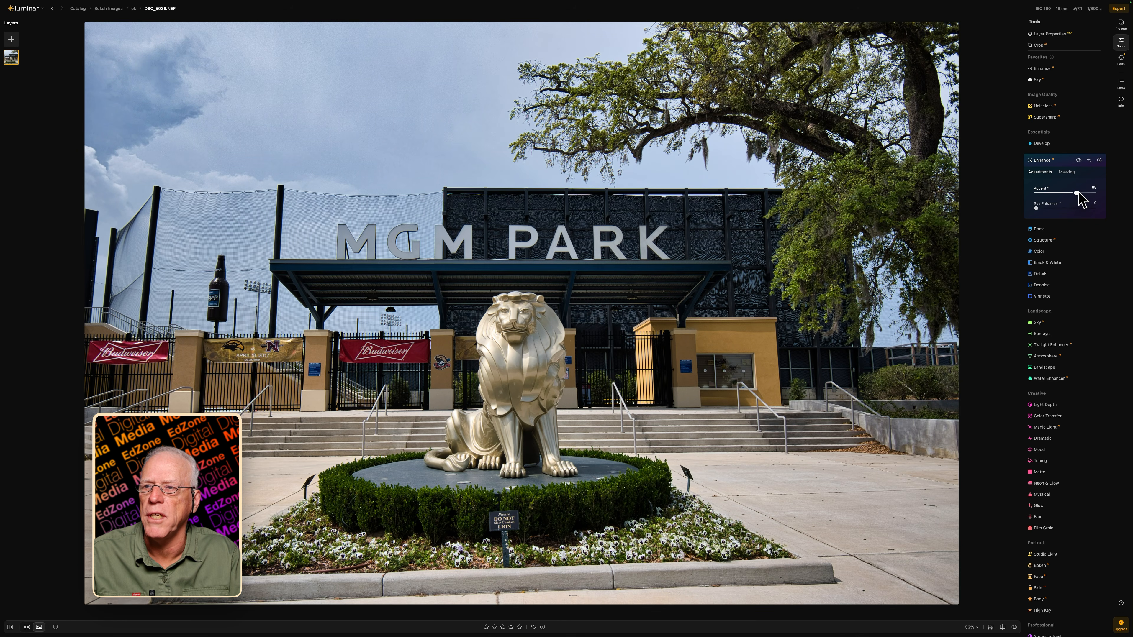
{"action": "left_click_drag", "start_coordinate": [1076, 193], "coordinate": [1080, 193]}
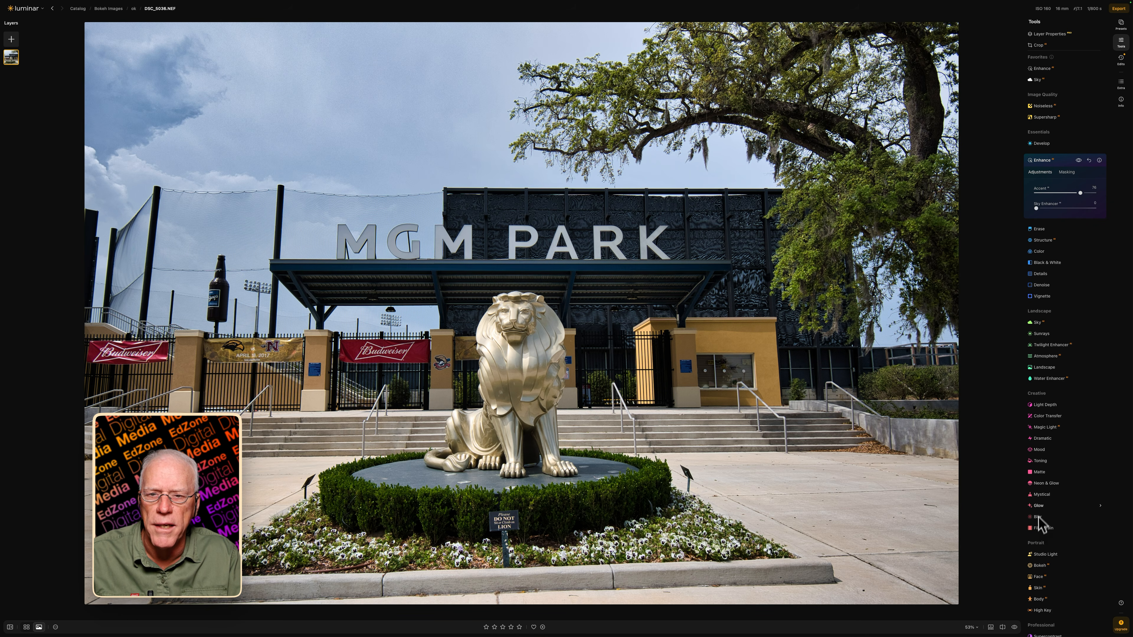
Add Bokeh AI to the lion statue photo with Blur about 86 and move the focus distance nearer, onto the statue
{"action": "left_click", "coordinate": [1039, 565]}
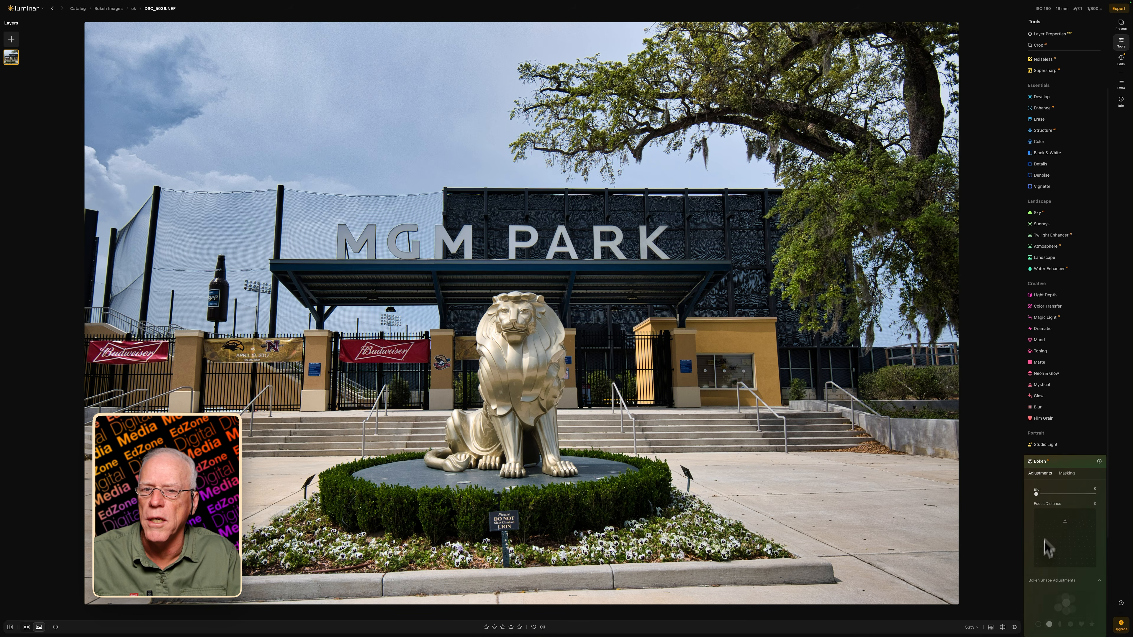
{"action": "left_click_drag", "start_coordinate": [1036, 495], "coordinate": [1087, 492]}
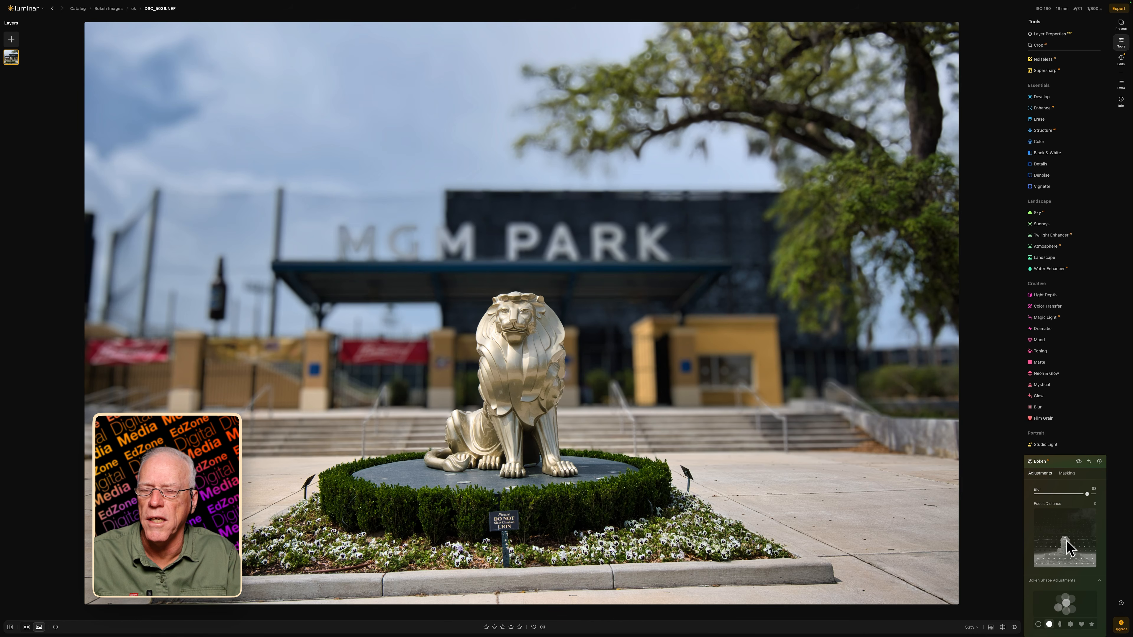
{"action": "left_click_drag", "start_coordinate": [1066, 541], "coordinate": [1068, 548]}
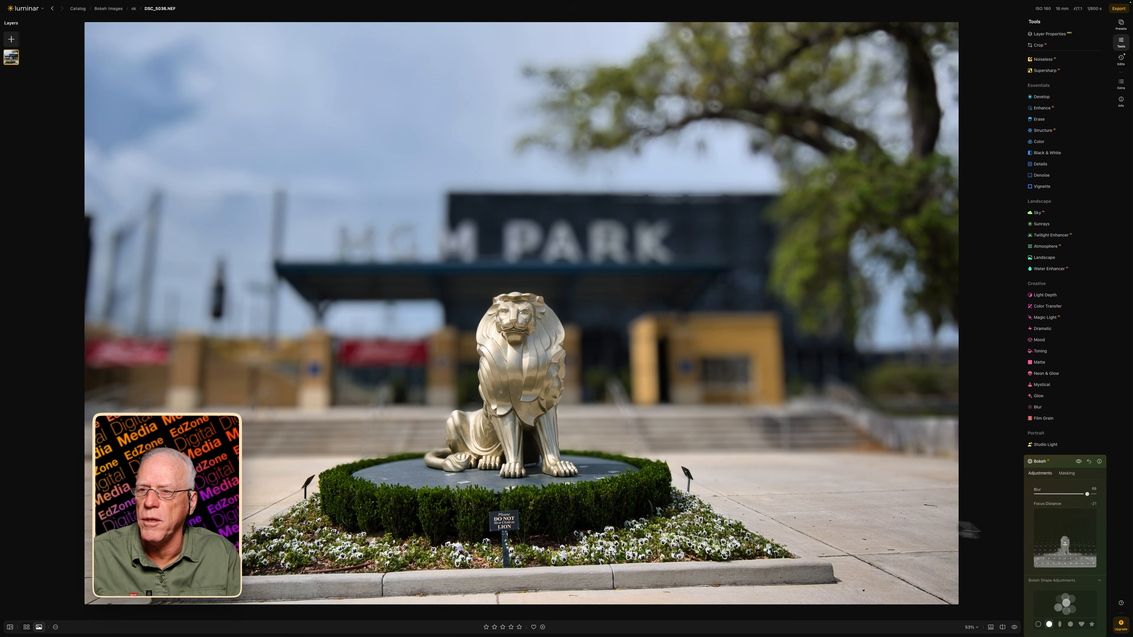
Inspect the lion up close, try a much nearer Bokeh focus distance, and settle on a farther one that keeps the statue sharp
{"action": "left_click", "coordinate": [526, 443]}
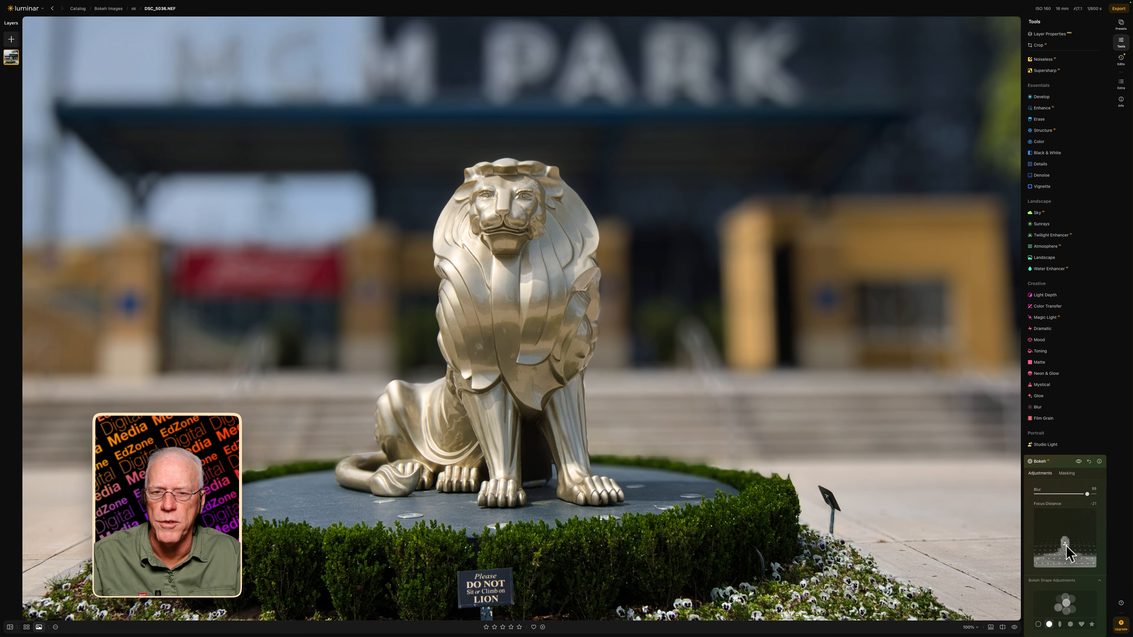
{"action": "left_click_drag", "start_coordinate": [1066, 545], "coordinate": [1069, 556]}
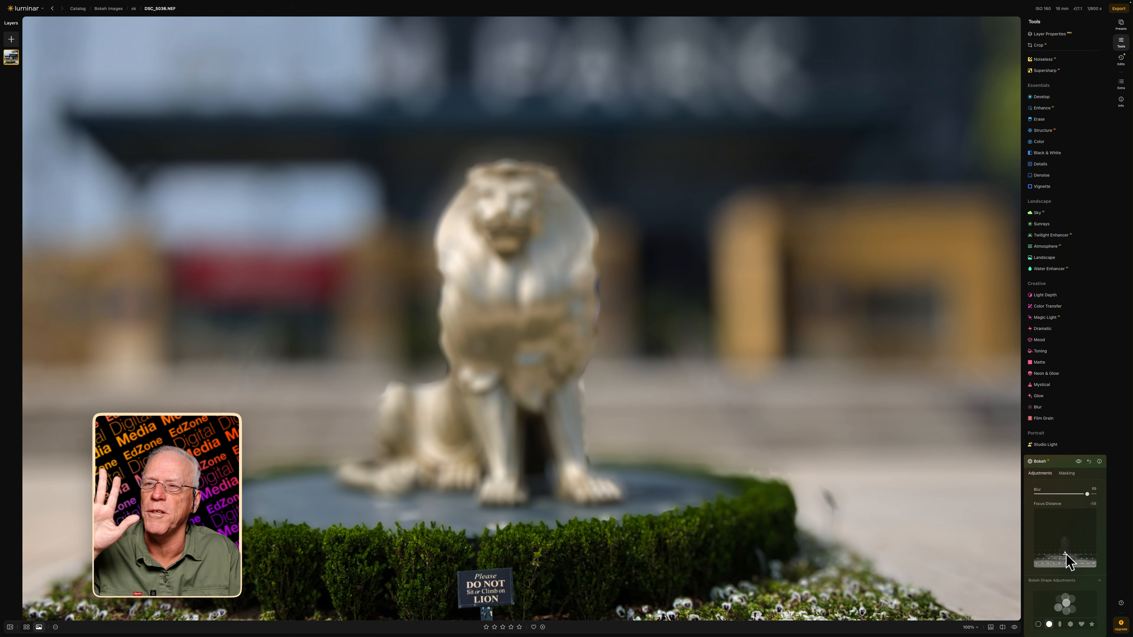
{"action": "left_click_drag", "start_coordinate": [1065, 554], "coordinate": [1066, 545]}
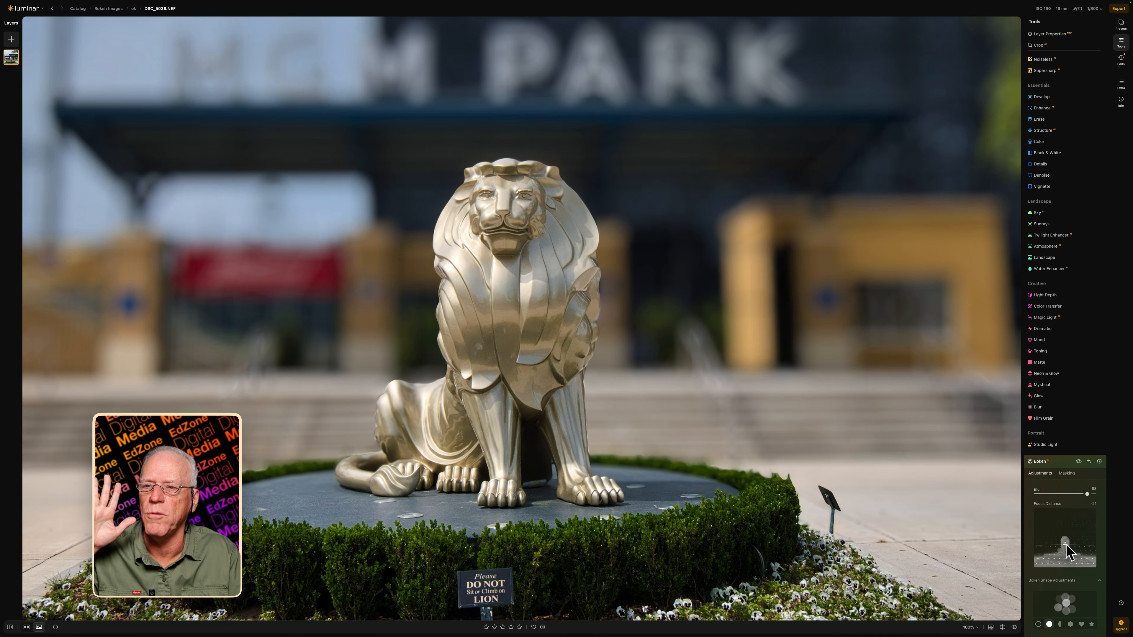
{"action": "left_click_drag", "start_coordinate": [1066, 545], "coordinate": [1065, 542]}
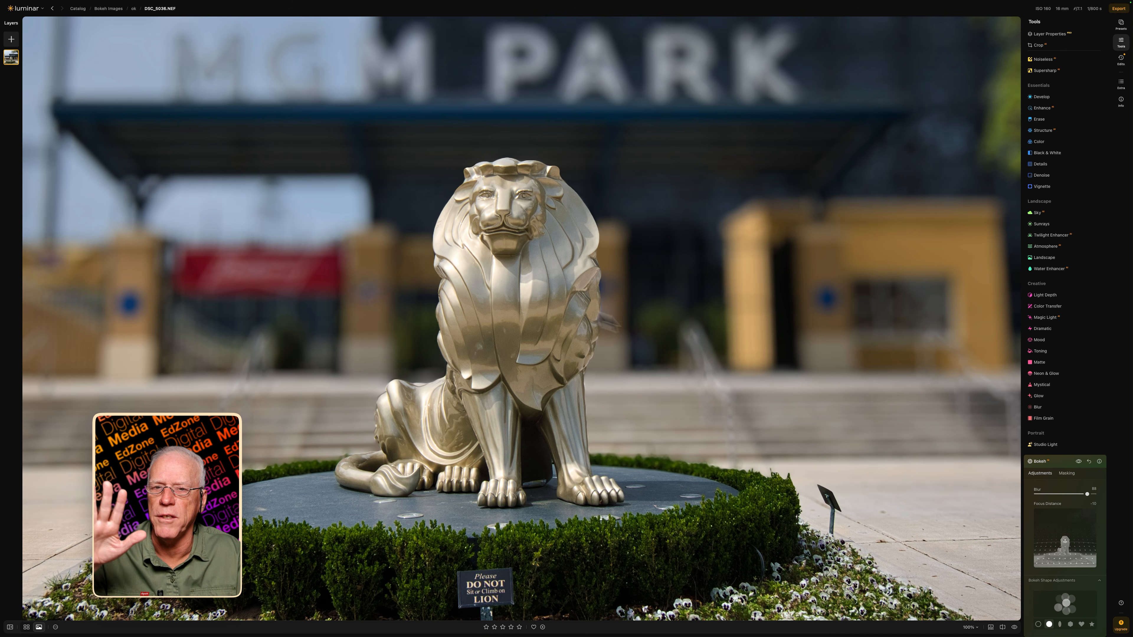
{"action": "double_click", "coordinate": [573, 328]}
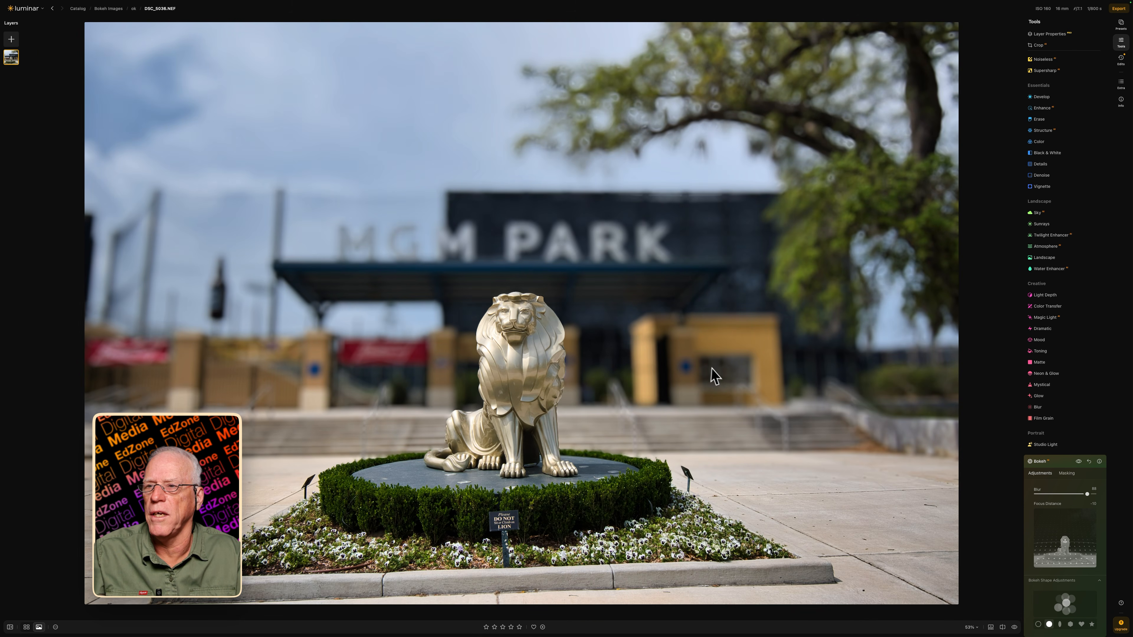
Crop the photo tighter around the lion statue at the original ratio, rotate it slightly to straighten it, and apply the crop
{"action": "left_click", "coordinate": [1038, 45]}
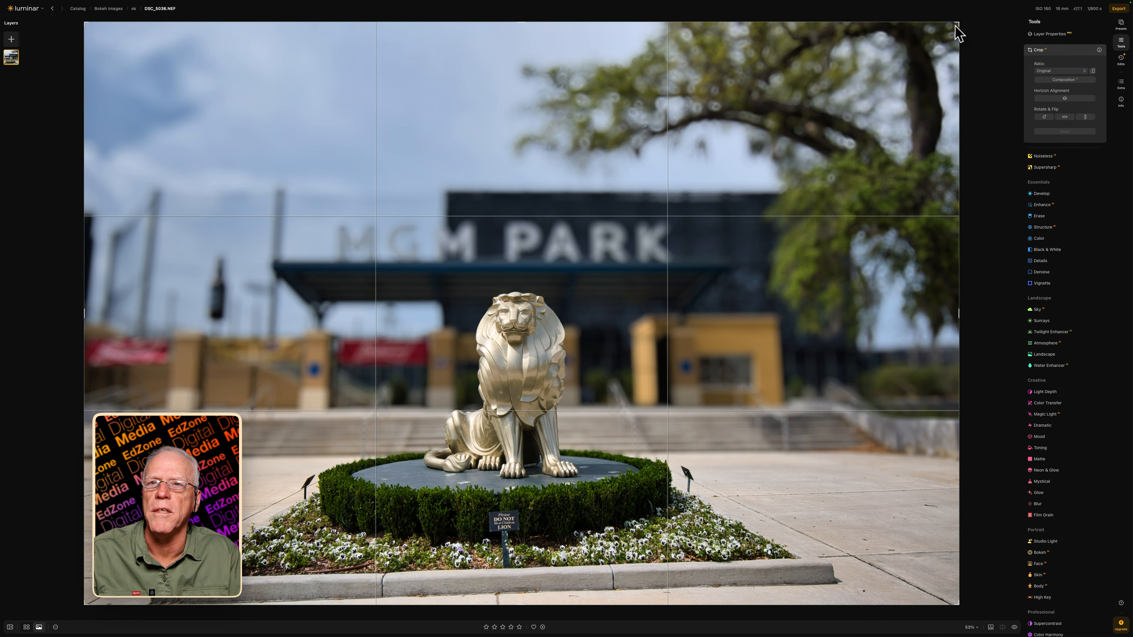
{"action": "left_click_drag", "start_coordinate": [953, 34], "coordinate": [787, 130]}
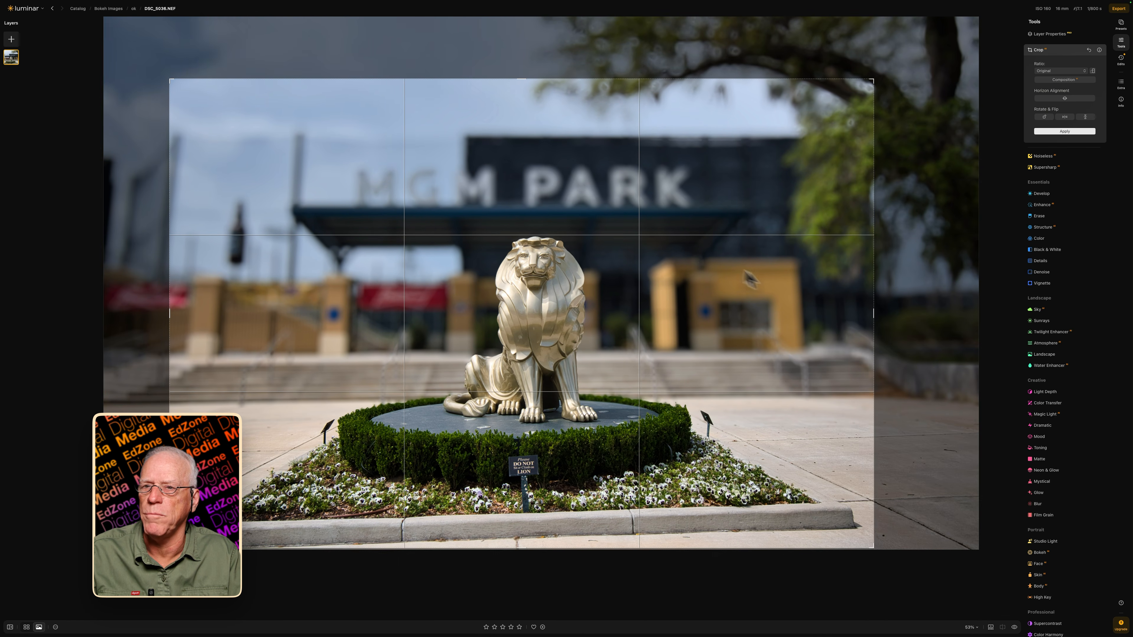
{"action": "left_click_drag", "start_coordinate": [883, 322], "coordinate": [917, 335]}
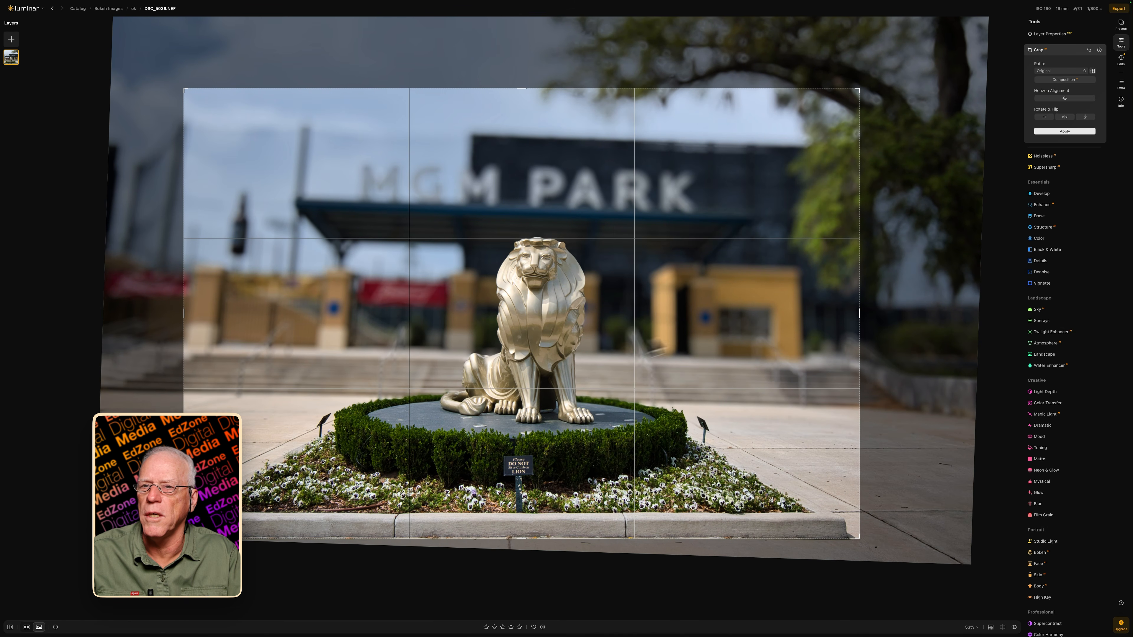
{"action": "left_click", "coordinate": [1064, 131]}
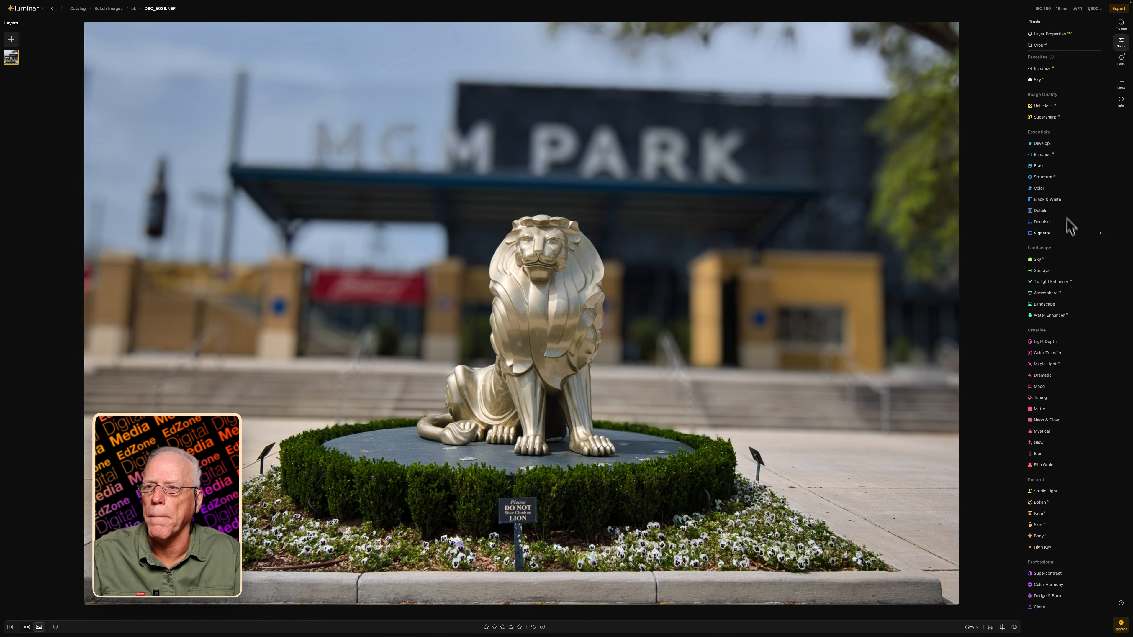
Add a Gaussian Blur of about 28 and limit it with a linear gradient mask to the curb and flowers in the foreground
{"action": "left_click", "coordinate": [1039, 454]}
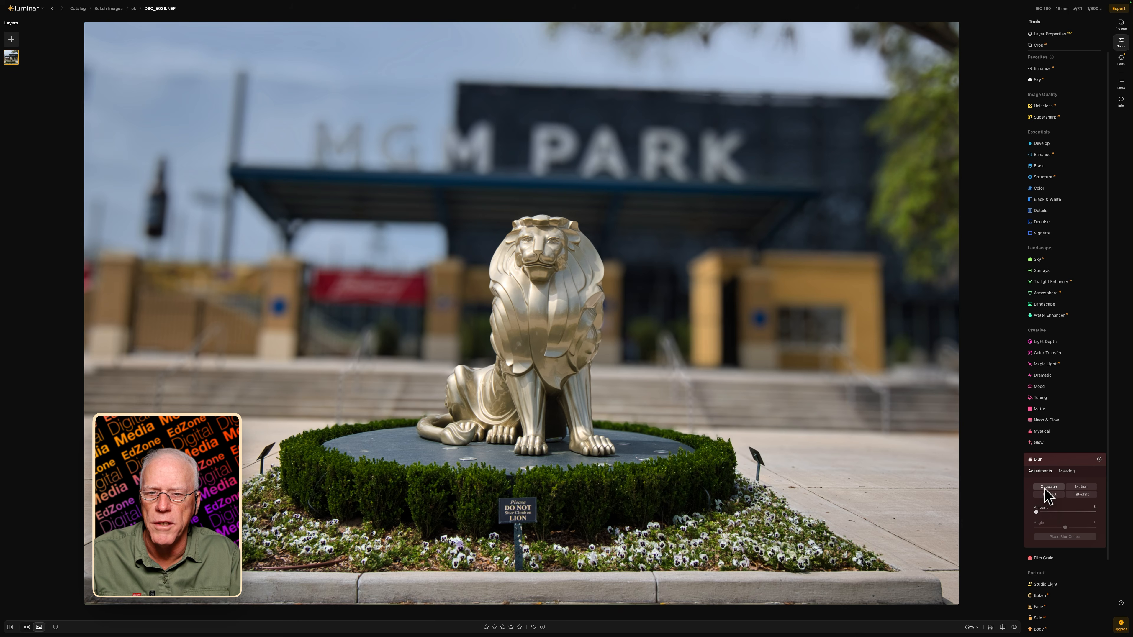
{"action": "left_click_drag", "start_coordinate": [1036, 512], "coordinate": [1054, 511]}
{"action": "left_click", "coordinate": [1070, 471]}
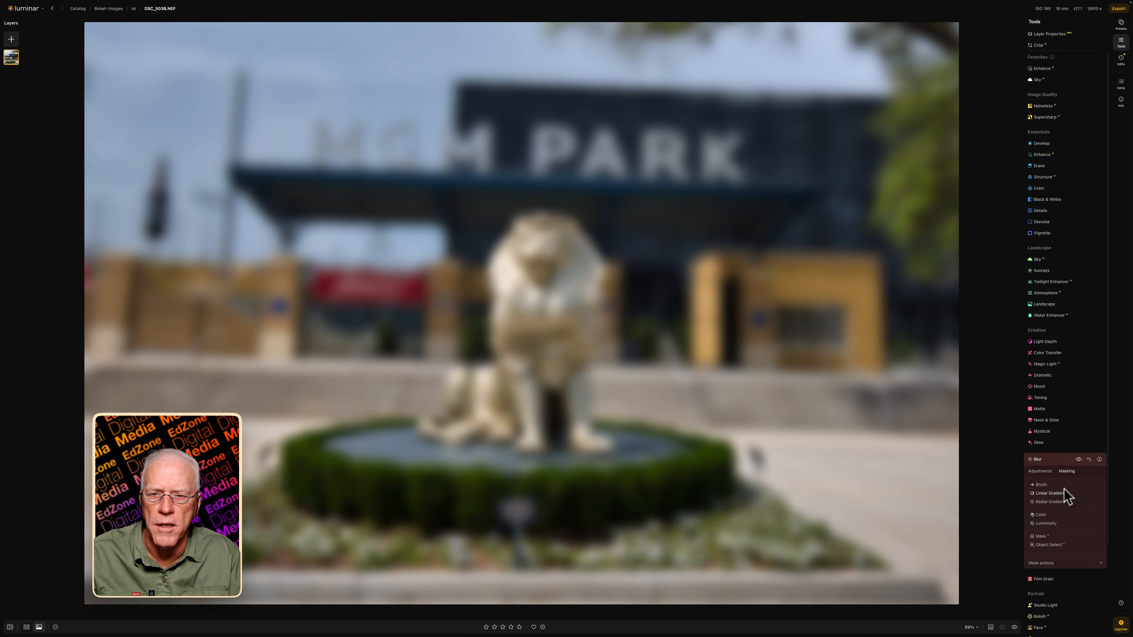
{"action": "left_click", "coordinate": [1052, 498]}
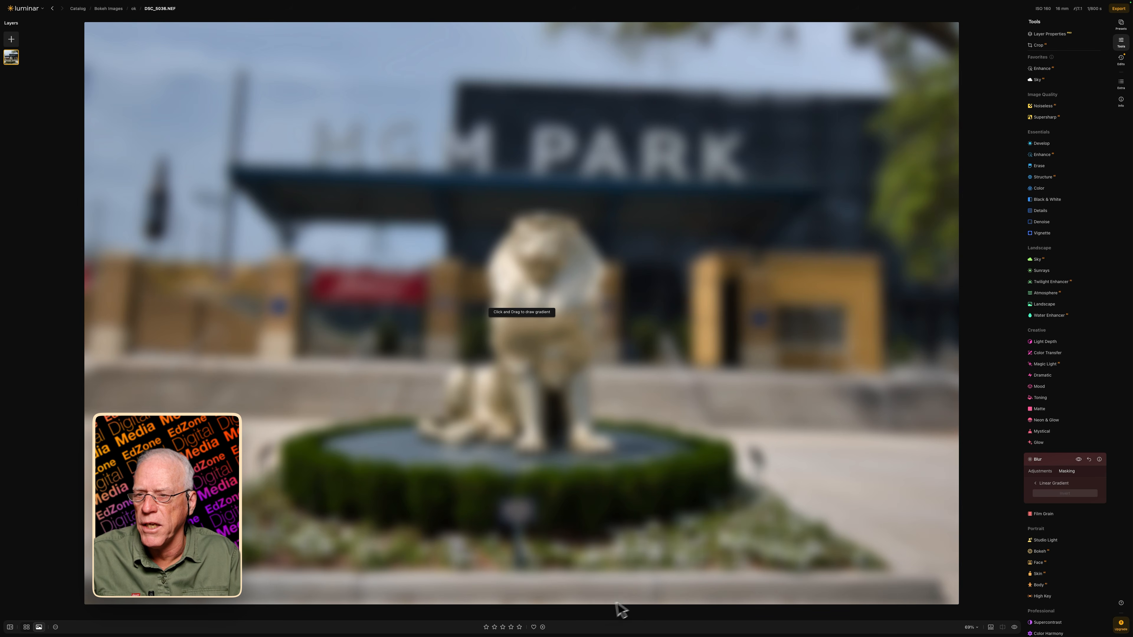
{"action": "left_click_drag", "start_coordinate": [531, 612], "coordinate": [533, 506]}
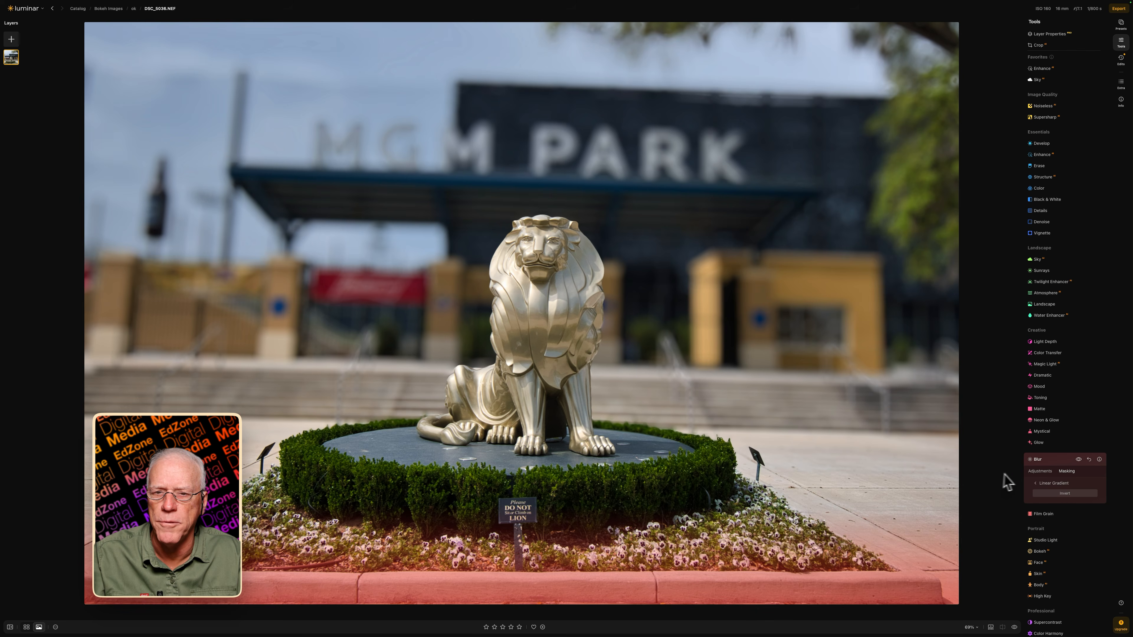
Reduce the foreground's Gaussian Blur Amount to about 11 and compare the lion photo before and after all edits
{"action": "left_click", "coordinate": [1039, 472]}
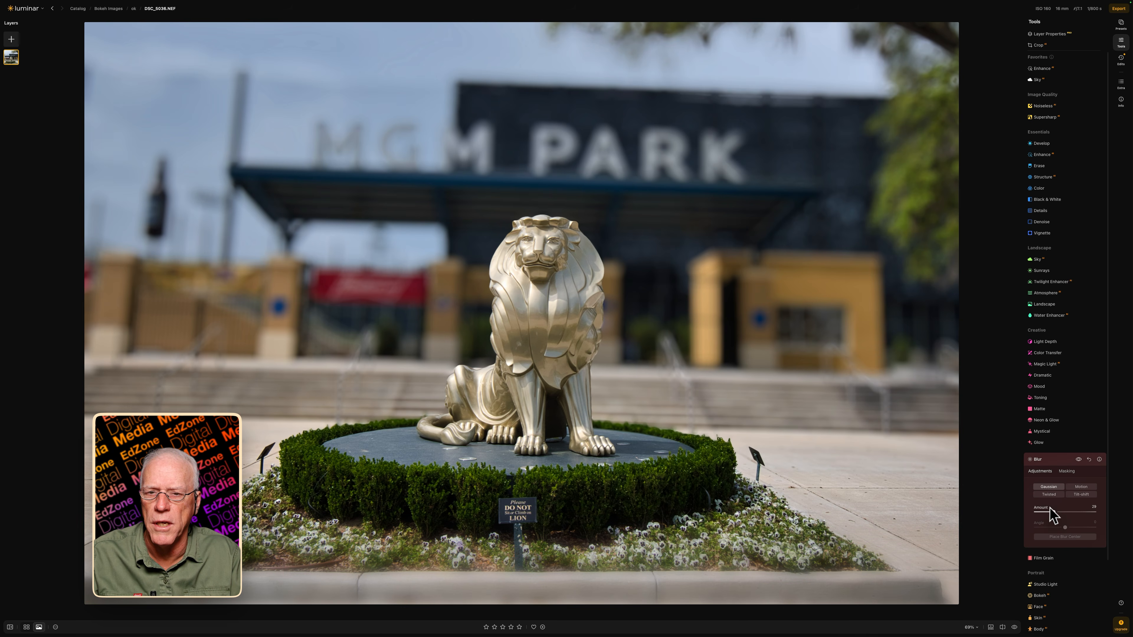
{"action": "left_click_drag", "start_coordinate": [1052, 511], "coordinate": [1040, 514]}
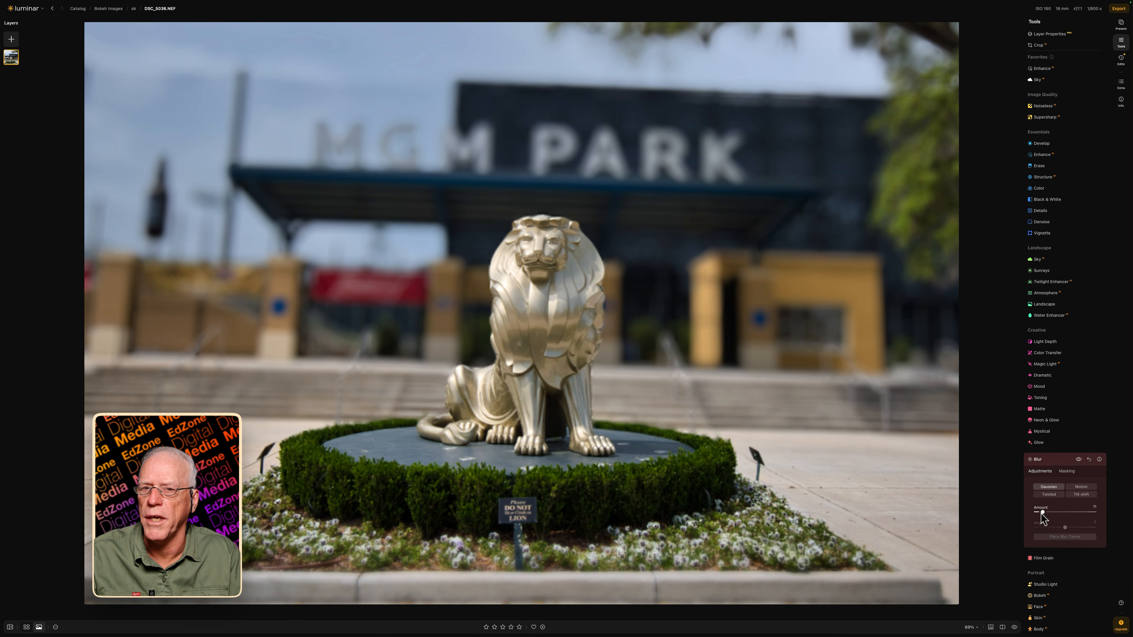
{"action": "left_click", "coordinate": [1014, 626]}
{"action": "left_click", "coordinate": [1014, 627]}
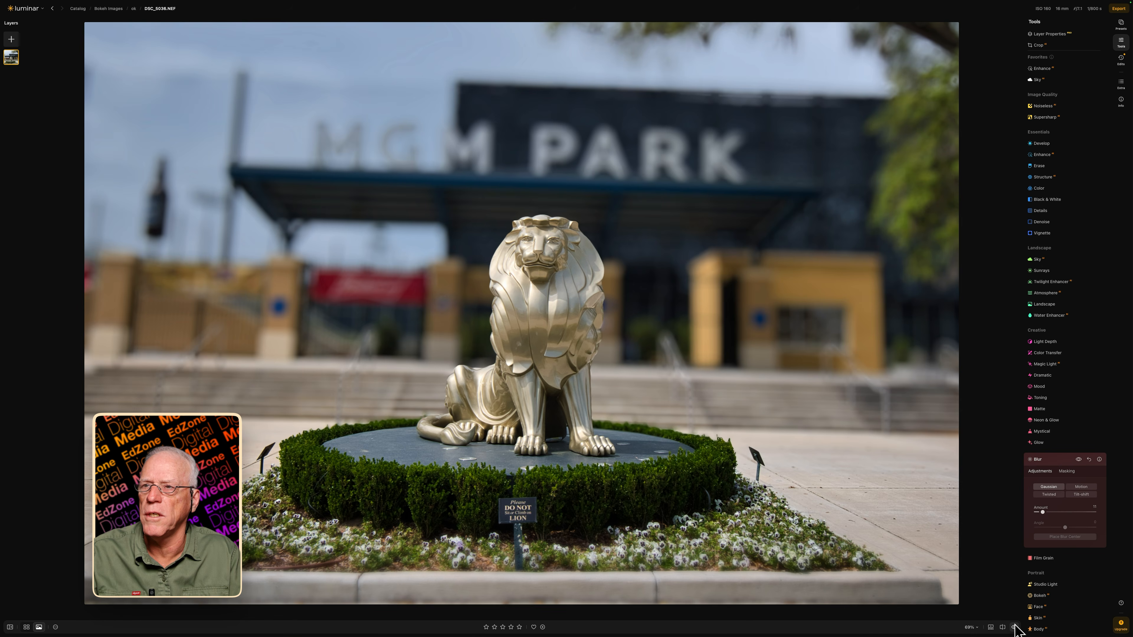
{"action": "left_click", "coordinate": [1015, 627]}
{"action": "left_click", "coordinate": [1015, 627]}
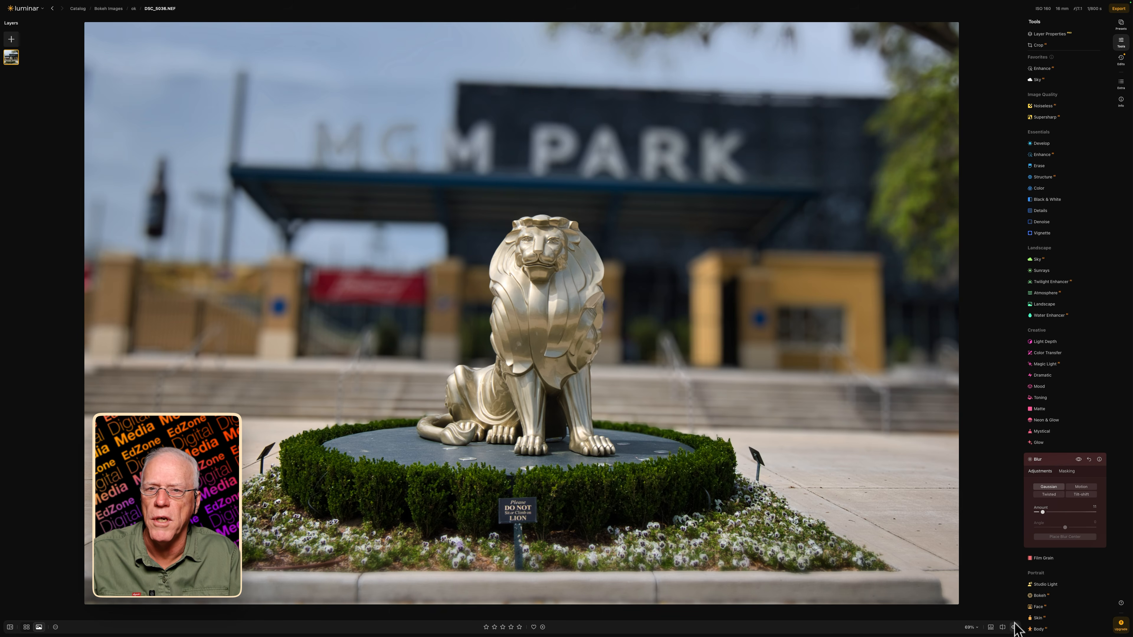
Add Light Depth to brighten the lion and foreground, adjusting its depth range to the statue, with Warmth about 34 and Amount about 76
{"action": "left_click", "coordinate": [1046, 343]}
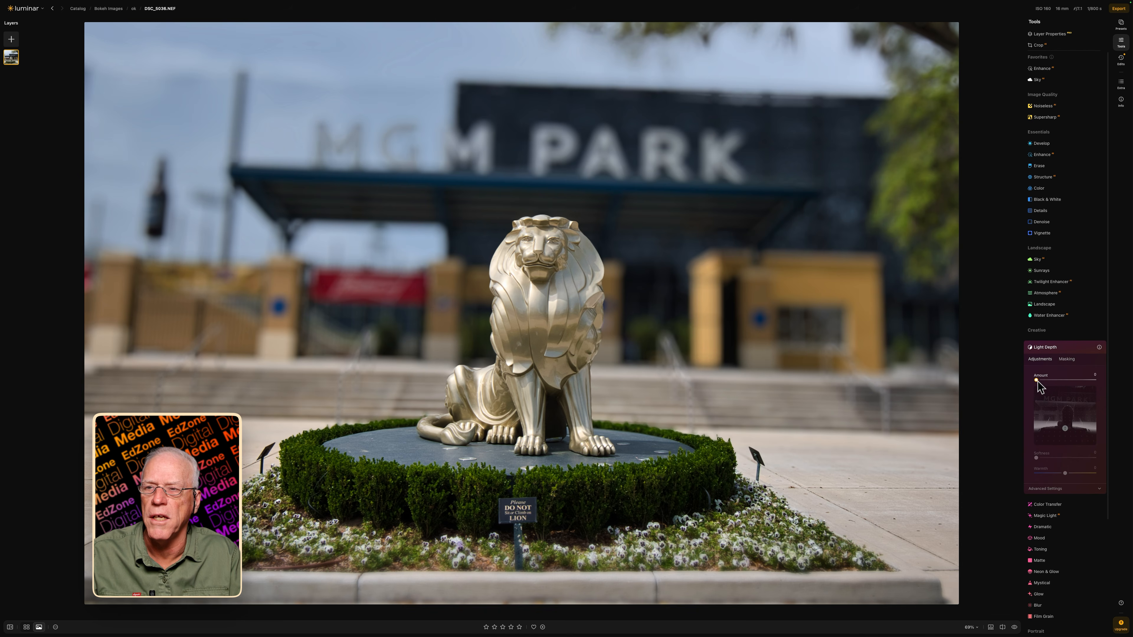
{"action": "left_click_drag", "start_coordinate": [1035, 379], "coordinate": [1069, 379]}
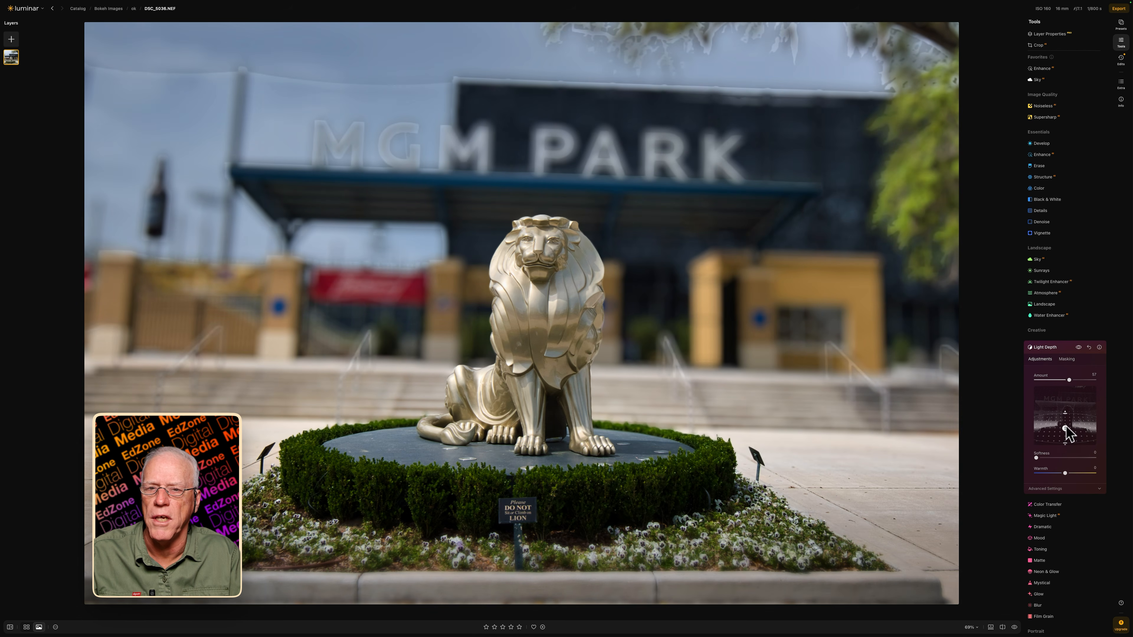
{"action": "left_click_drag", "start_coordinate": [1065, 427], "coordinate": [1065, 434]}
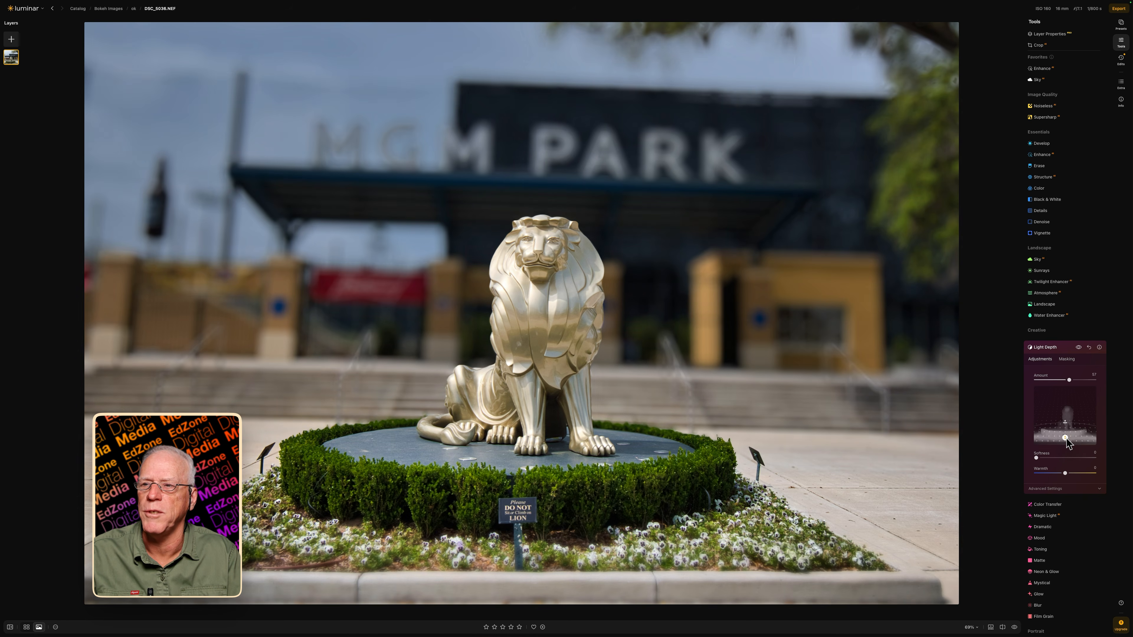
{"action": "mouse_move", "coordinate": [1066, 438]}
{"action": "left_mouse_down"}
{"action": "mouse_move", "coordinate": [1065, 415]}
{"action": "mouse_move", "coordinate": [1070, 436]}
{"action": "left_mouse_up"}
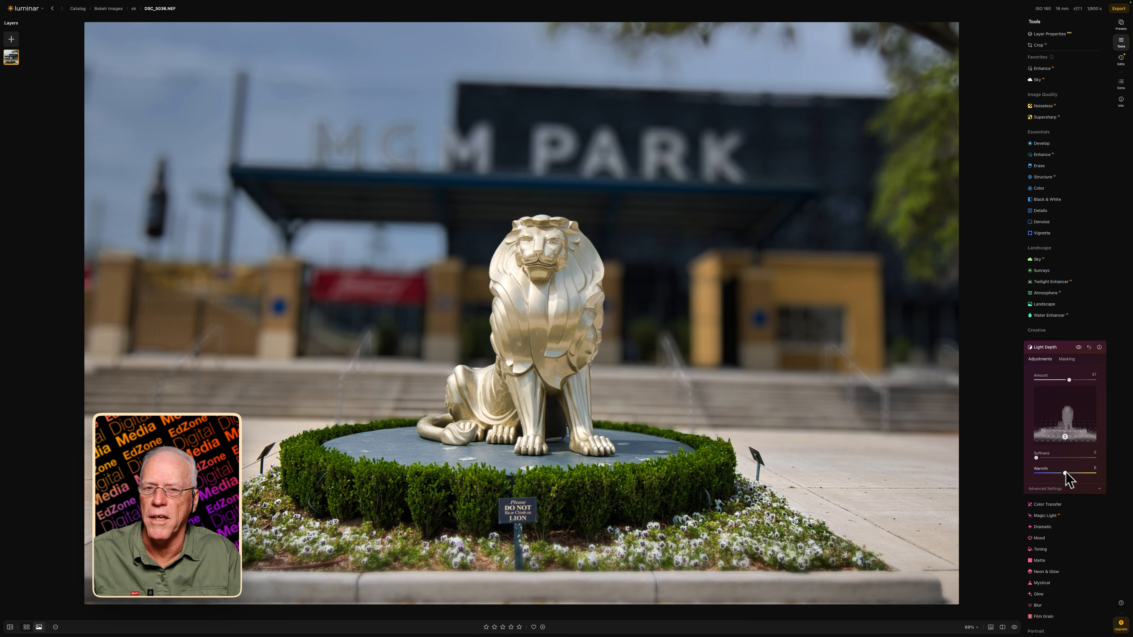
{"action": "left_click_drag", "start_coordinate": [1065, 473], "coordinate": [1075, 474]}
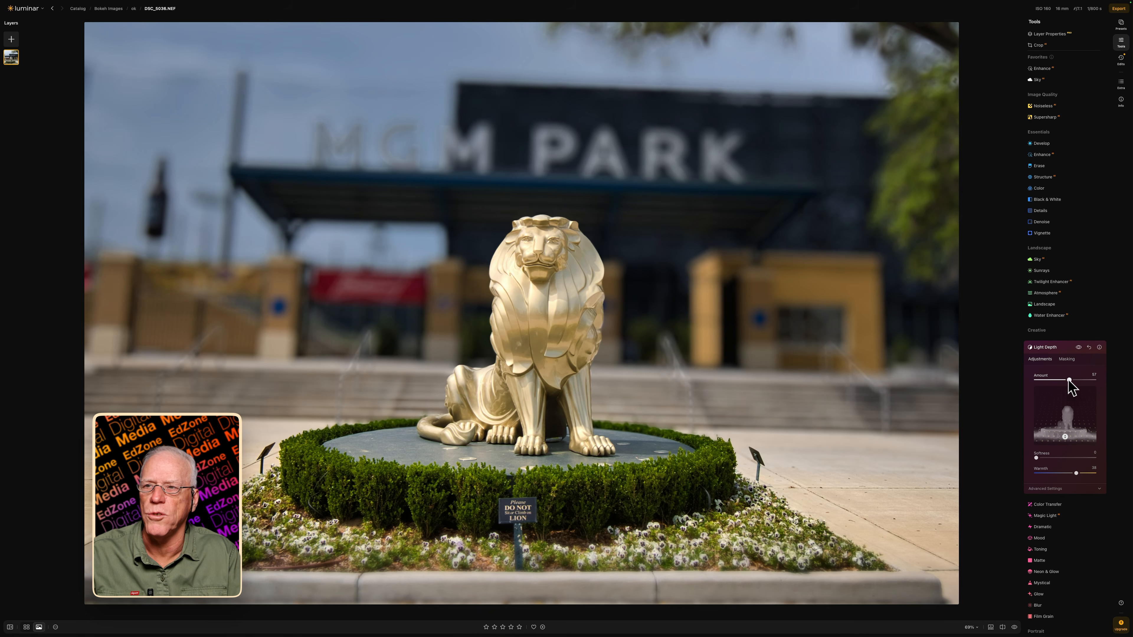
{"action": "left_click_drag", "start_coordinate": [1069, 381], "coordinate": [1082, 381]}
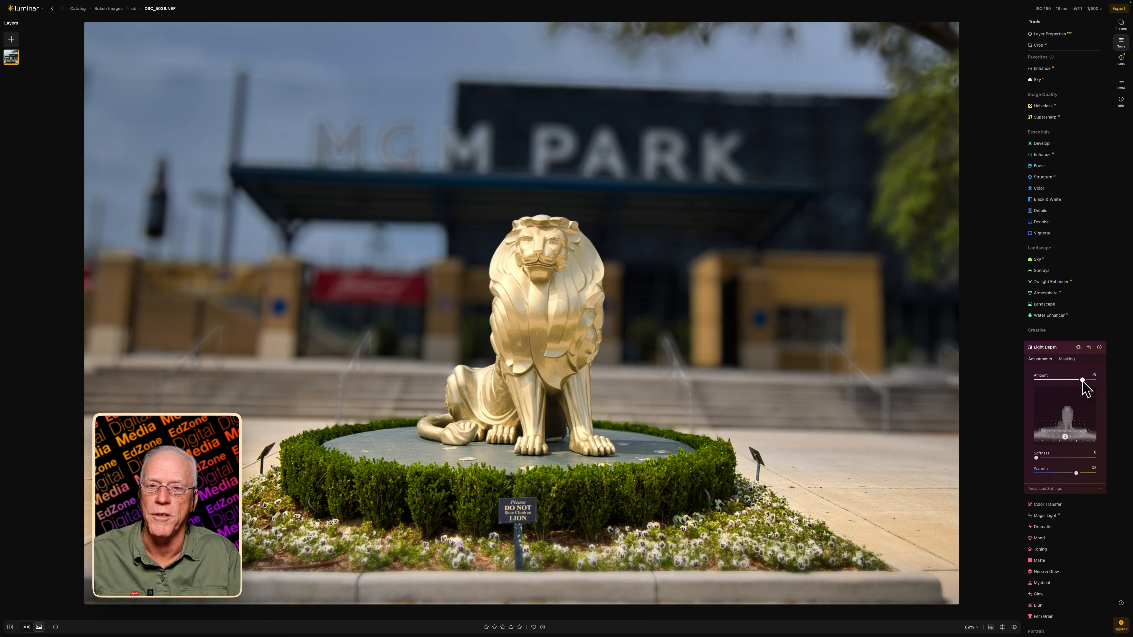
Reduce the Light Depth Amount on the lion photo to about 62 and compare the image before and after all edits
{"action": "mouse_move", "coordinate": [1082, 382]}
{"action": "left_mouse_down"}
{"action": "mouse_move", "coordinate": [1059, 381]}
{"action": "mouse_move", "coordinate": [1072, 385]}
{"action": "left_mouse_up"}
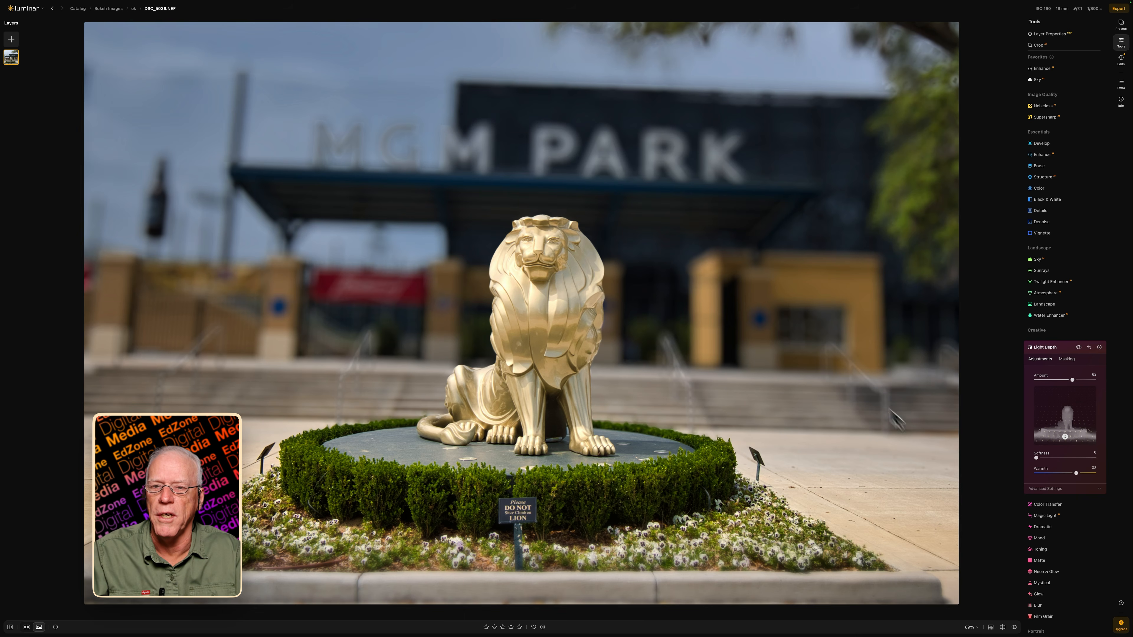
{"action": "left_click", "coordinate": [1015, 627]}
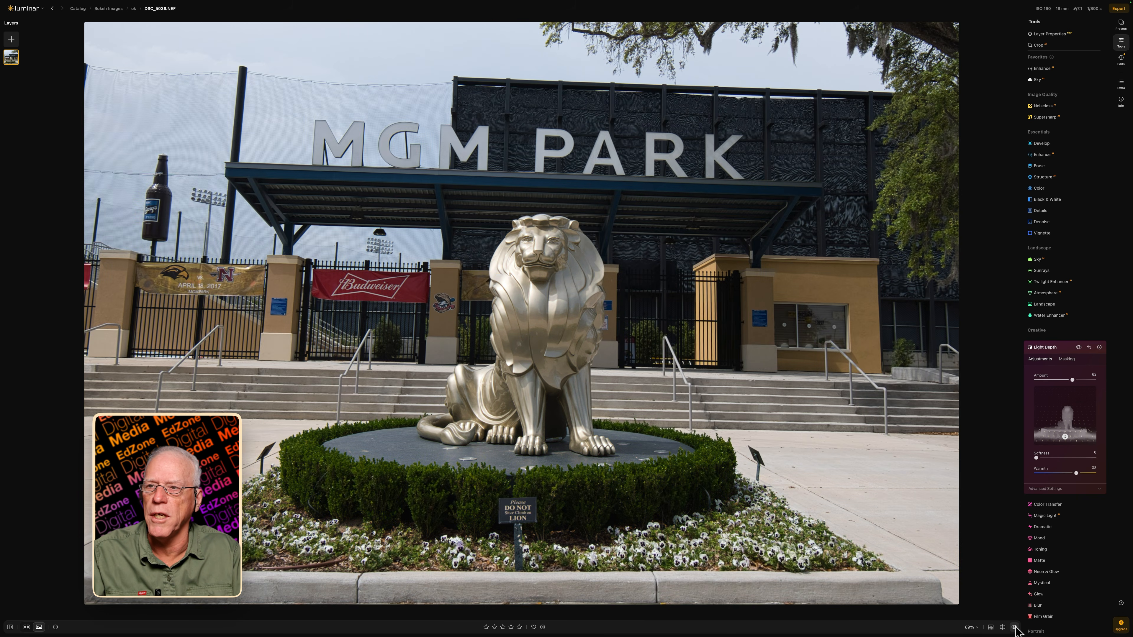
{"action": "left_click", "coordinate": [1014, 627]}
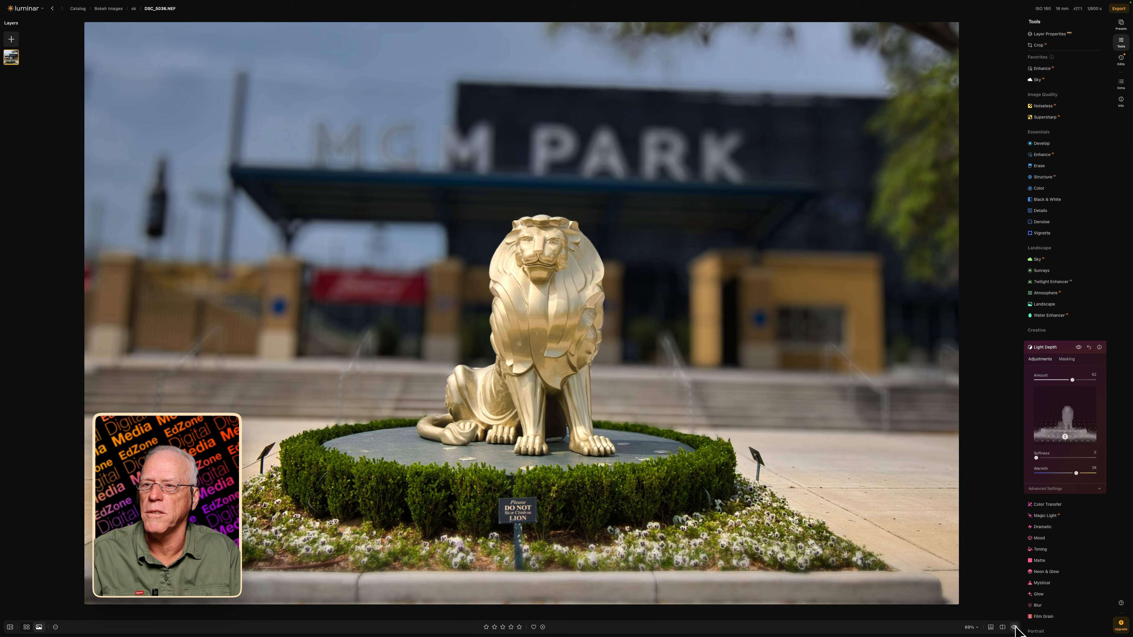
{"action": "left_click", "coordinate": [1014, 627]}
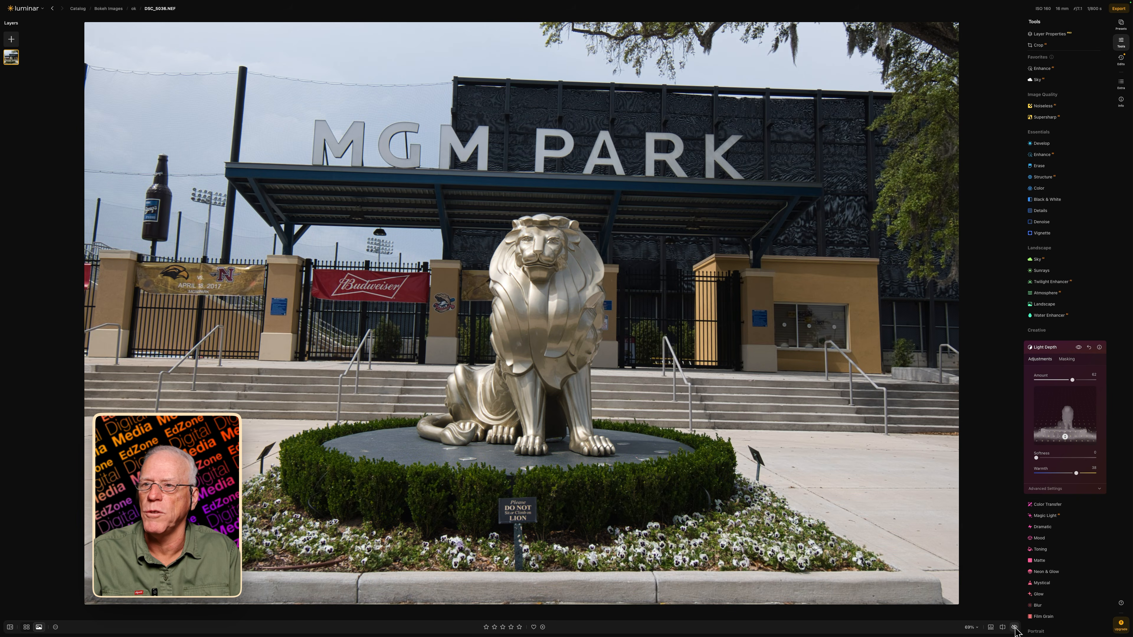
{"action": "left_click", "coordinate": [1014, 627]}
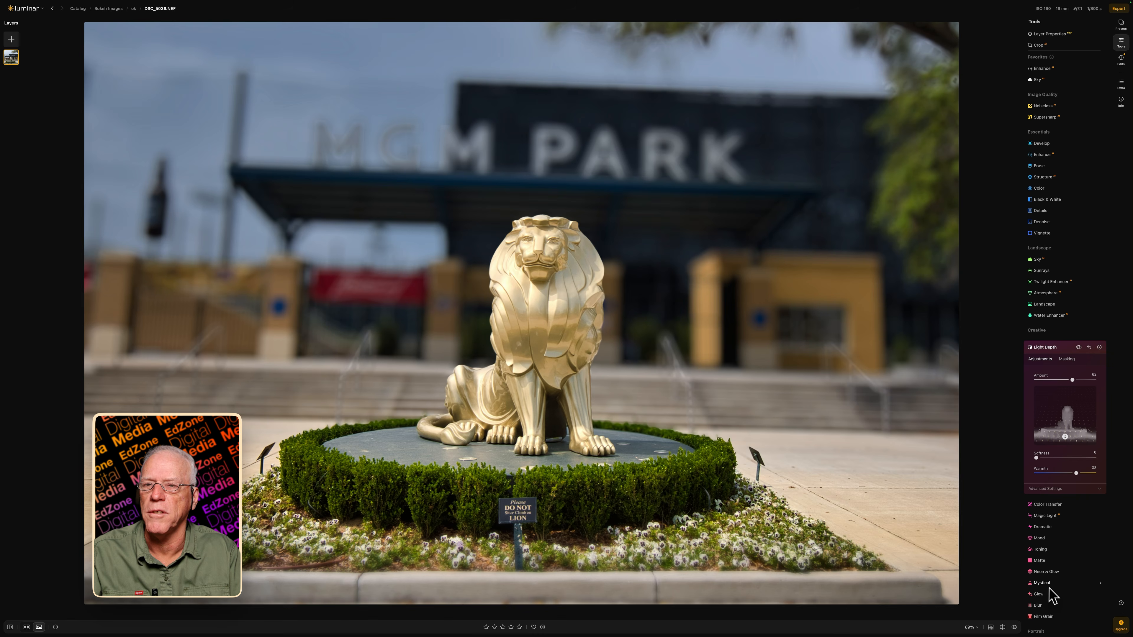
Bring up the next photo, the white egret on the railing, and apply Develop's Auto Adjust to it
{"action": "key", "text": "Right"}
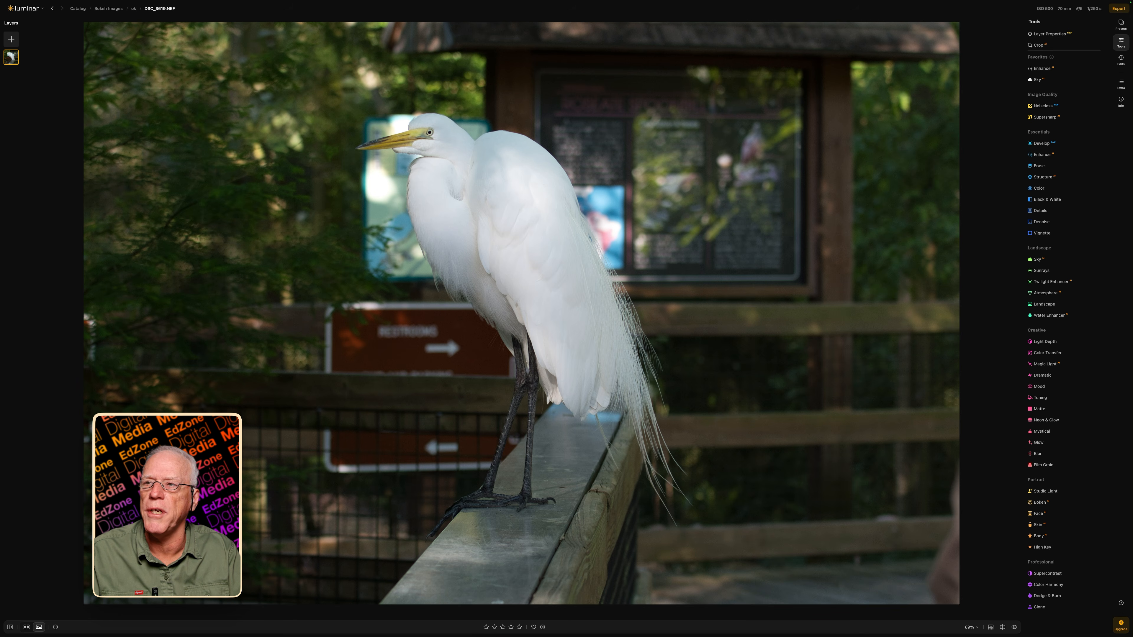
{"action": "left_click", "coordinate": [1042, 145]}
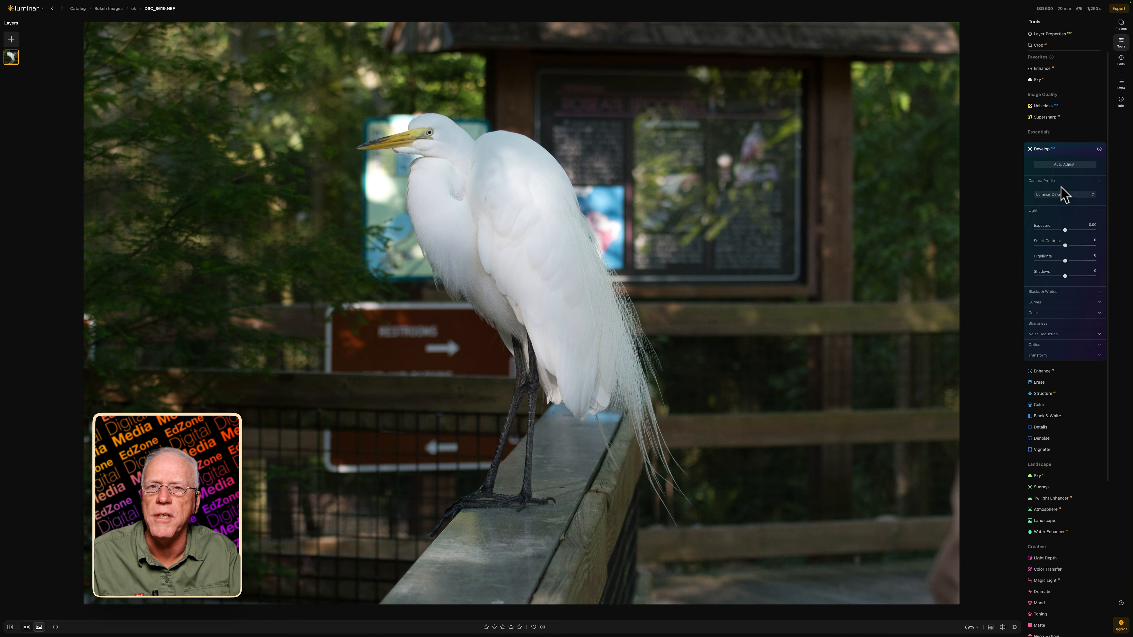
{"action": "left_click", "coordinate": [1065, 164]}
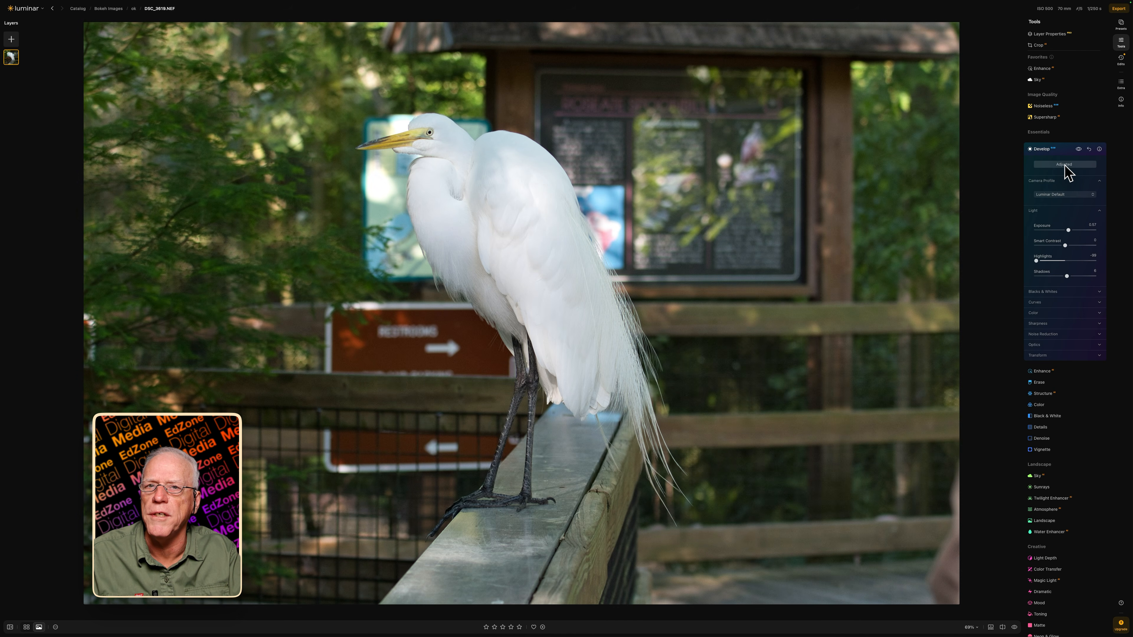
{"action": "left_click", "coordinate": [1044, 149]}
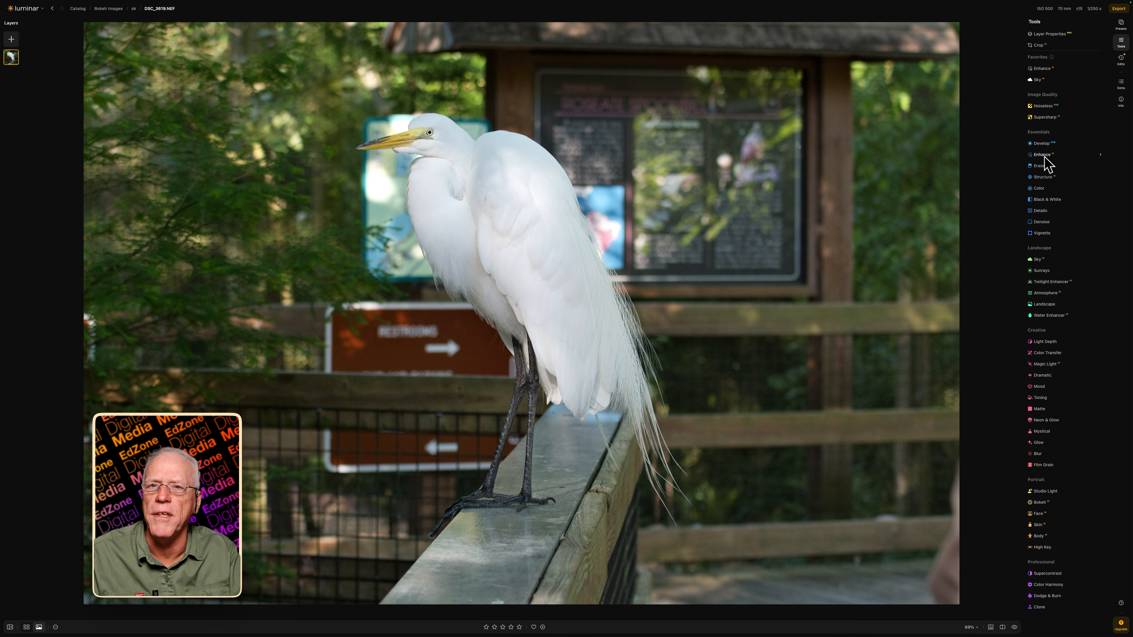
Set the egret photo's Enhance Accent to about 75, checking it against the original, and apply a slight Structure amount
{"action": "left_click", "coordinate": [1044, 155]}
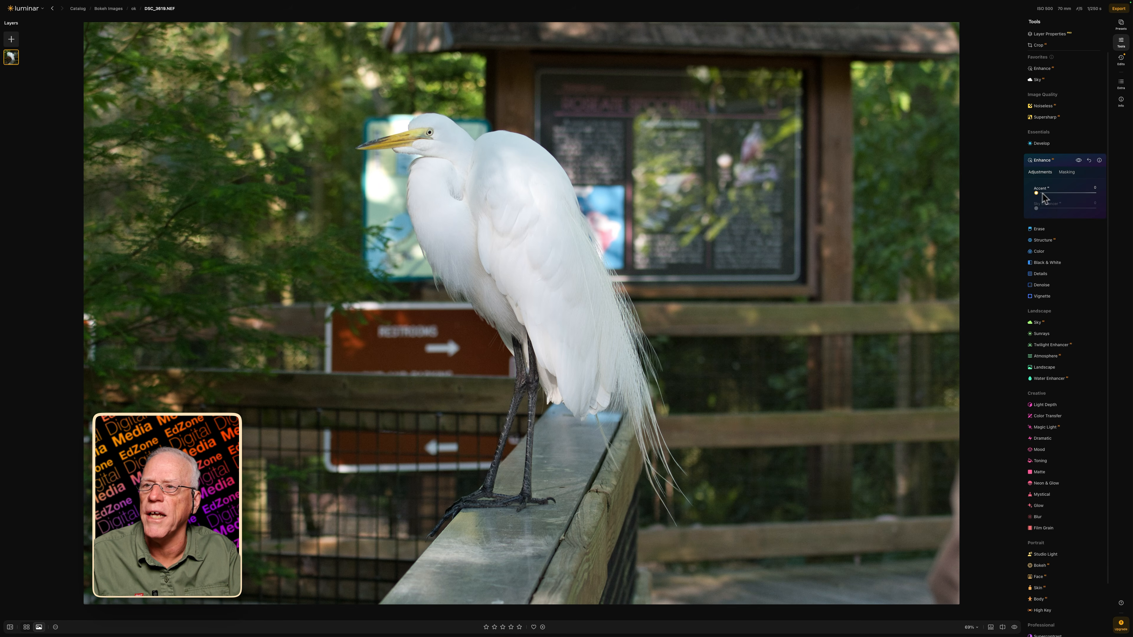
{"action": "left_click_drag", "start_coordinate": [1042, 196], "coordinate": [1080, 196]}
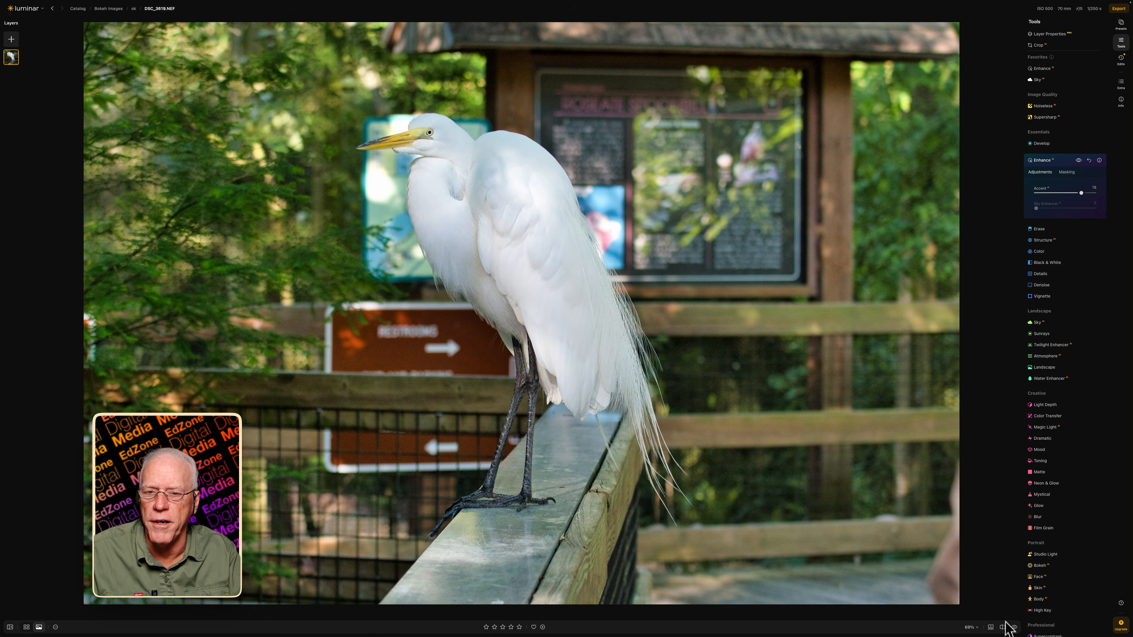
{"action": "left_click", "coordinate": [1014, 628]}
{"action": "left_click", "coordinate": [1014, 628]}
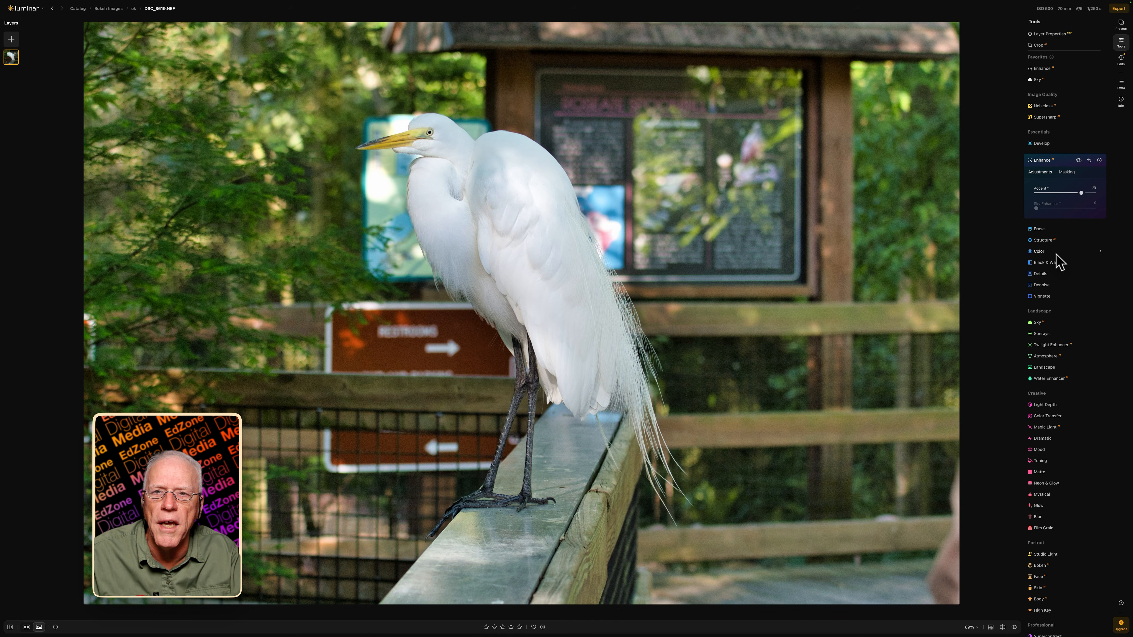
{"action": "left_click", "coordinate": [1048, 242]}
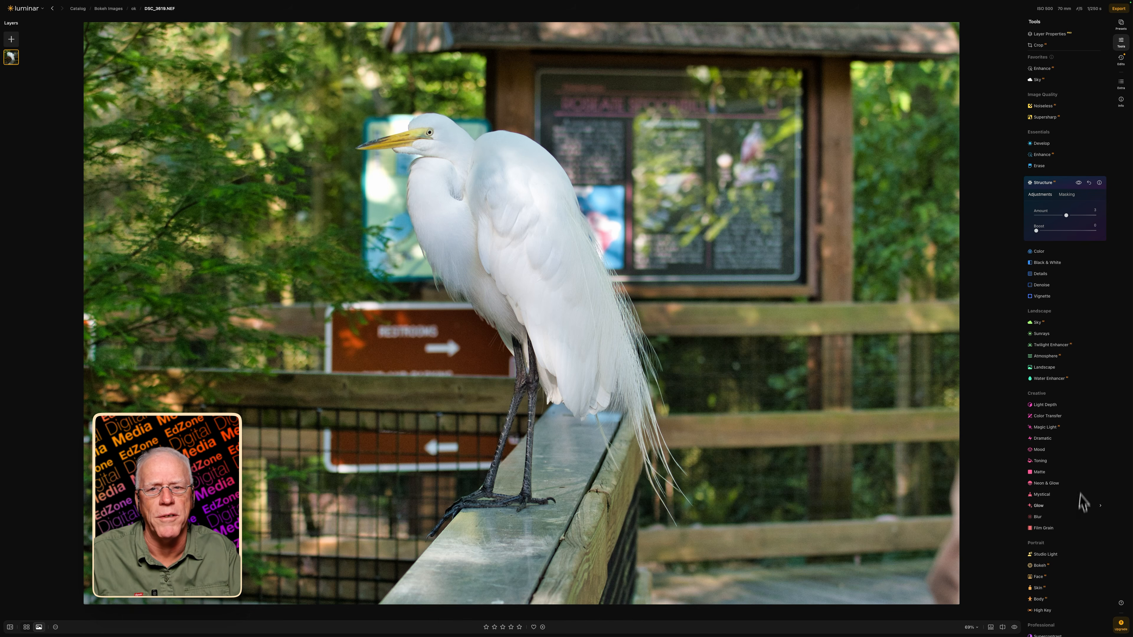
Apply Bokeh to the egret photo with Blur at 100 and adjust the focus distance so the bird's head and tail feathers stay sharp
{"action": "left_click", "coordinate": [1039, 566]}
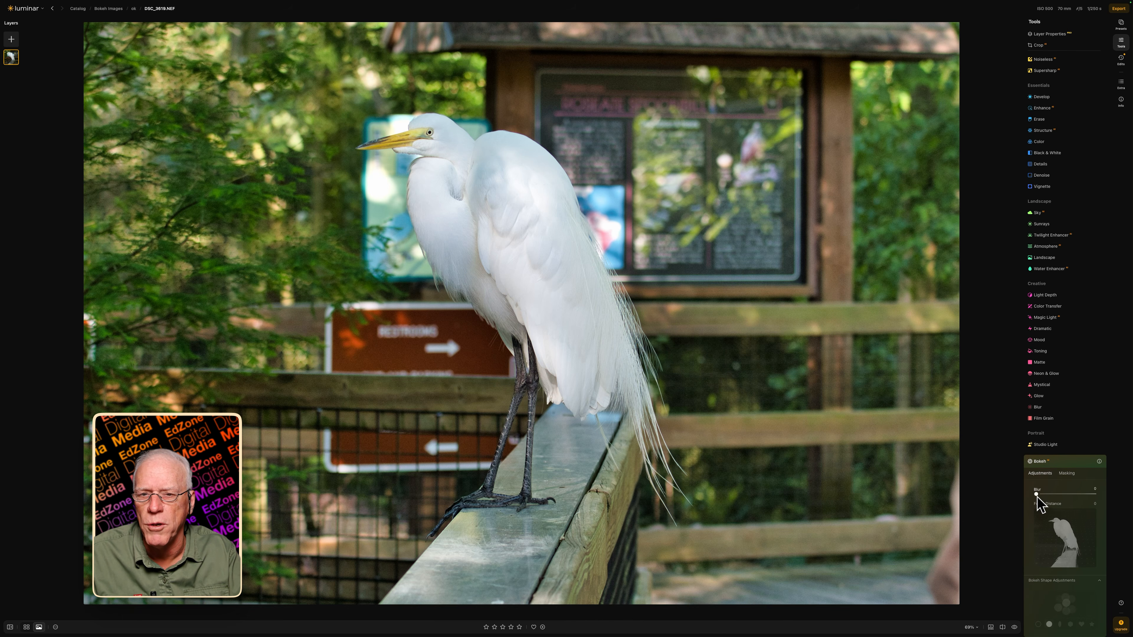
{"action": "left_click_drag", "start_coordinate": [1036, 494], "coordinate": [1108, 496]}
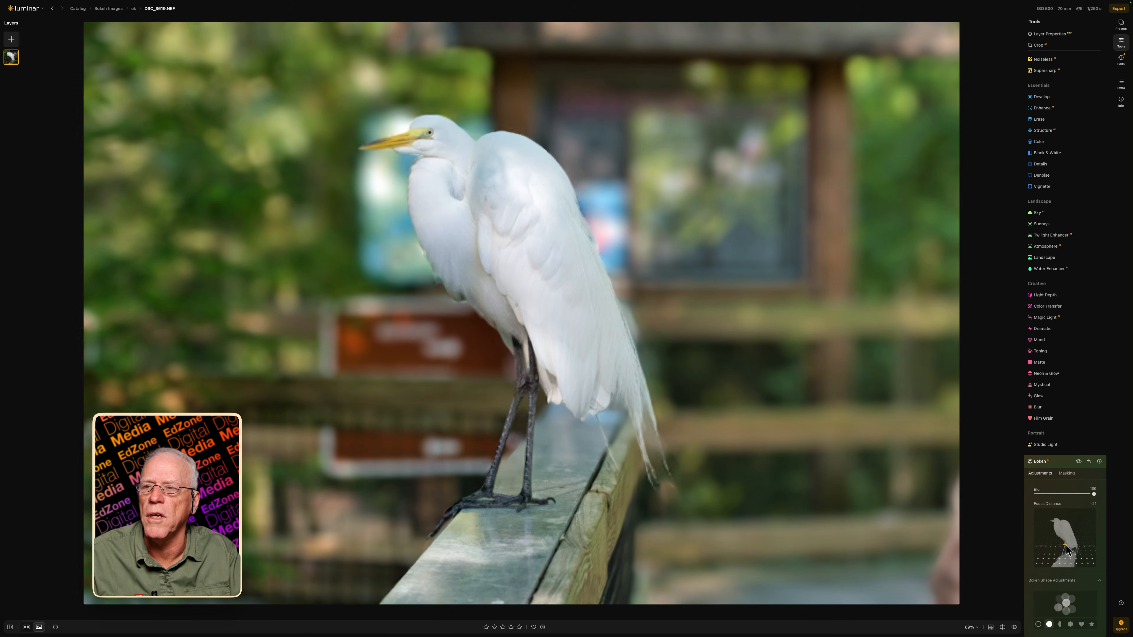
{"action": "left_click_drag", "start_coordinate": [1065, 540], "coordinate": [1066, 546]}
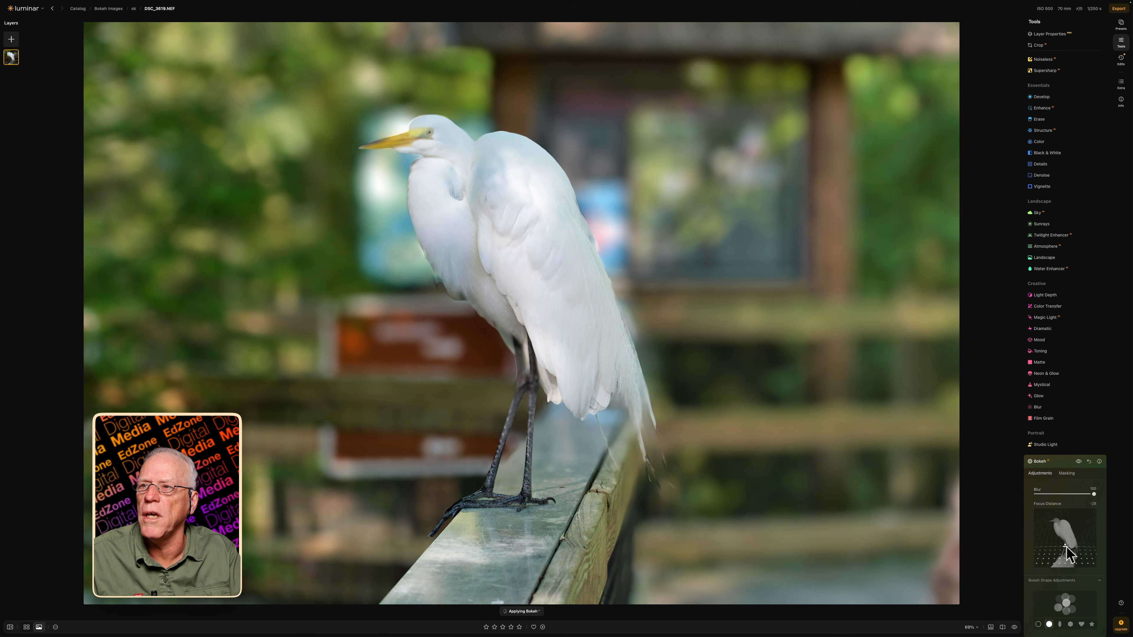
{"action": "left_click", "coordinate": [389, 158]}
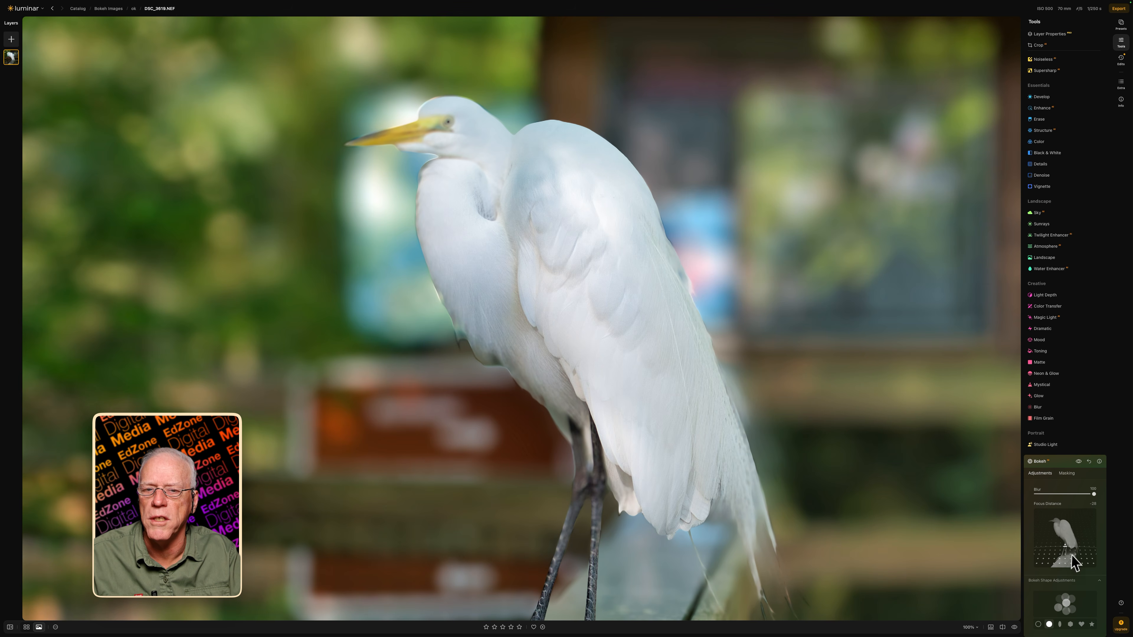
{"action": "left_click_drag", "start_coordinate": [1066, 545], "coordinate": [1065, 542]}
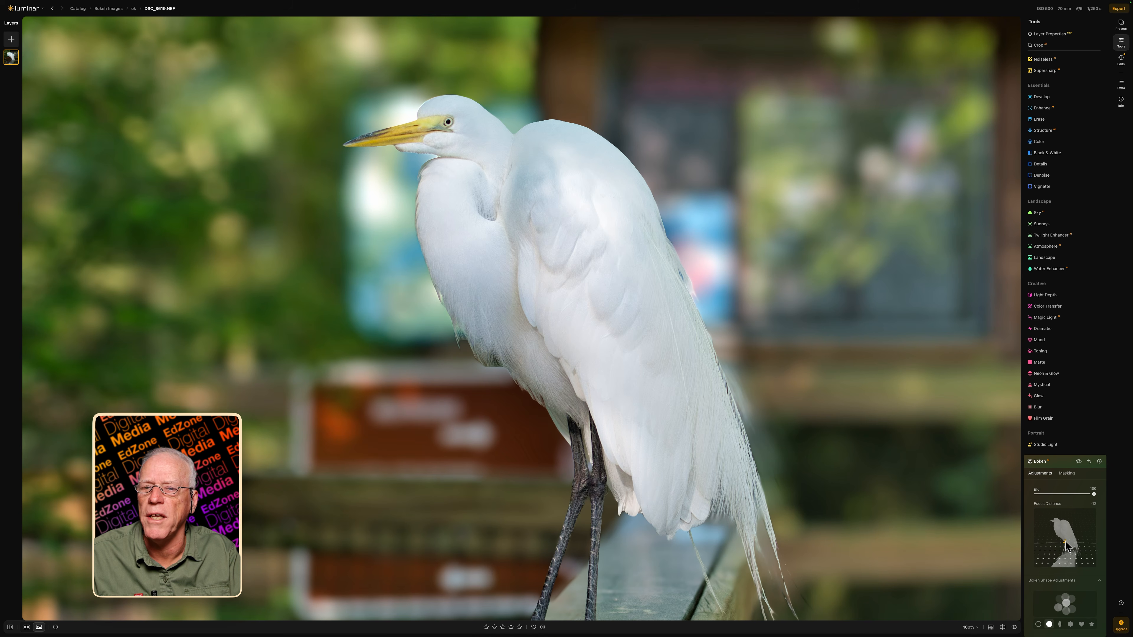
{"action": "left_click_drag", "start_coordinate": [1066, 541], "coordinate": [1064, 539]}
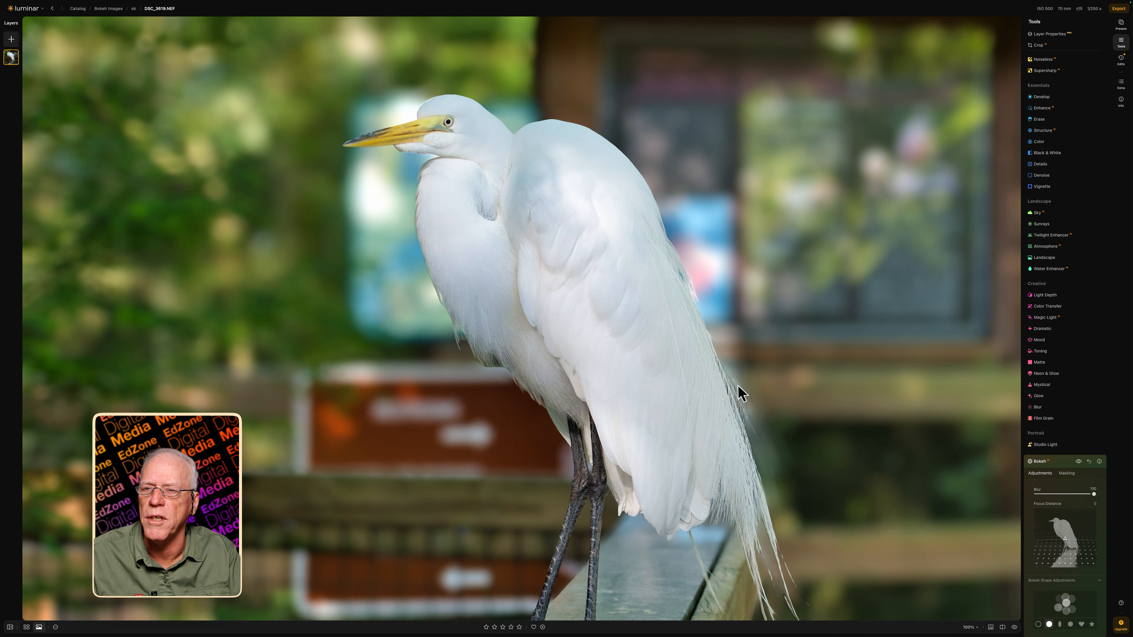
{"action": "double_click", "coordinate": [545, 287]}
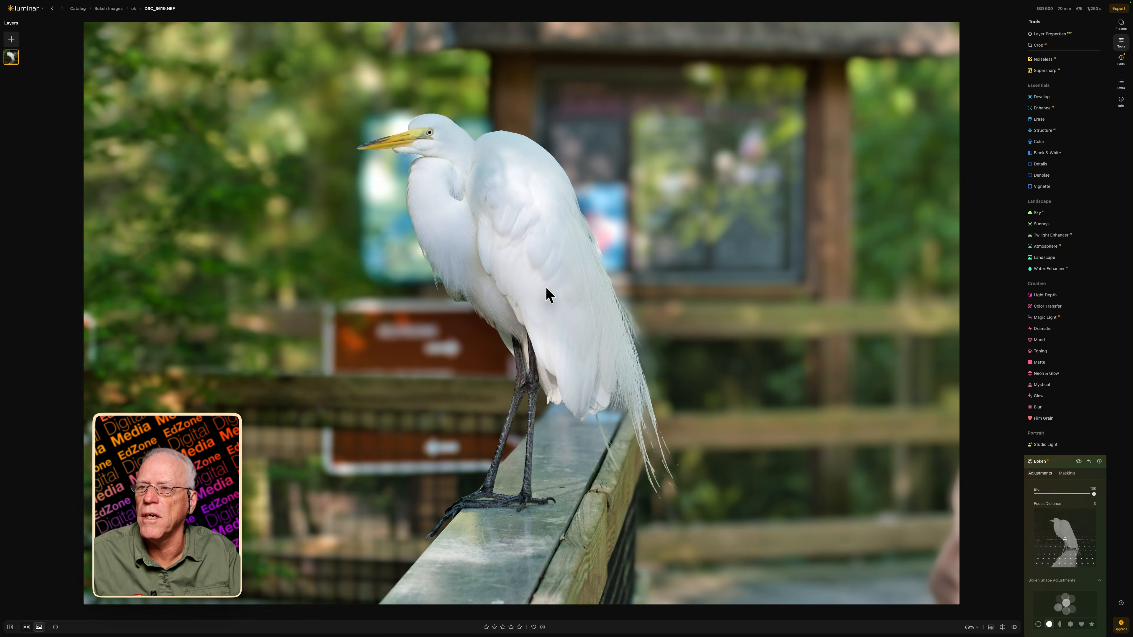
Compare the egret photo before and after all edits
{"action": "left_click", "coordinate": [1013, 627]}
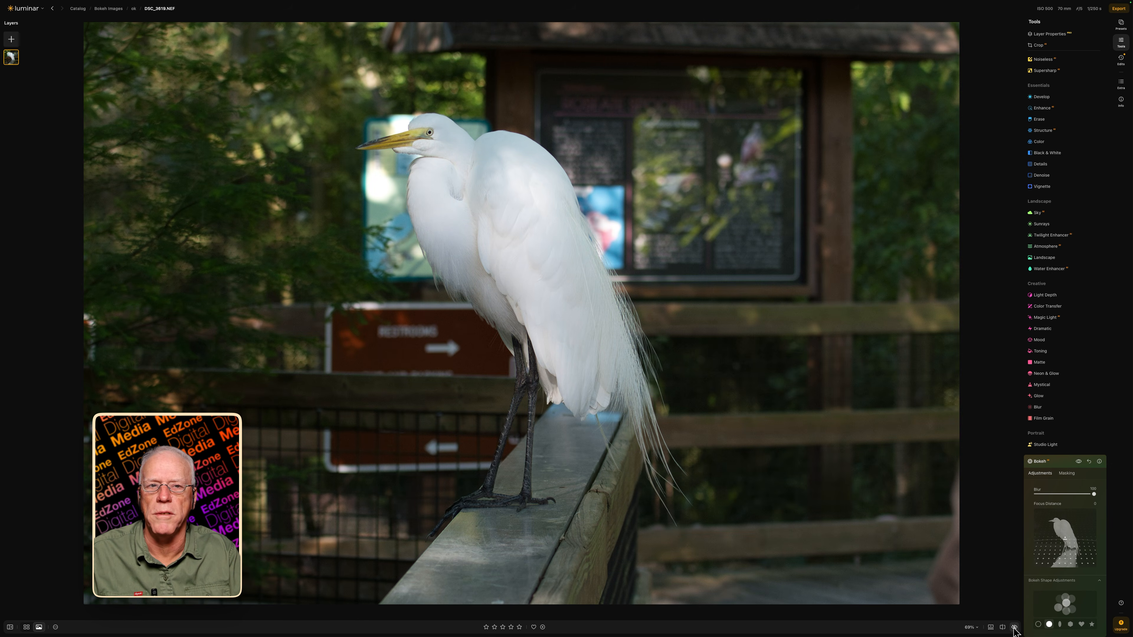
{"action": "left_click", "coordinate": [1014, 627]}
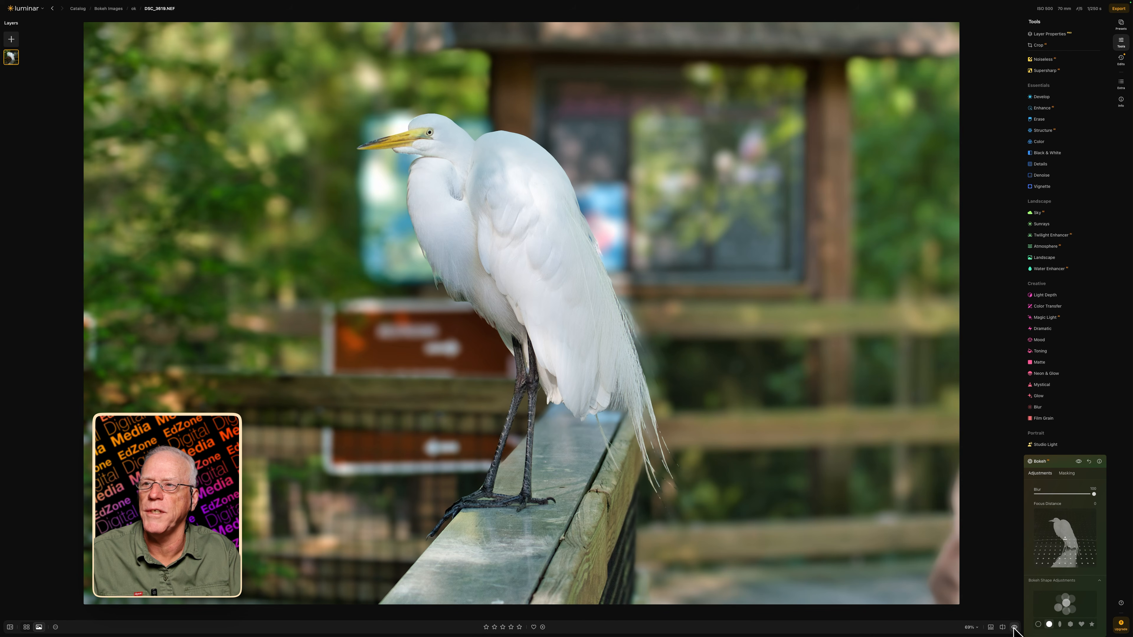
{"action": "left_click", "coordinate": [1014, 627]}
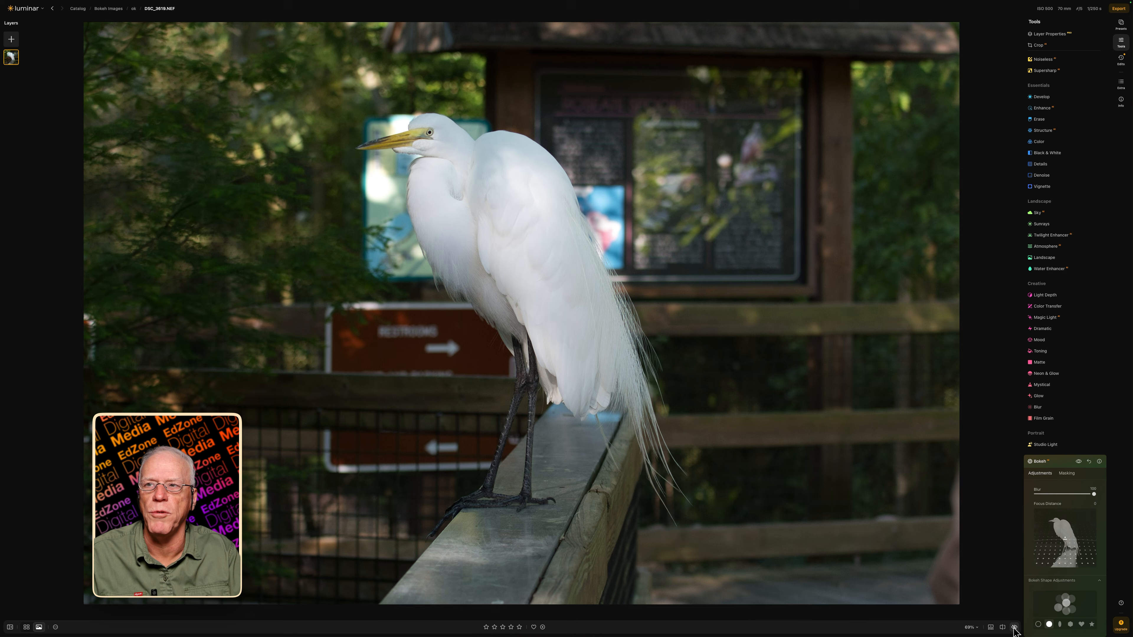
{"action": "left_click", "coordinate": [1014, 627]}
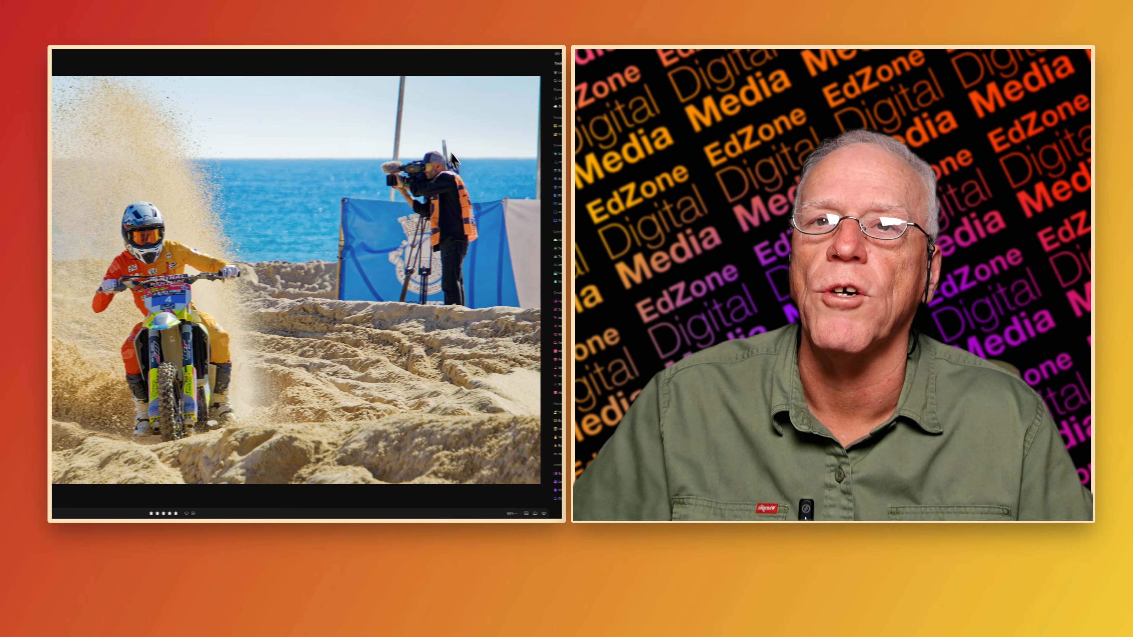
Crop the motocross photo tighter around the rider at the original ratio, reposition the image within the frame, and apply the crop
{"action": "left_click", "coordinate": [495, 81]}
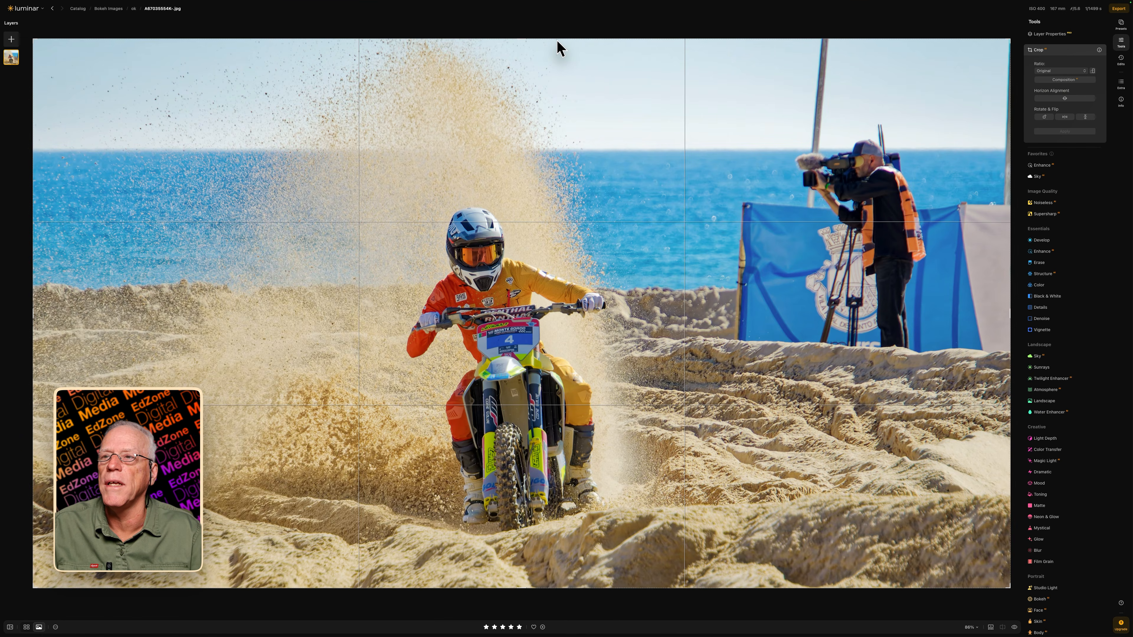
{"action": "left_click_drag", "start_coordinate": [558, 43], "coordinate": [563, 156]}
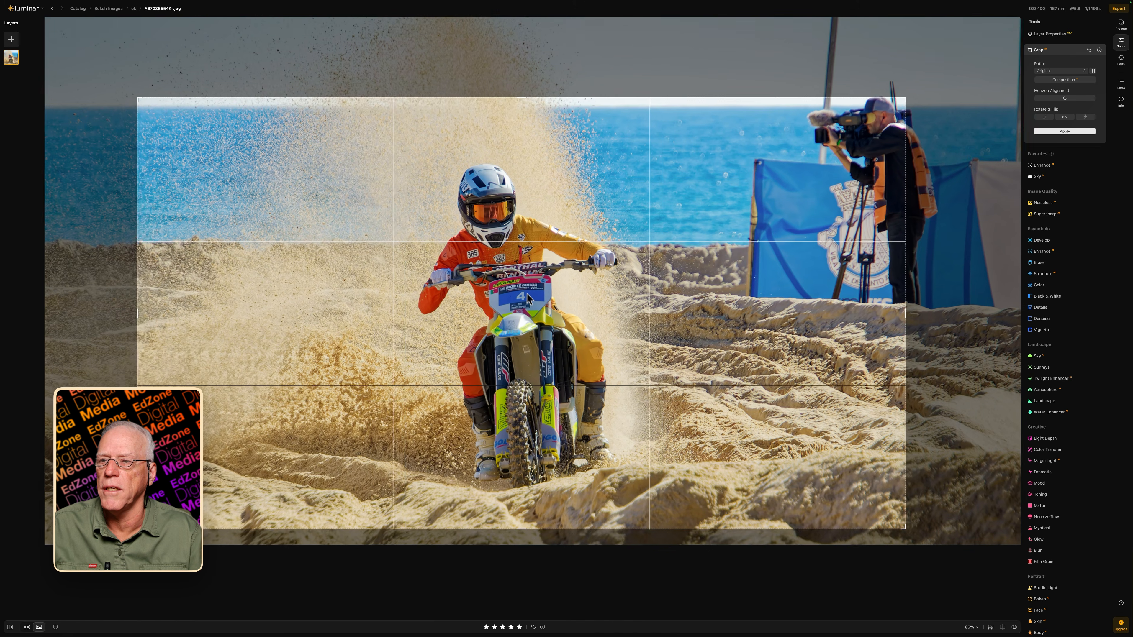
{"action": "left_click_drag", "start_coordinate": [526, 293], "coordinate": [533, 300]}
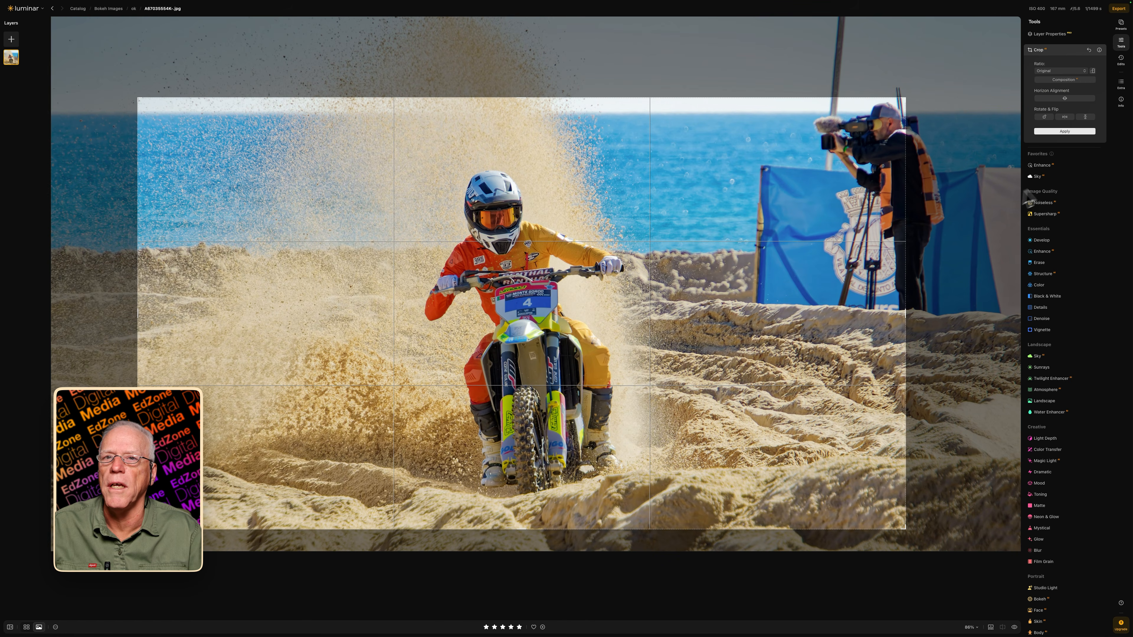
{"action": "left_click", "coordinate": [1070, 131]}
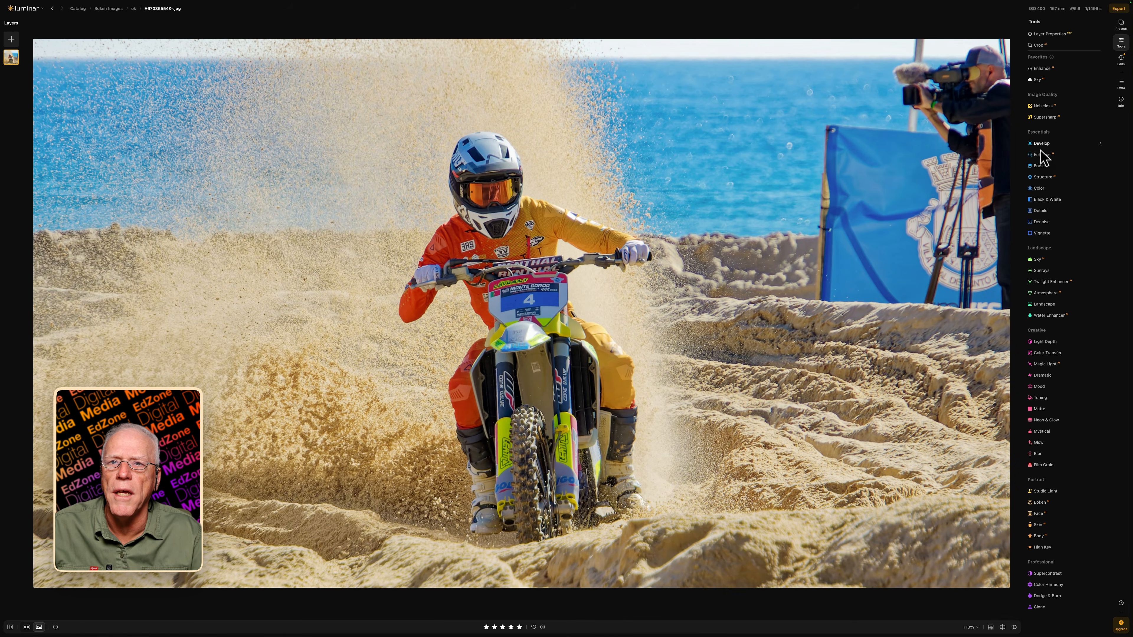
Enhance the motocross photo with Accent at about 61 and Sky Enhancer at about 41
{"action": "left_click", "coordinate": [1039, 153]}
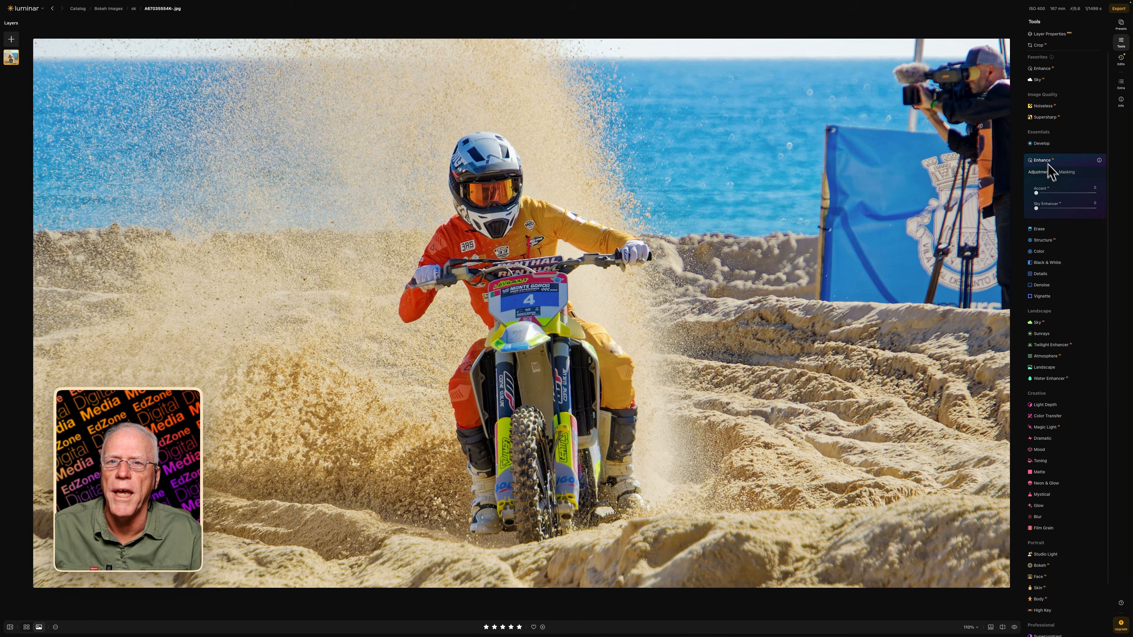
{"action": "left_click_drag", "start_coordinate": [1036, 194], "coordinate": [1063, 209]}
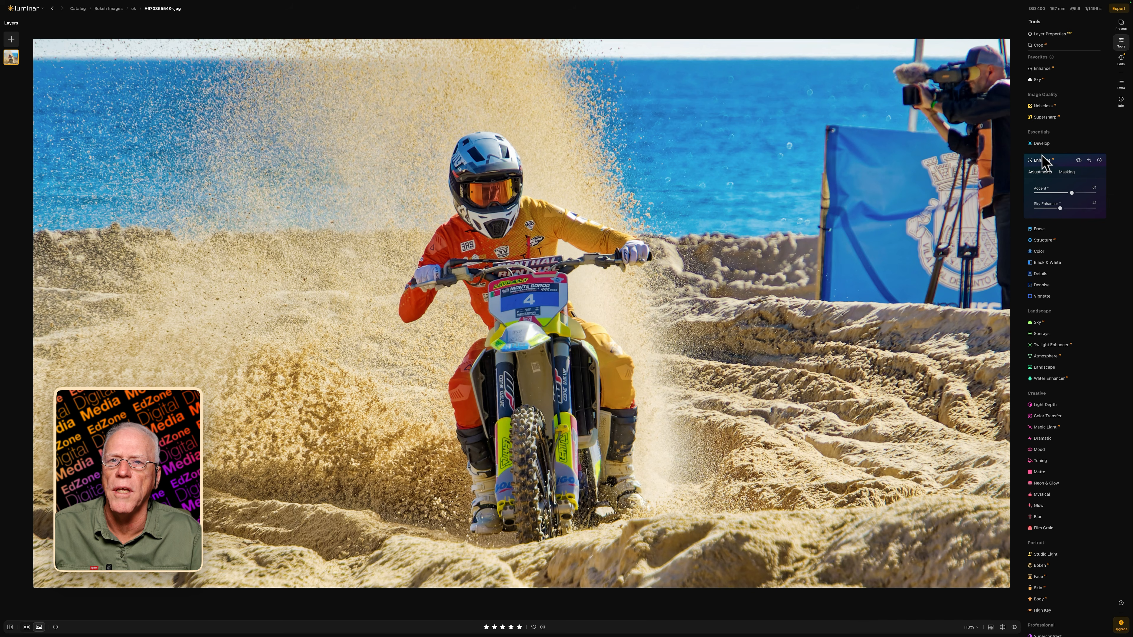
In Develop, set the motocross photo's Exposure to about 0.47, Highlights to about -26 and Shadows to about 35
{"action": "left_click", "coordinate": [1040, 143]}
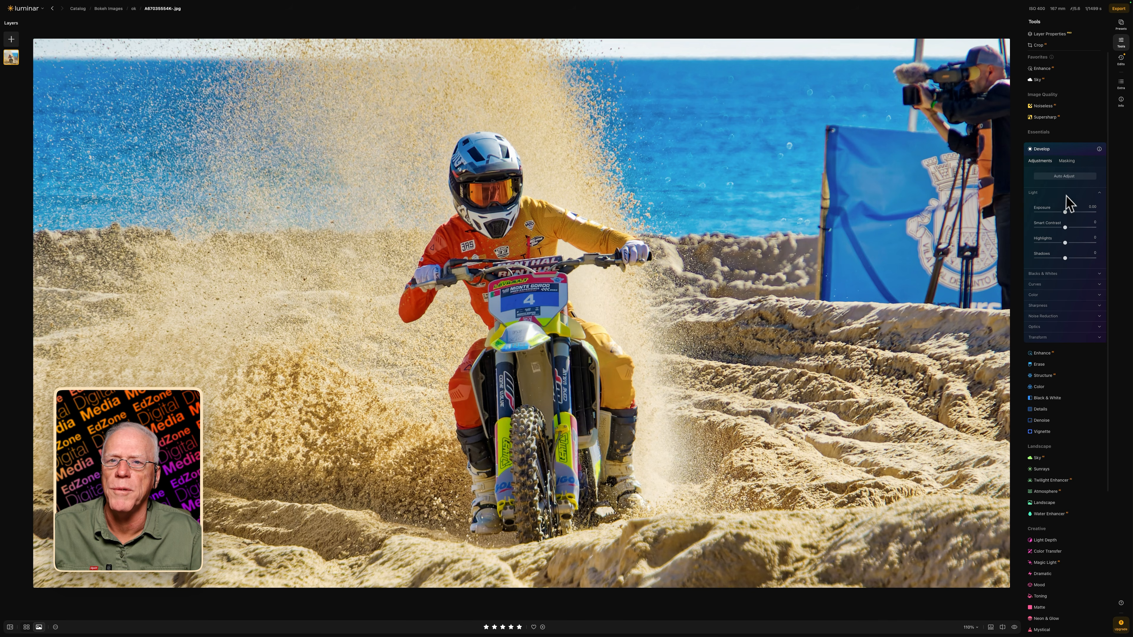
{"action": "left_click_drag", "start_coordinate": [1065, 213], "coordinate": [1069, 213]}
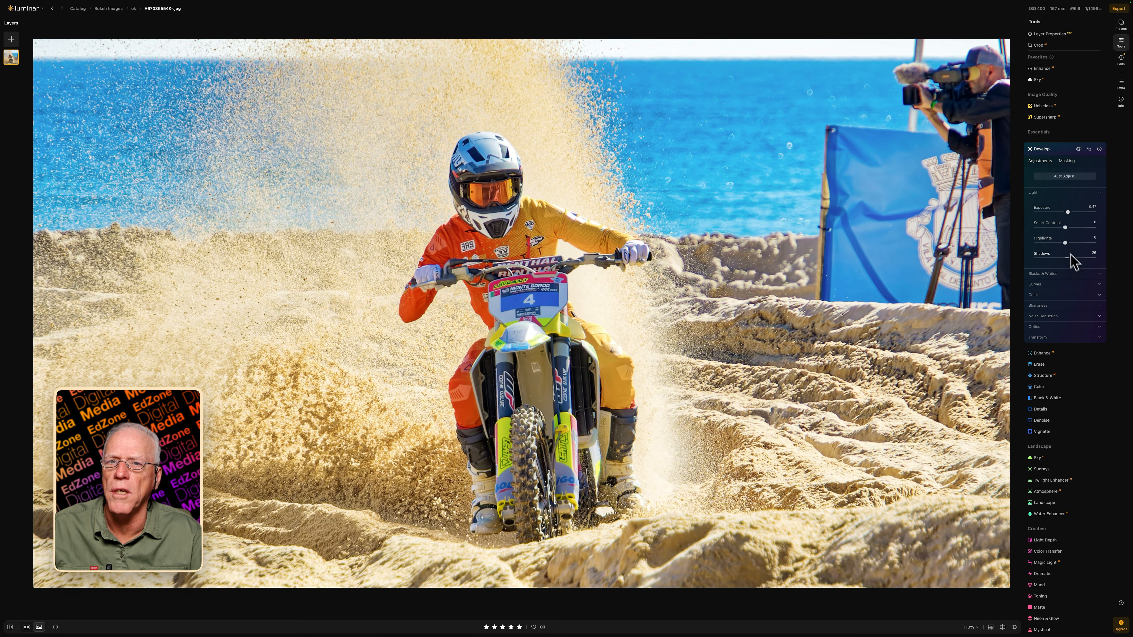
{"action": "left_click_drag", "start_coordinate": [1065, 243], "coordinate": [1058, 243]}
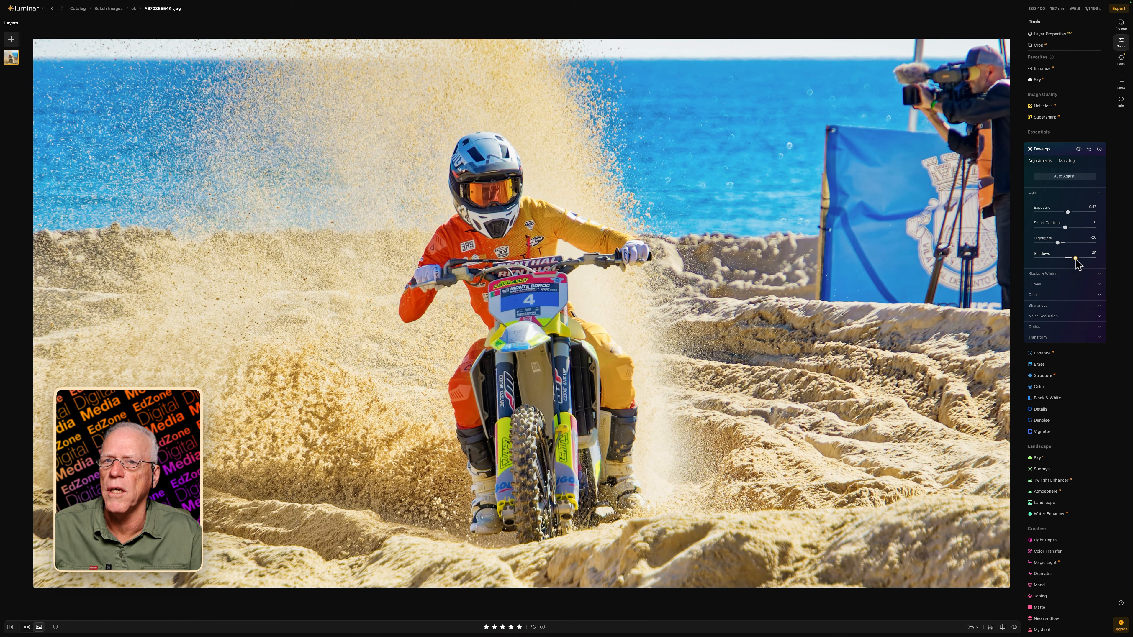
{"action": "left_click_drag", "start_coordinate": [1075, 260], "coordinate": [1075, 259]}
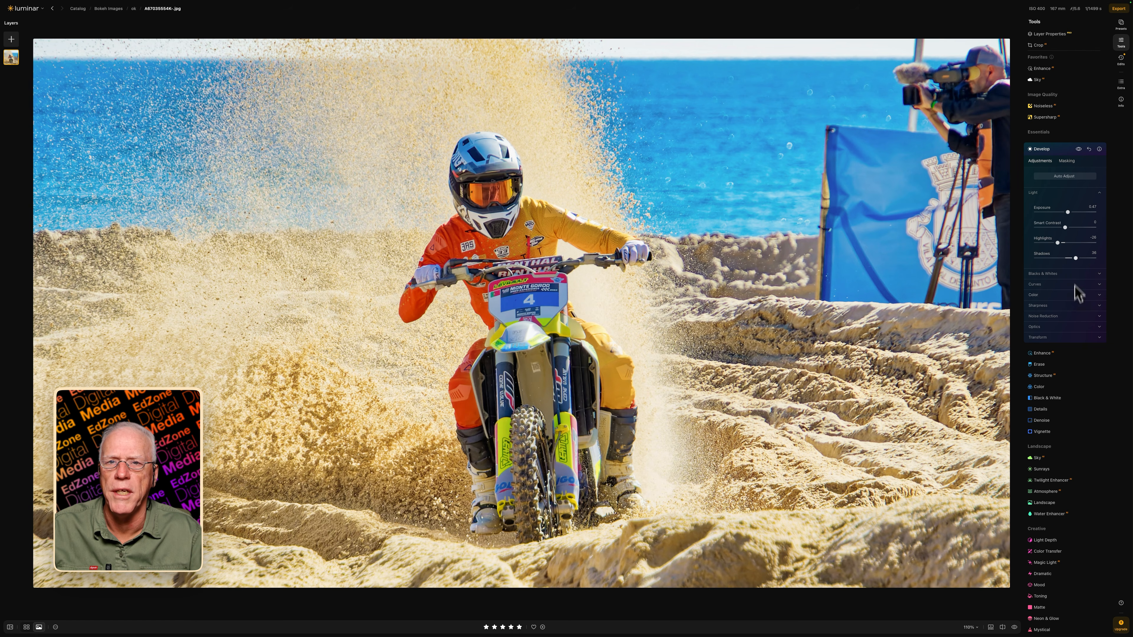
{"action": "scroll", "coordinate": [1070, 420], "scroll_direction": "down", "scroll_amount": 5}
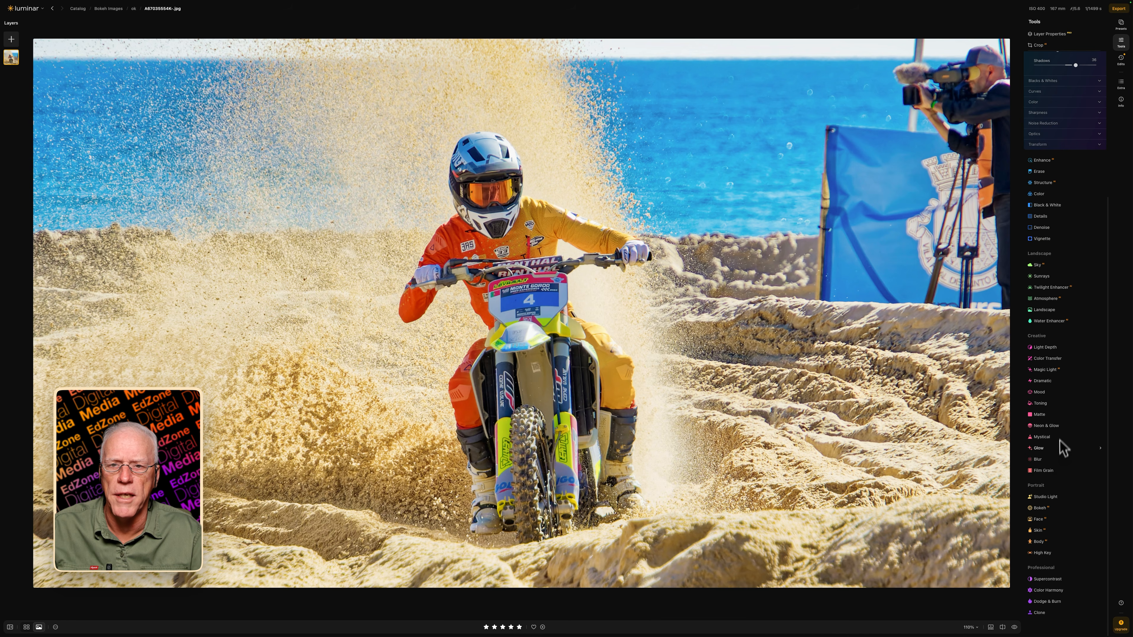
Apply Bokeh AI to the motocross photo and set Blur to 100
{"action": "left_click", "coordinate": [1040, 511]}
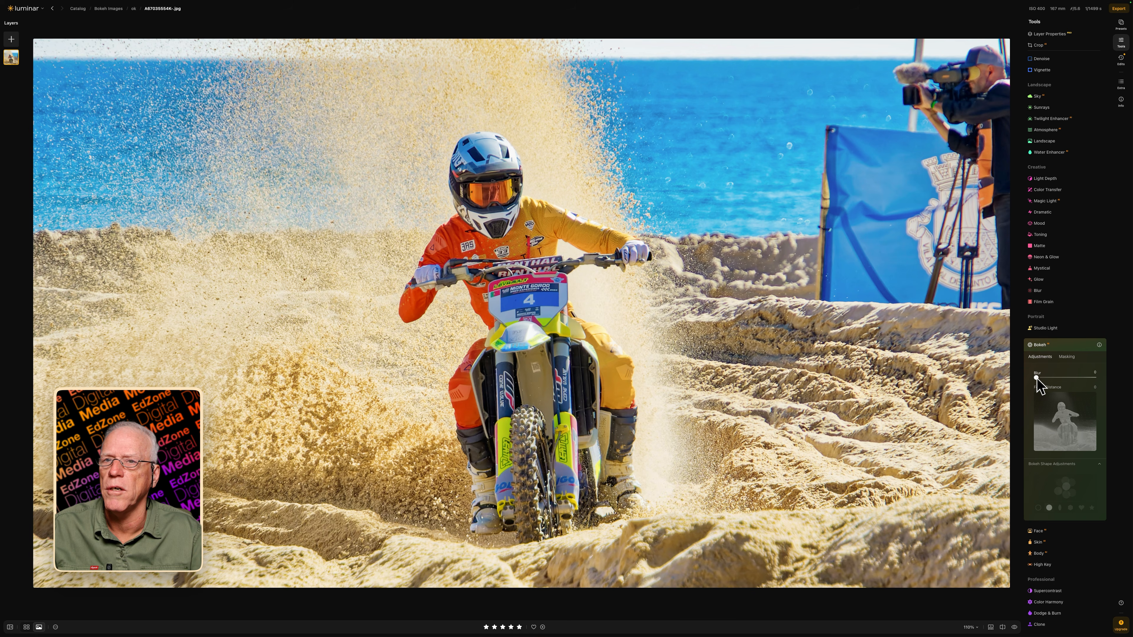
{"action": "left_click_drag", "start_coordinate": [1036, 379], "coordinate": [1097, 380]}
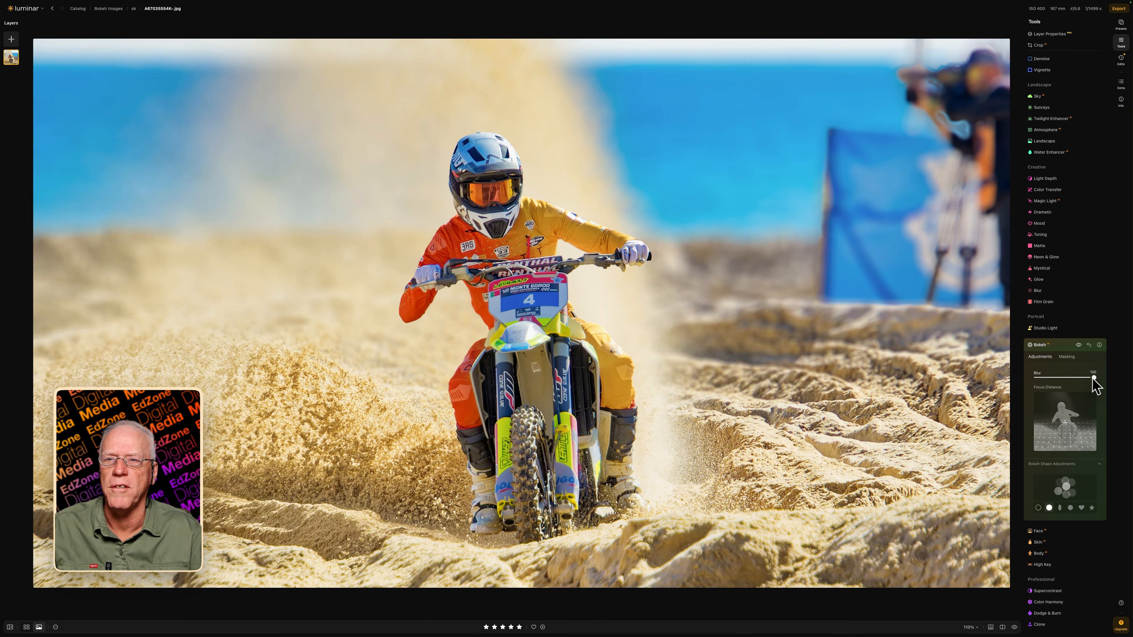
{"action": "left_click_drag", "start_coordinate": [1093, 378], "coordinate": [1042, 385]}
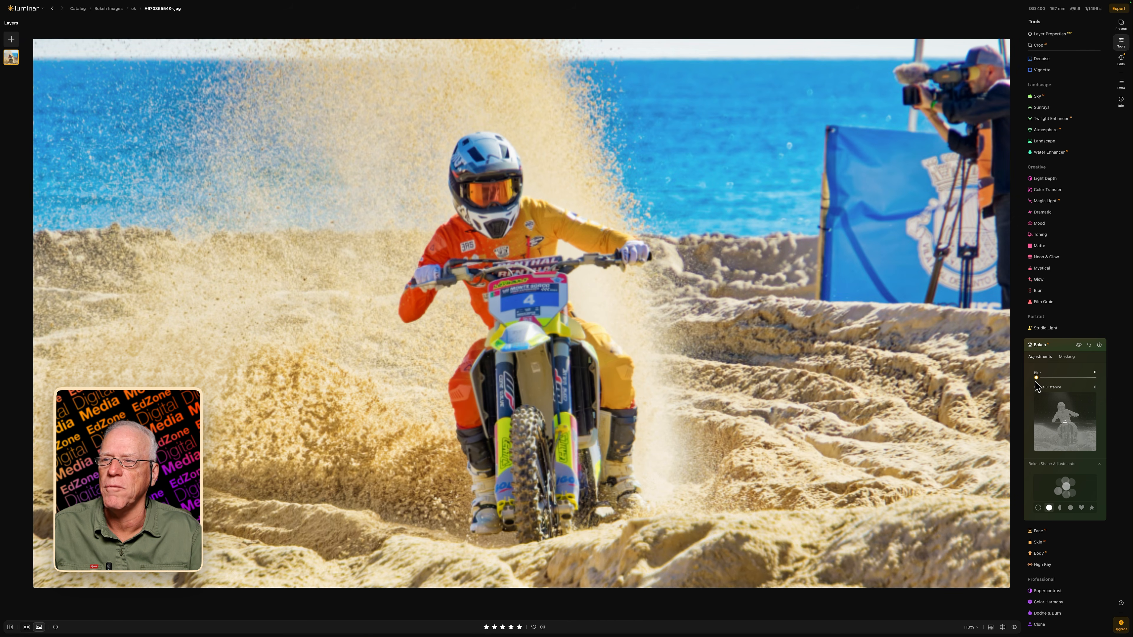
{"action": "left_click_drag", "start_coordinate": [1034, 382], "coordinate": [1104, 380]}
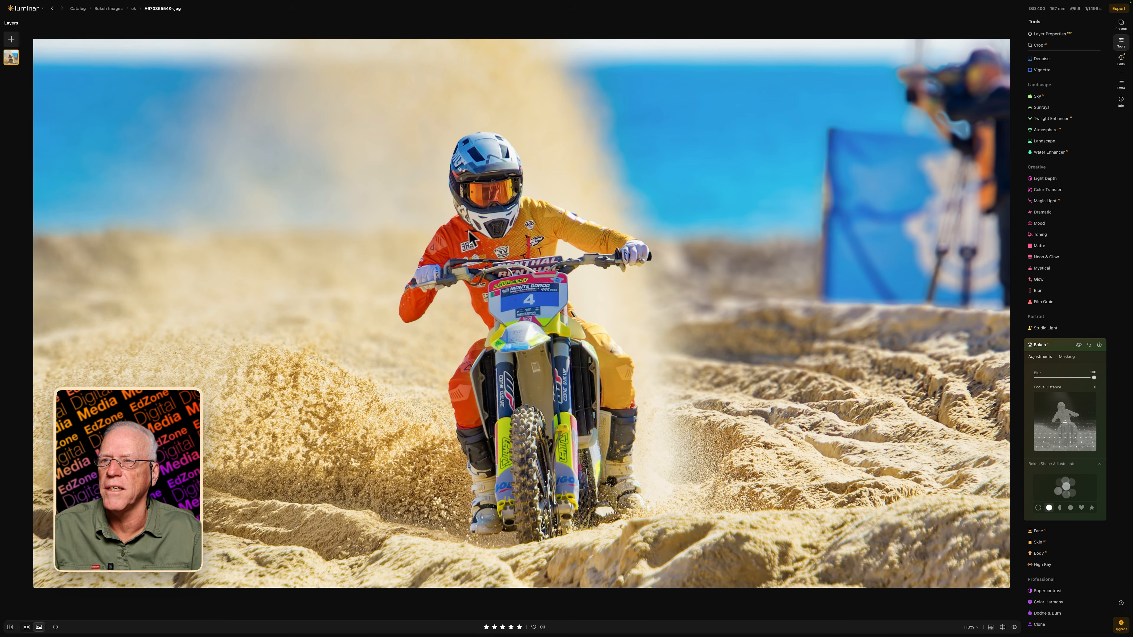
{"action": "left_click", "coordinate": [487, 226]}
{"action": "left_click", "coordinate": [502, 232]}
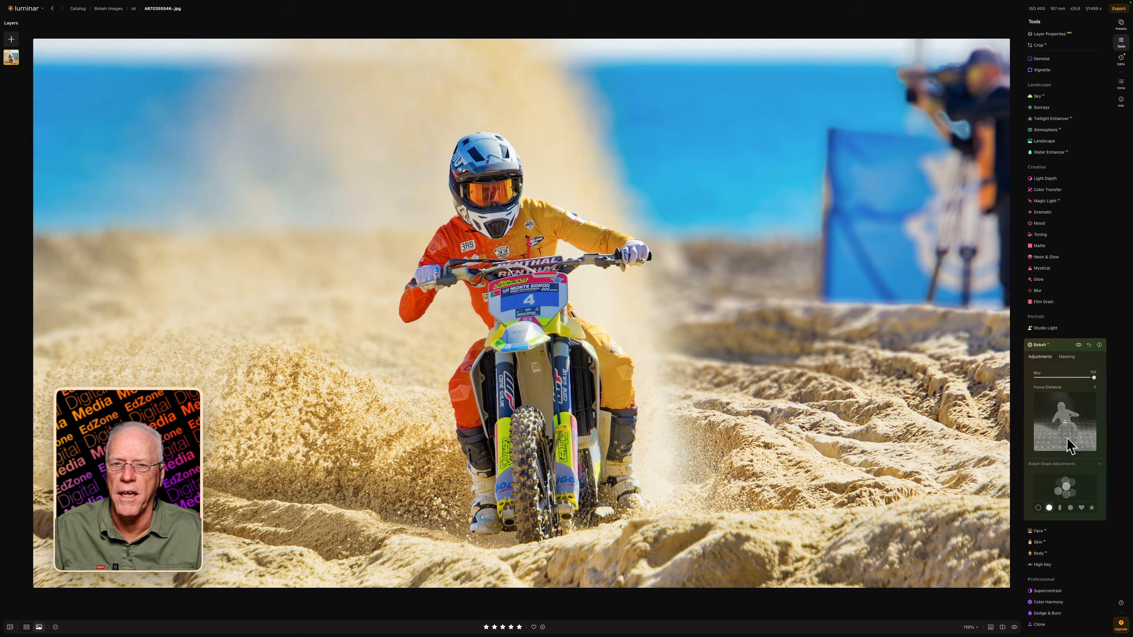
Fine-tune the Bokeh Focus Distance on the depth map so the rider and bike stay sharp against the blurred background
{"action": "left_click_drag", "start_coordinate": [1065, 423], "coordinate": [1066, 429]}
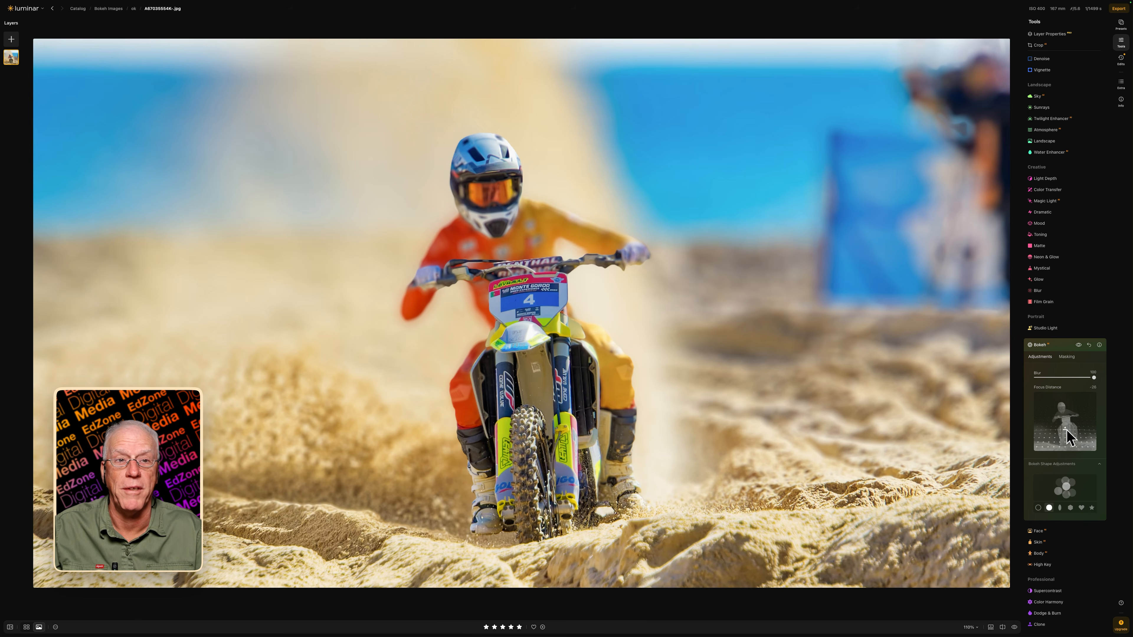
{"action": "left_click", "coordinate": [1066, 428]}
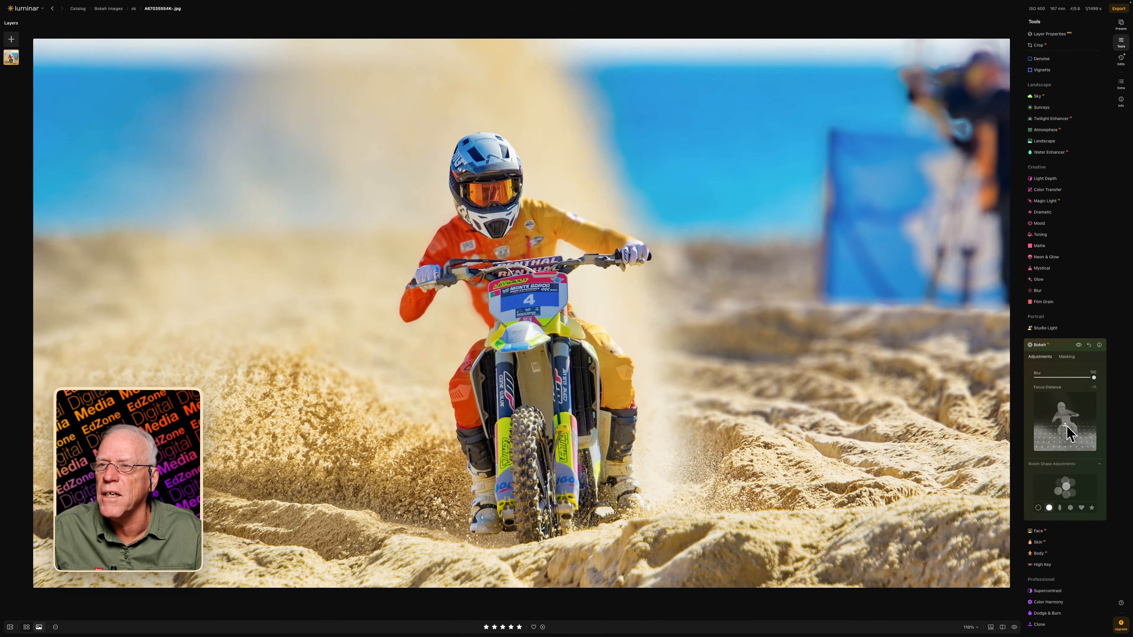
{"action": "left_click", "coordinate": [1066, 423]}
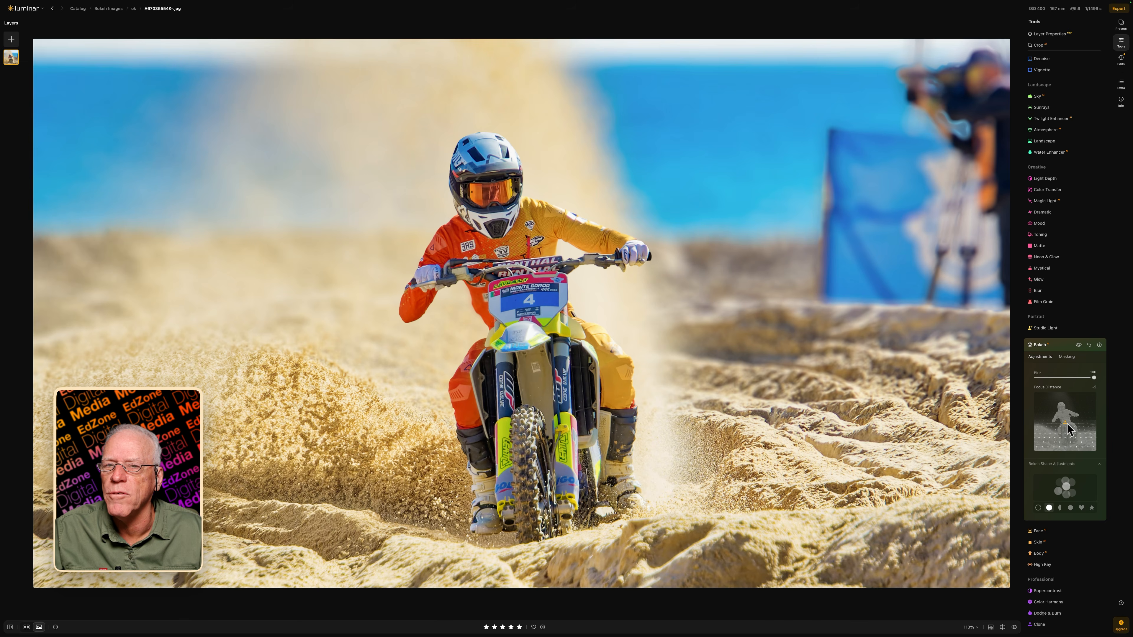
{"action": "left_click", "coordinate": [1067, 420]}
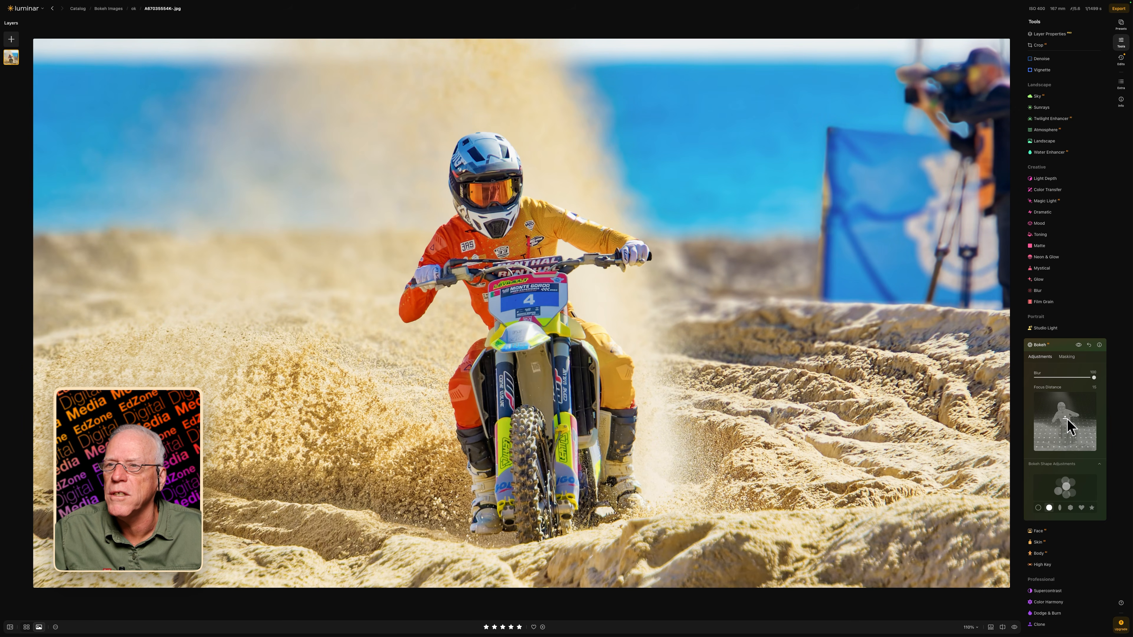
{"action": "left_click", "coordinate": [1067, 420]}
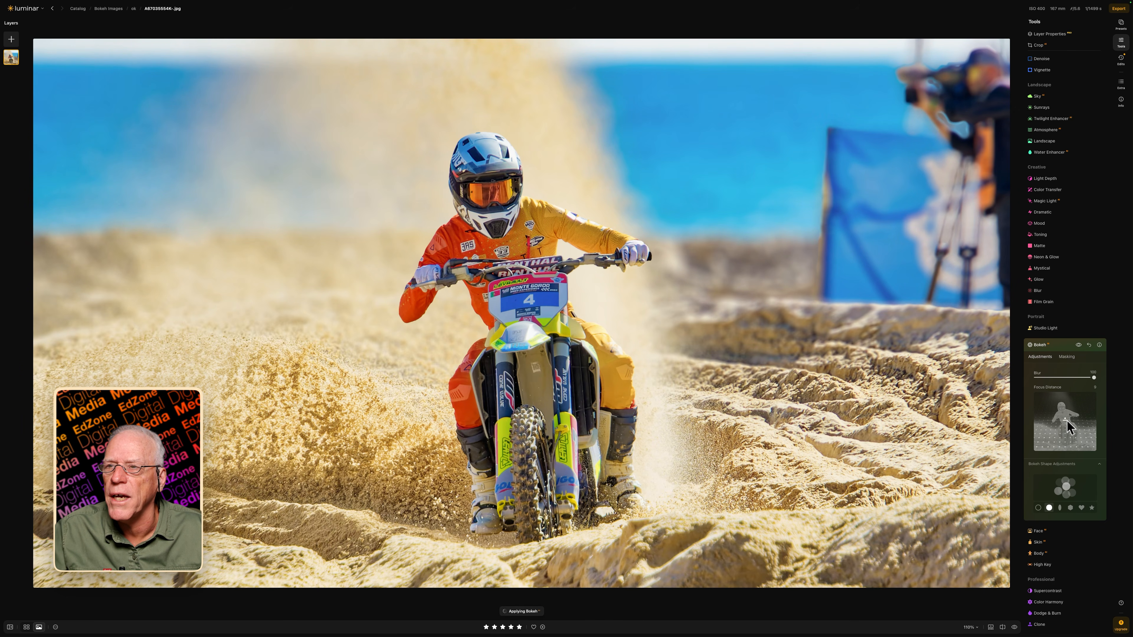
{"action": "left_click", "coordinate": [1067, 422]}
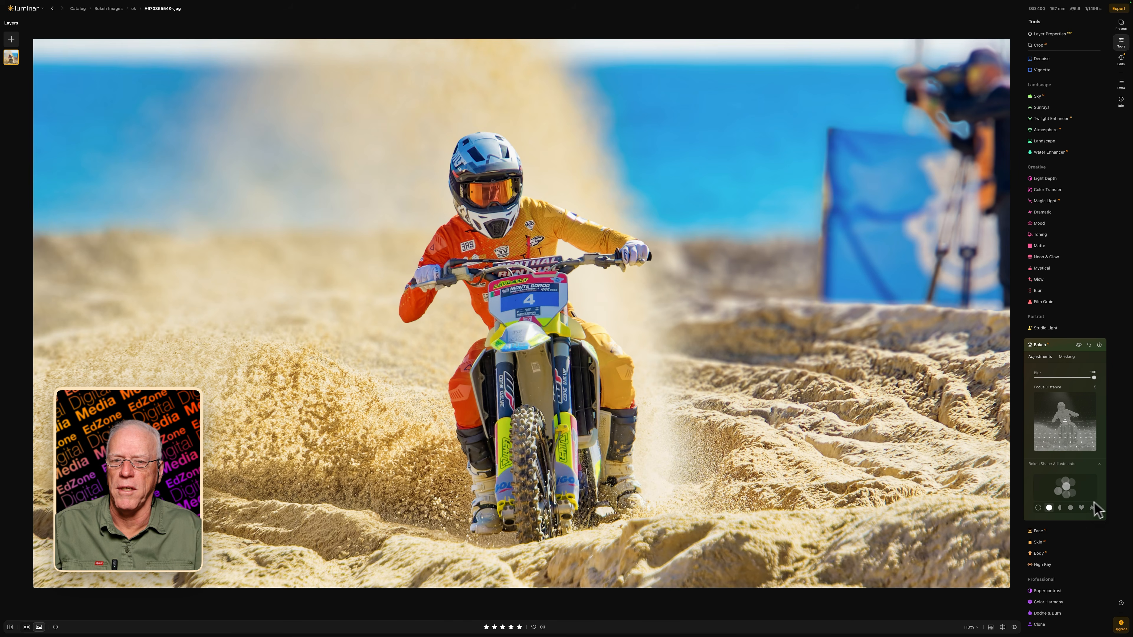
Try the oval bokeh shape, restore the filled circle, and compare the motocross photo before and after all edits
{"action": "left_click", "coordinate": [1059, 507]}
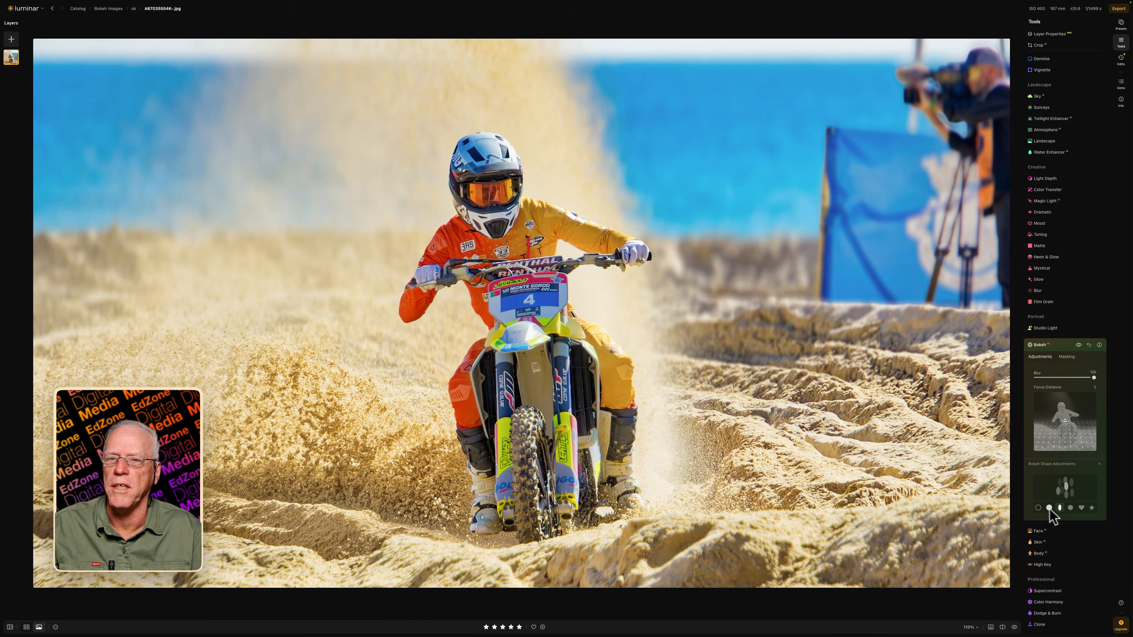
{"action": "left_click", "coordinate": [1049, 508]}
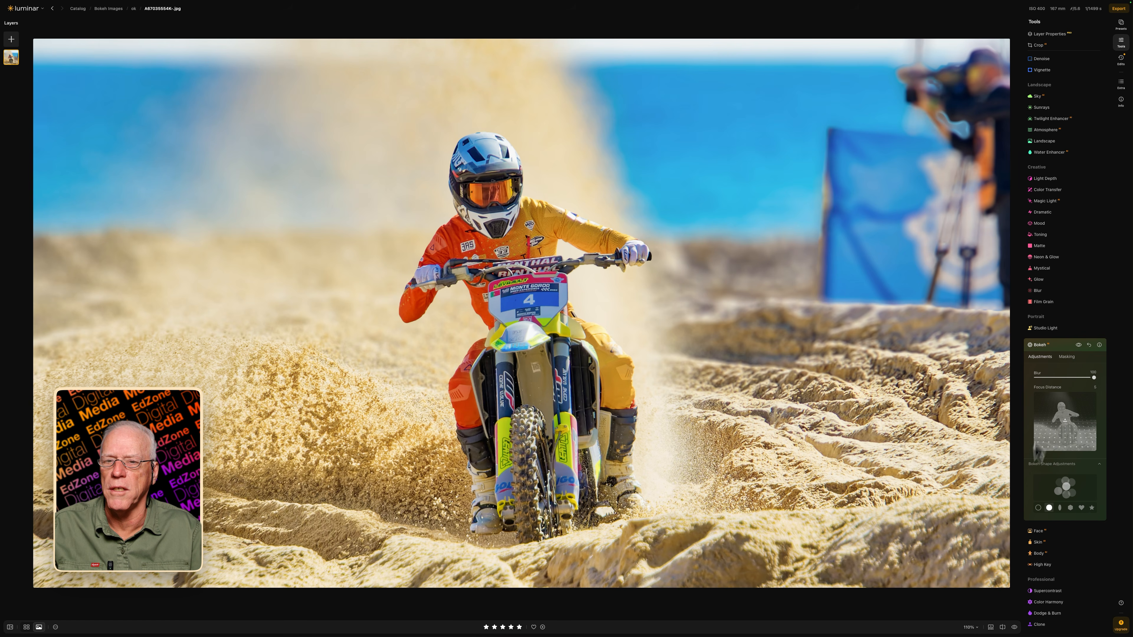
{"action": "left_click", "coordinate": [1015, 627]}
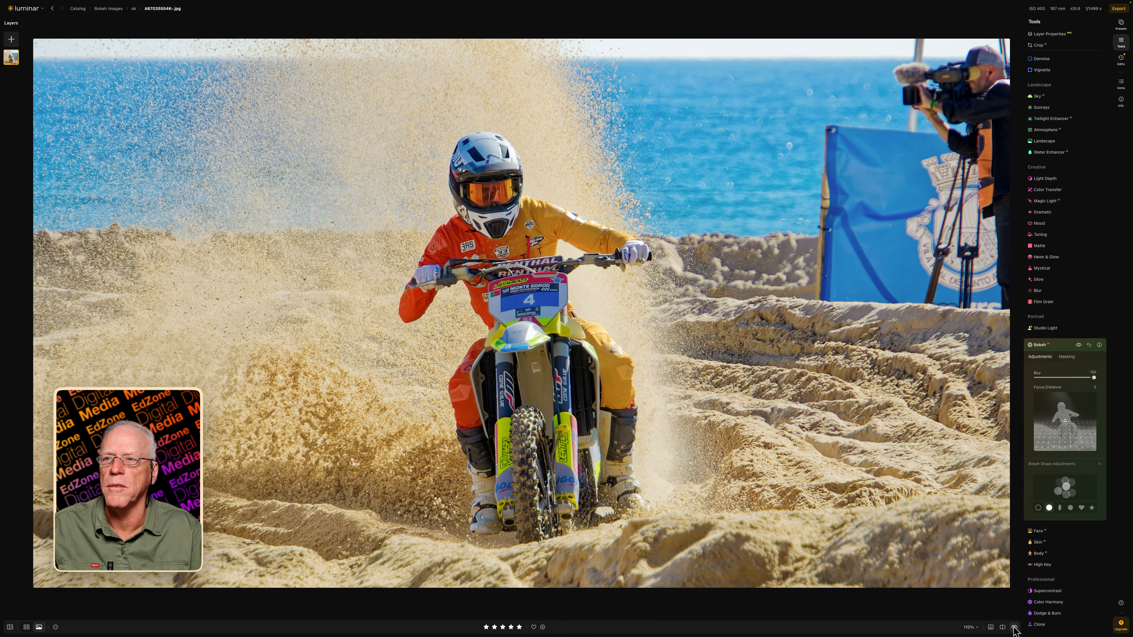
{"action": "left_click", "coordinate": [1015, 627]}
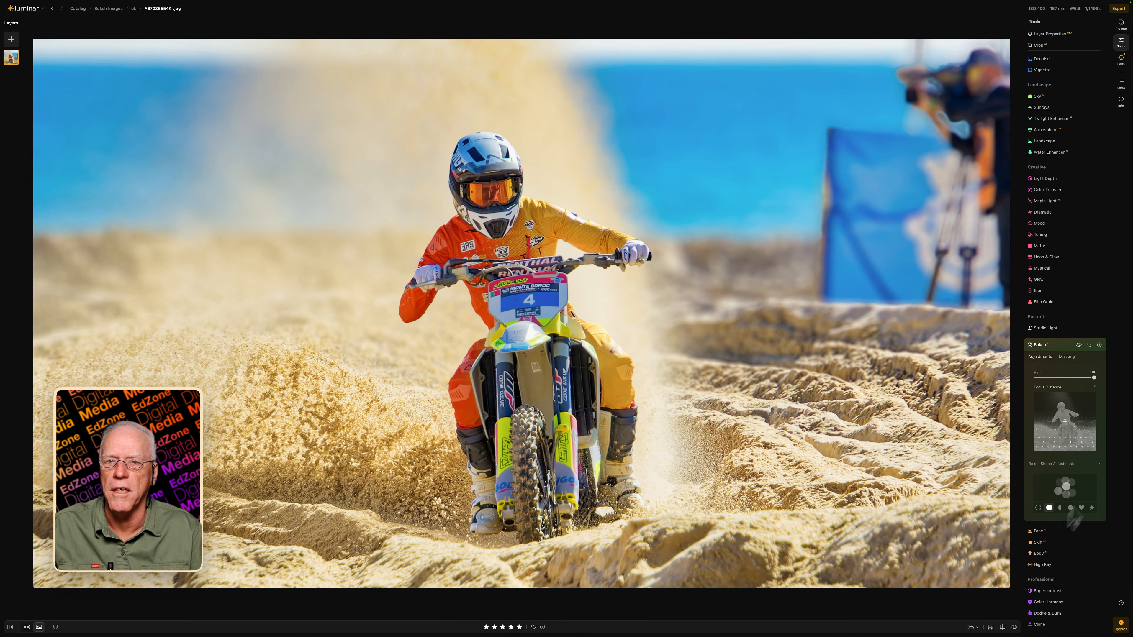
Try Bokeh Blur at about 75, return it to 100, and compare the motocross photo with and without Bokeh
{"action": "mouse_move", "coordinate": [1094, 378]}
{"action": "left_mouse_down"}
{"action": "mouse_move", "coordinate": [1033, 380]}
{"action": "mouse_move", "coordinate": [1079, 379]}
{"action": "left_mouse_up"}
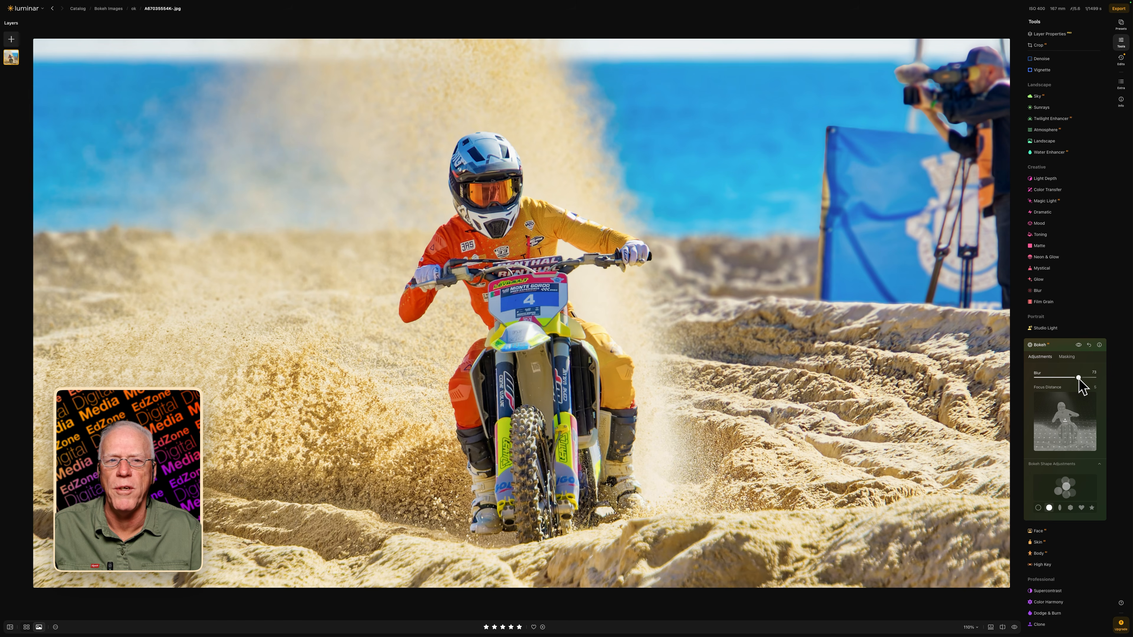
{"action": "left_click_drag", "start_coordinate": [1079, 379], "coordinate": [1096, 378]}
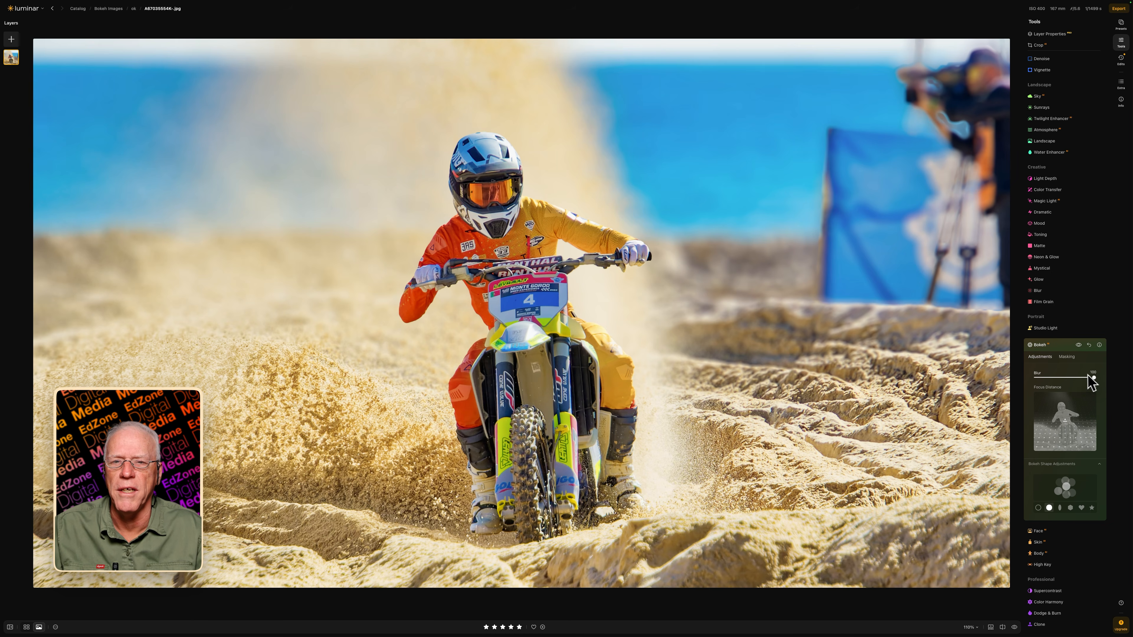
{"action": "left_click", "coordinate": [1078, 345]}
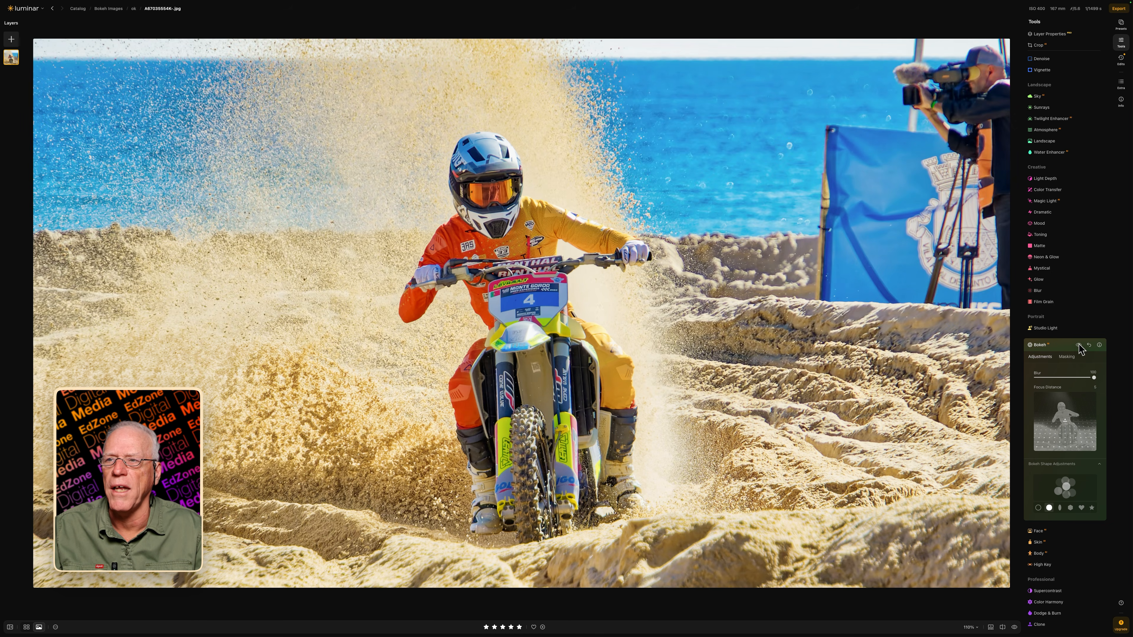
{"action": "left_click", "coordinate": [1078, 344]}
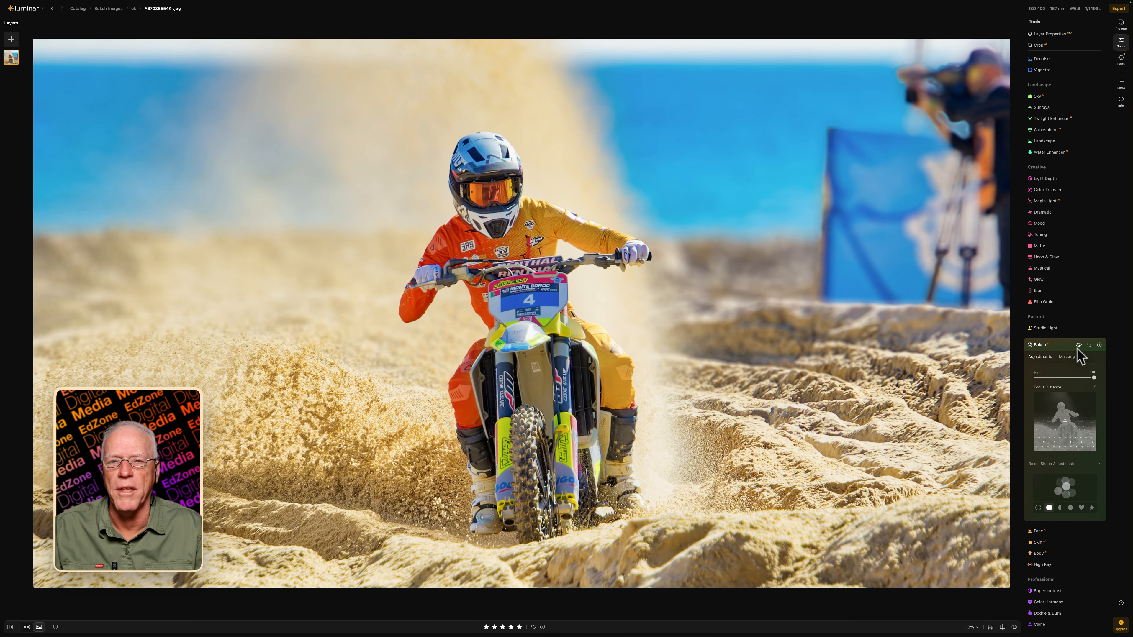